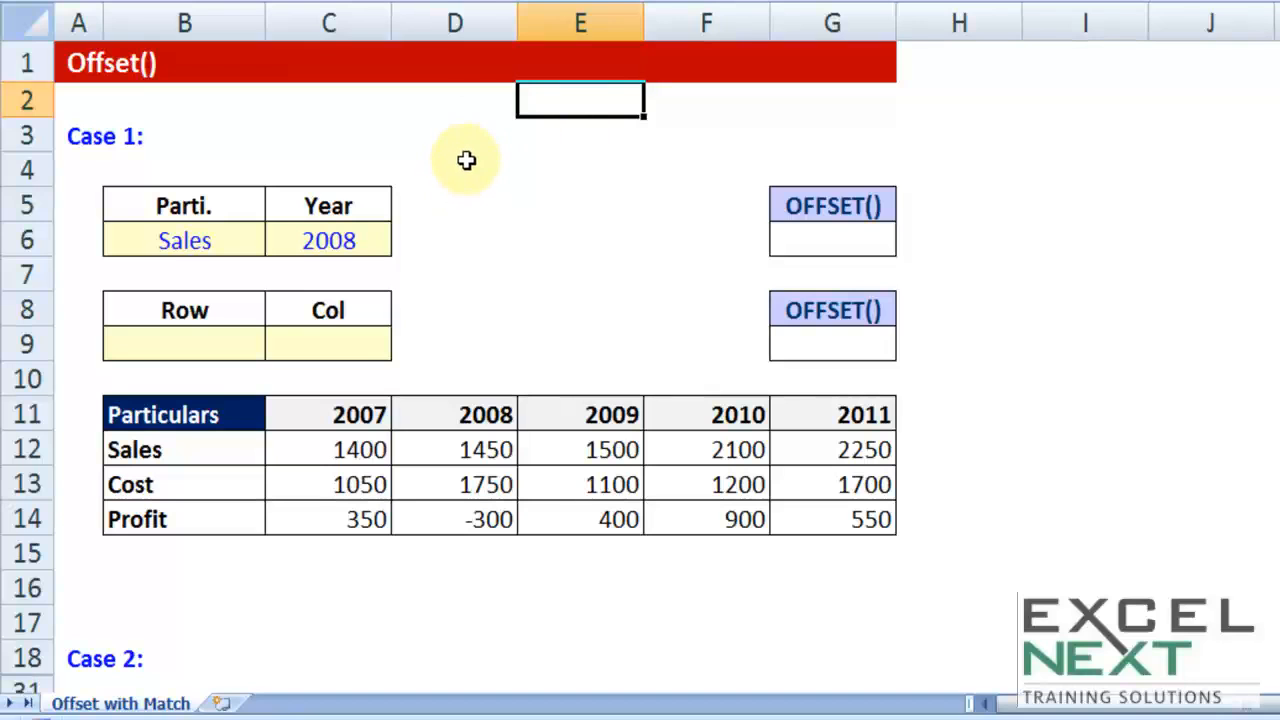
click(466, 128)
drag(166, 418, 158, 510)
drag(390, 418, 345, 420)
drag(230, 410, 227, 522)
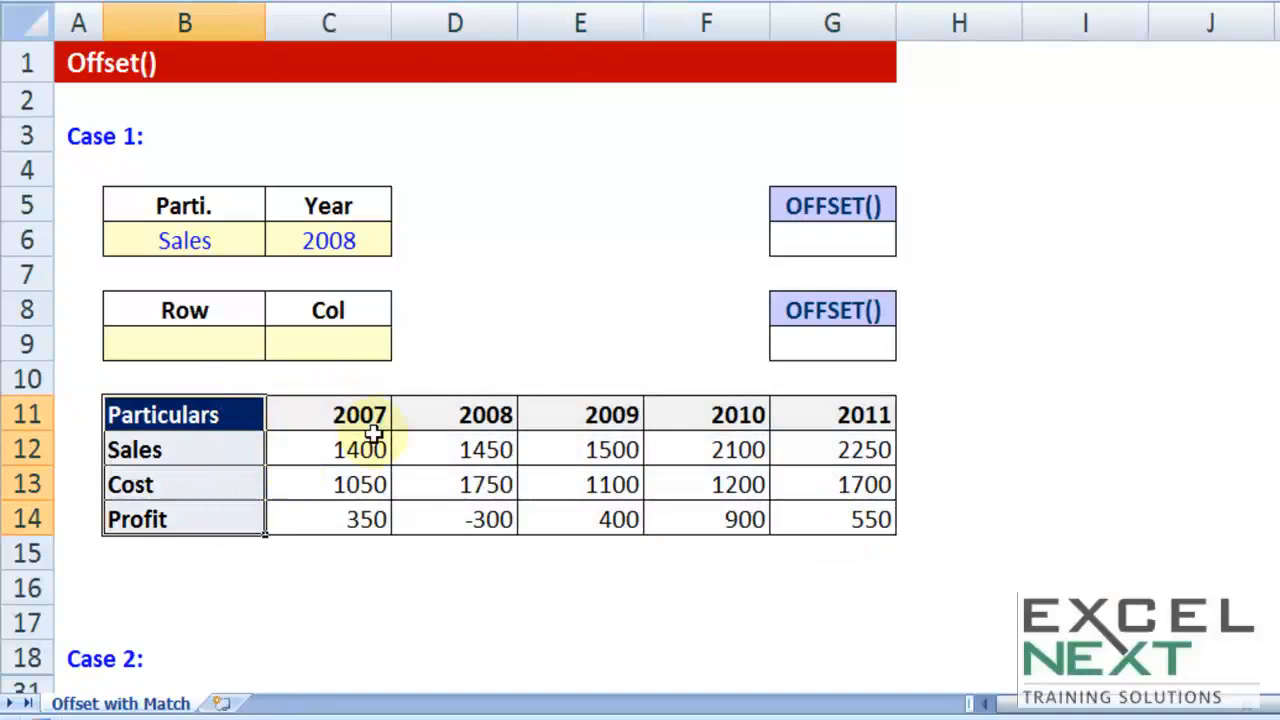
Step: Start a VLOOKUP formula in cell D6 with lookup value B6 and the absolute table range $B$11:$G$14
click(488, 238)
click(536, 238)
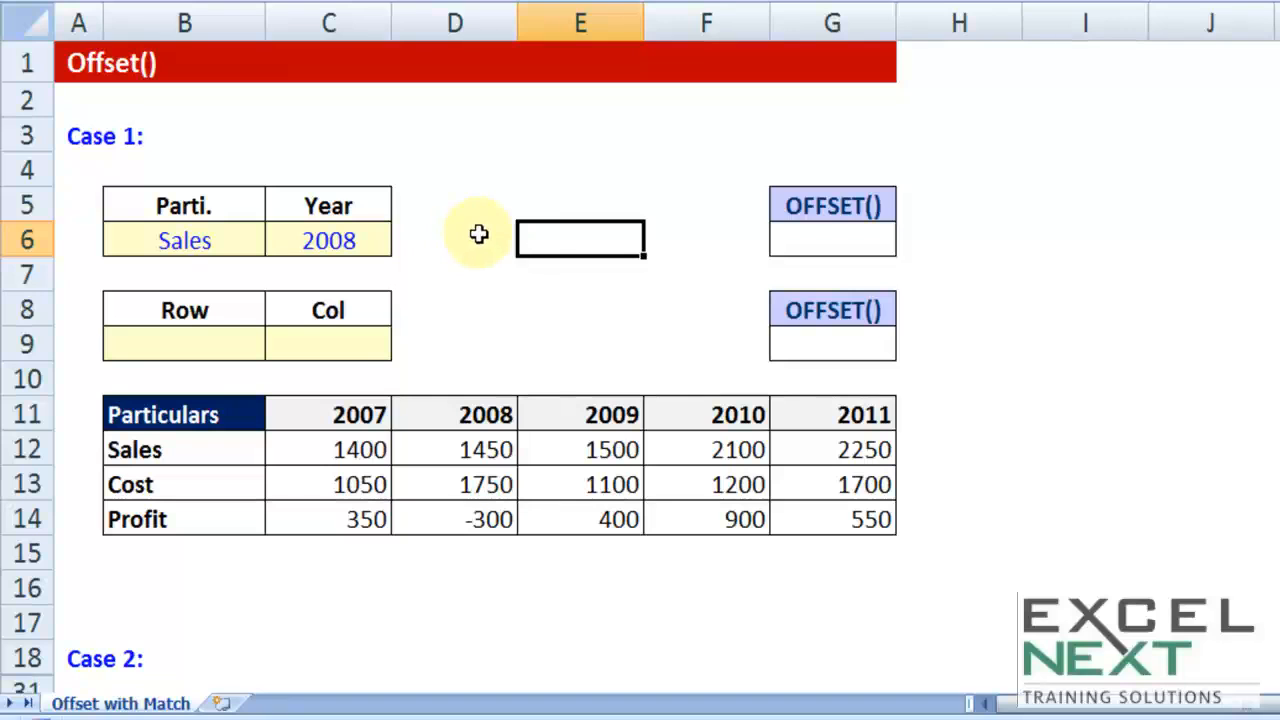
click(479, 234)
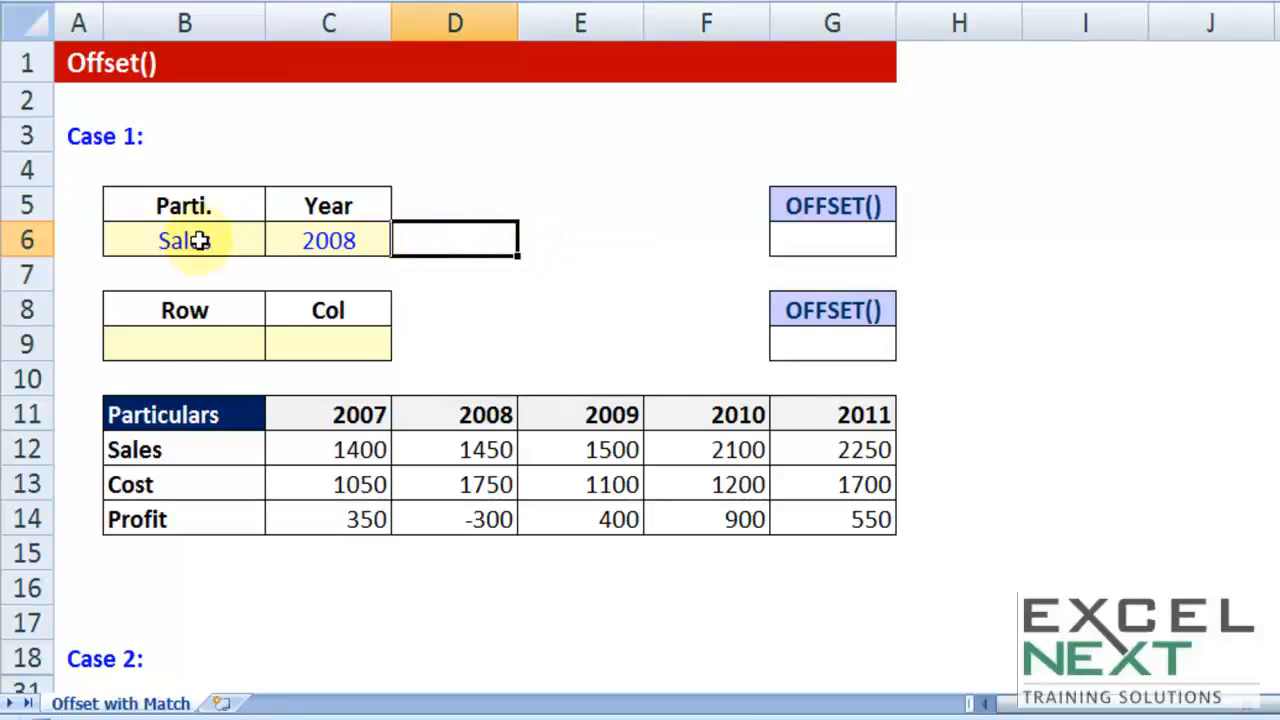
text(=VLOOKUP()
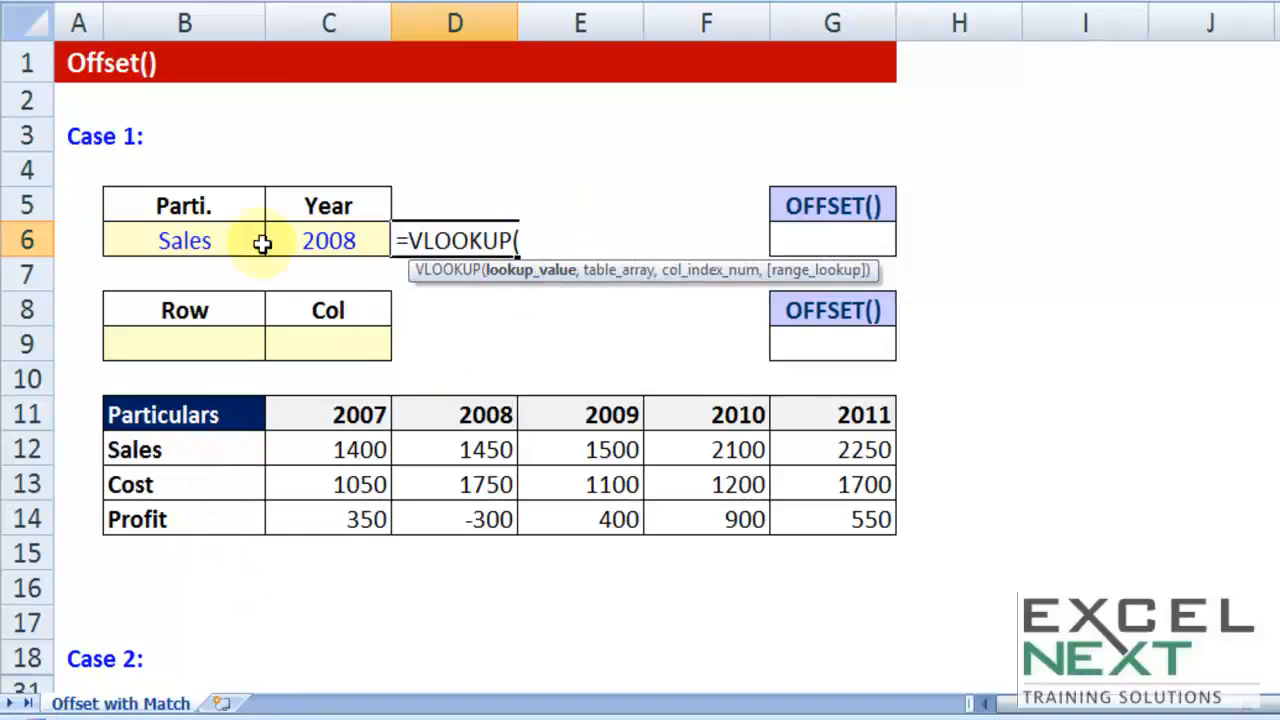
click(160, 238)
text(,)
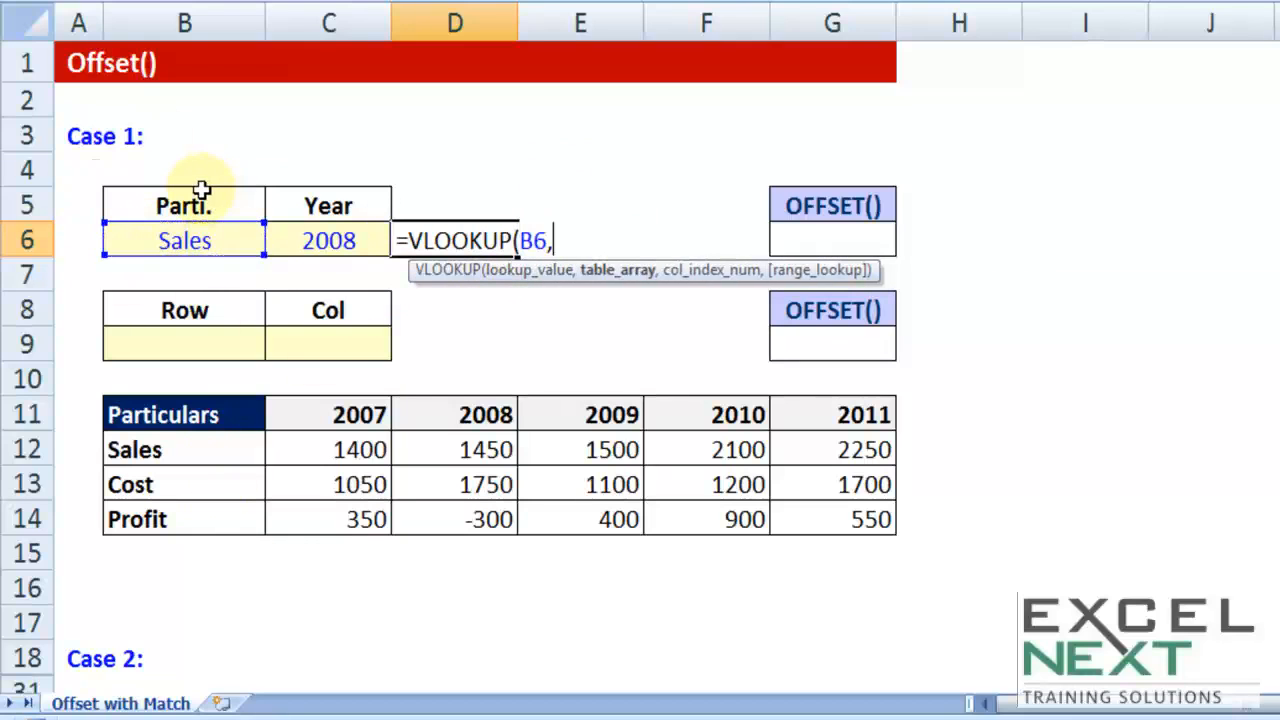
drag(200, 414, 782, 522)
key(F4)
text(,)
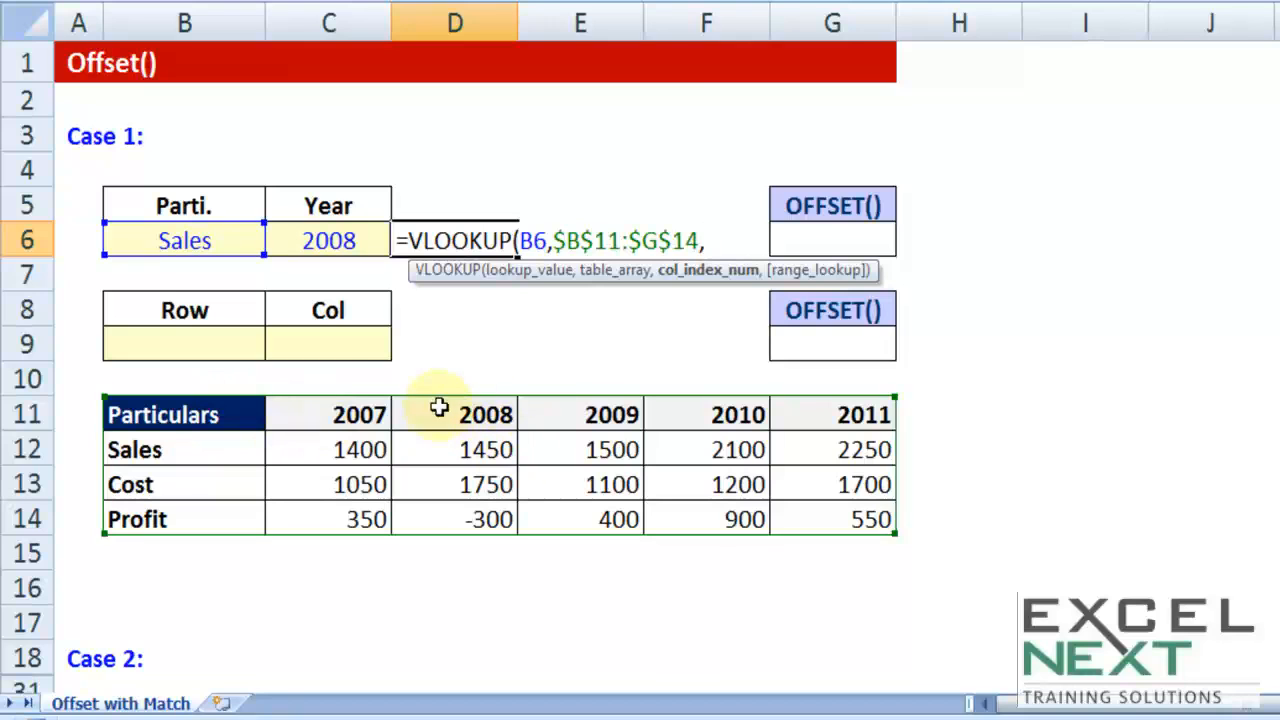
Step: Nest a MATCH function as the column index, looking up C6 in $B$11:$G$11 with match type 0
text(mat)
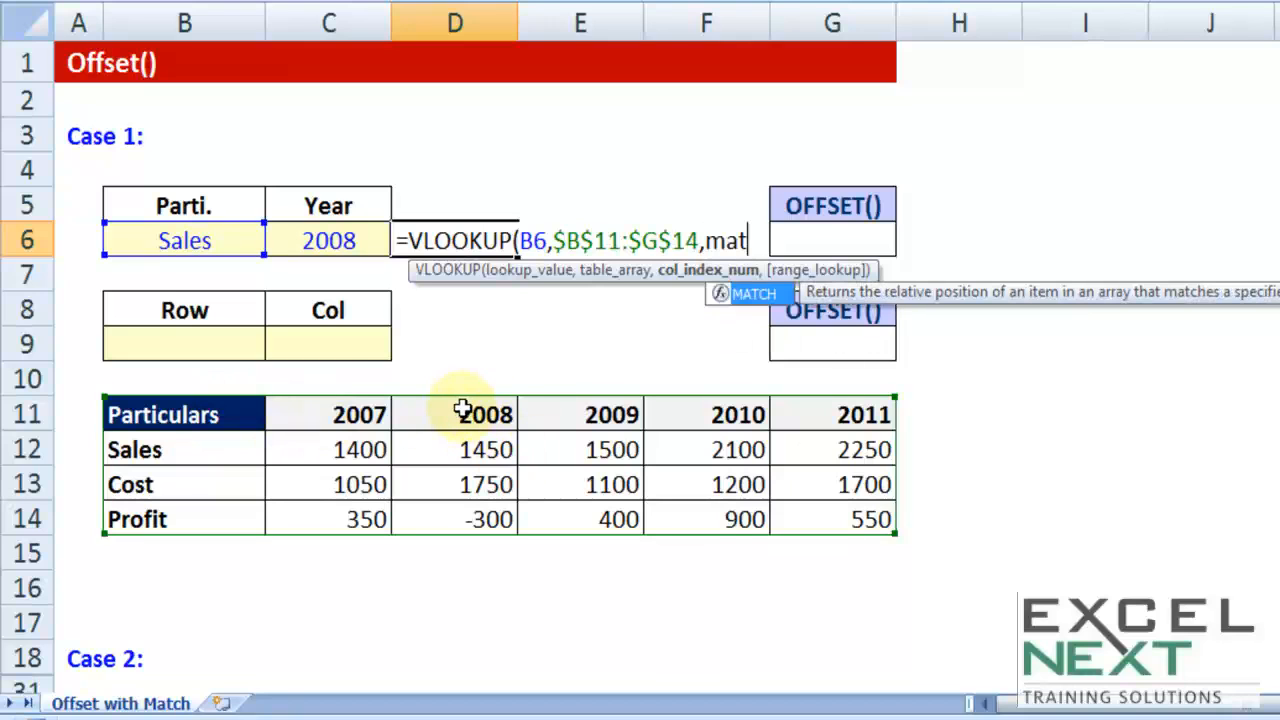
key(Tab)
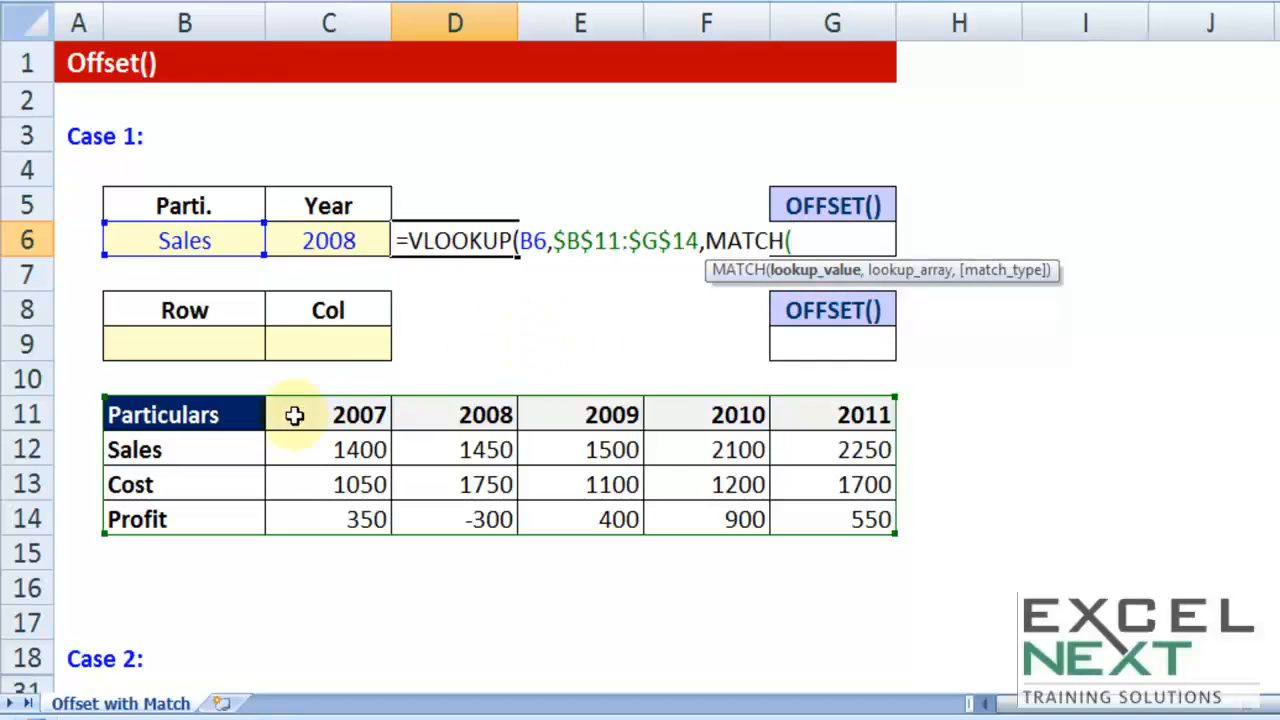
click(340, 244)
text(,)
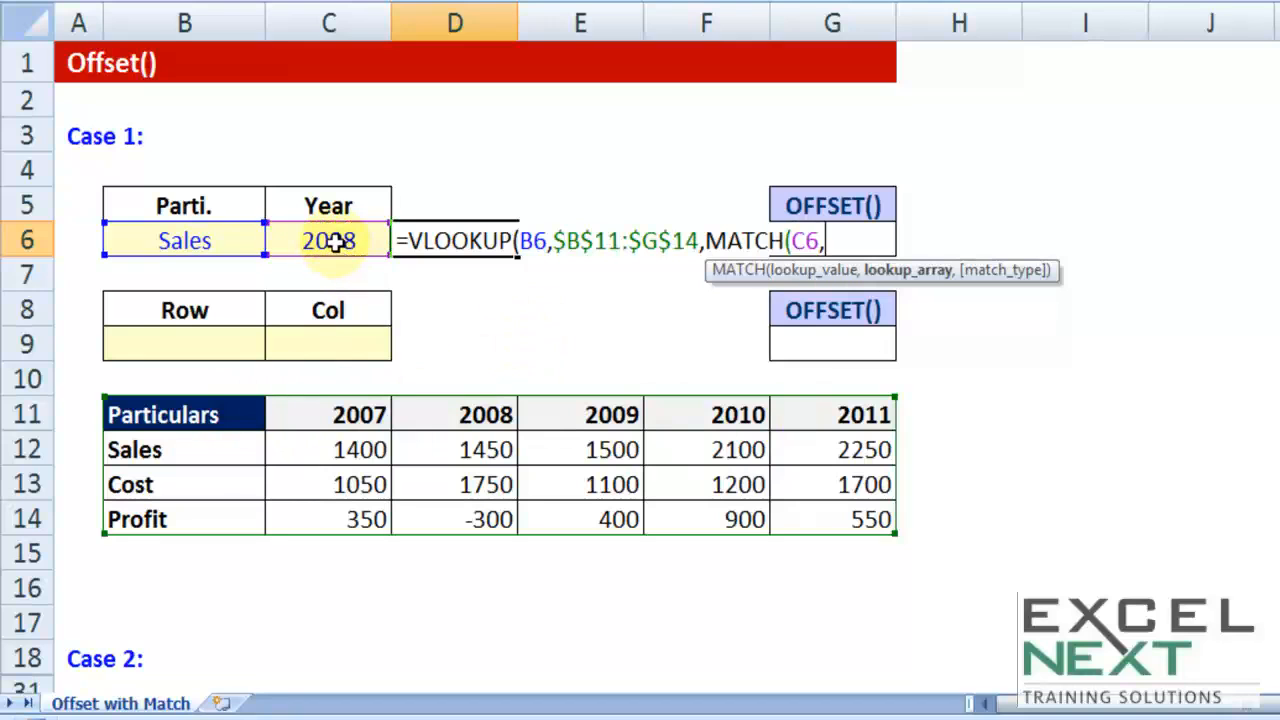
drag(318, 417, 840, 415)
drag(177, 414, 776, 423)
key(F4)
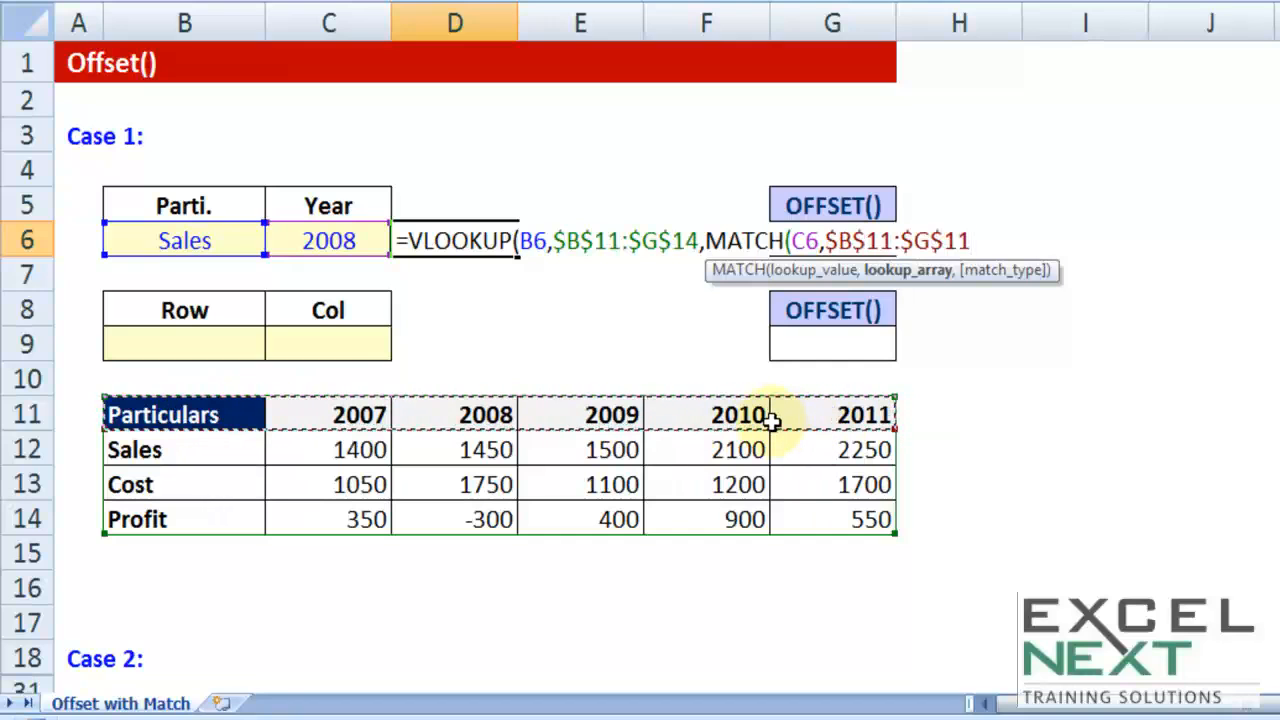
text(,0))
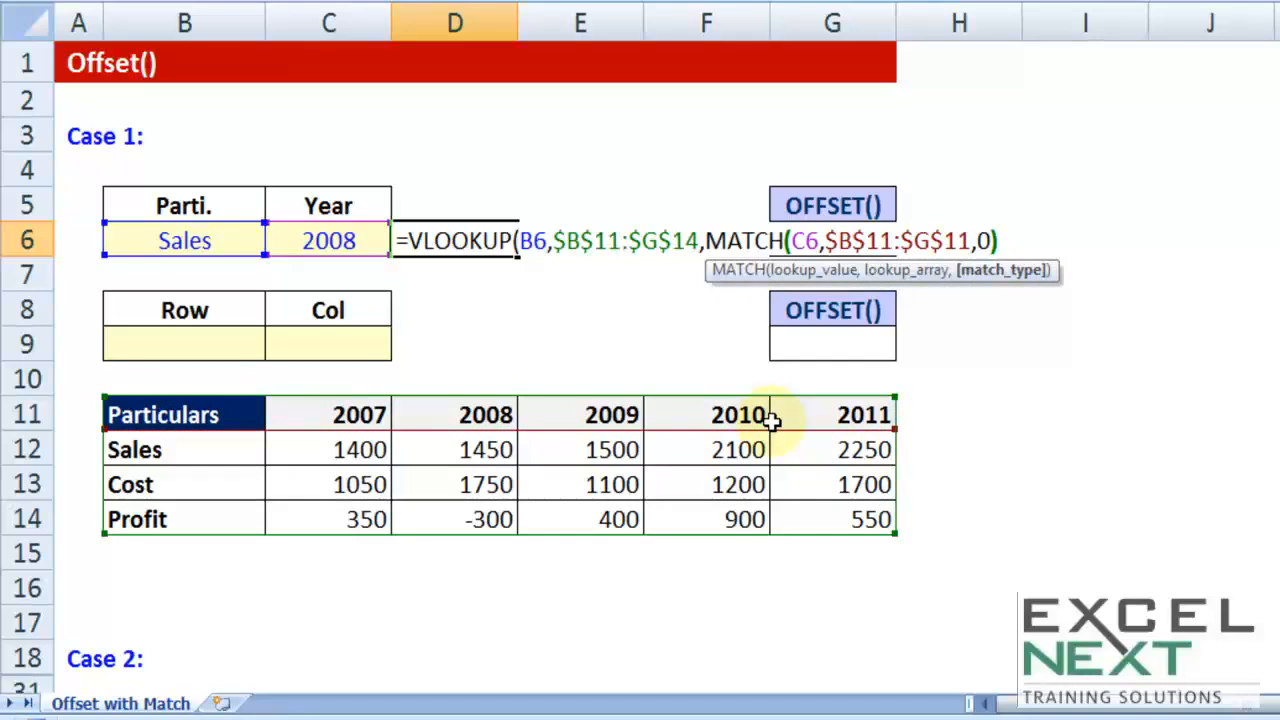
text(,)
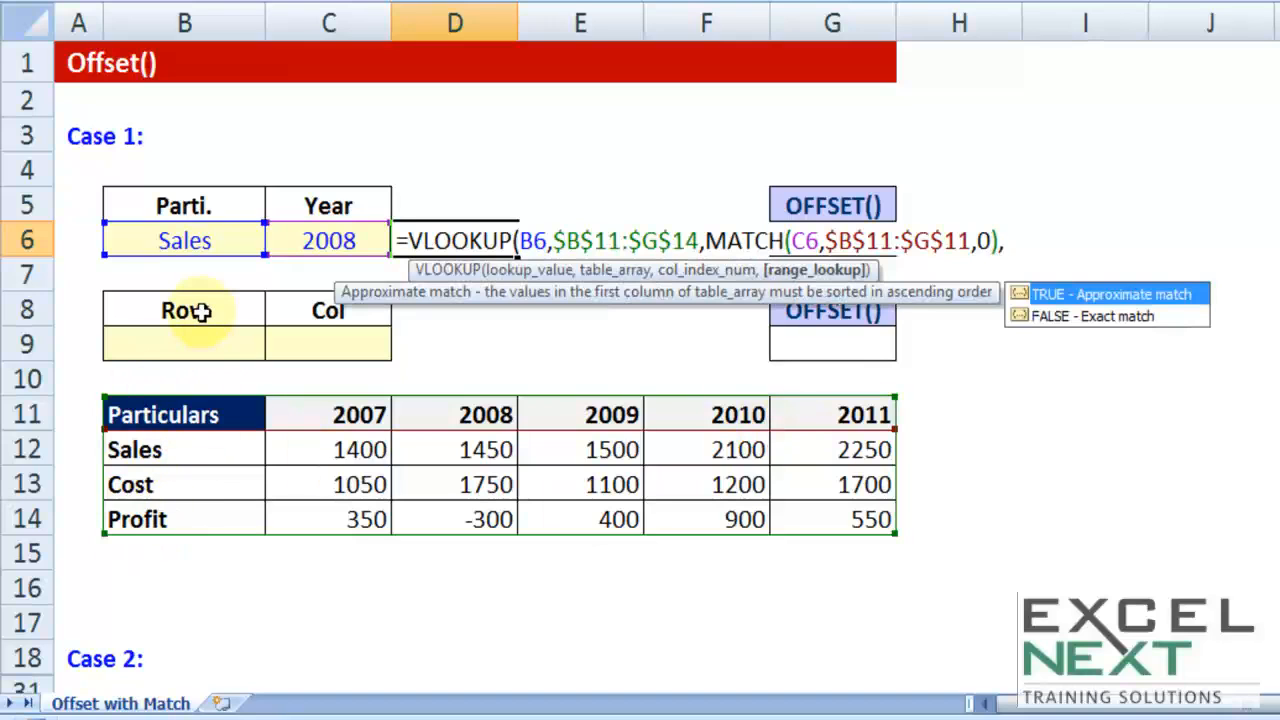
text(false)
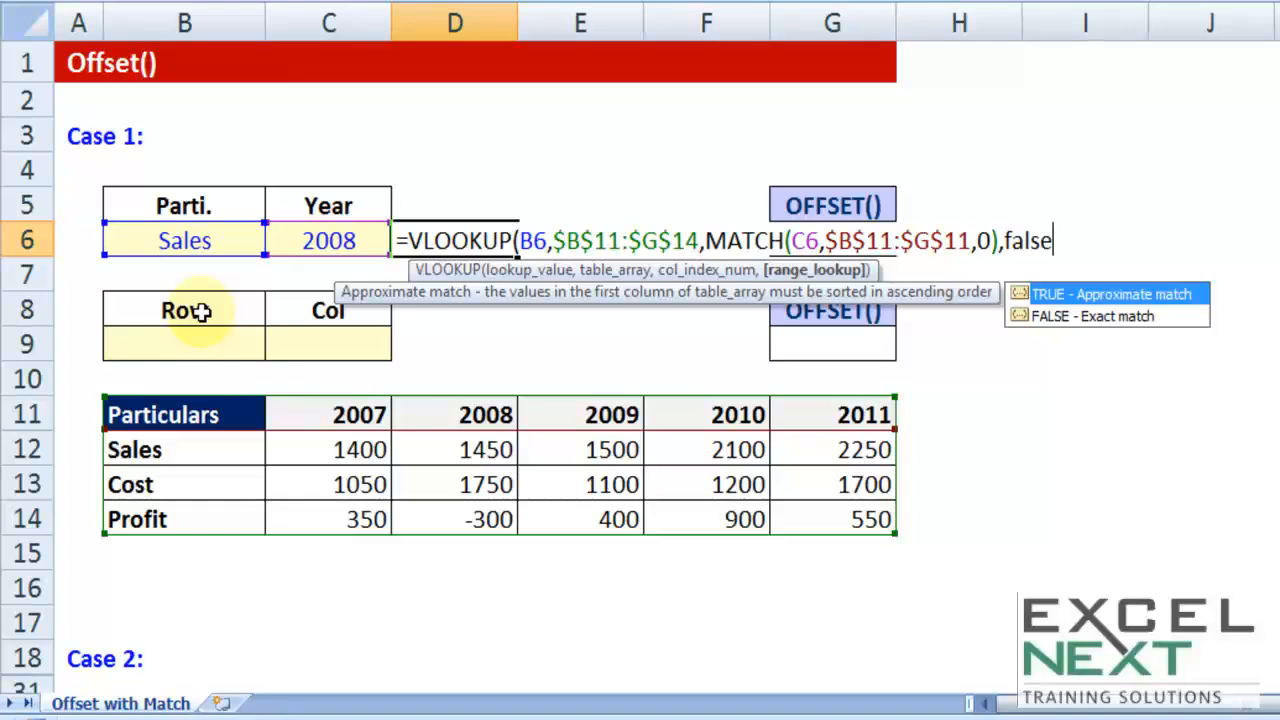
text())
Step: Complete the VLOOKUP formula with FALSE for an exact match and enter it
key(Return)
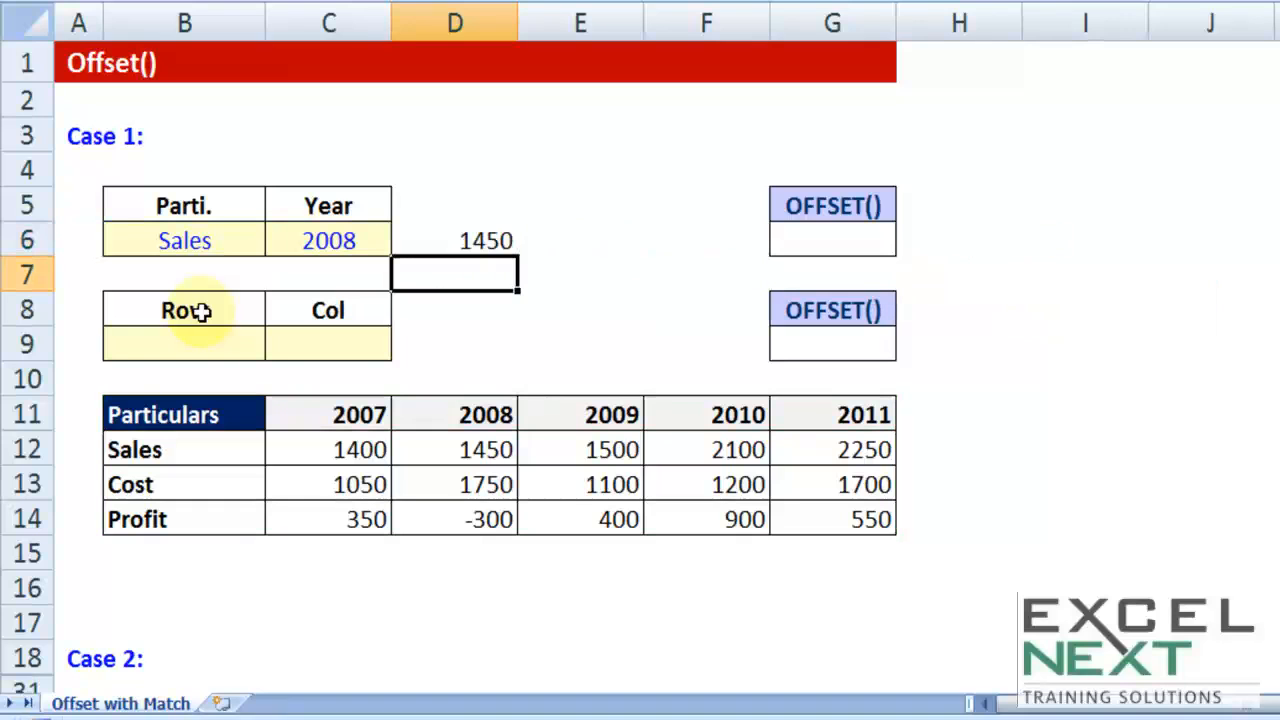
Step: Highlight the 2008 Sales value in cell D12 with a yellow fill
click(484, 240)
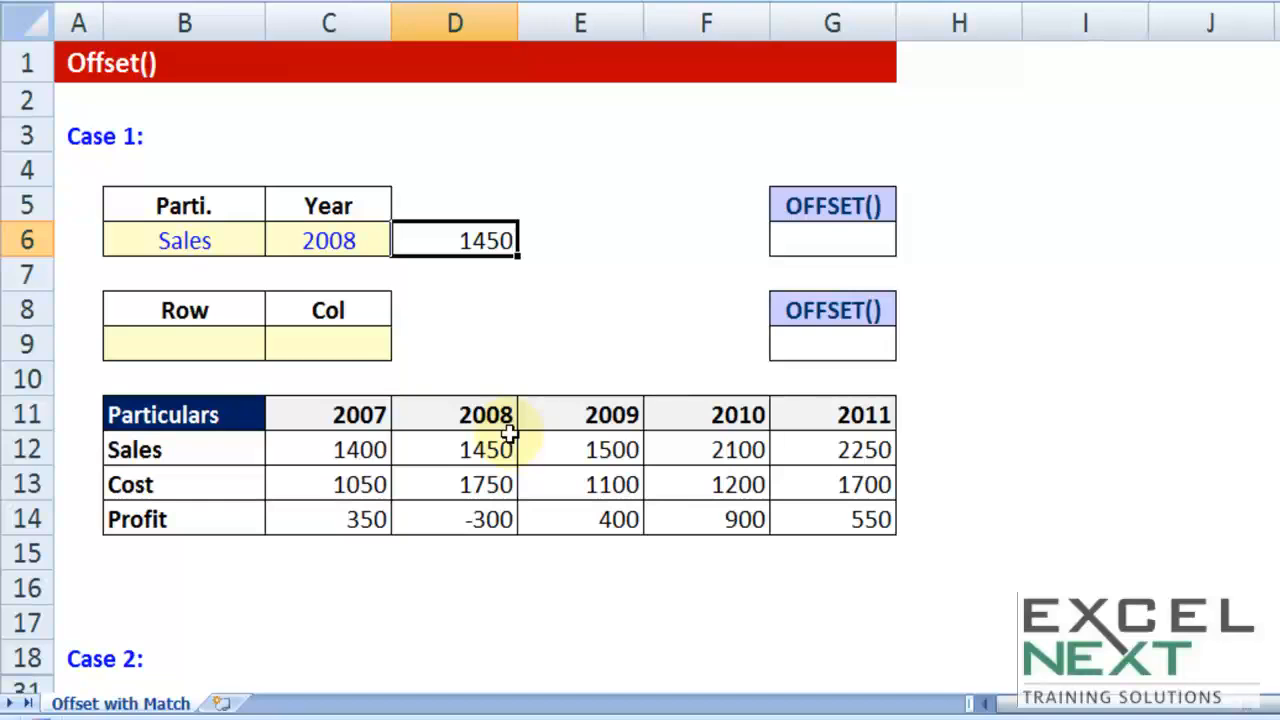
click(174, 450)
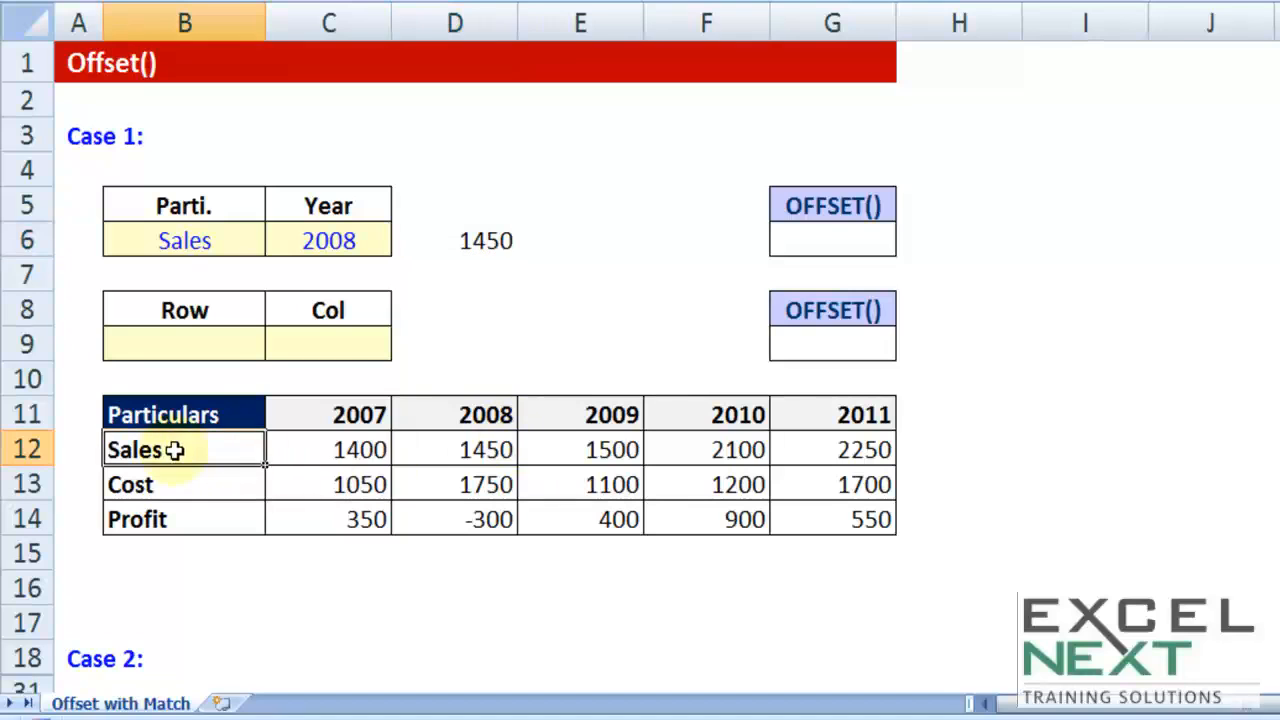
click(475, 448)
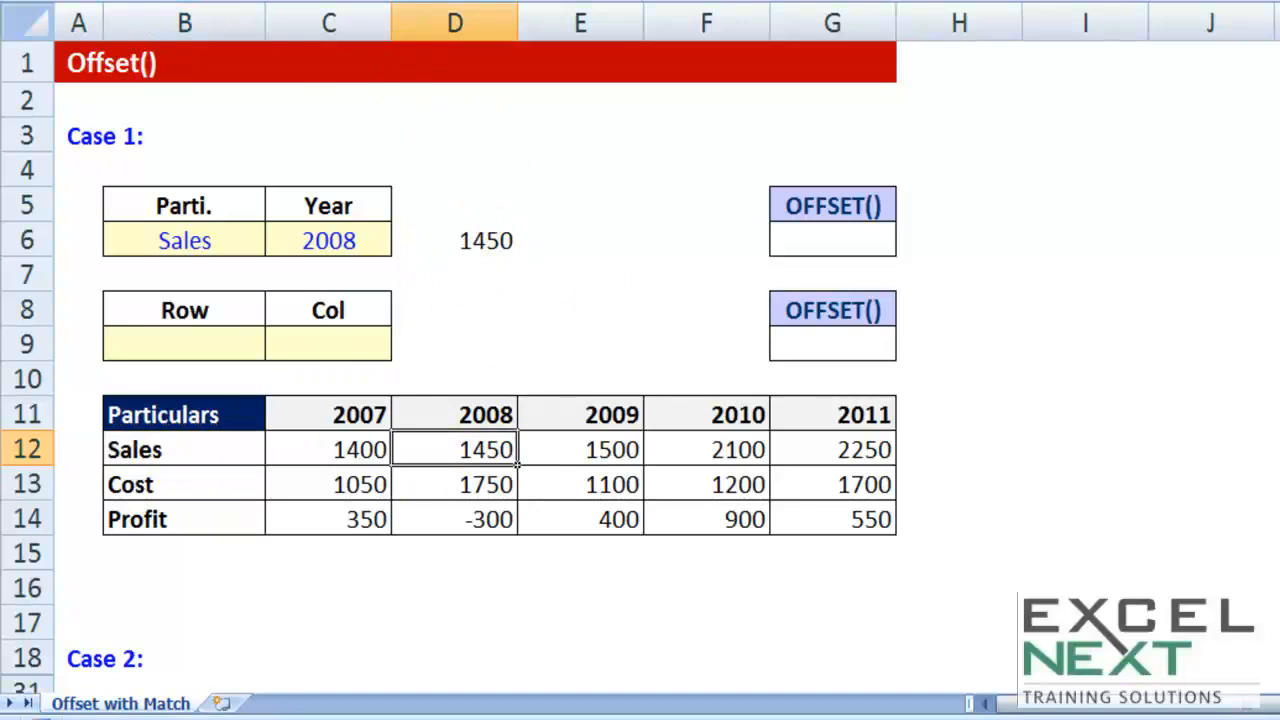
click(312, 1)
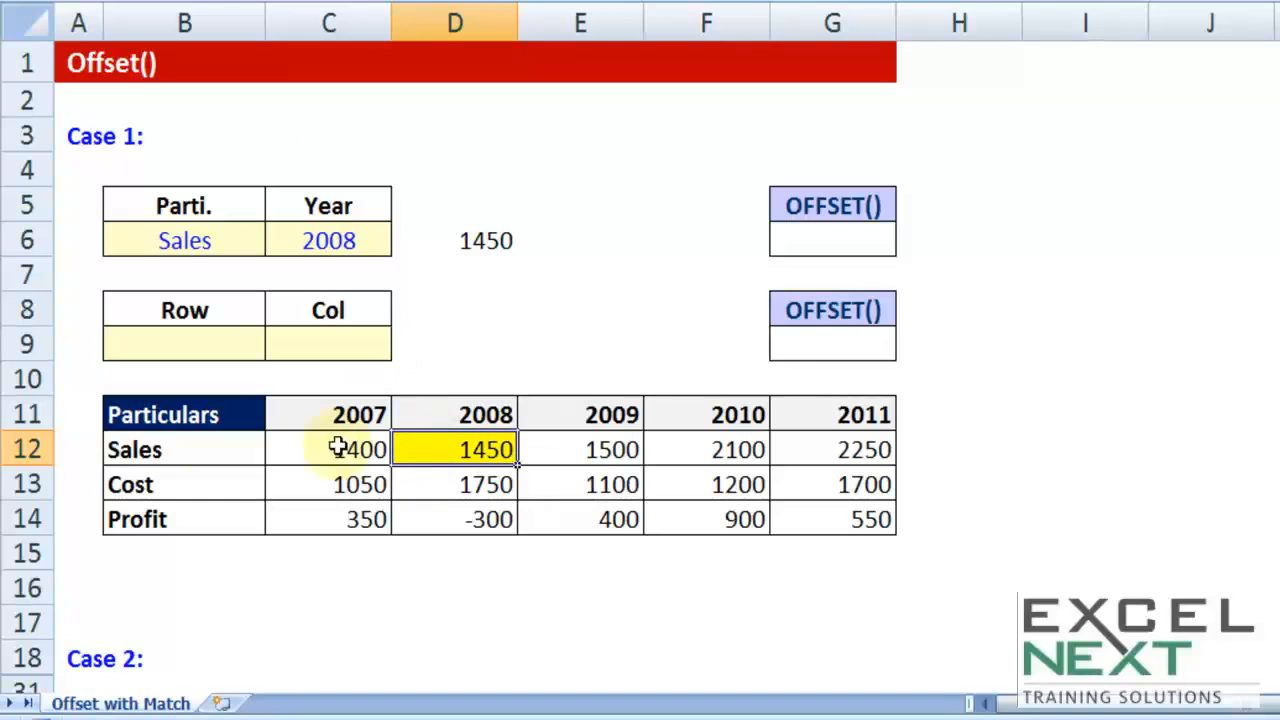
Step: Enter 1 as the Row value in B9 and 2 as the Col value in C9
click(208, 420)
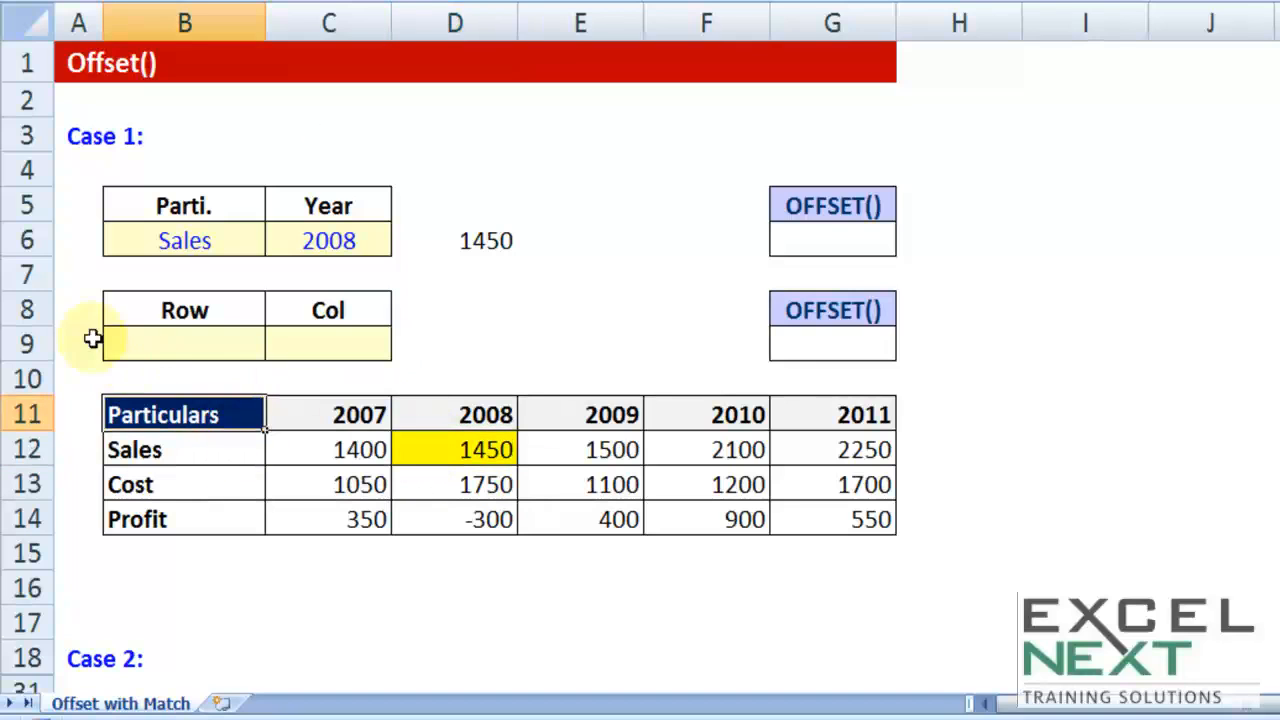
click(455, 452)
click(216, 416)
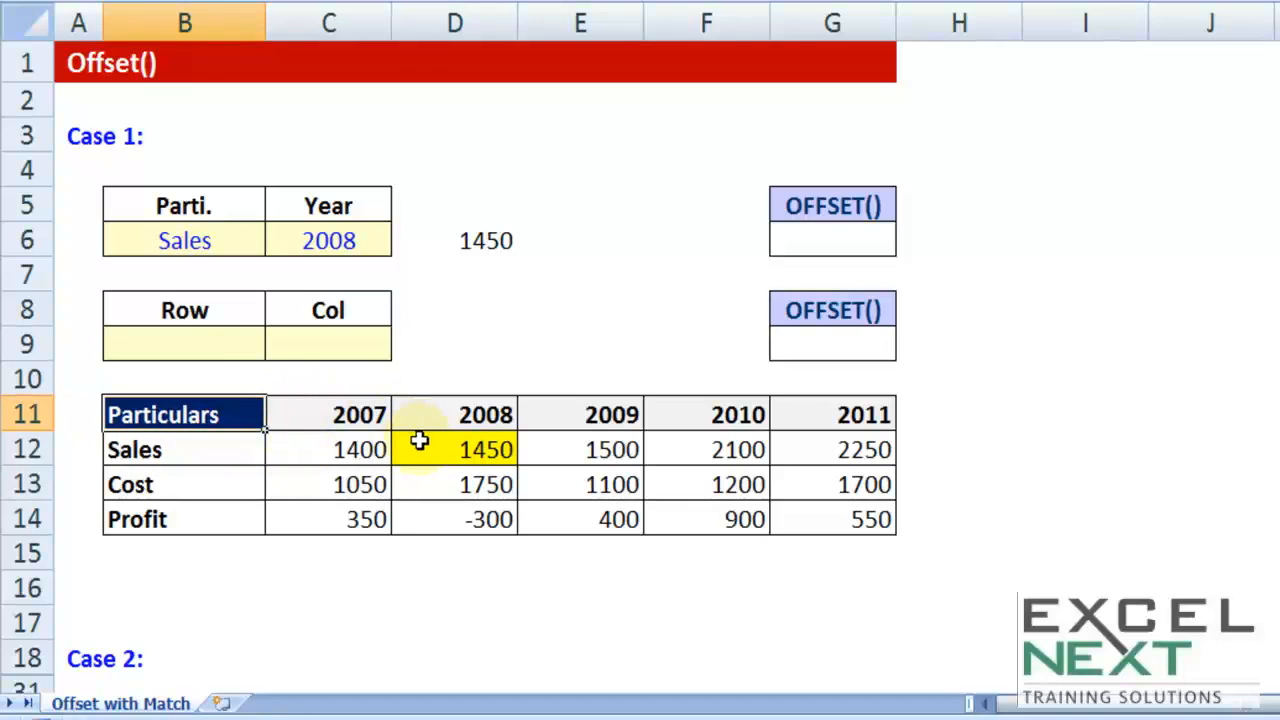
click(212, 345)
text(1)
click(325, 345)
text(2)
click(462, 320)
click(462, 320)
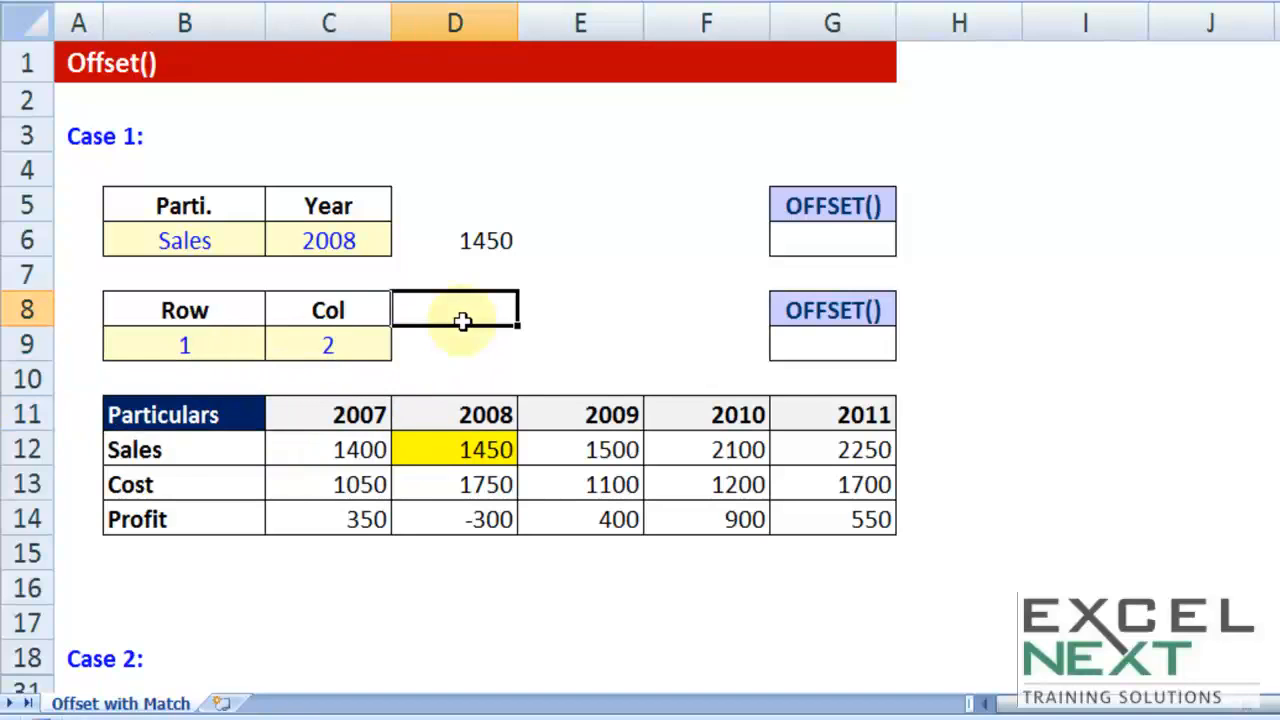
Step: Enter =OFFSET(B11,B9,C9) in cell G9, using the Particulars header as reference and the Row and Col cells as offsets
click(822, 348)
text(=offse)
key(Tab)
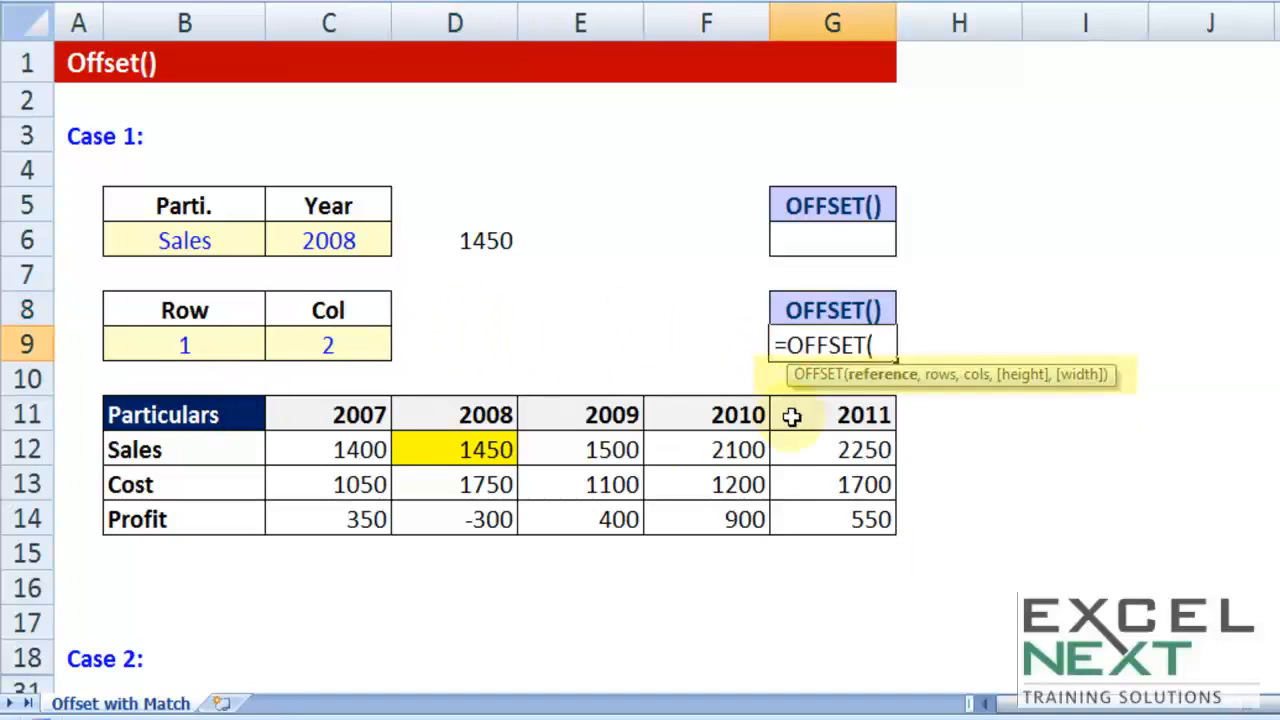
click(177, 418)
text(,)
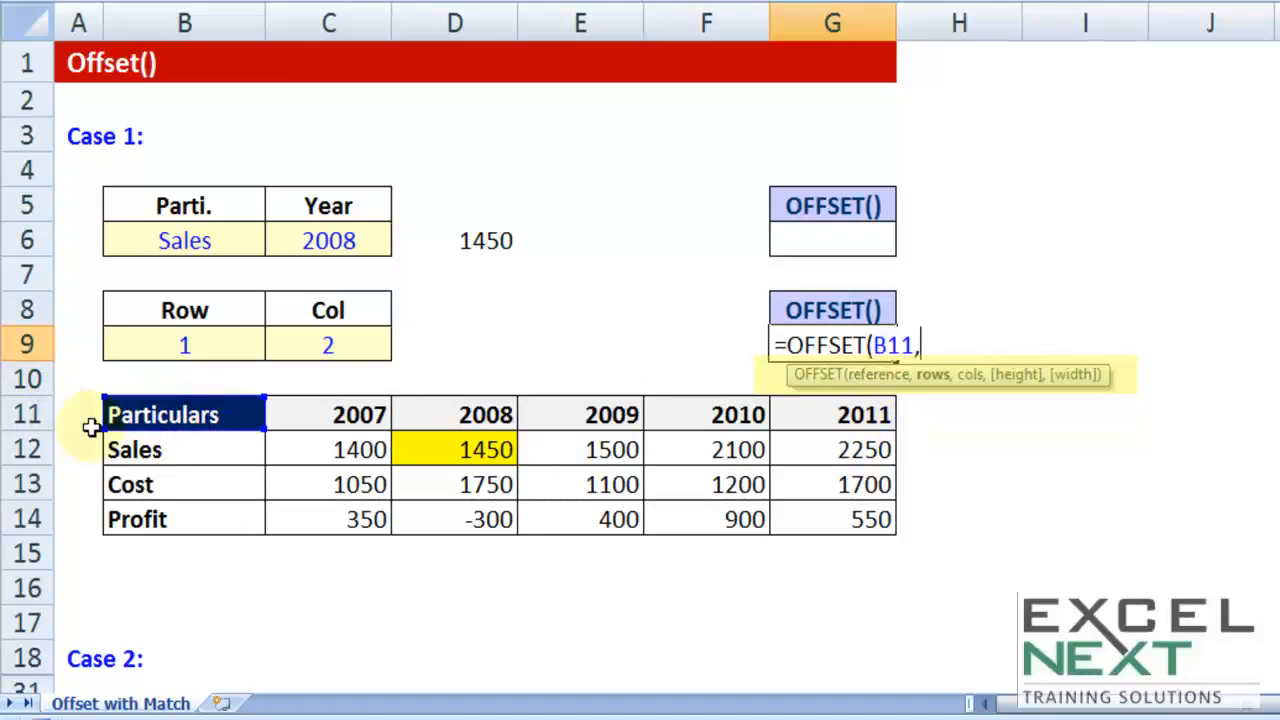
click(177, 345)
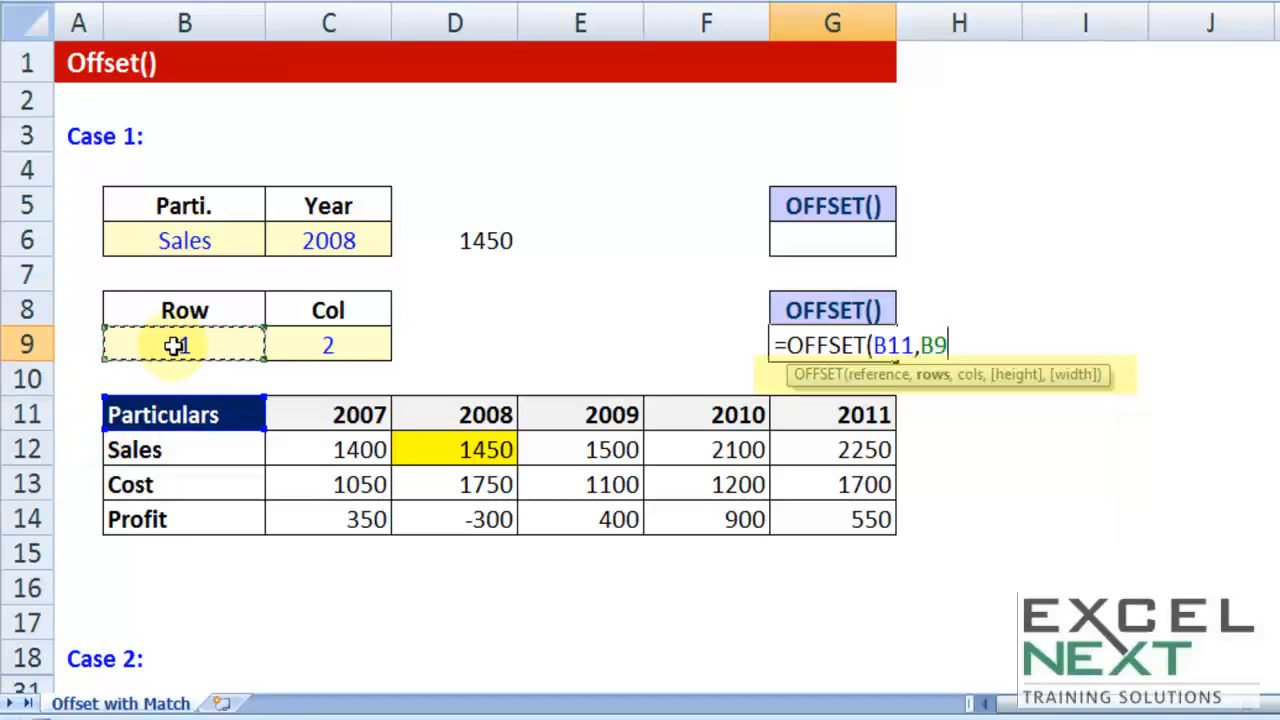
text(,)
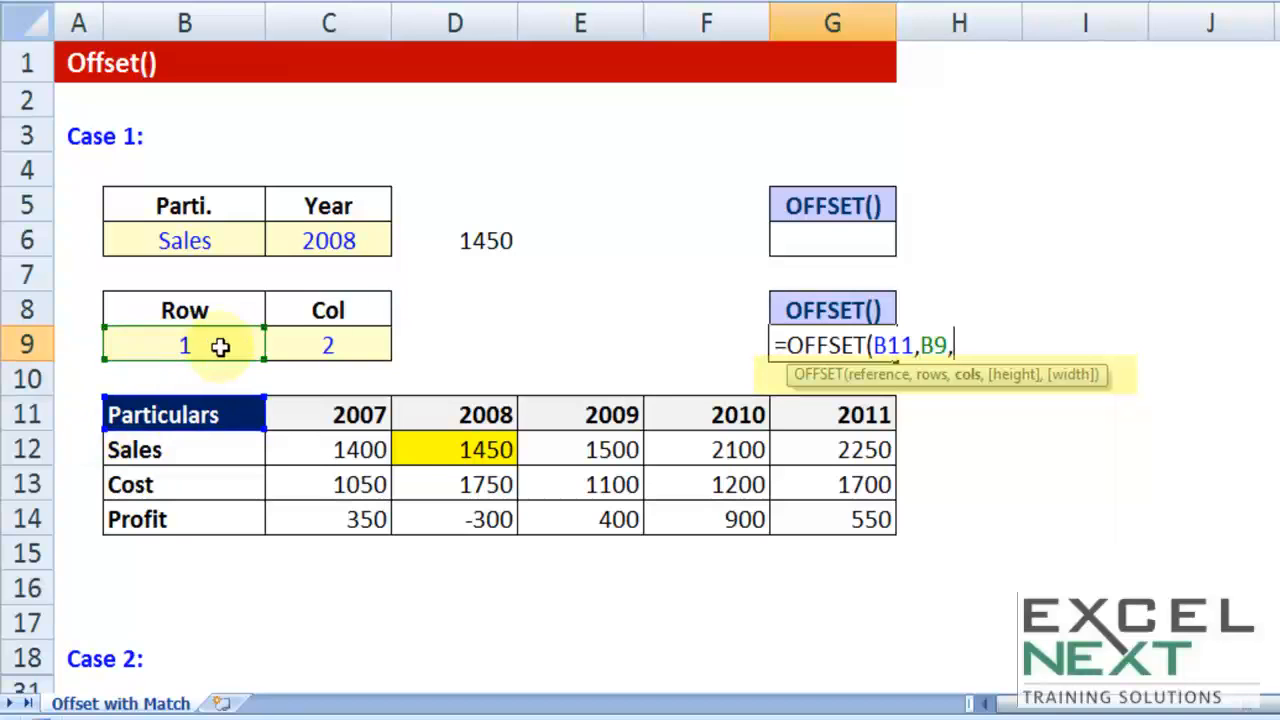
click(340, 340)
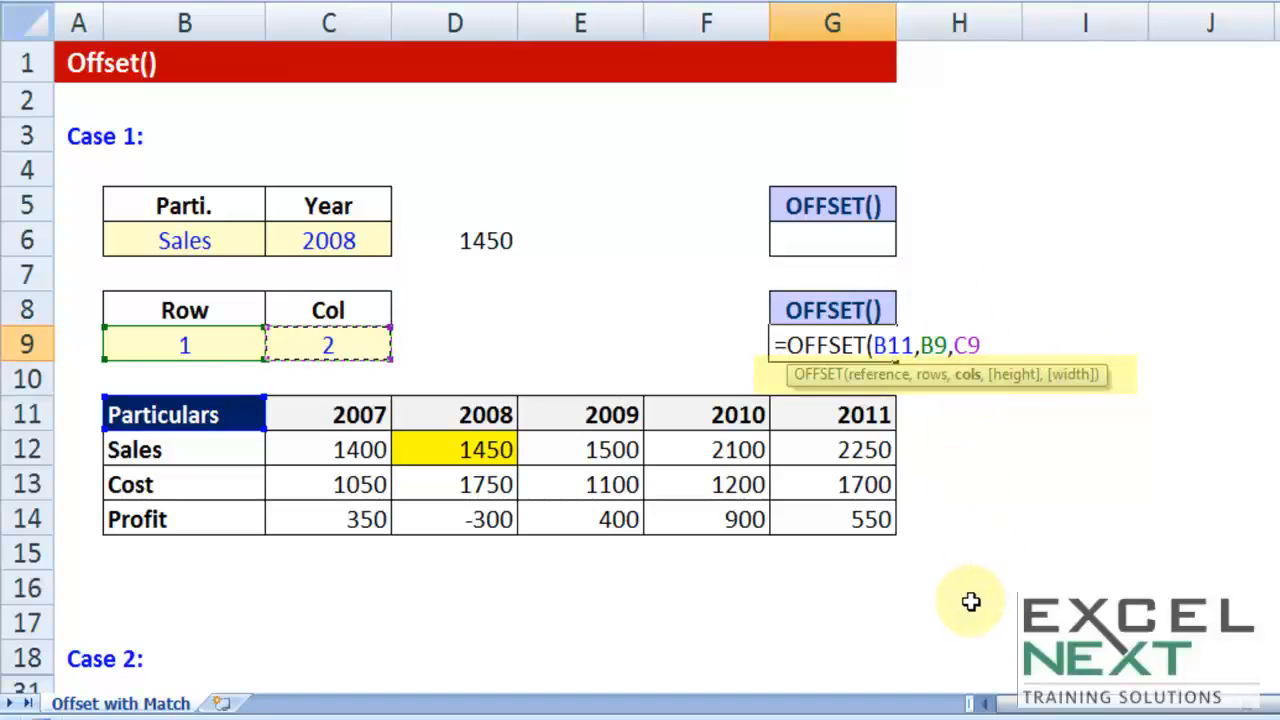
text())
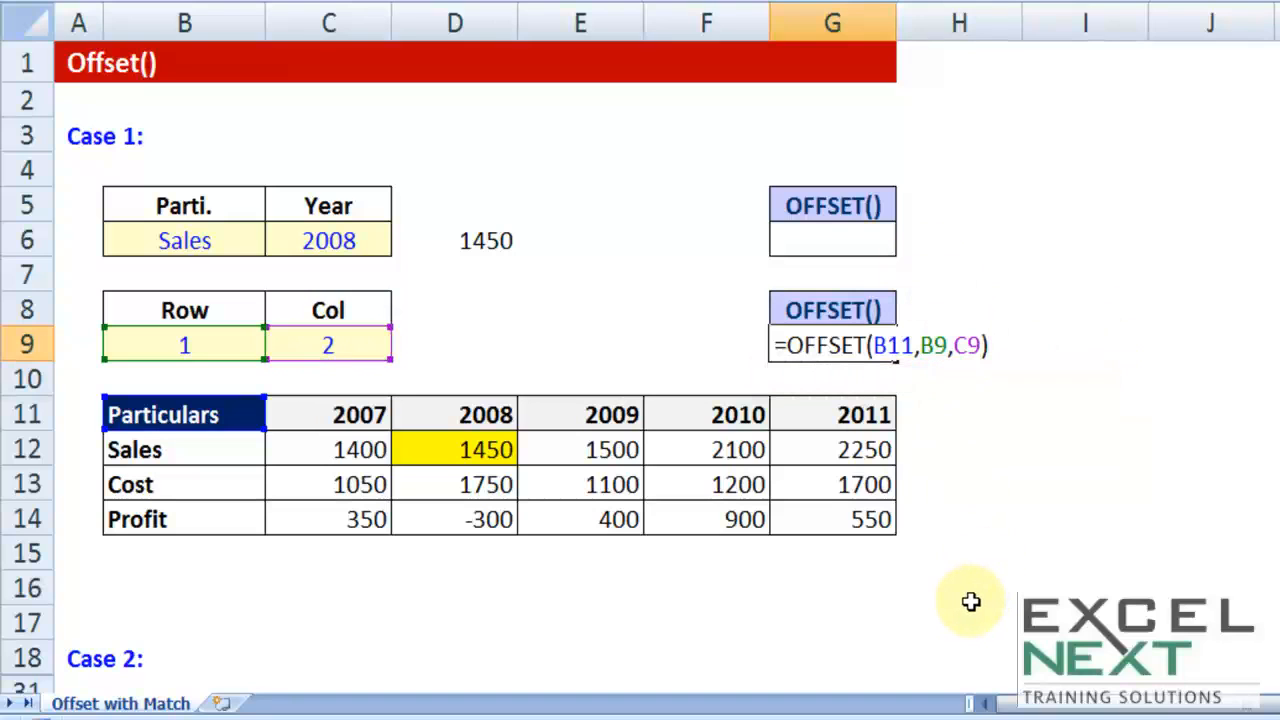
key(Return)
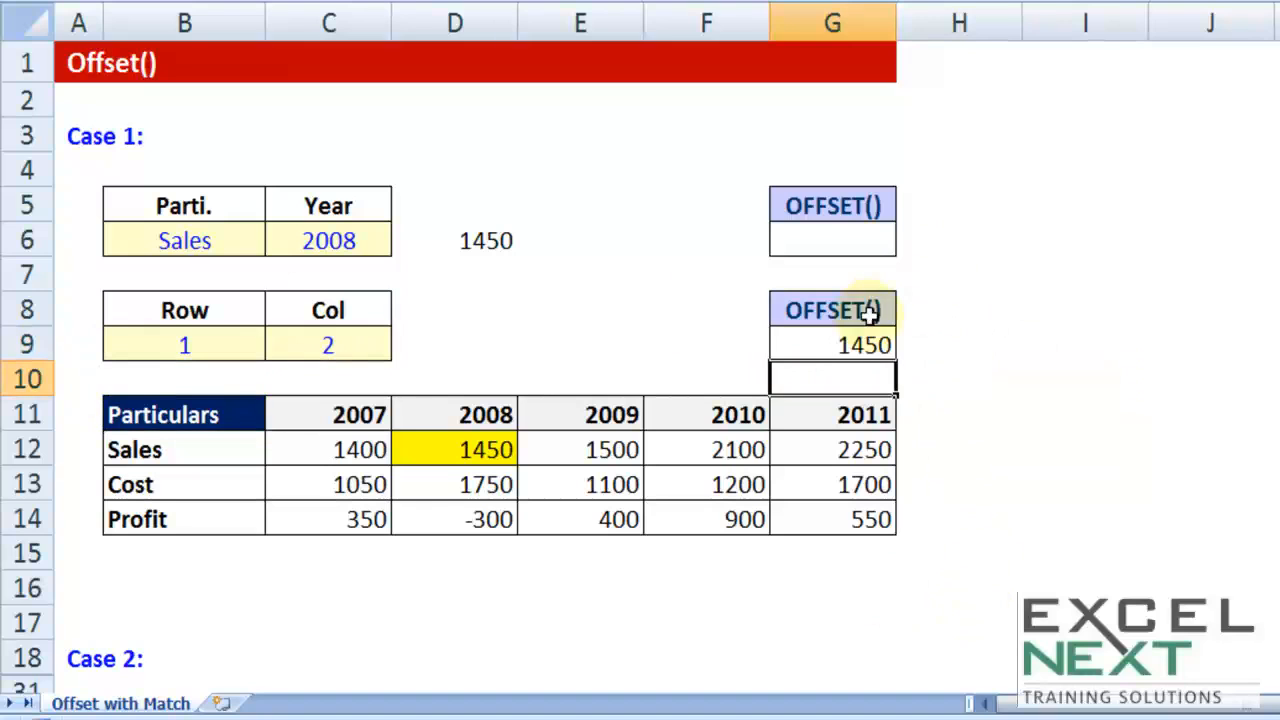
Step: Check the OFFSET formula in G9 without altering it, and set the Row value in B9 to 2
click(877, 346)
double_click(872, 346)
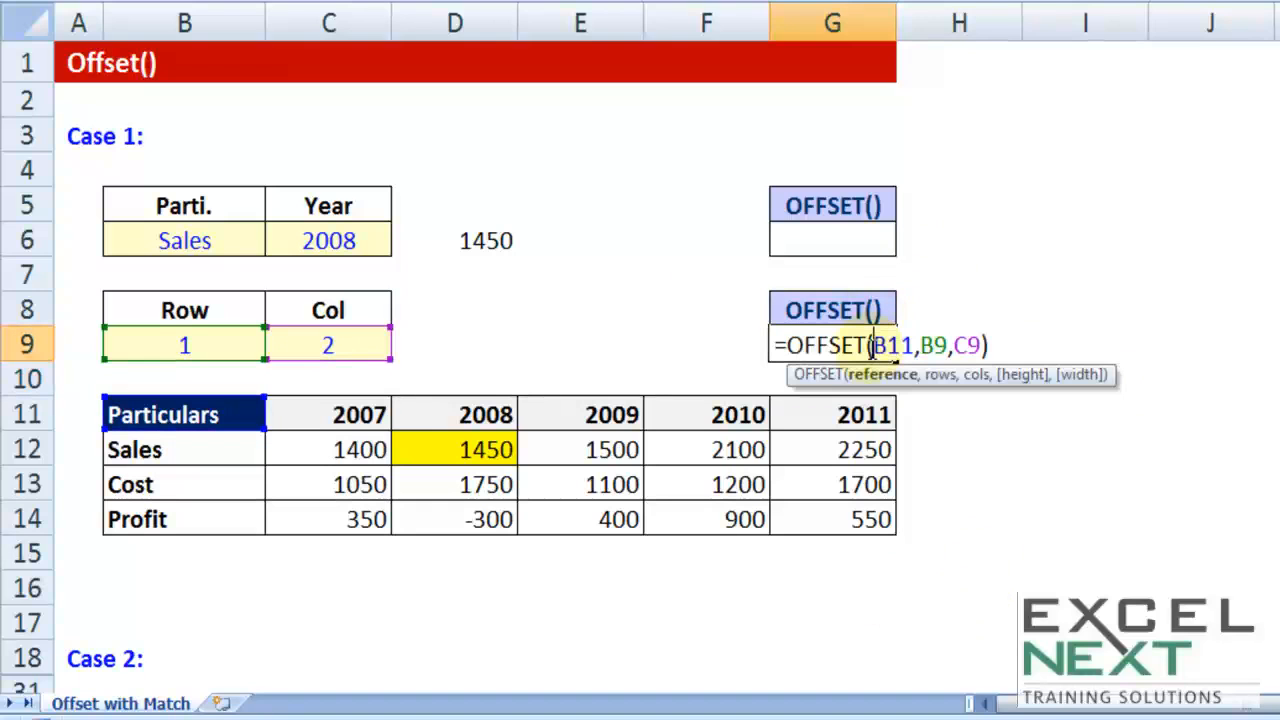
key(Escape)
click(226, 339)
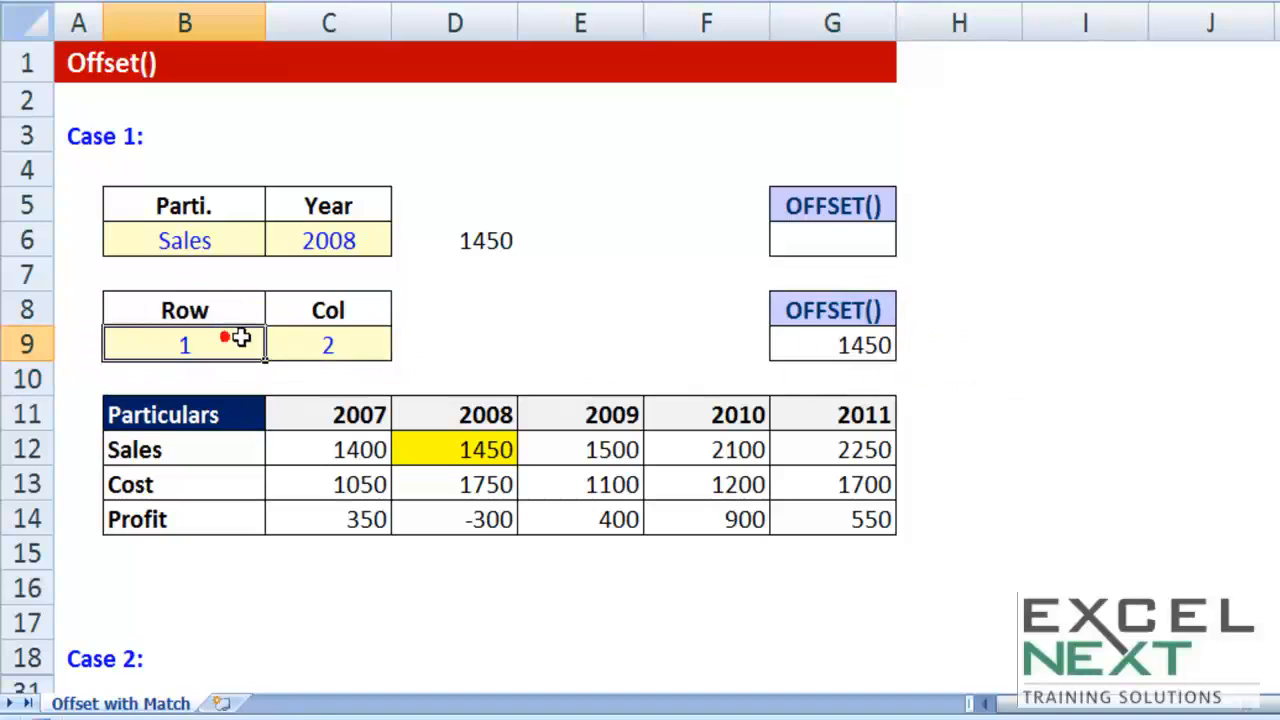
text(2)
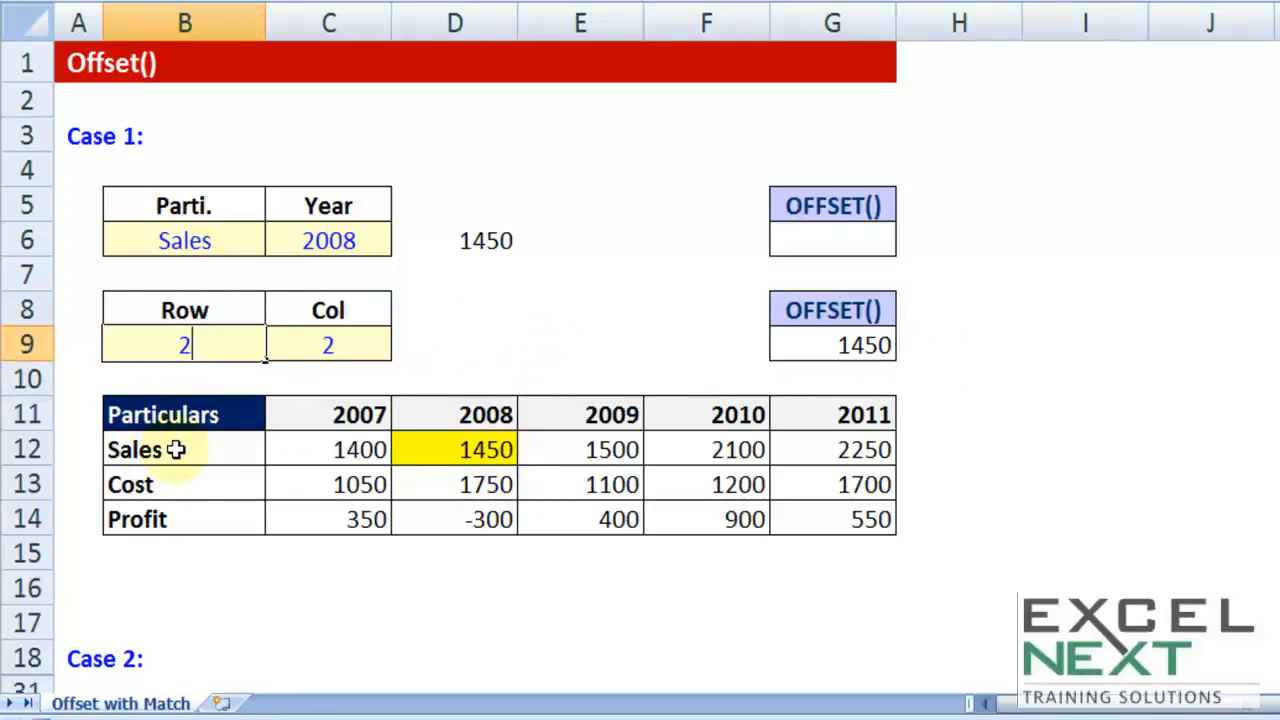
click(385, 481)
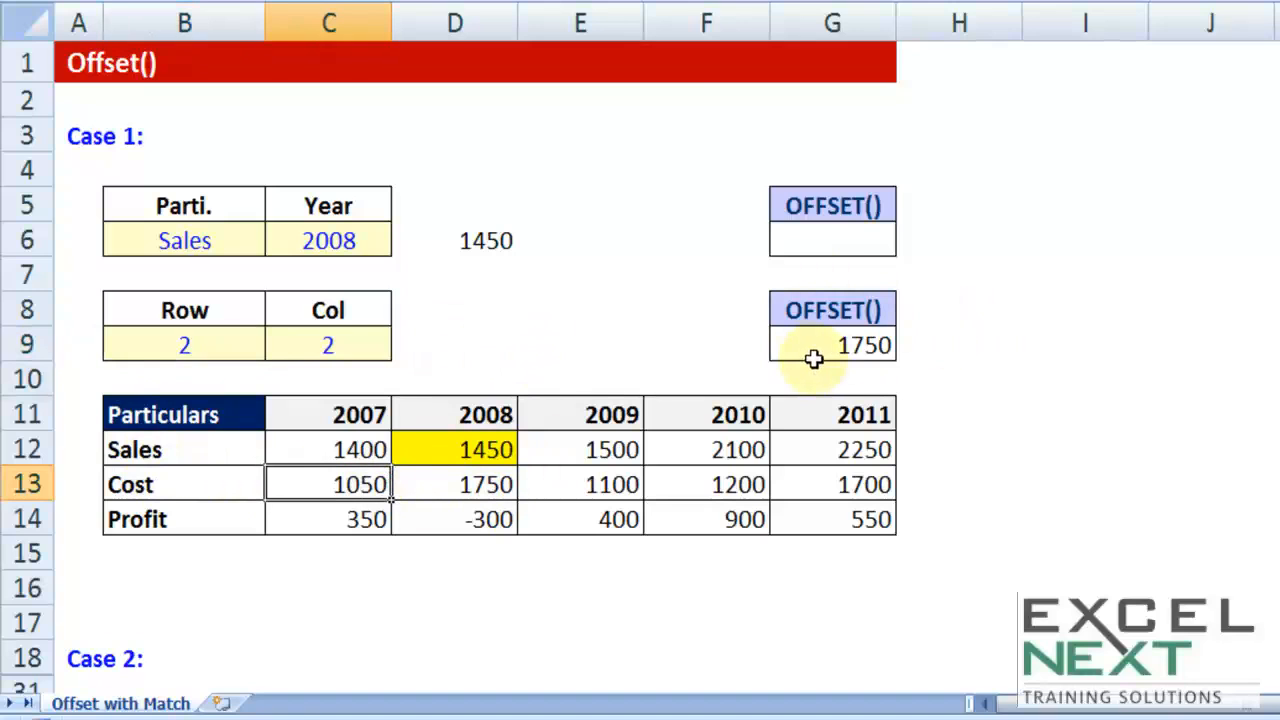
Step: Change the reference argument of the OFFSET formula in G9 to the 2009 header in E11, keeping B9 and C9 as offsets
double_click(829, 346)
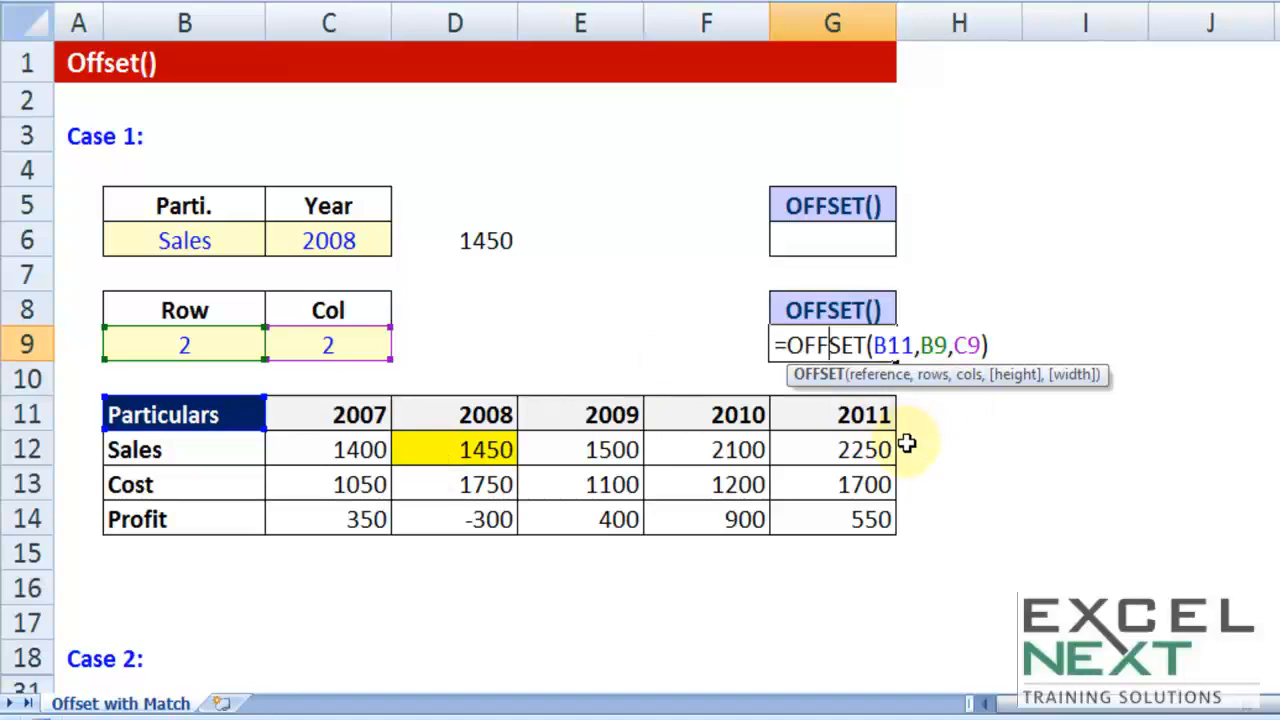
key(ctrl+Return)
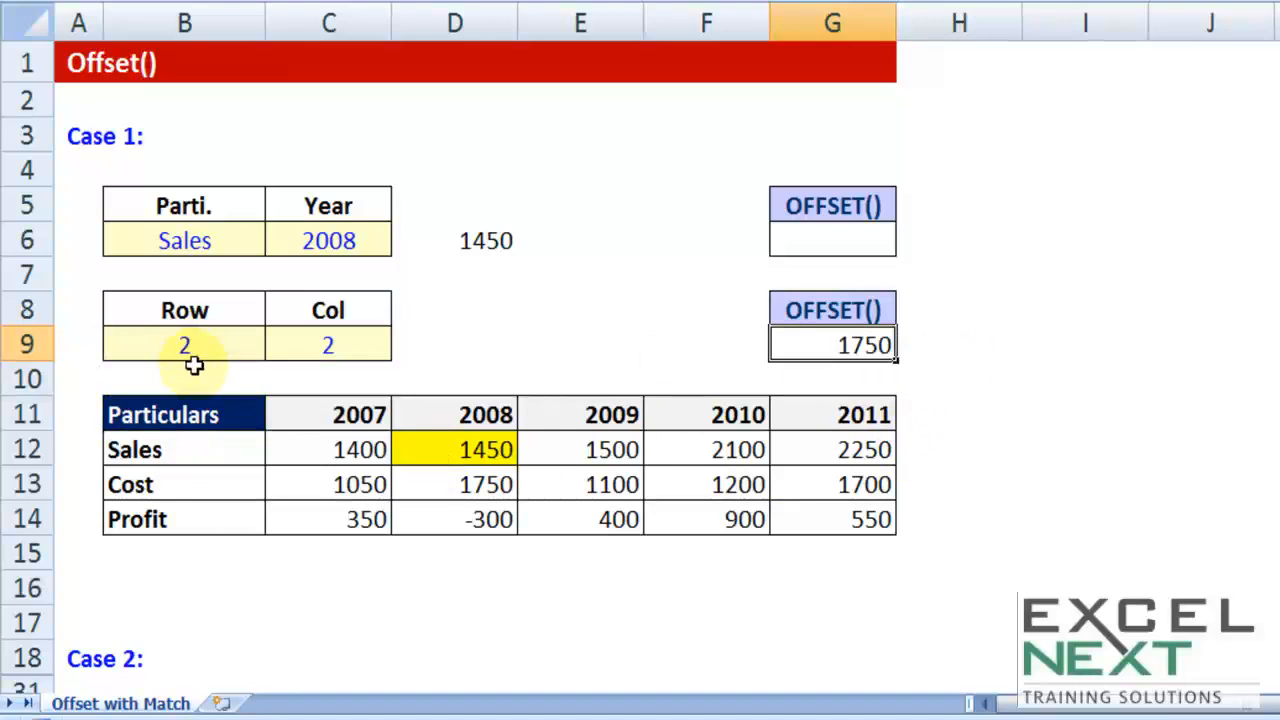
double_click(849, 343)
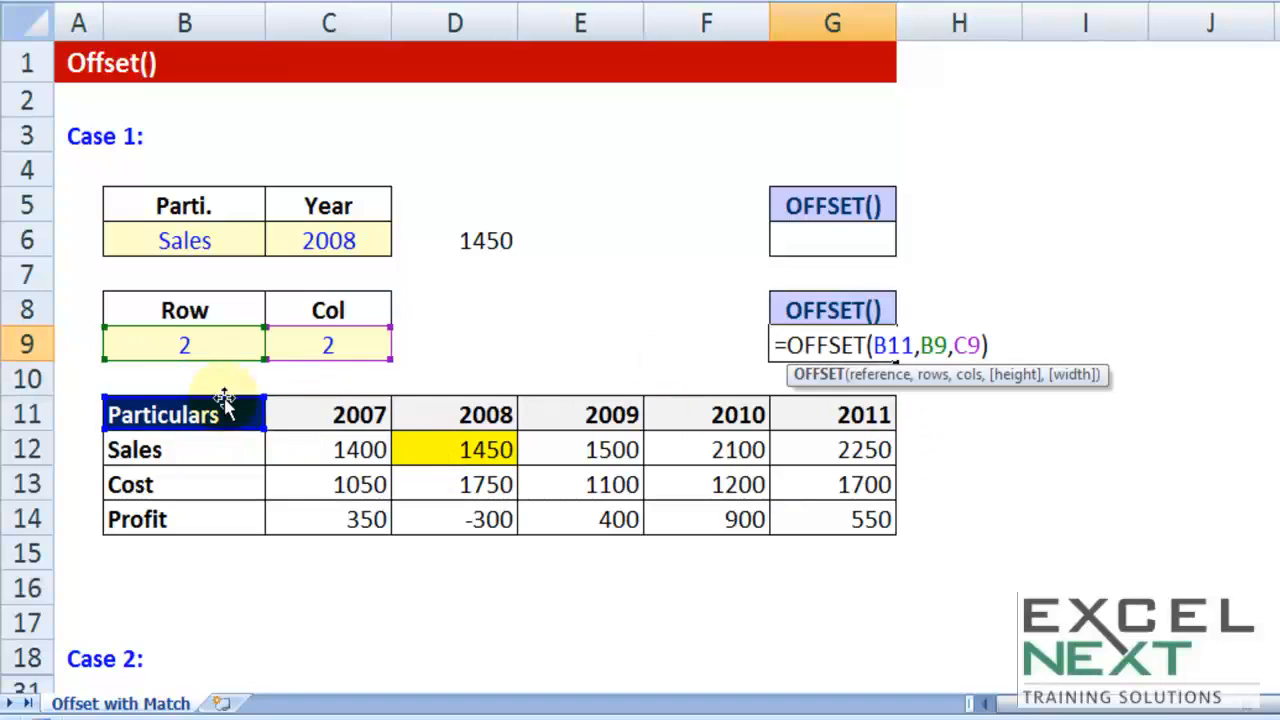
drag(218, 405, 549, 408)
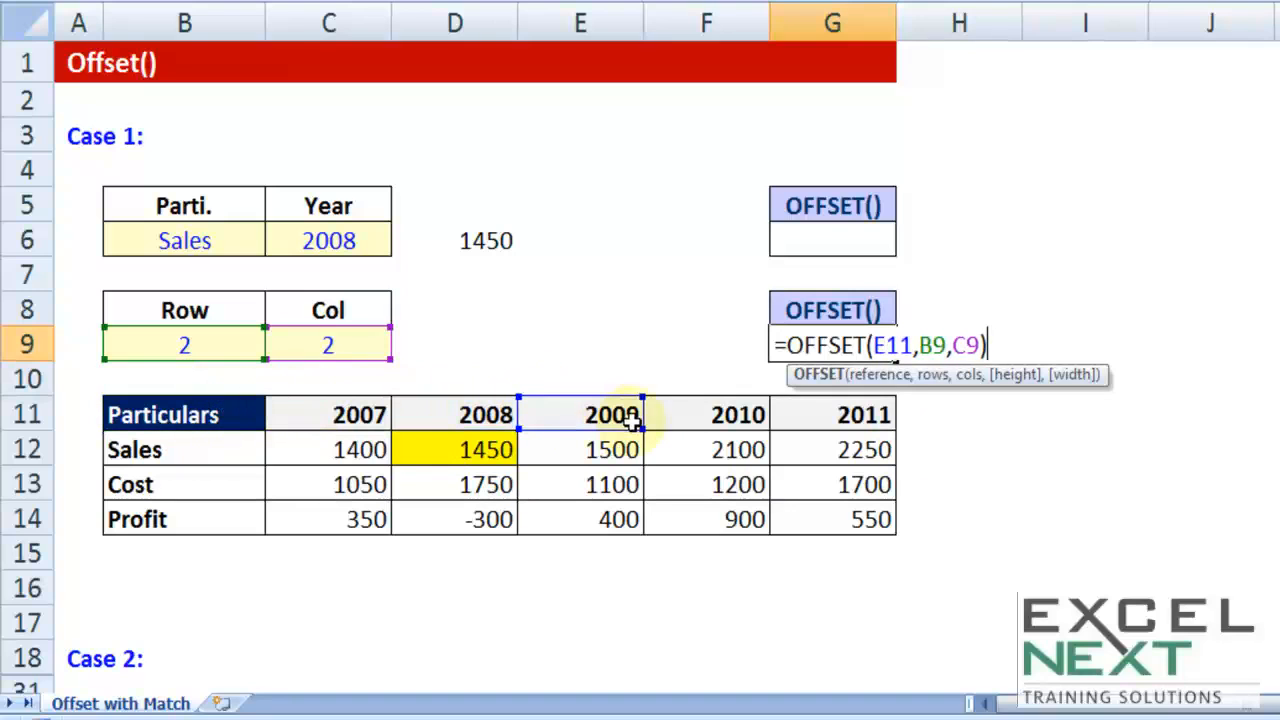
key(Return)
click(826, 343)
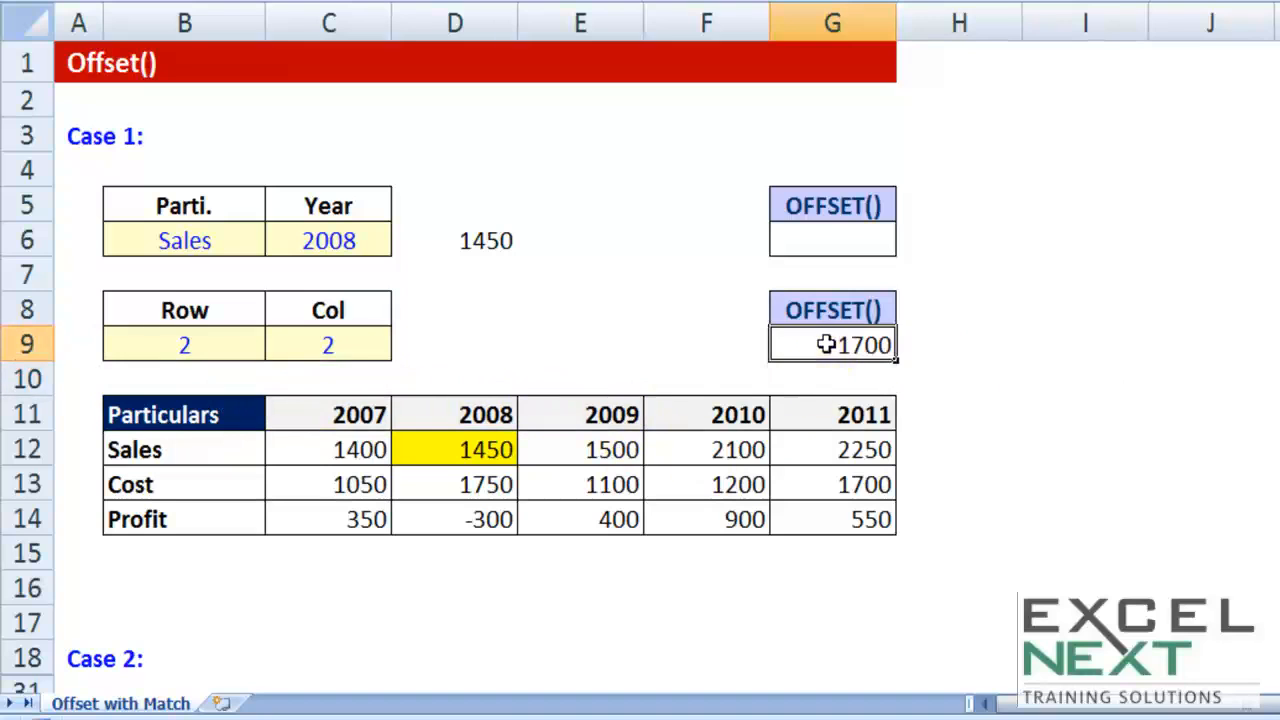
Step: Check the OFFSET formula in G9 without altering it and compare its result with the 2011 Cost value in G13
double_click(826, 345)
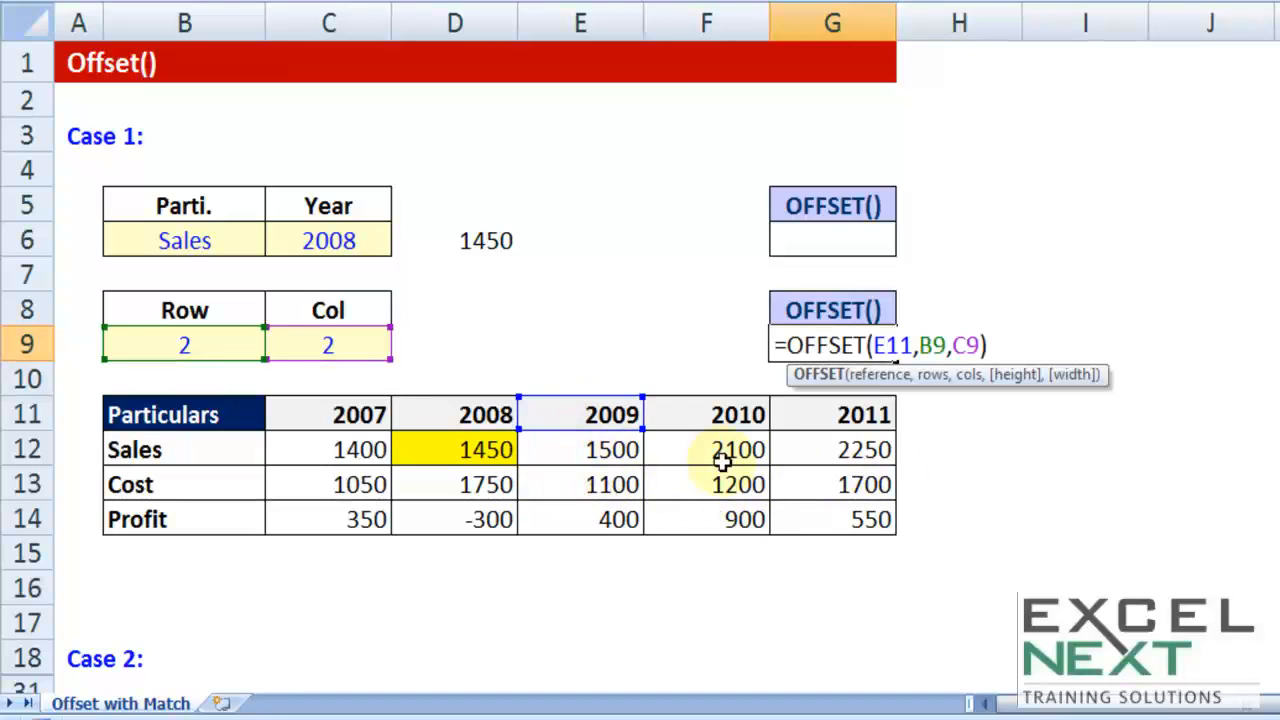
key(Return)
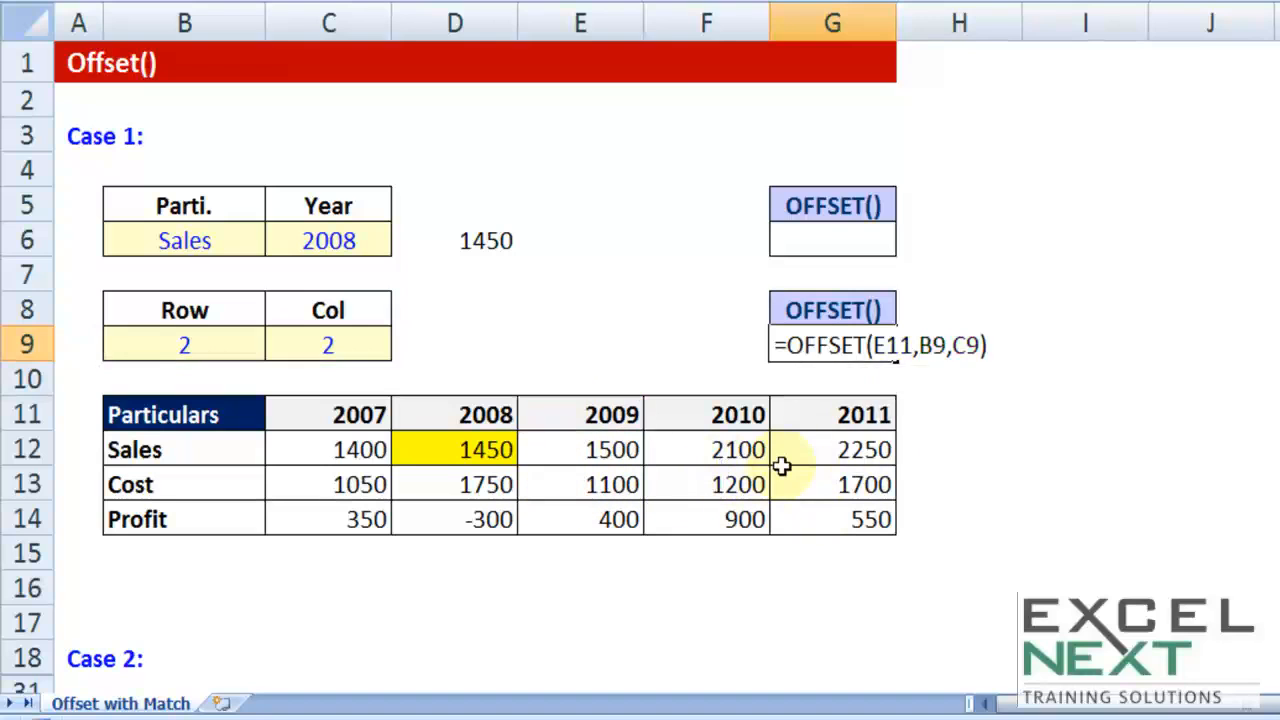
click(848, 488)
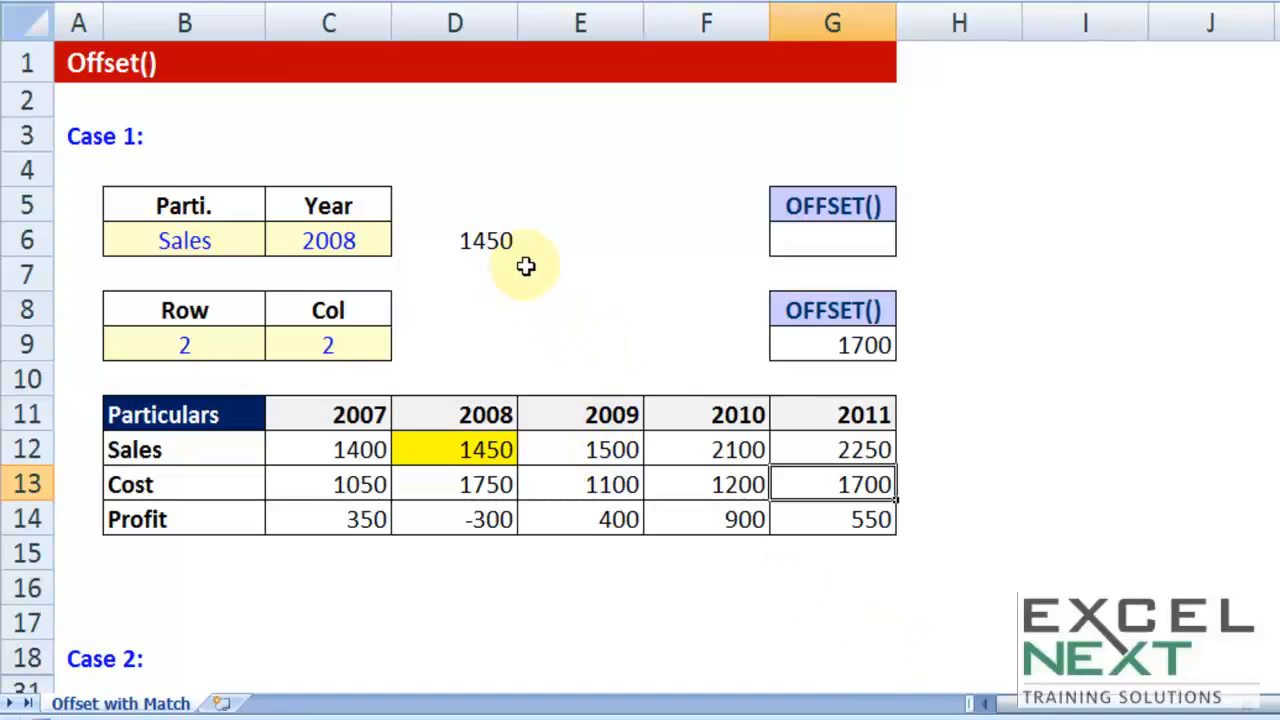
Step: Unhide the rows of the Case 2 section, between rows 18 and 31
scroll(529, 237, down, 3)
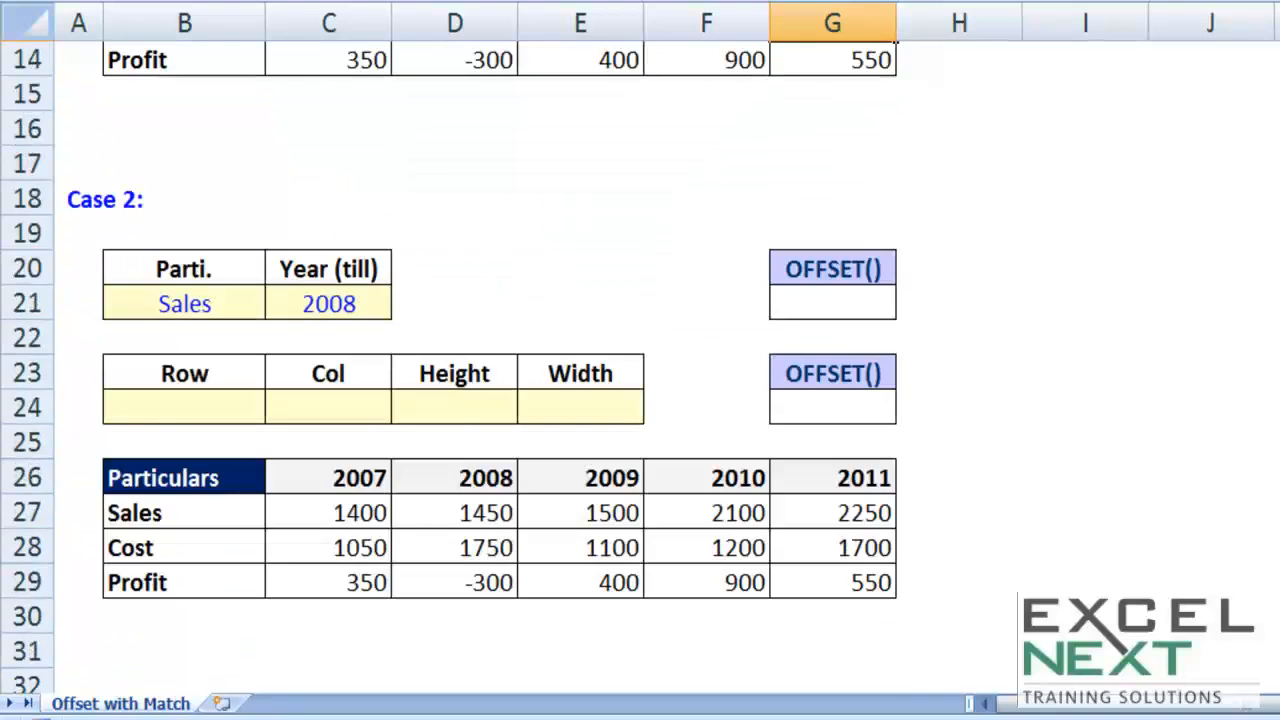
scroll(610, 250, down, 2)
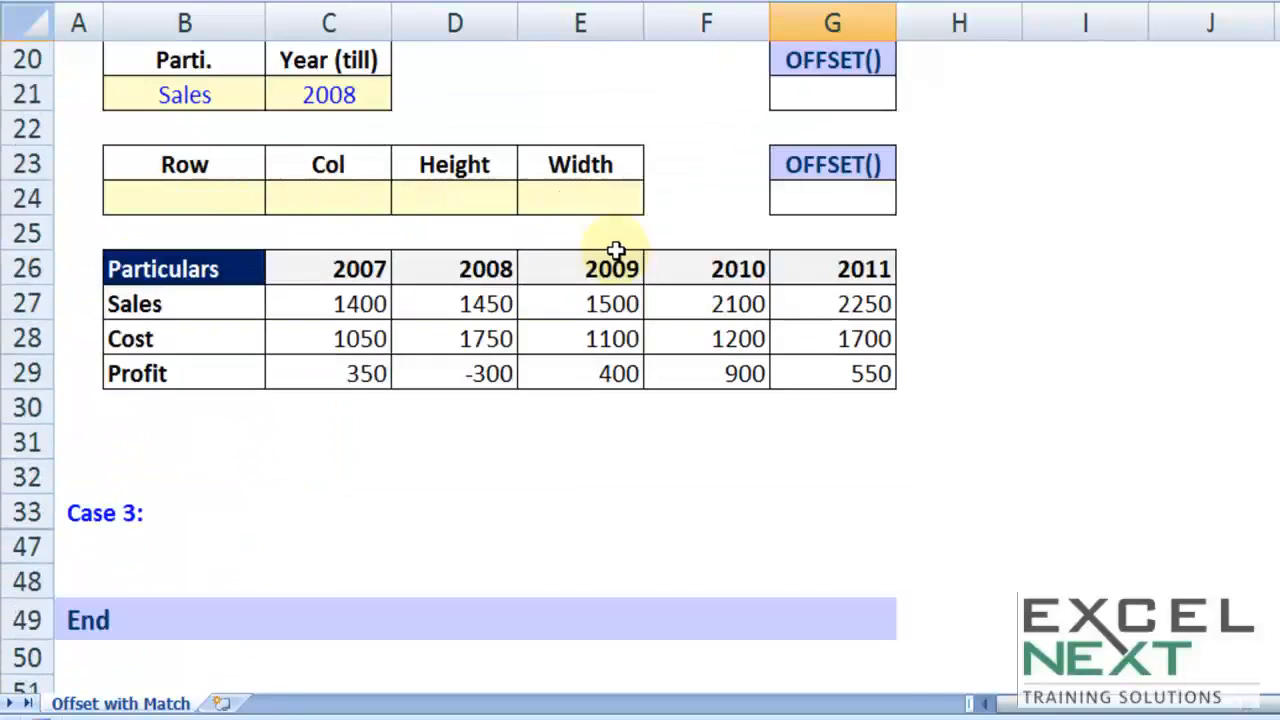
scroll(595, 252, up, 1)
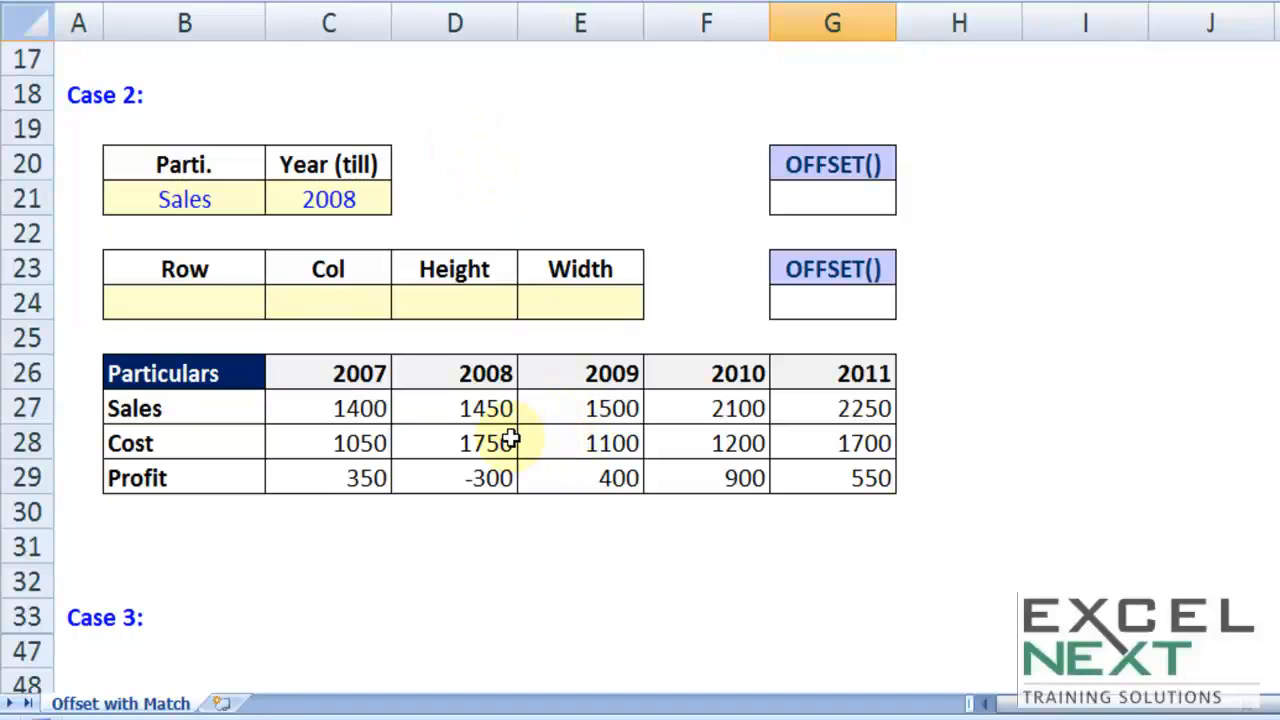
click(568, 400)
click(400, 468)
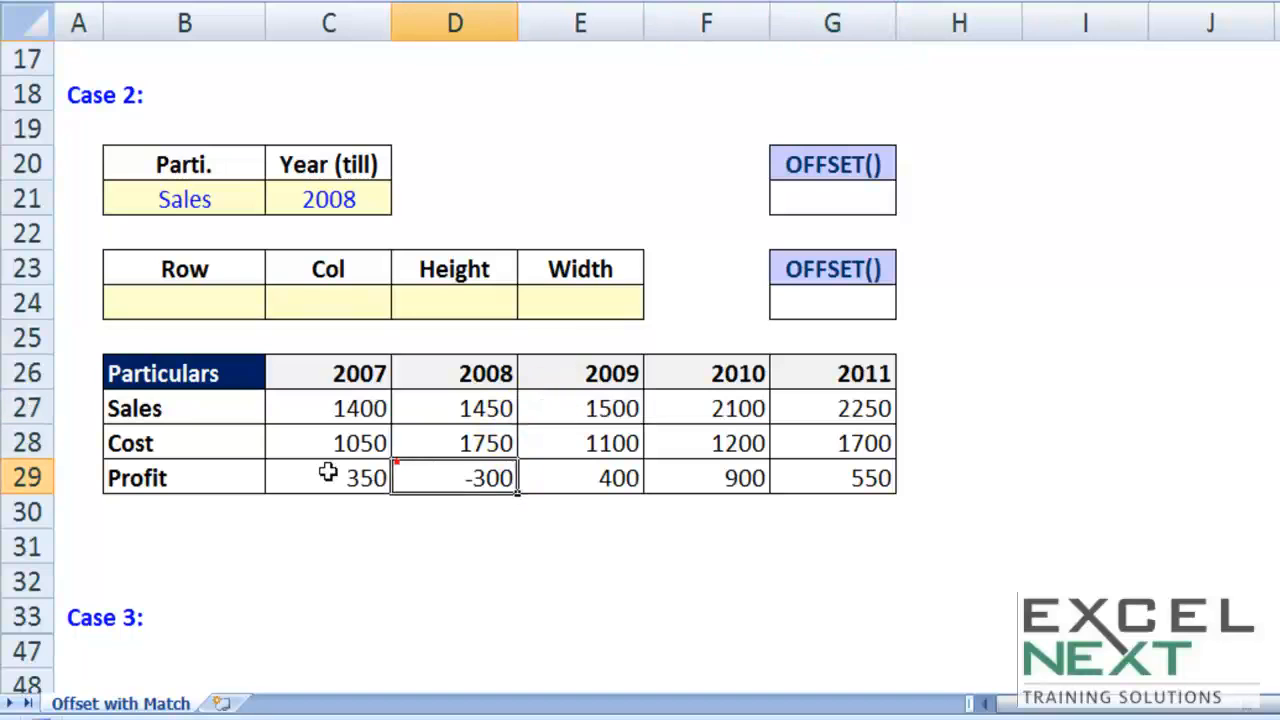
click(328, 473)
click(328, 403)
click(177, 407)
click(162, 477)
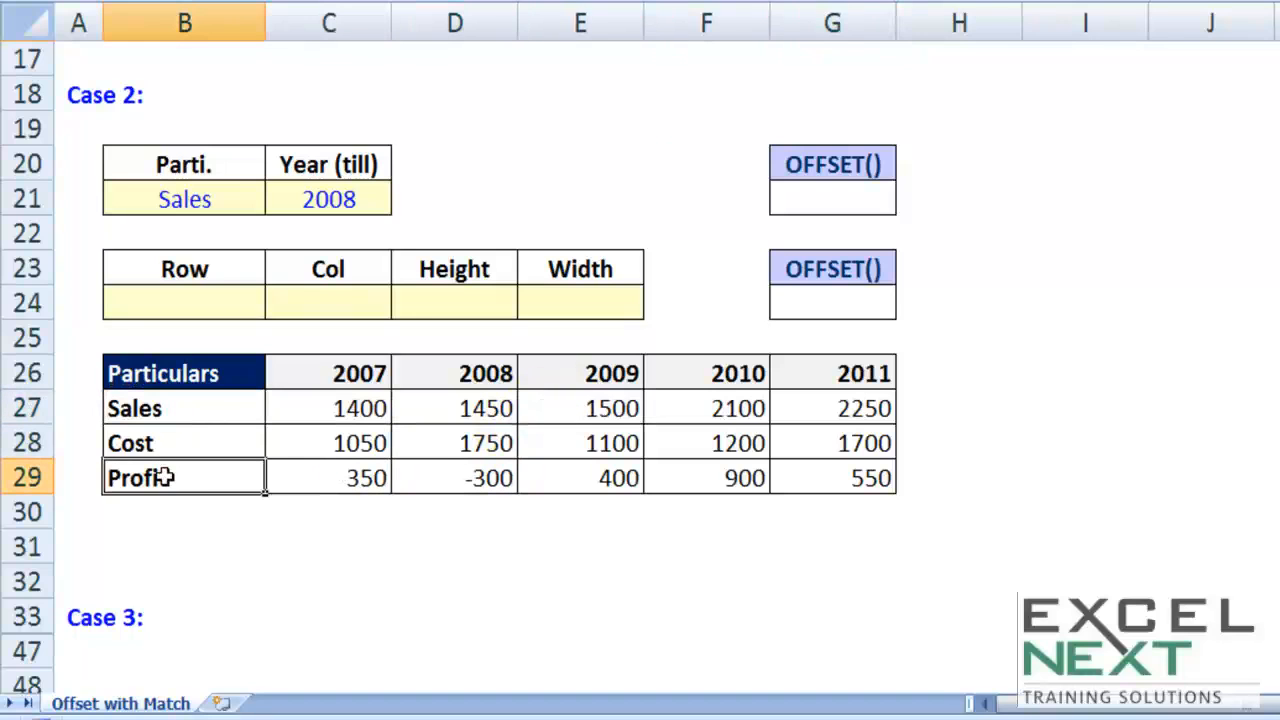
click(547, 410)
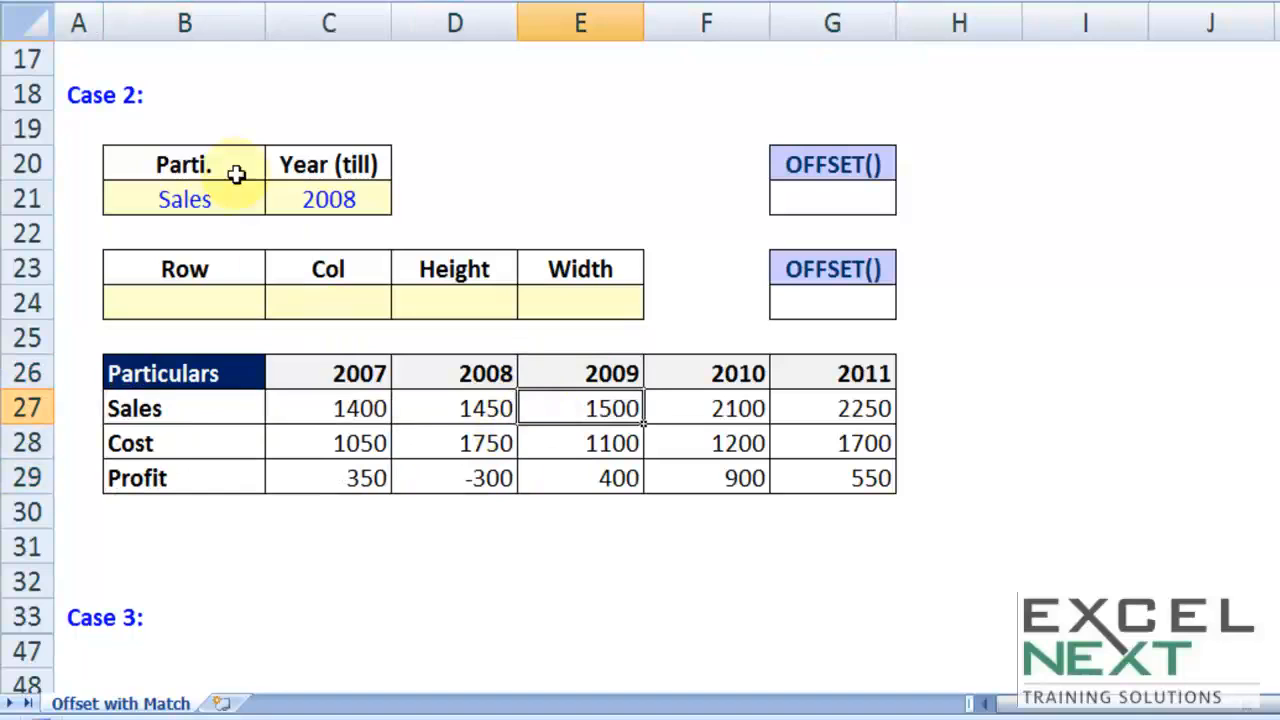
Step: Highlight the 2007 and 2008 Sales values in C27:D27 with a yellow fill
click(177, 409)
drag(308, 410, 468, 414)
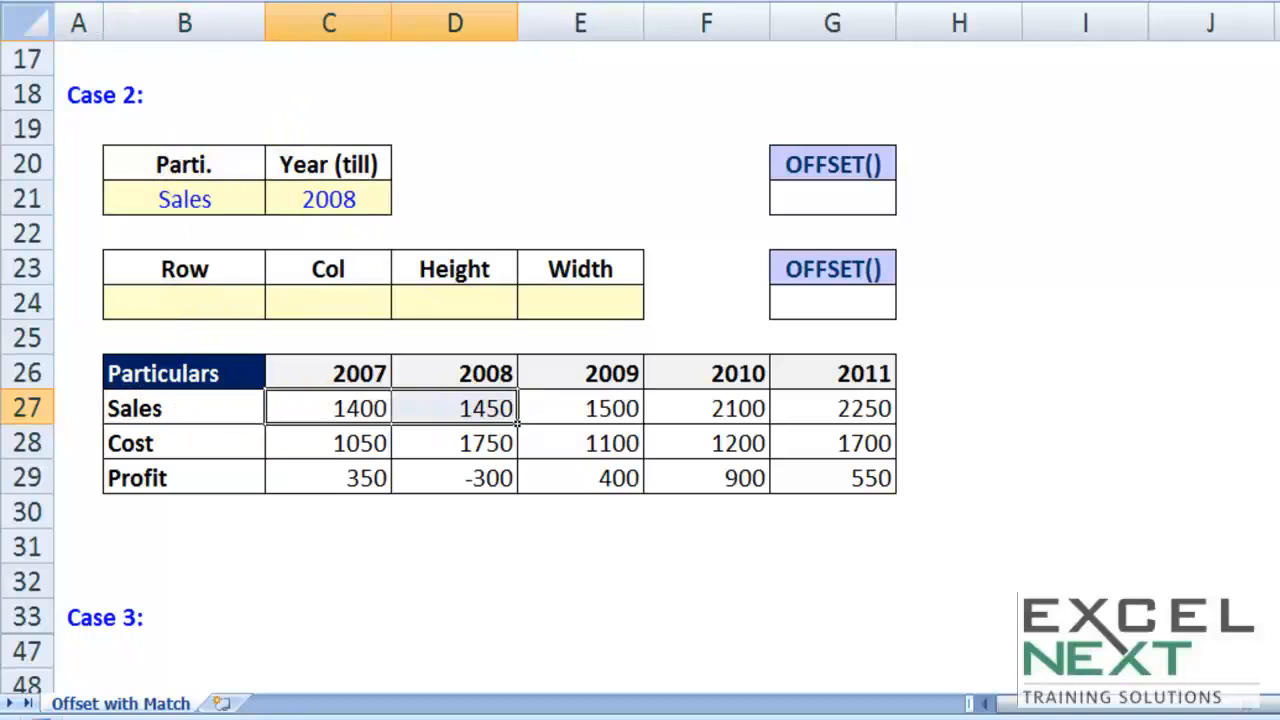
click(284, 2)
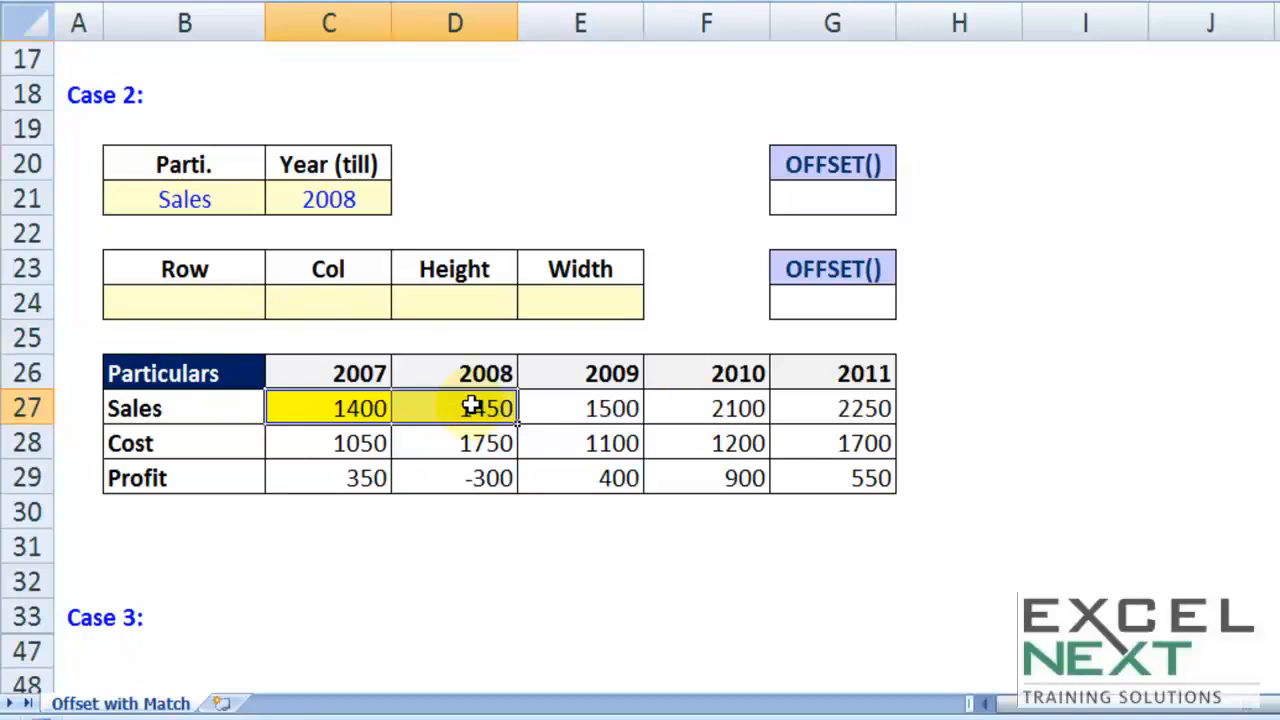
Step: Draft =SUM(C27:D27) in G24 to examine its range argument, and discard the entry
click(820, 304)
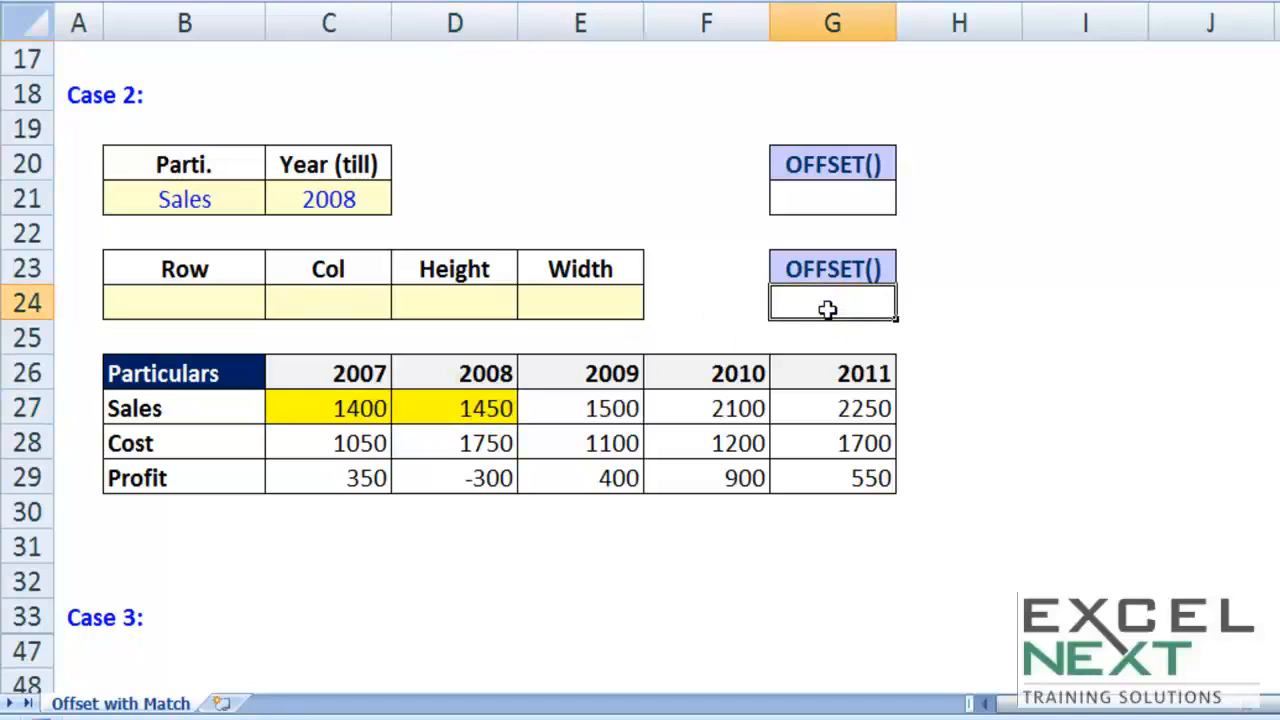
text(=SUM()
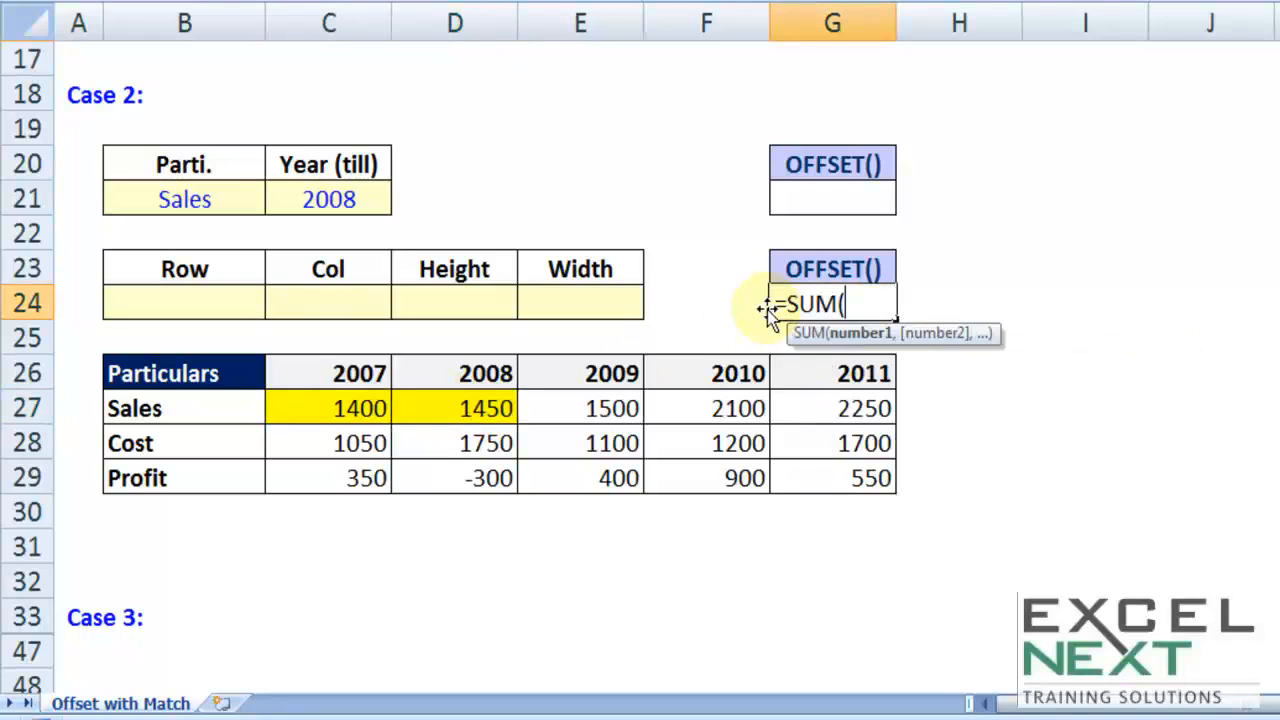
drag(322, 402, 445, 405)
text())
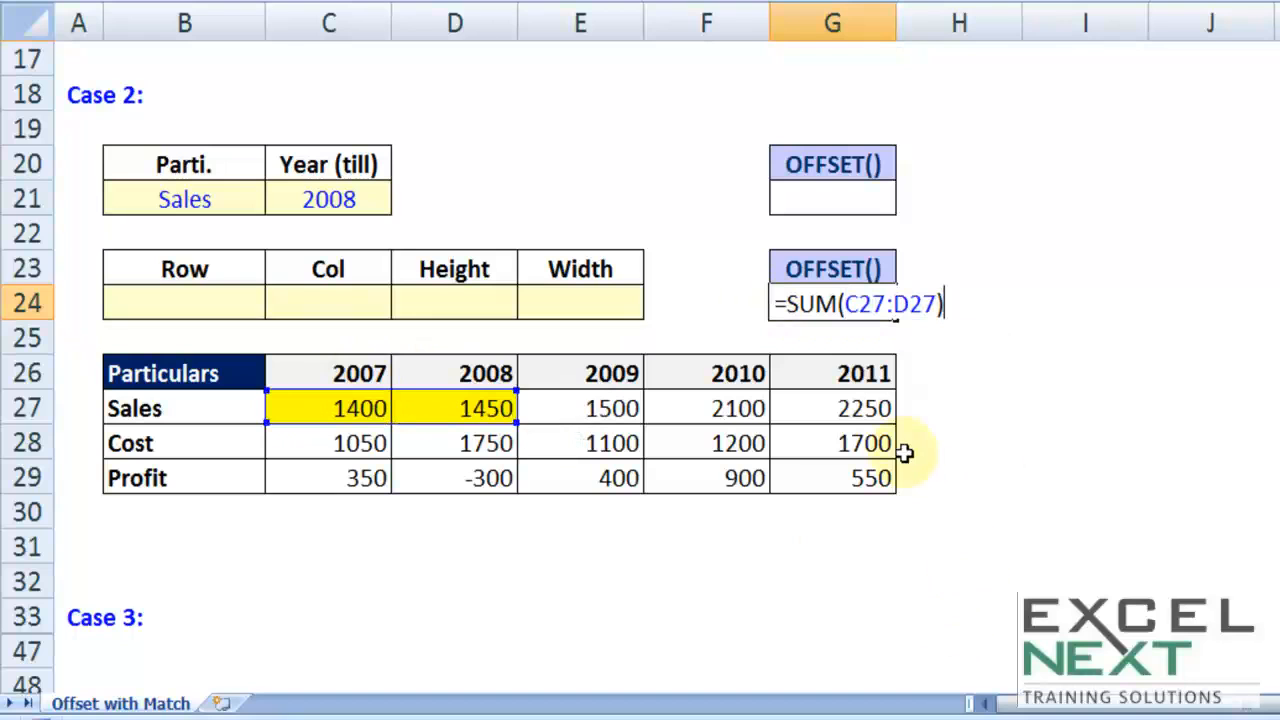
drag(846, 303, 936, 304)
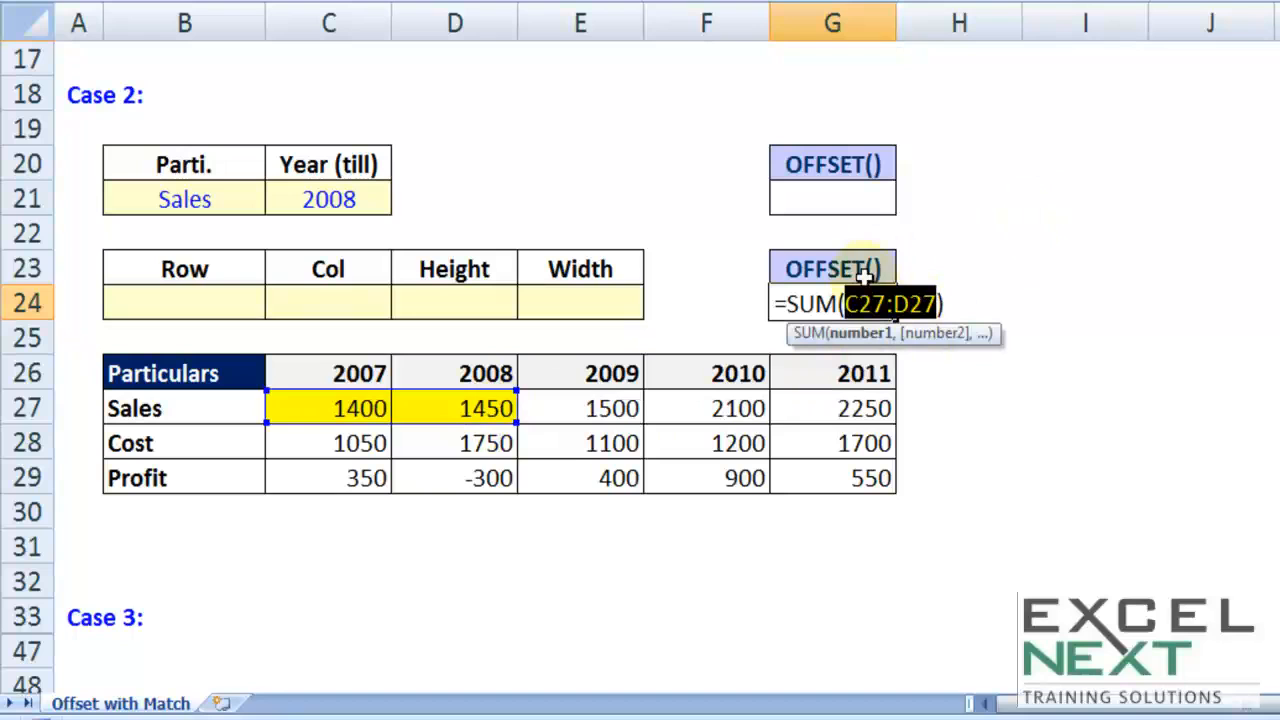
drag(849, 303, 932, 300)
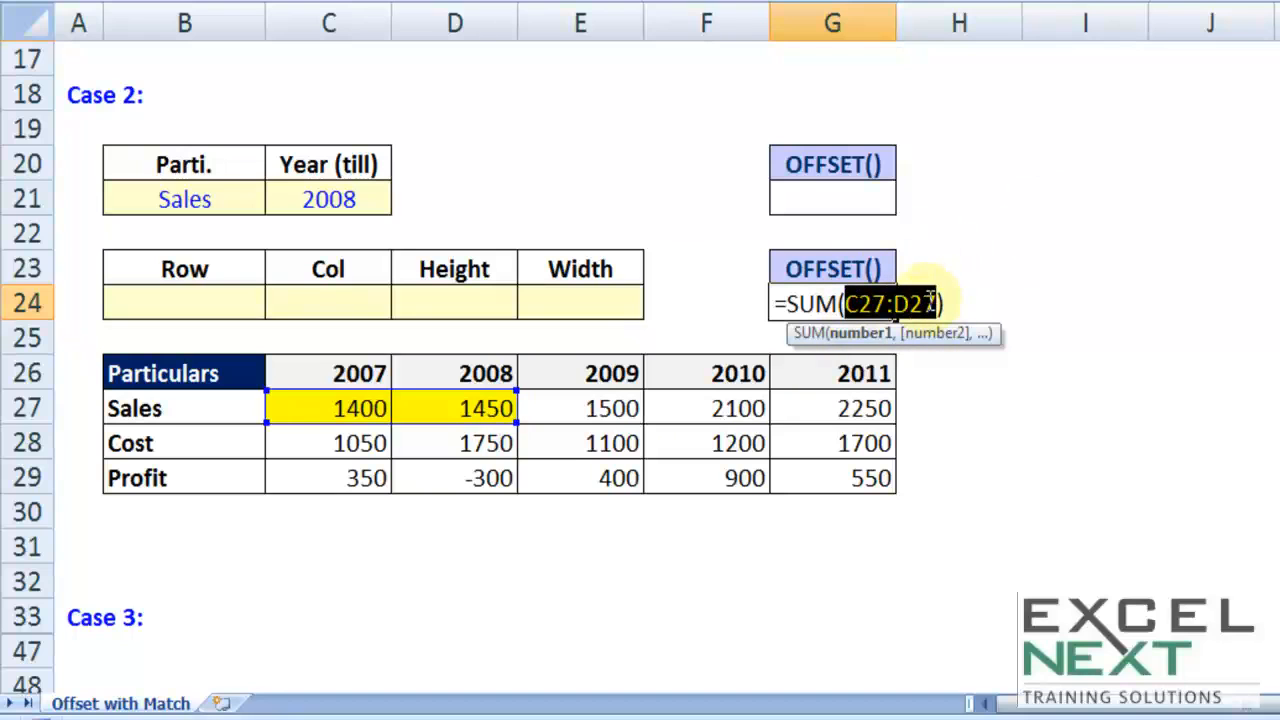
key(Escape)
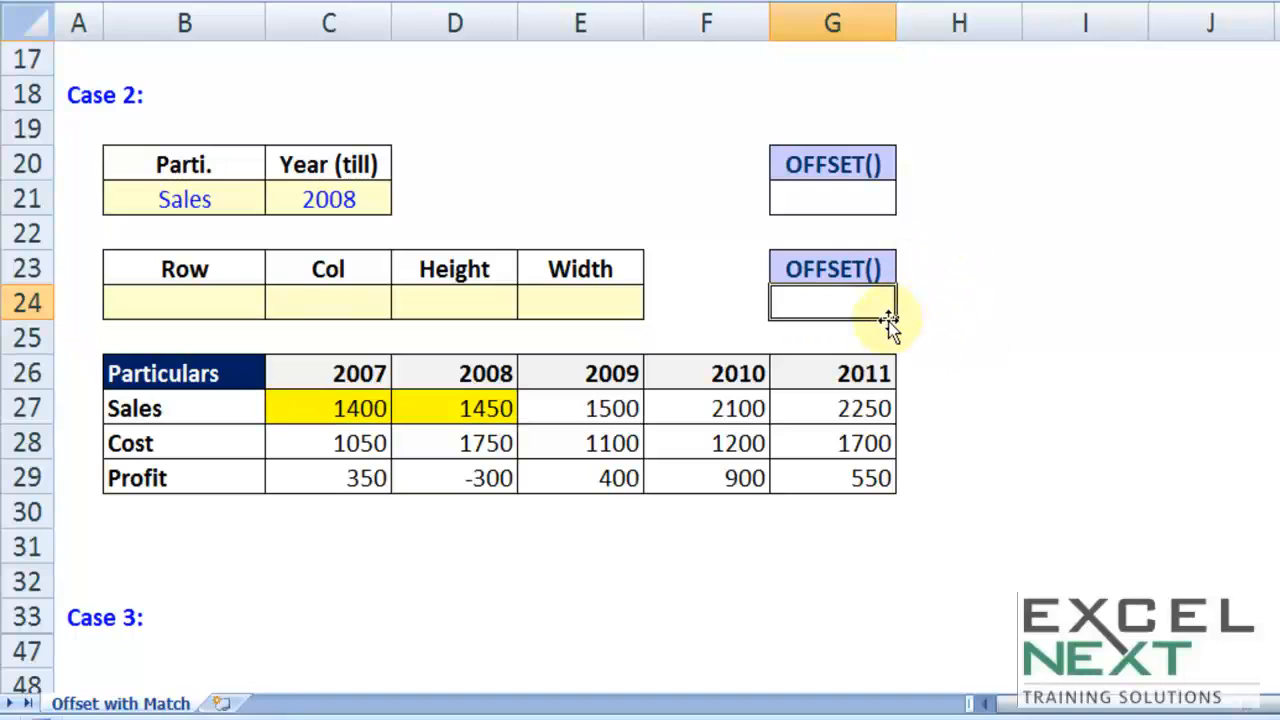
drag(457, 258, 550, 302)
key(ctrl+c)
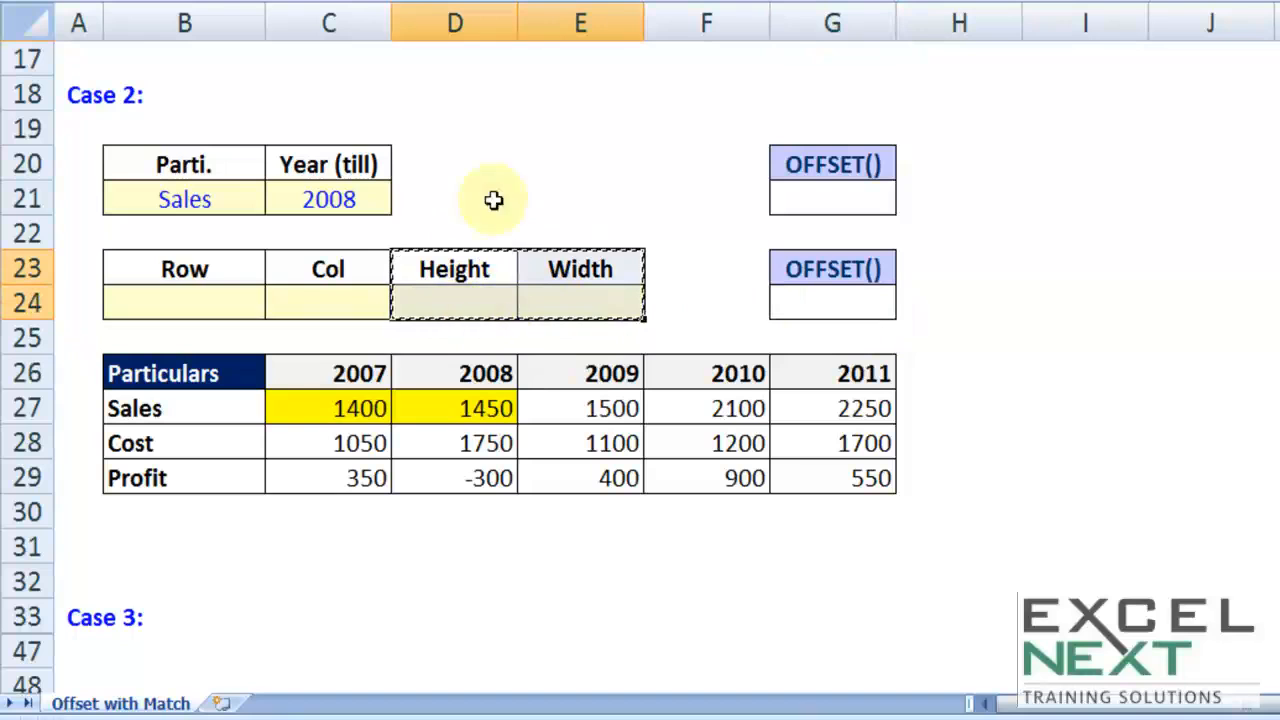
click(240, 303)
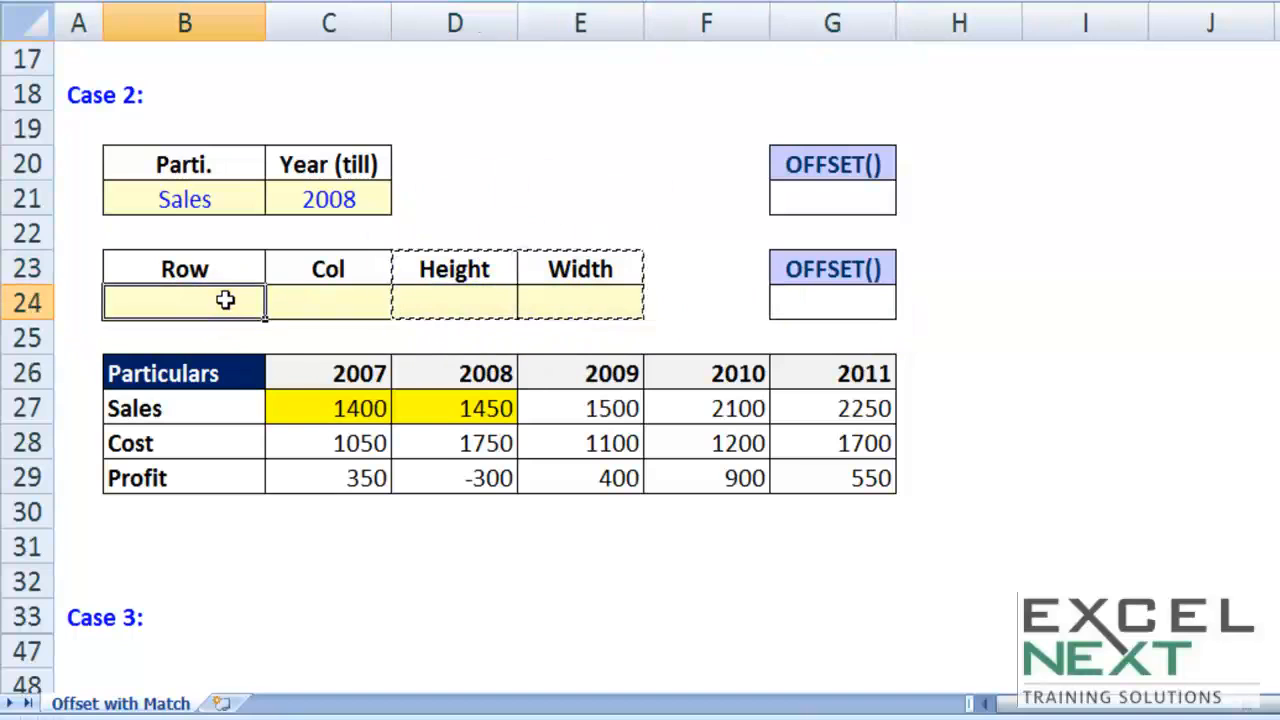
key(Escape)
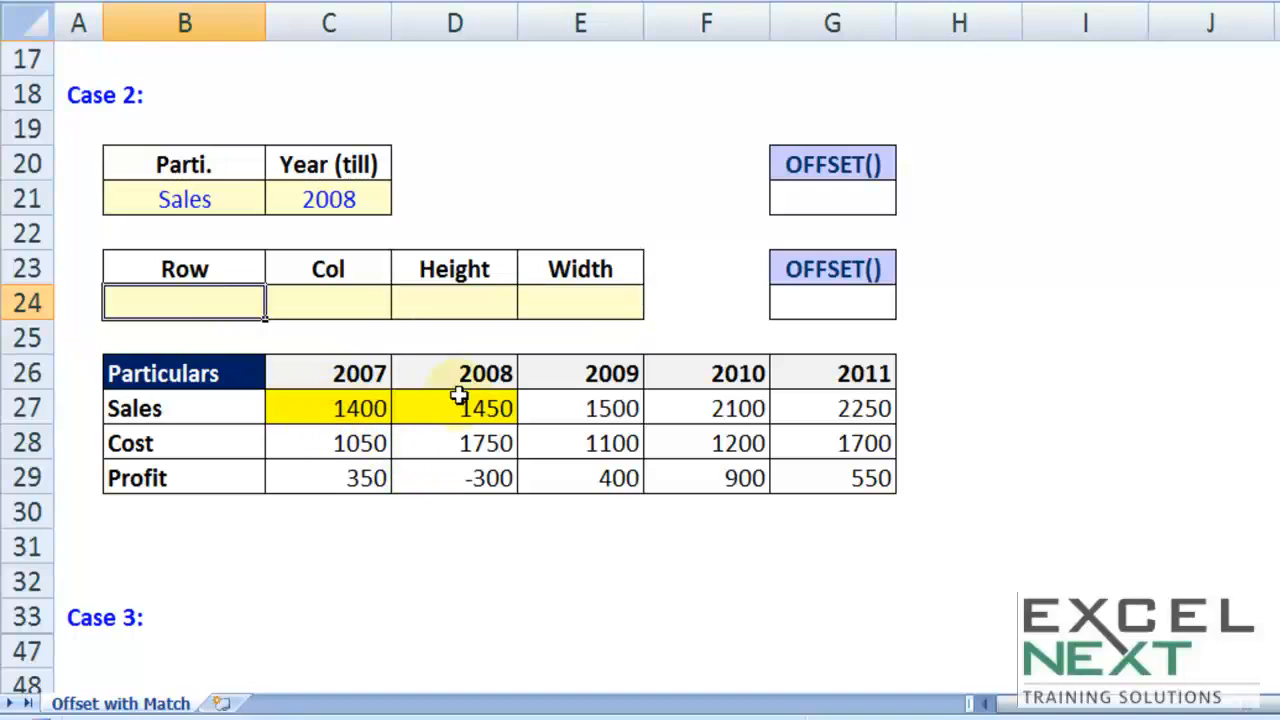
Step: Enter 1 as the Row value in B24 and 1 as the Col value in C24, counting from the Particulars header
click(196, 374)
key(ctrl+c)
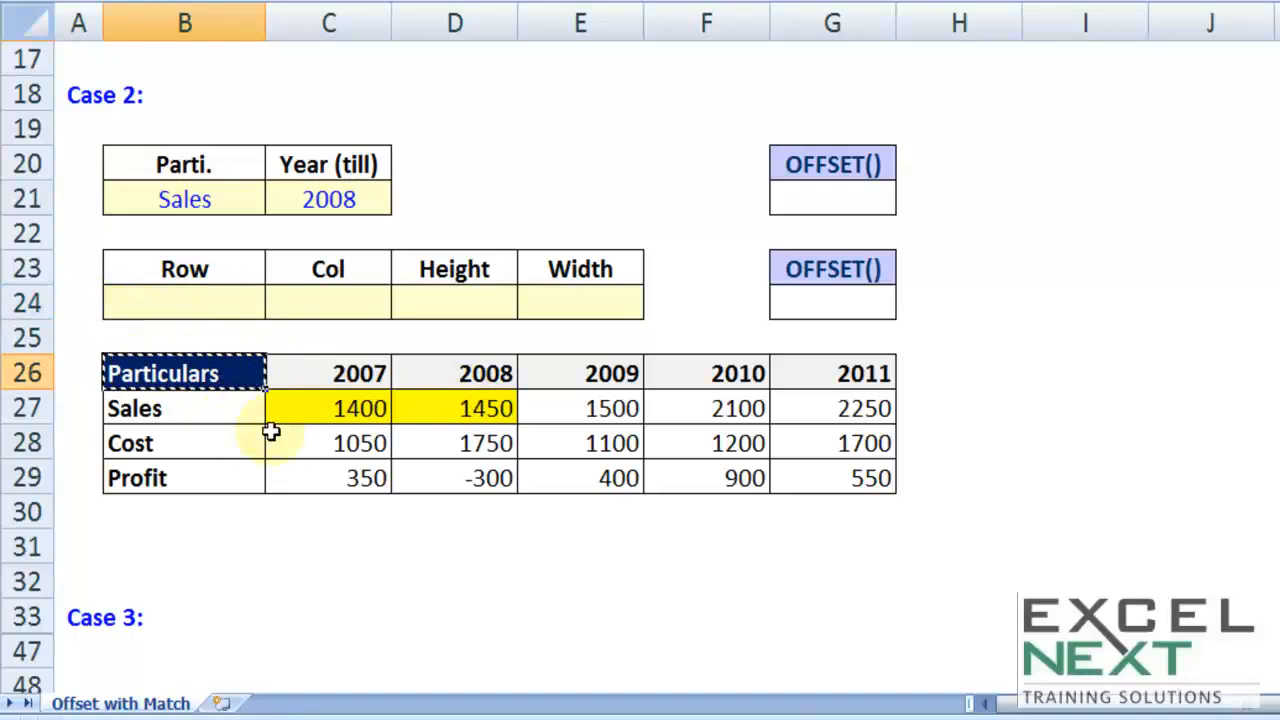
click(220, 304)
text(1)
click(245, 403)
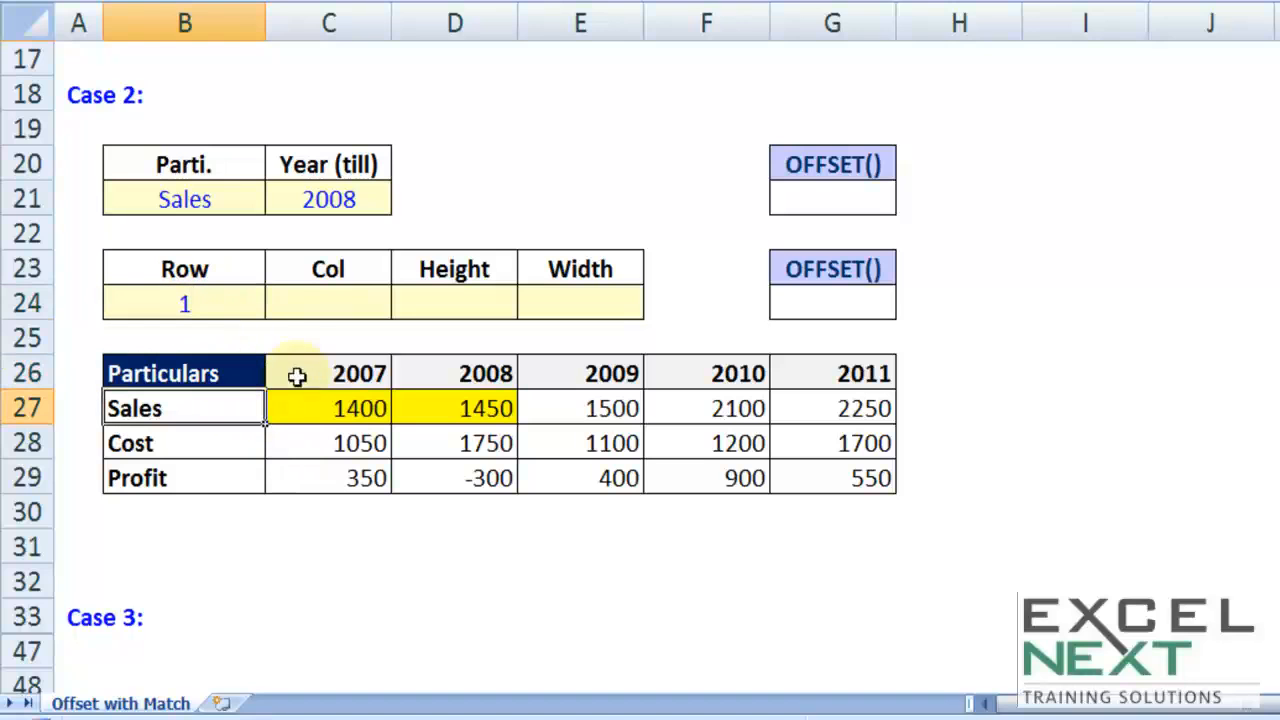
click(314, 306)
text(1)
click(272, 408)
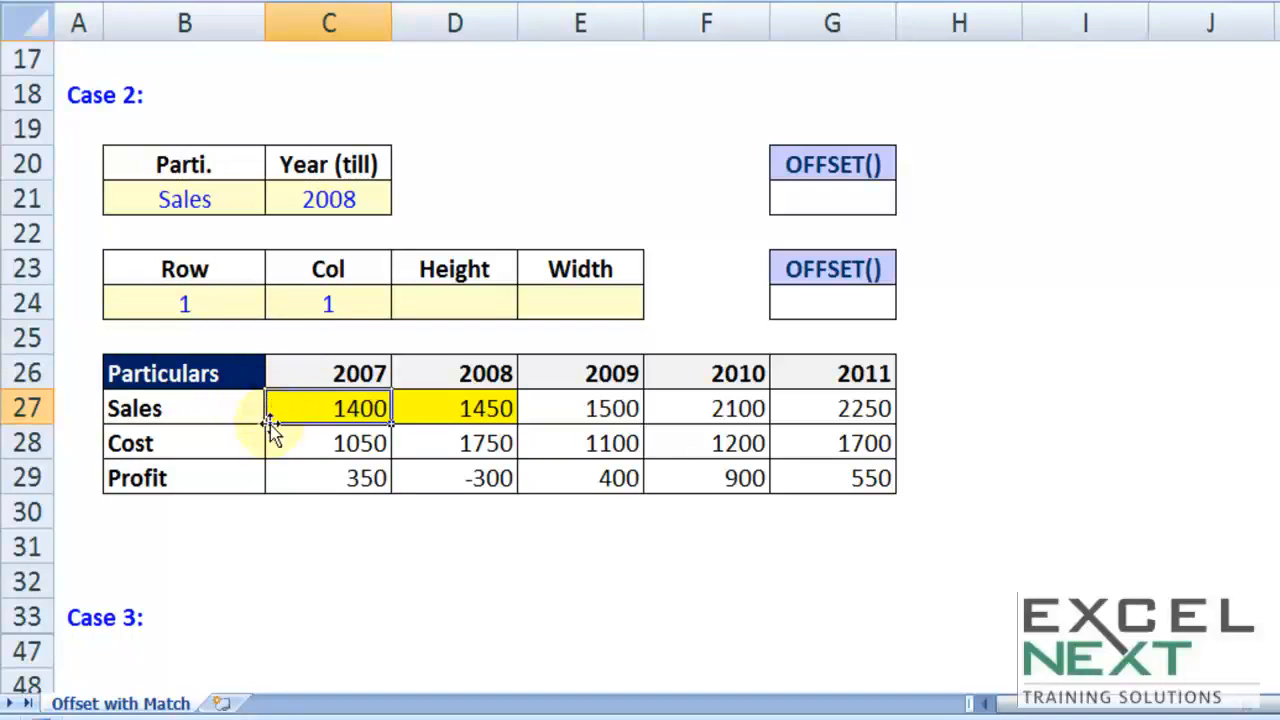
Step: Enter 1 as the Height in D24 and 2 as the Width in E24, matching the highlighted Sales range C27:D27
drag(485, 410, 334, 421)
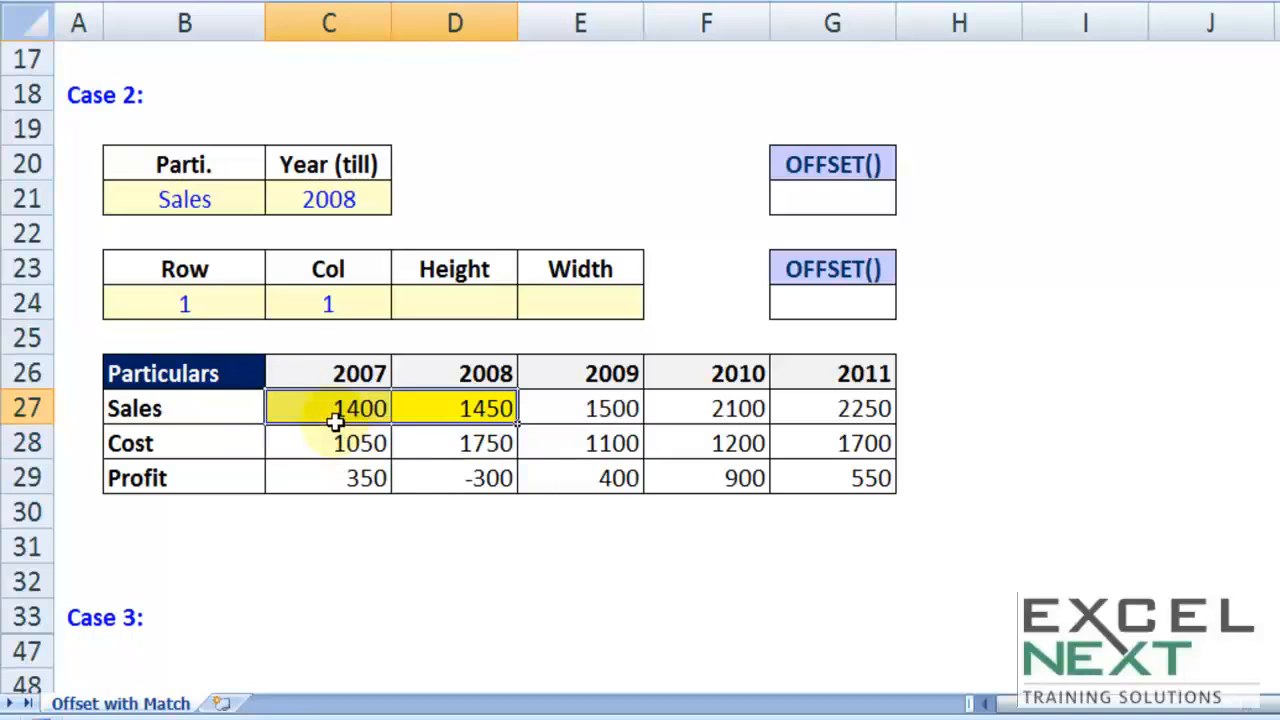
click(468, 307)
text(1)
click(666, 328)
click(593, 293)
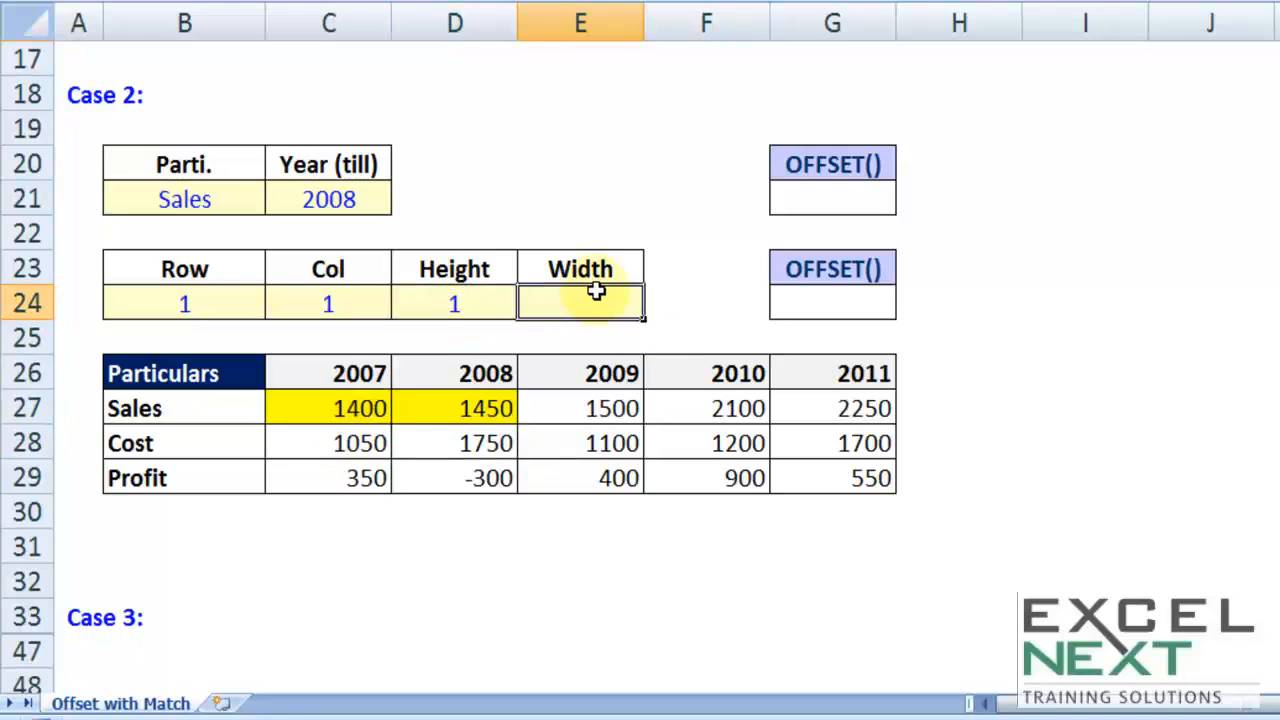
drag(337, 406, 487, 408)
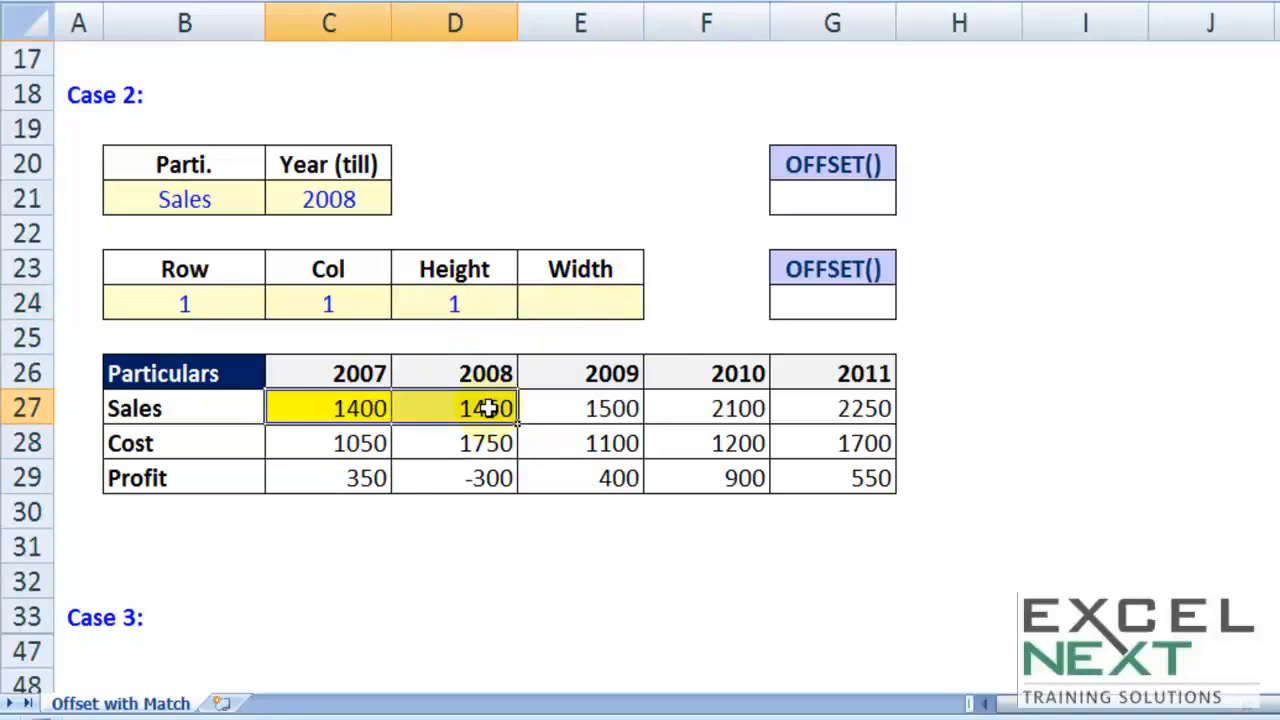
click(585, 300)
text(2)
click(728, 316)
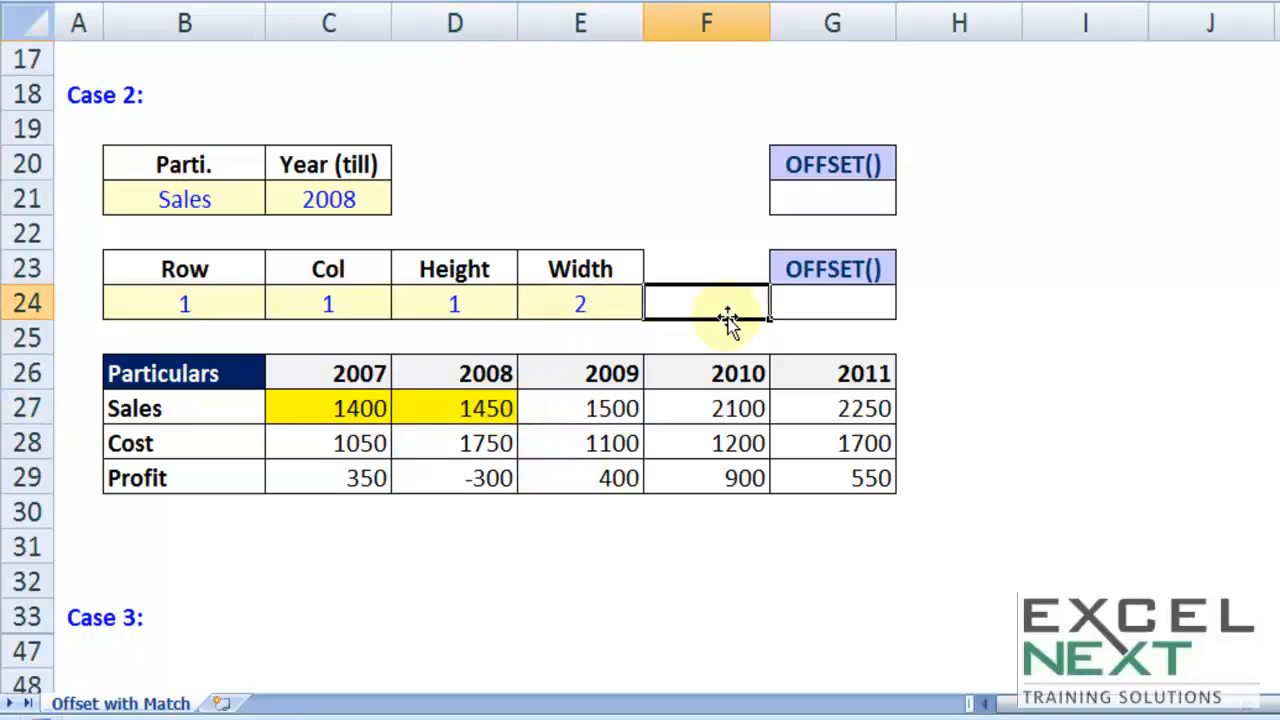
click(553, 296)
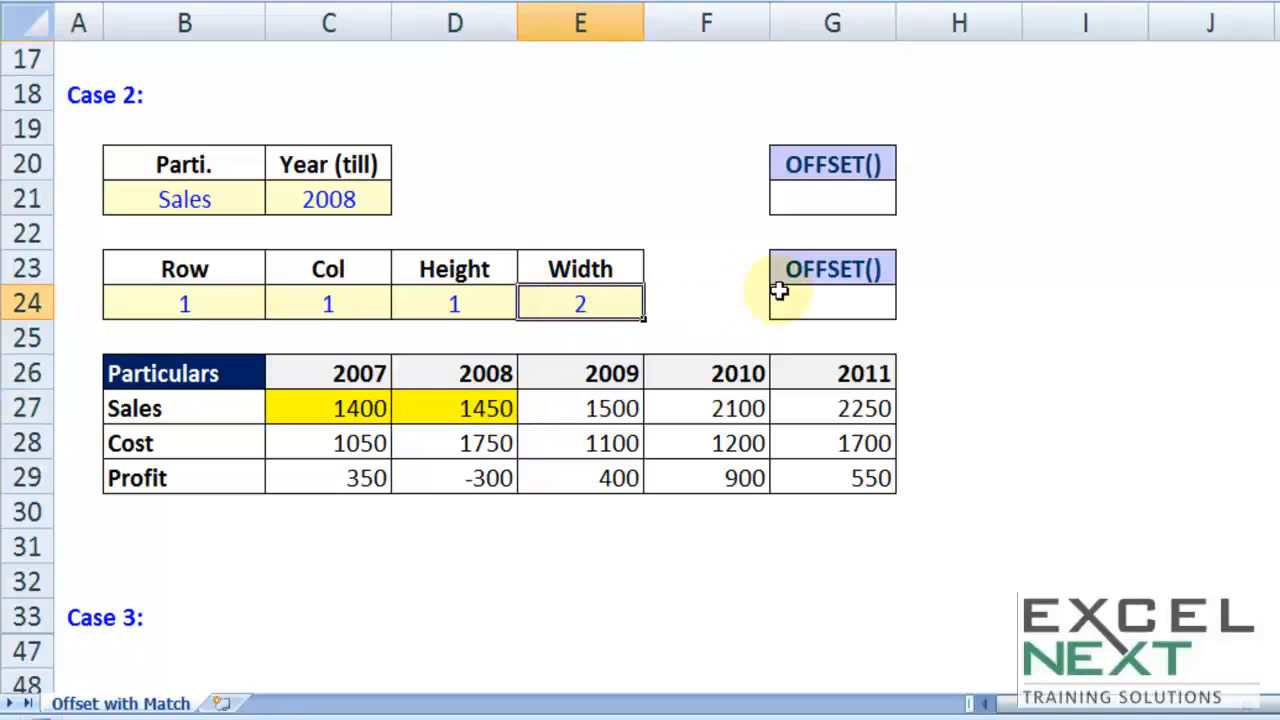
Step: Start a SUM formula in G24, replace it with the bare range reference =C27:D27, and enter it
click(829, 309)
text(=)
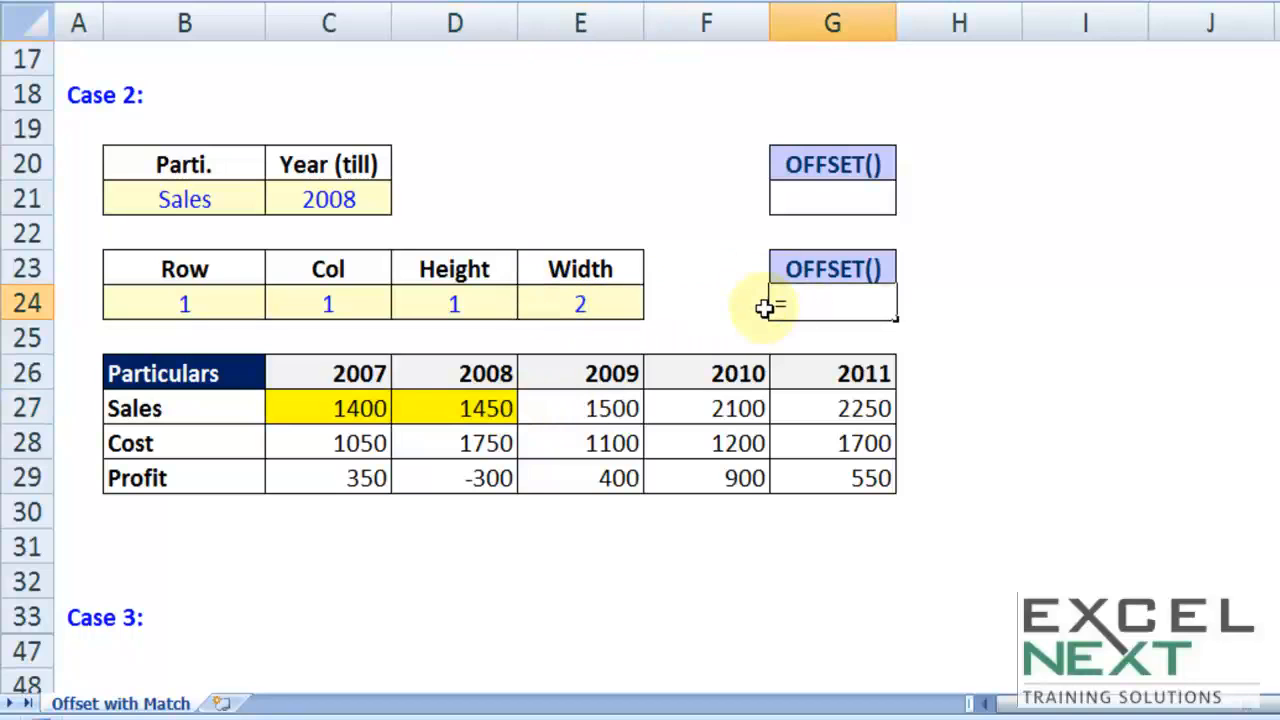
text(sum)
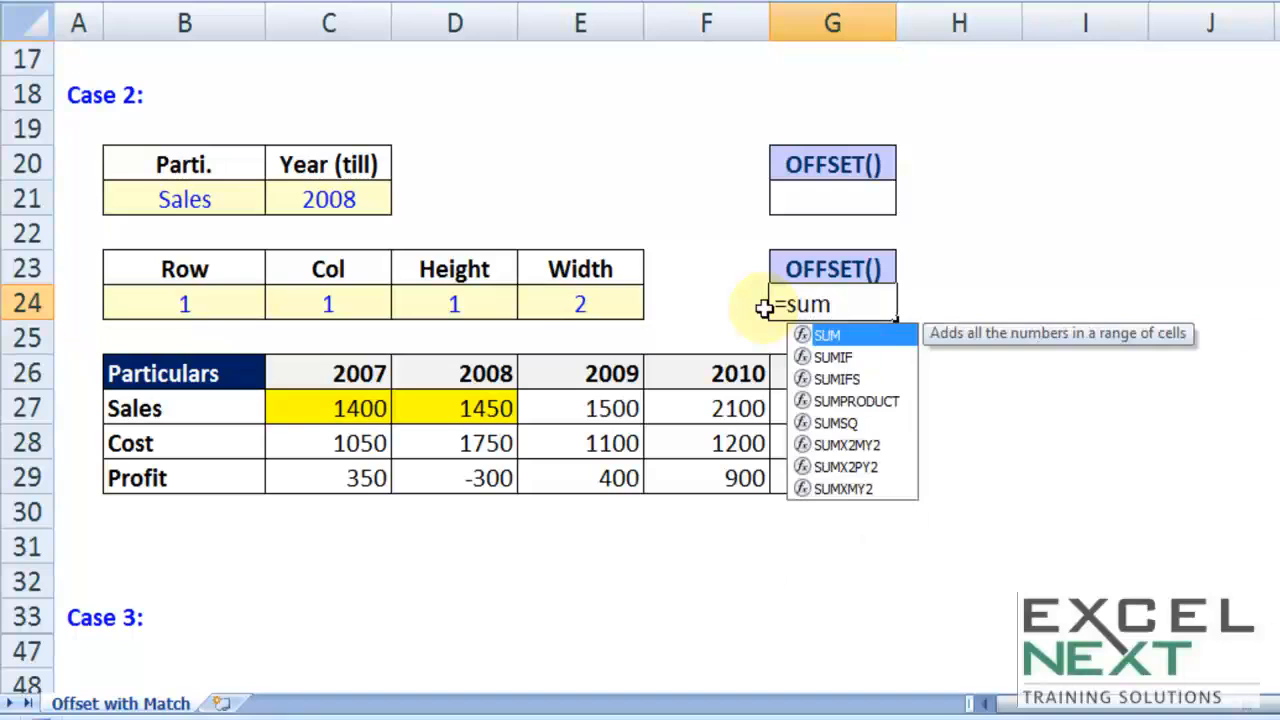
key(Tab)
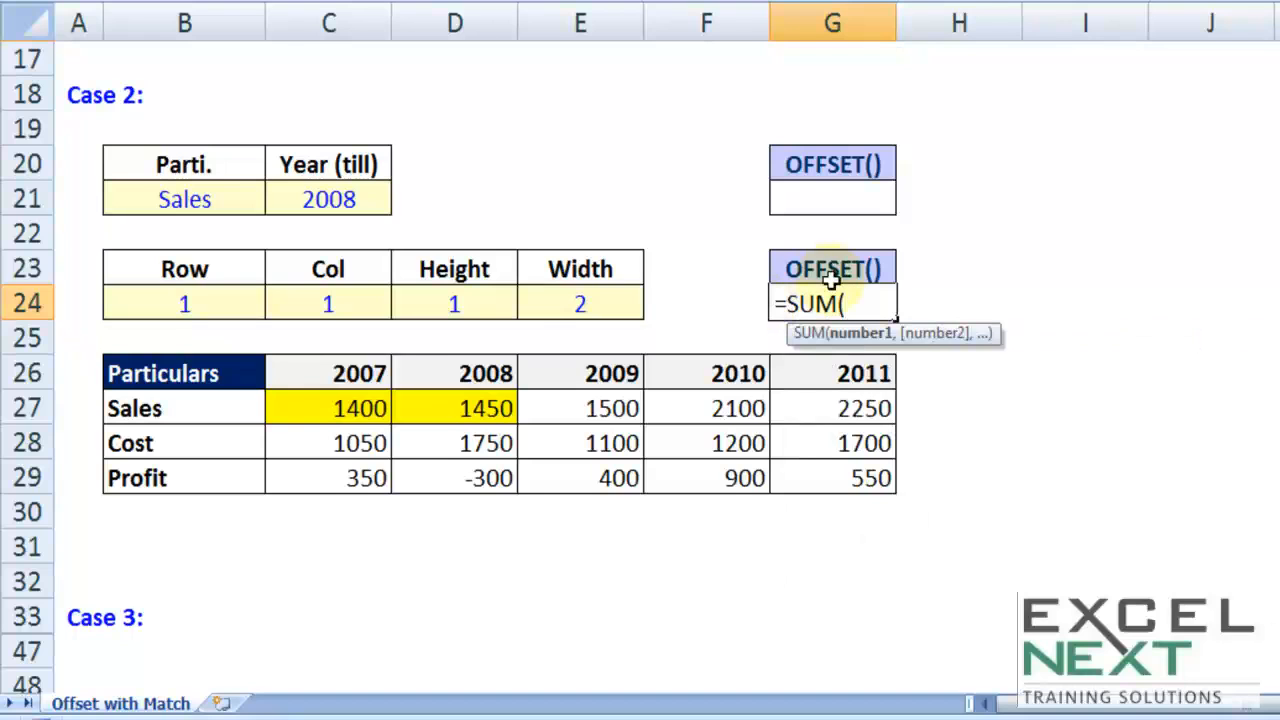
drag(784, 304, 883, 312)
key(BackSpace)
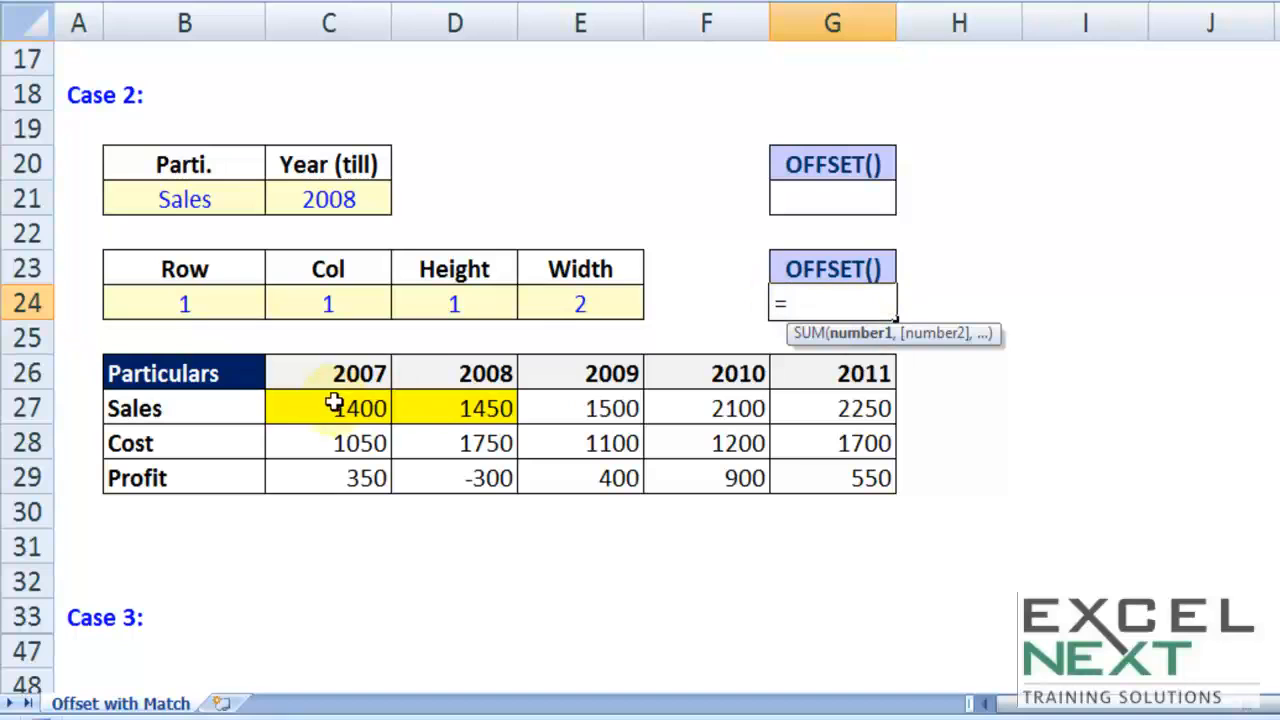
drag(334, 400, 429, 403)
key(Return)
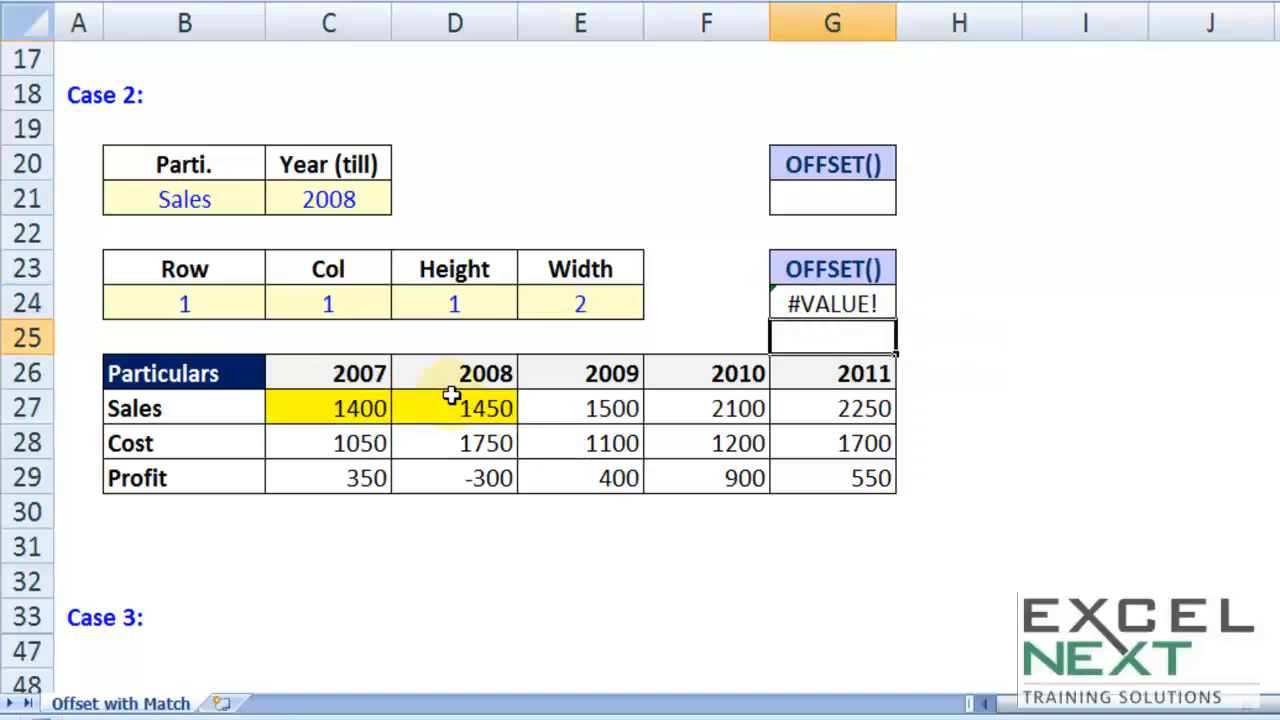
Step: Replace the range reference in G24 with a SUM function containing a nested OFFSET function
key(Up)
key(F2)
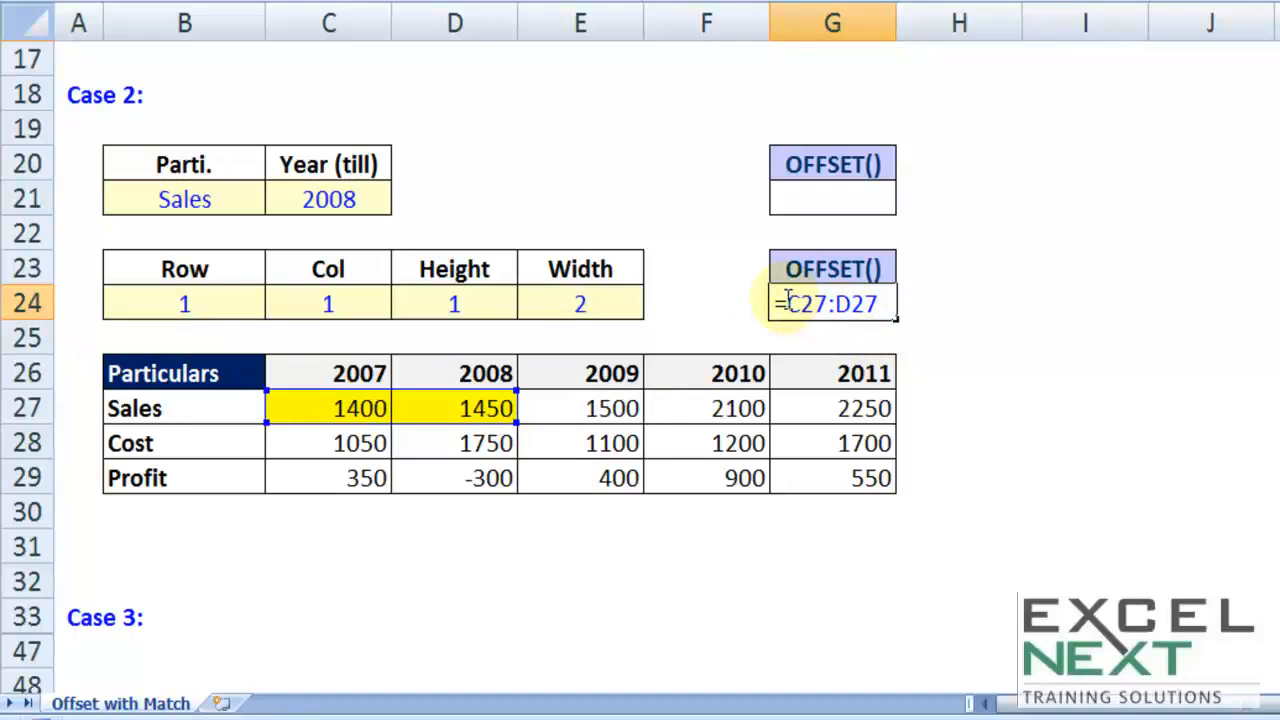
drag(789, 300, 926, 296)
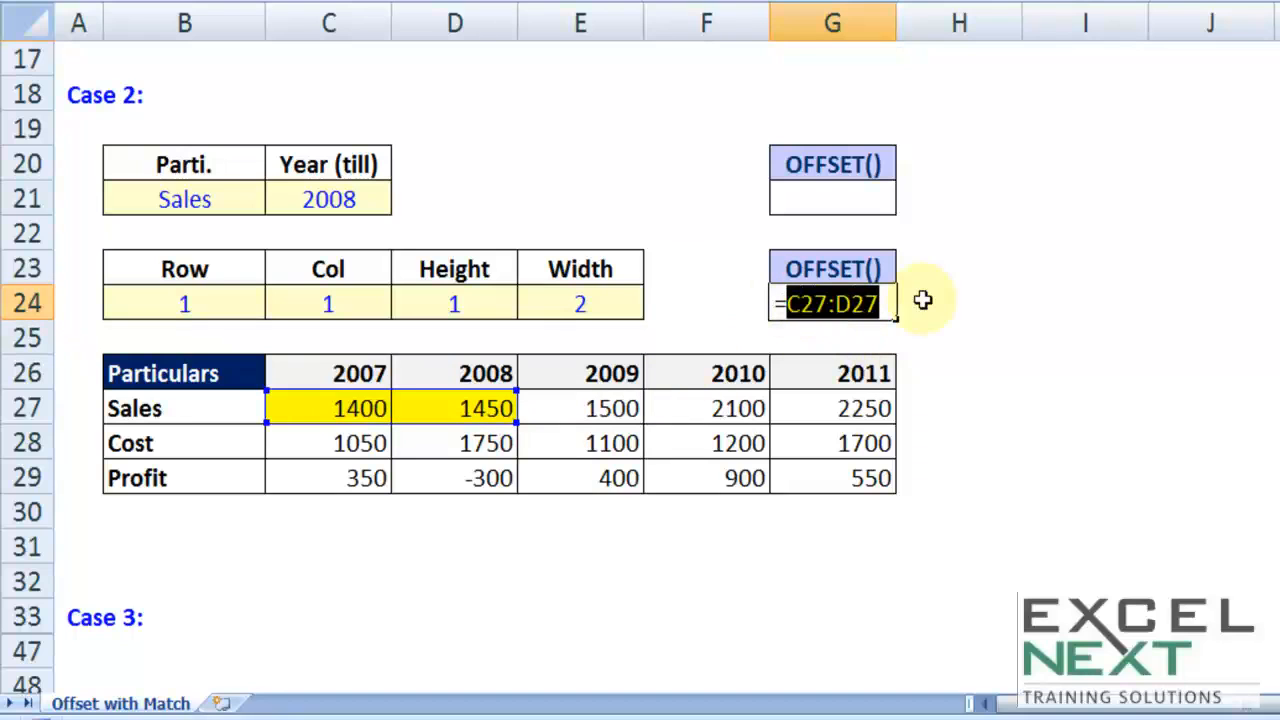
text(sum)
key(Tab)
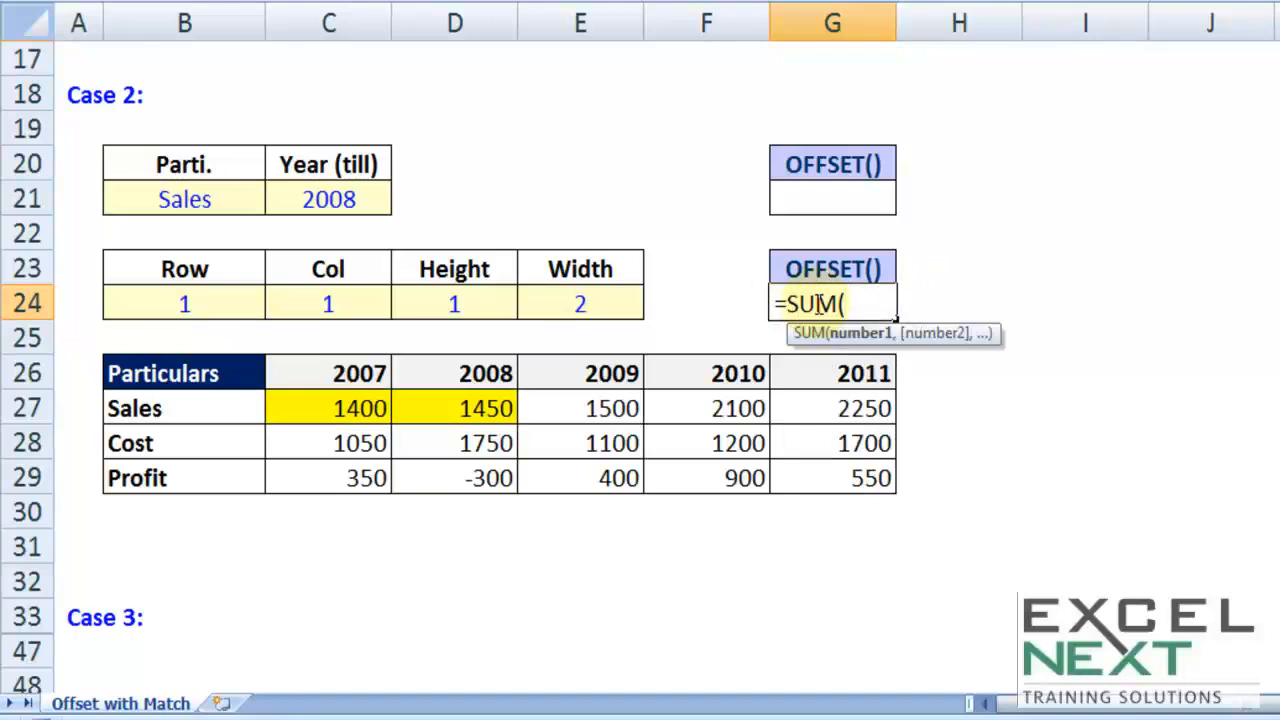
text(offs)
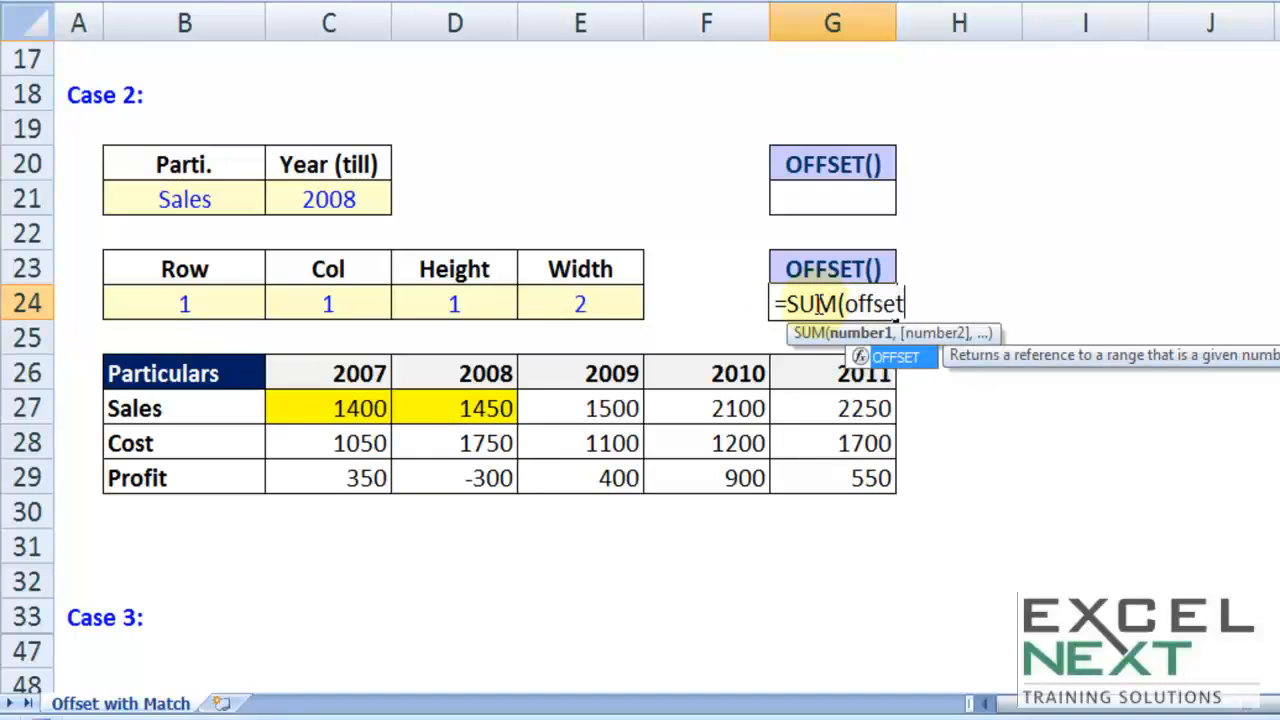
text(et)
key(Tab)
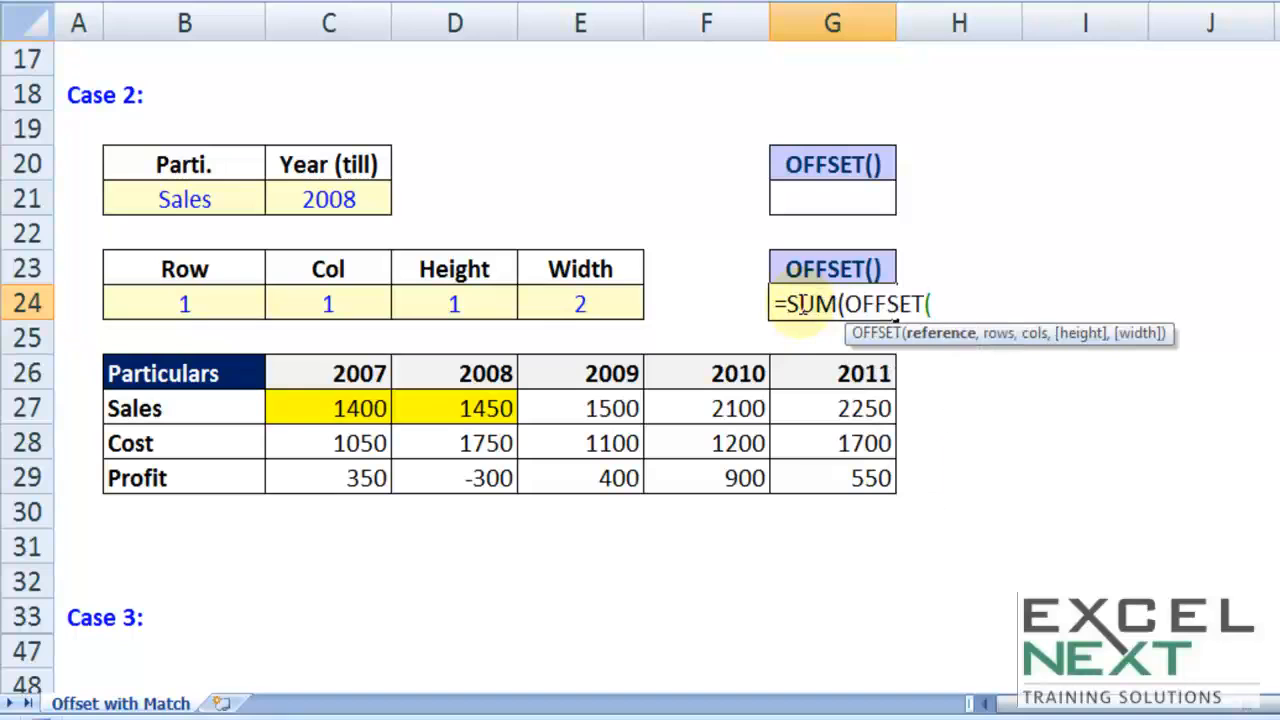
Step: Supply B26 as the OFFSET reference, B24 as its rows argument and C24 as its cols argument
click(207, 367)
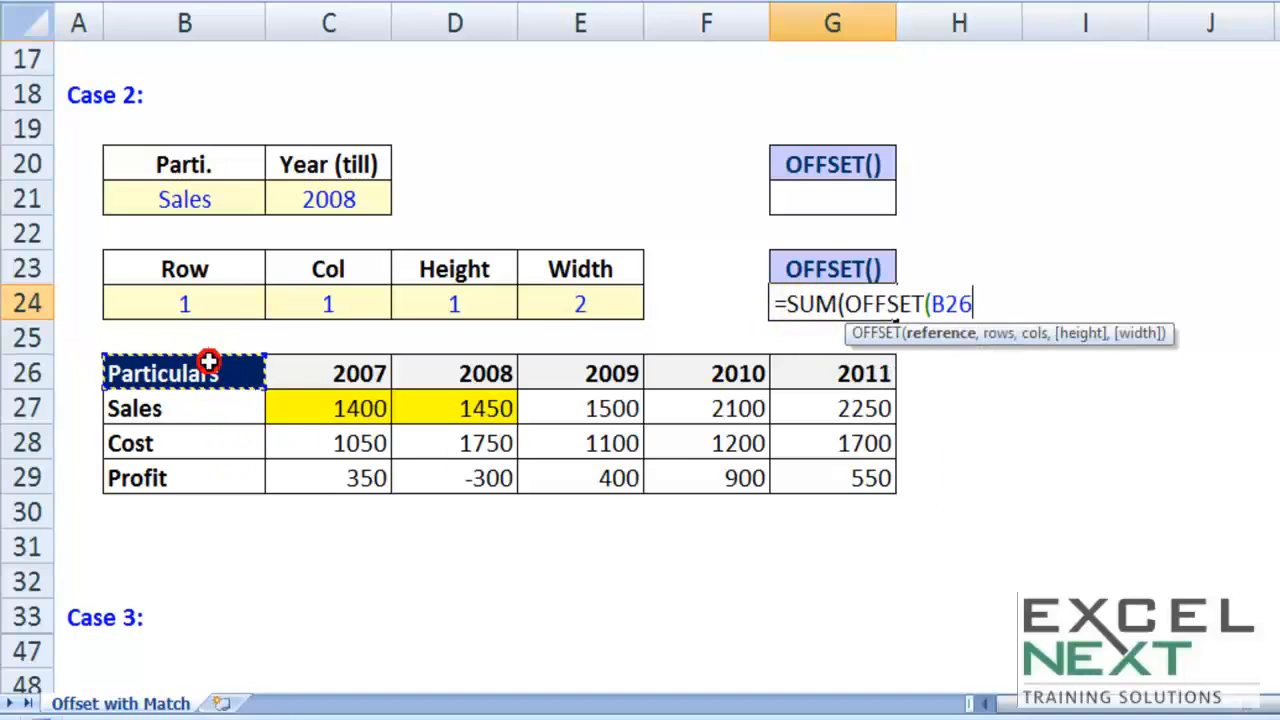
text(,)
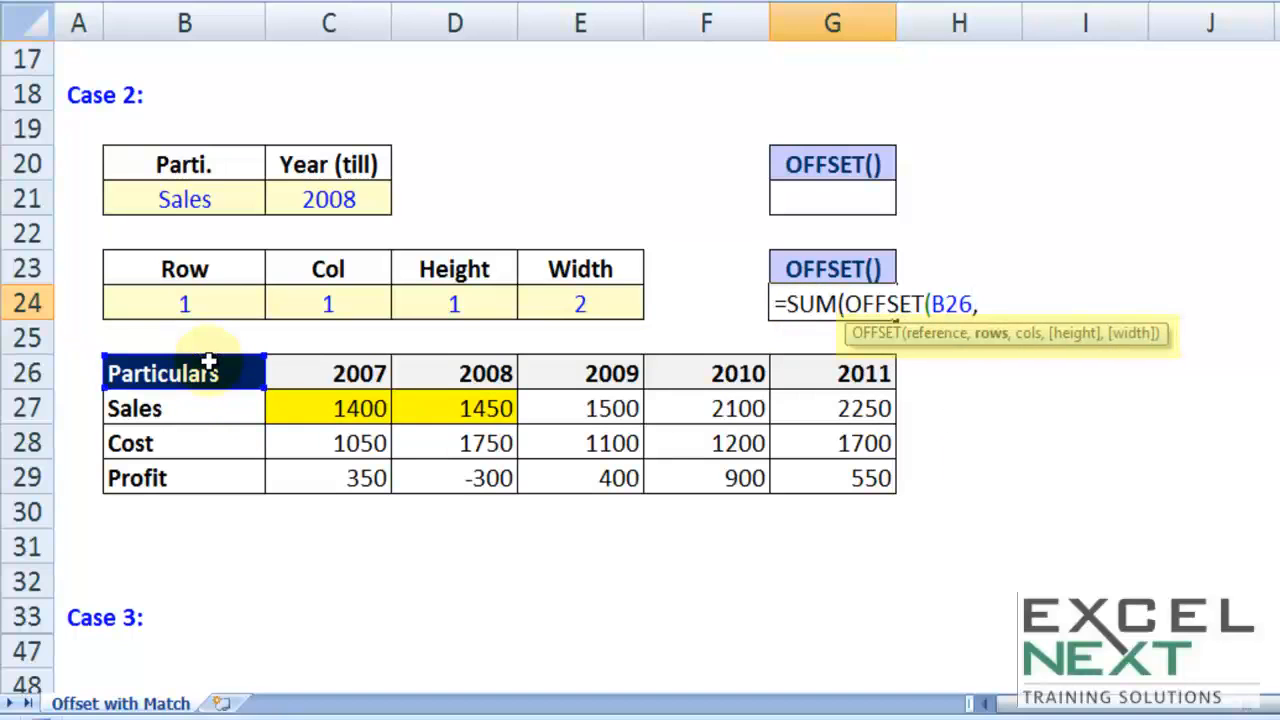
click(185, 300)
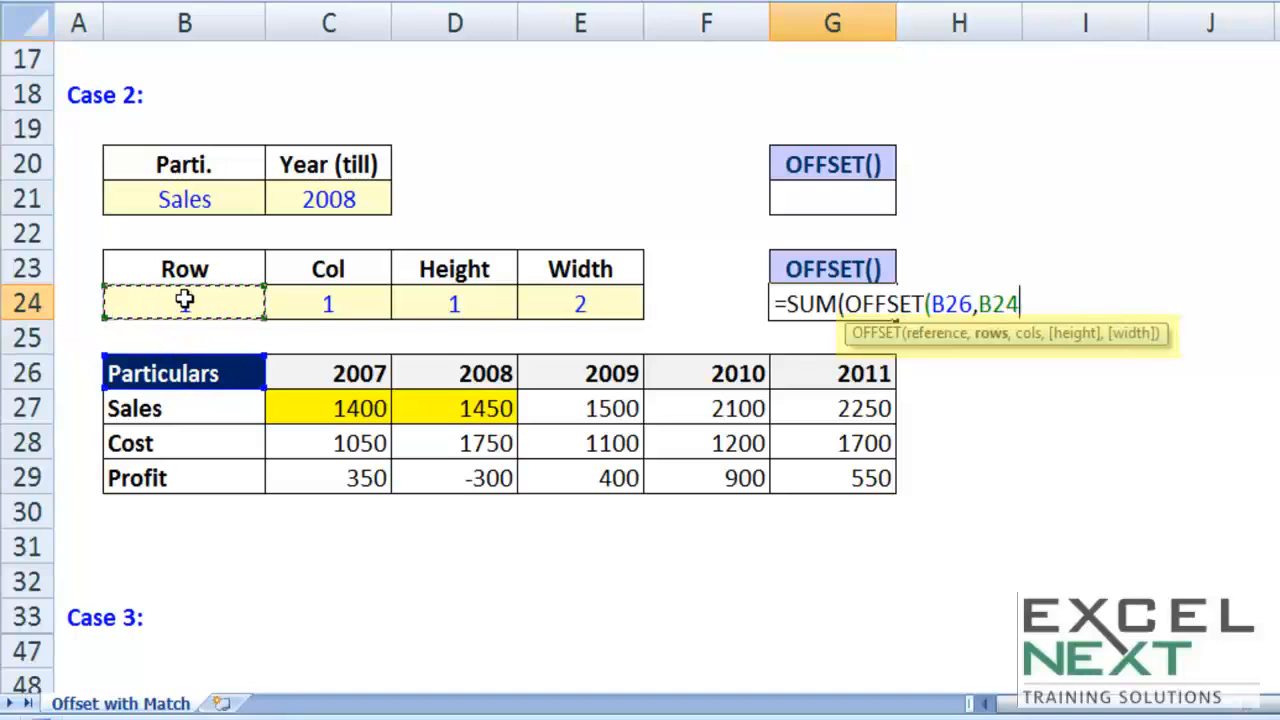
text(,)
click(328, 304)
click(322, 304)
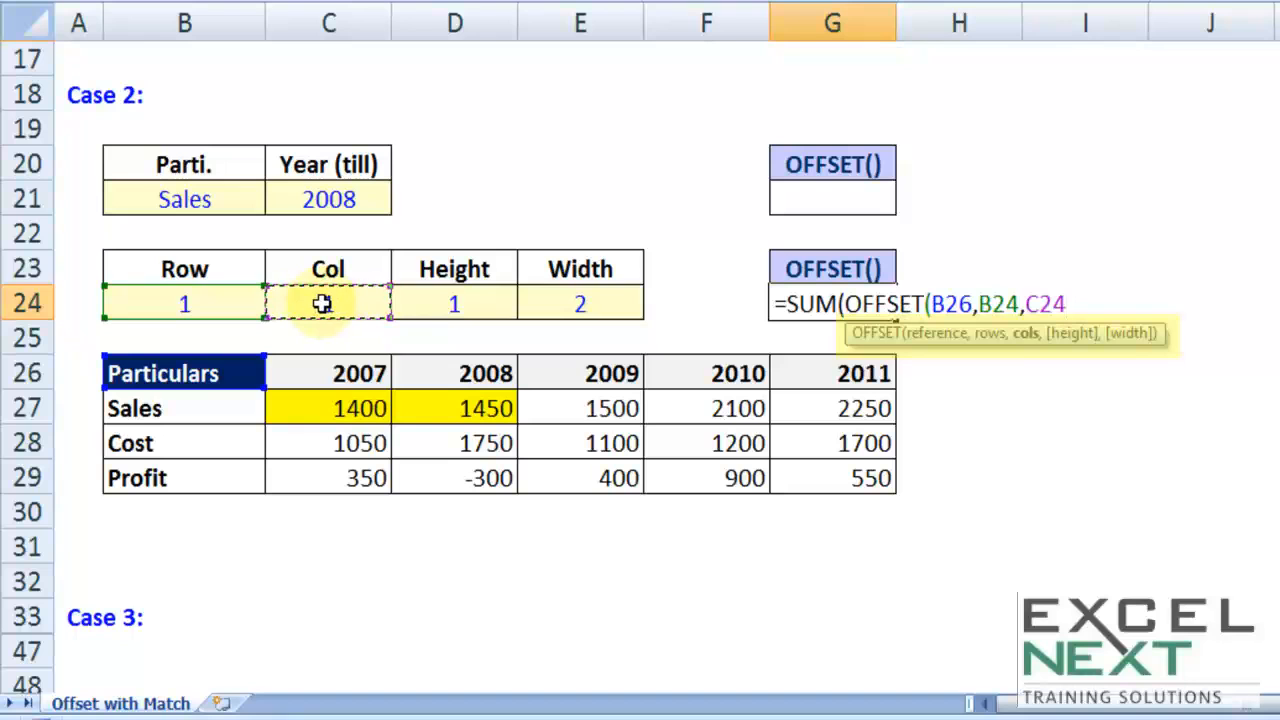
Step: Add D24 as the height and E24 as the width, completing G24 as =SUM(OFFSET(B26,B24,C24,D24,E24))
text(,)
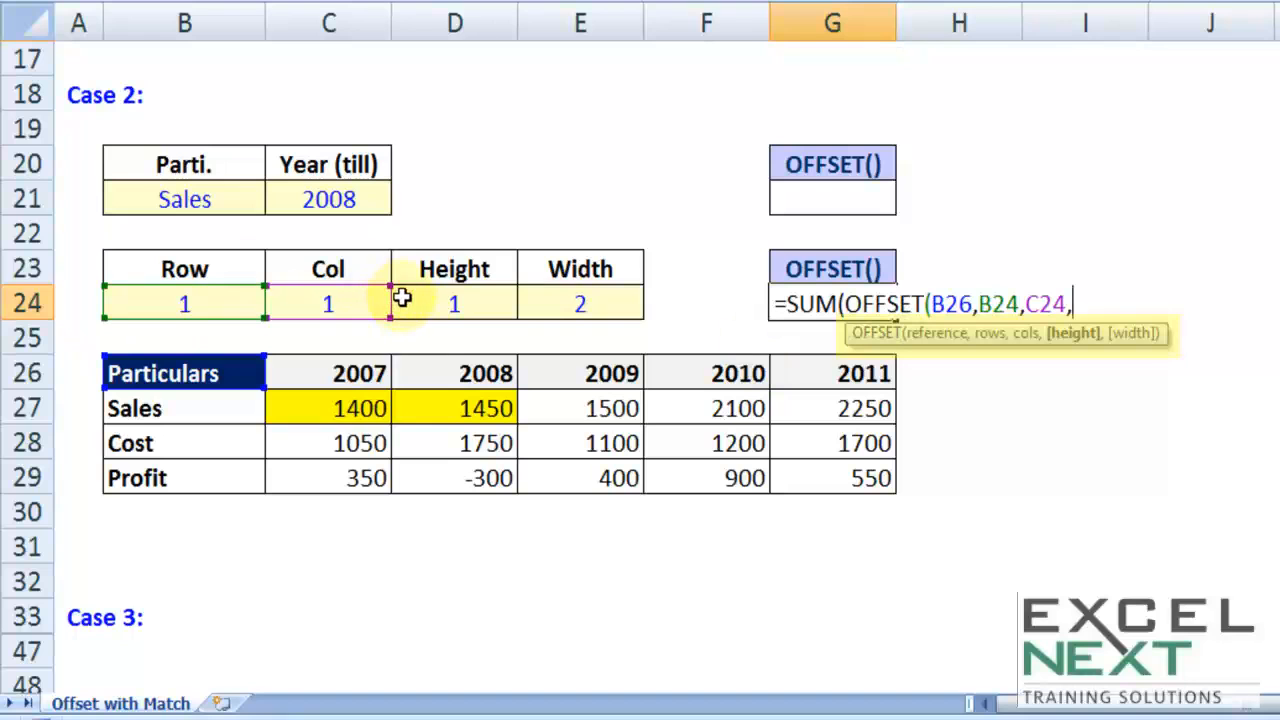
click(481, 305)
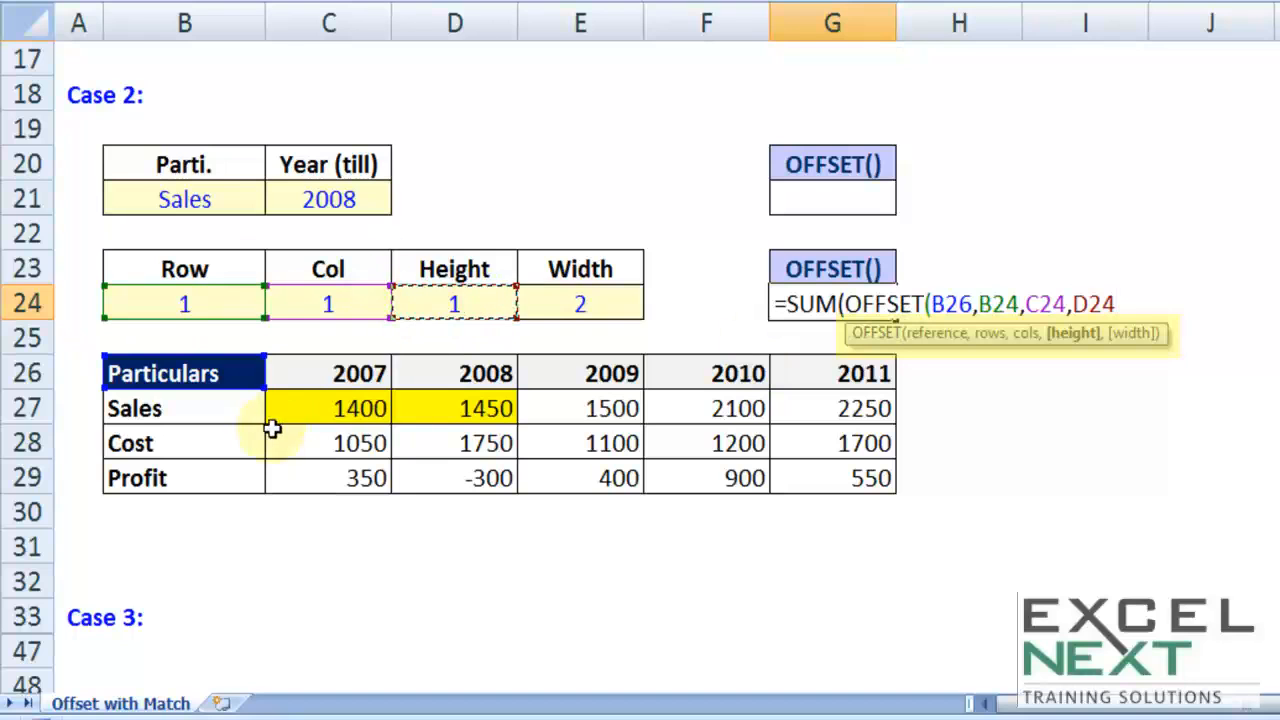
text(,)
click(585, 309)
text()))
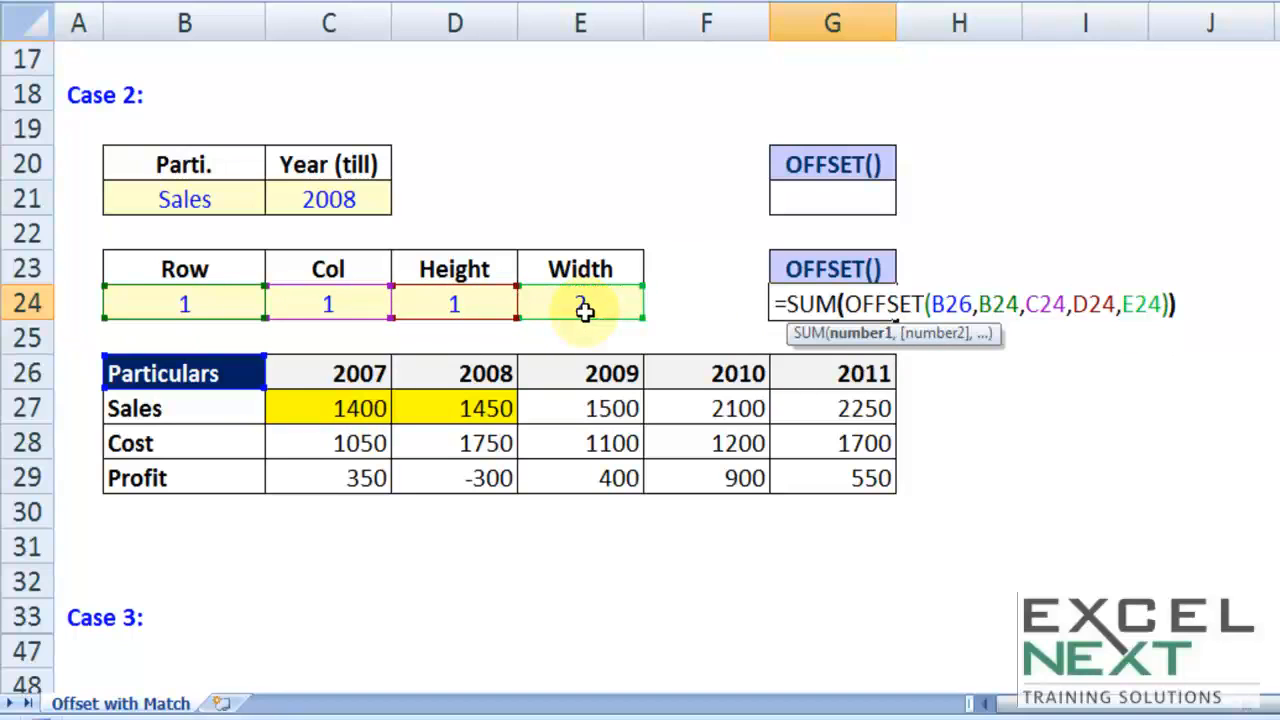
key(Return)
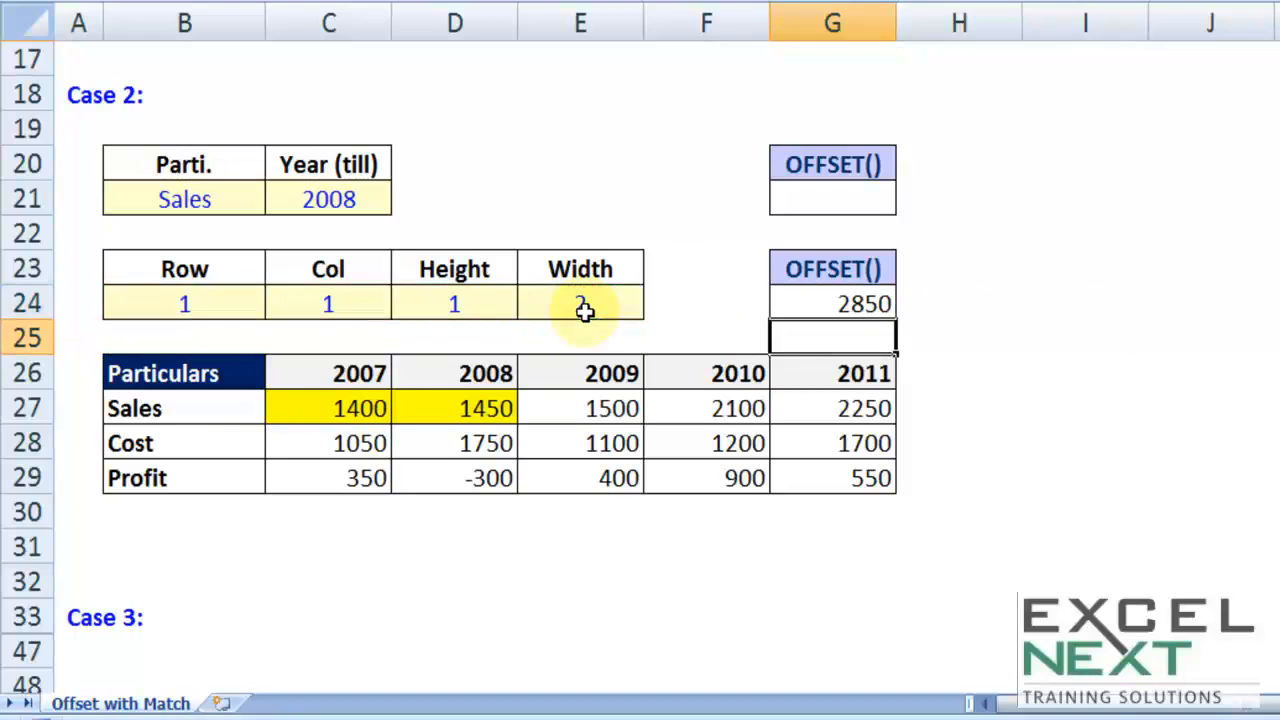
Step: Enter the check formula =SUM(C27:D27) in C30 below the table to compare with the OFFSET total
click(338, 508)
text(=sum)
key(Tab)
drag(355, 409, 448, 407)
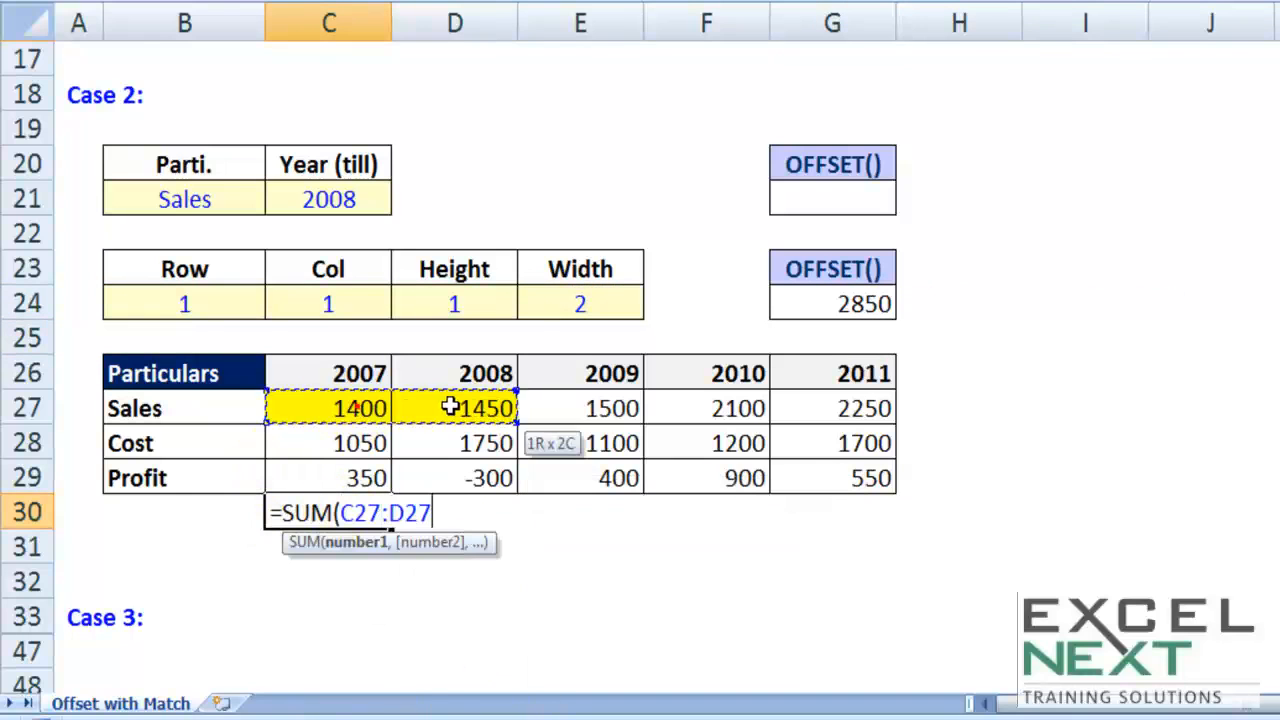
text())
key(Return)
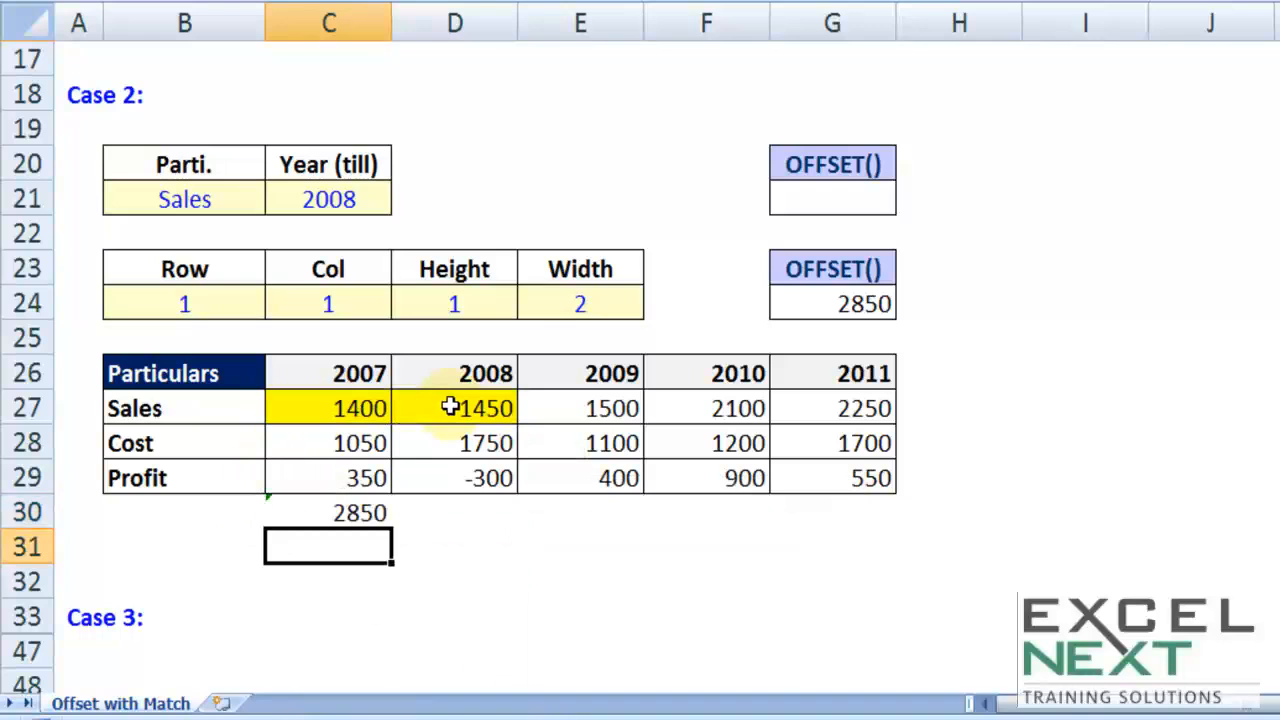
click(337, 511)
key(Right)
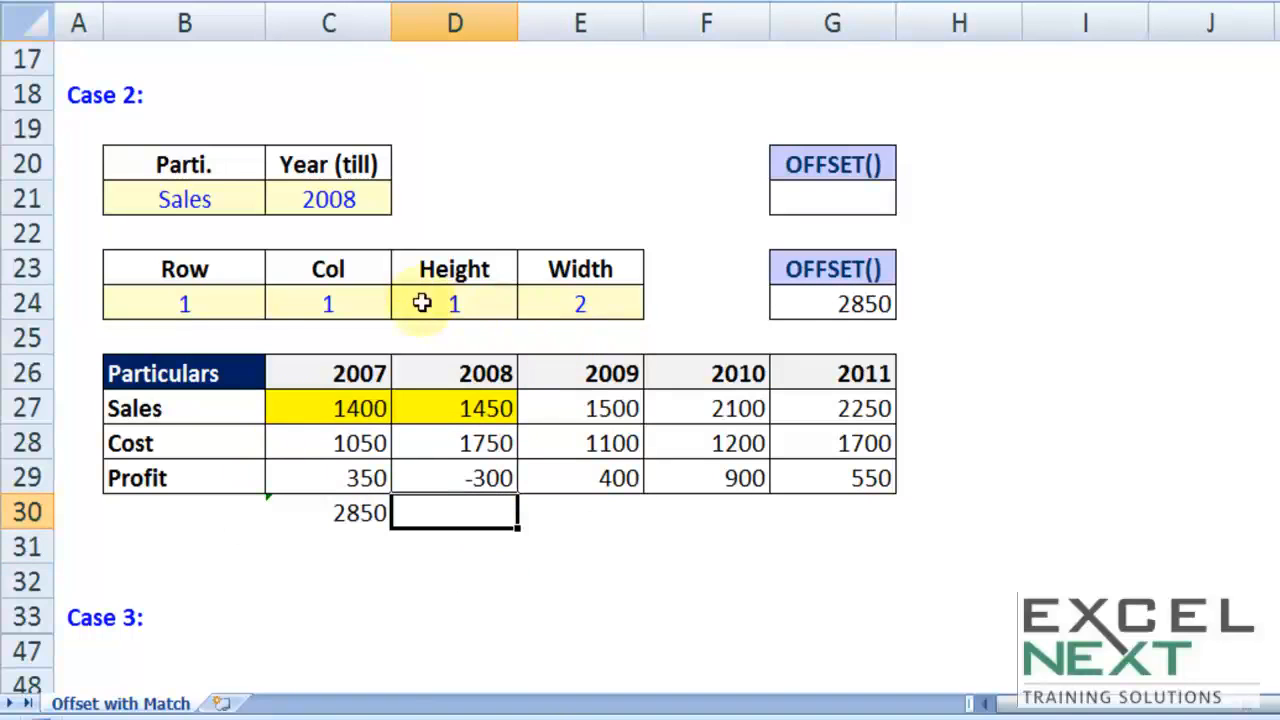
Step: Review the hard-coded Row, Col, Height and Width arguments in B24:E24 one by one
click(120, 300)
click(297, 298)
click(463, 296)
click(614, 310)
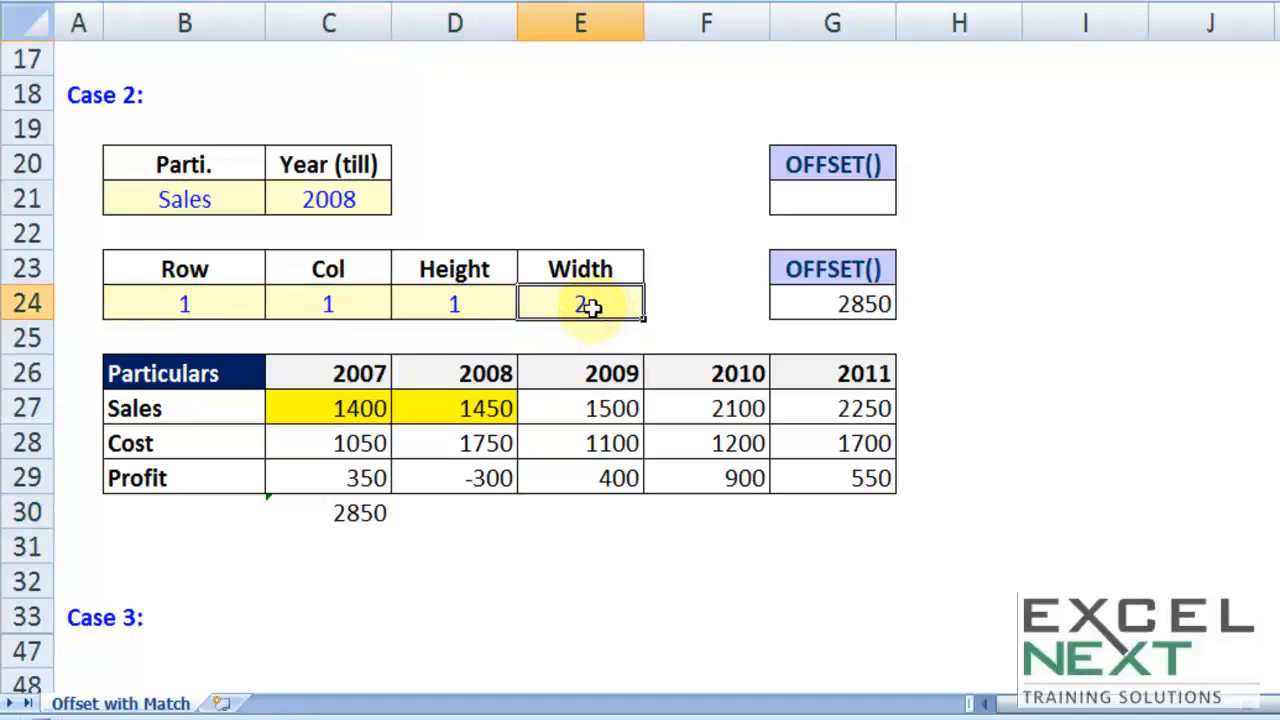
click(222, 312)
click(299, 304)
click(426, 306)
click(540, 302)
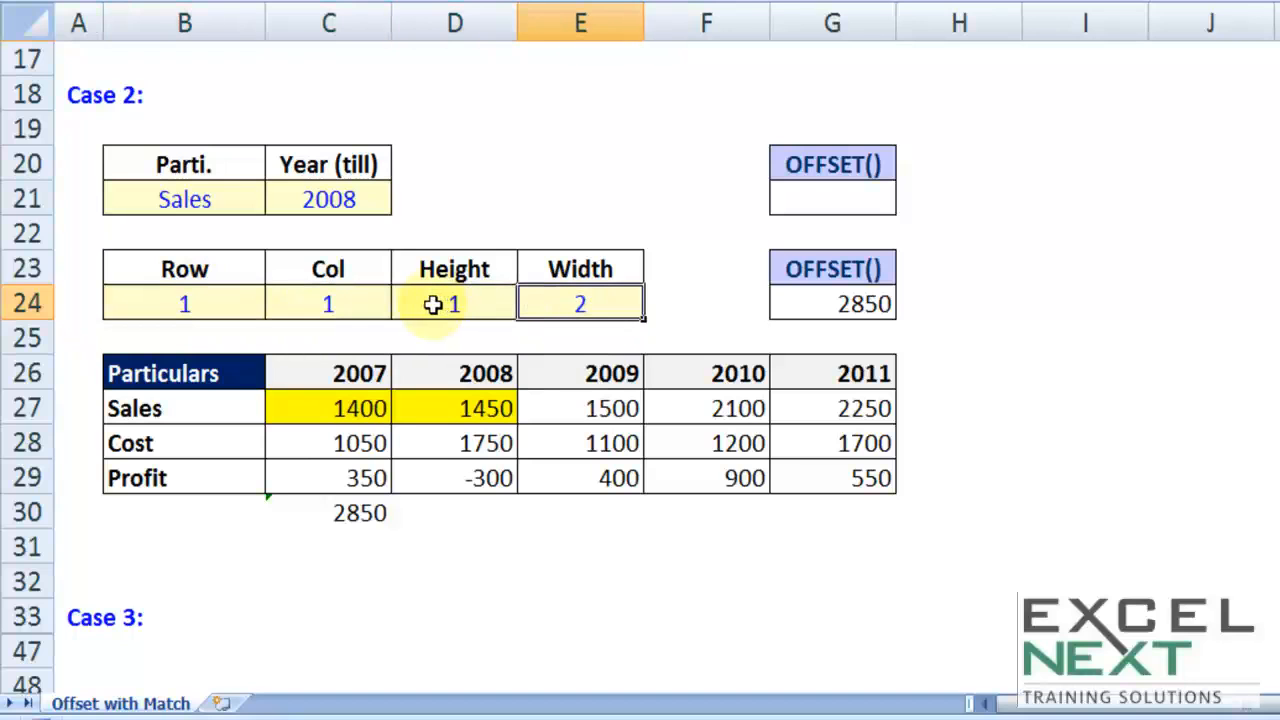
Step: Enter the note MATCH in E21 beside the Parti. and Year inputs
click(529, 190)
text(MATCH)
key(Tab)
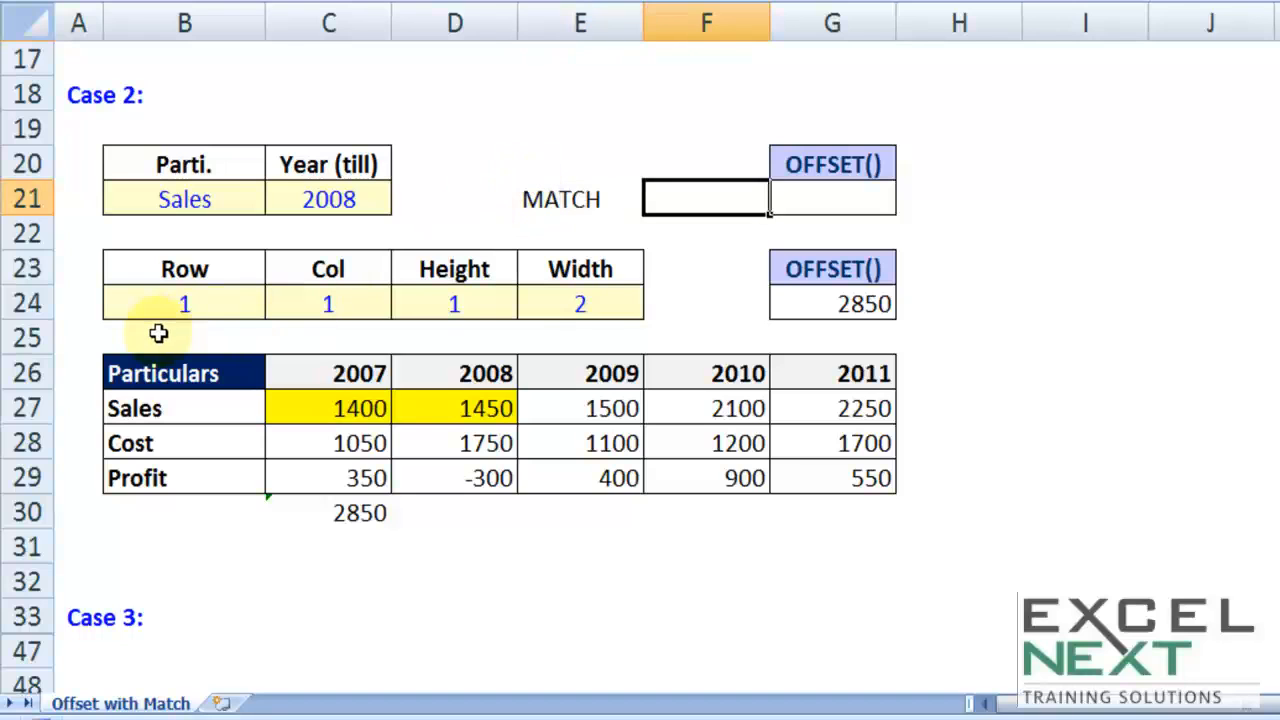
Step: Check the Parti. input against the Particulars in B27:B29, and enter the note match under the Row value in B25
click(216, 205)
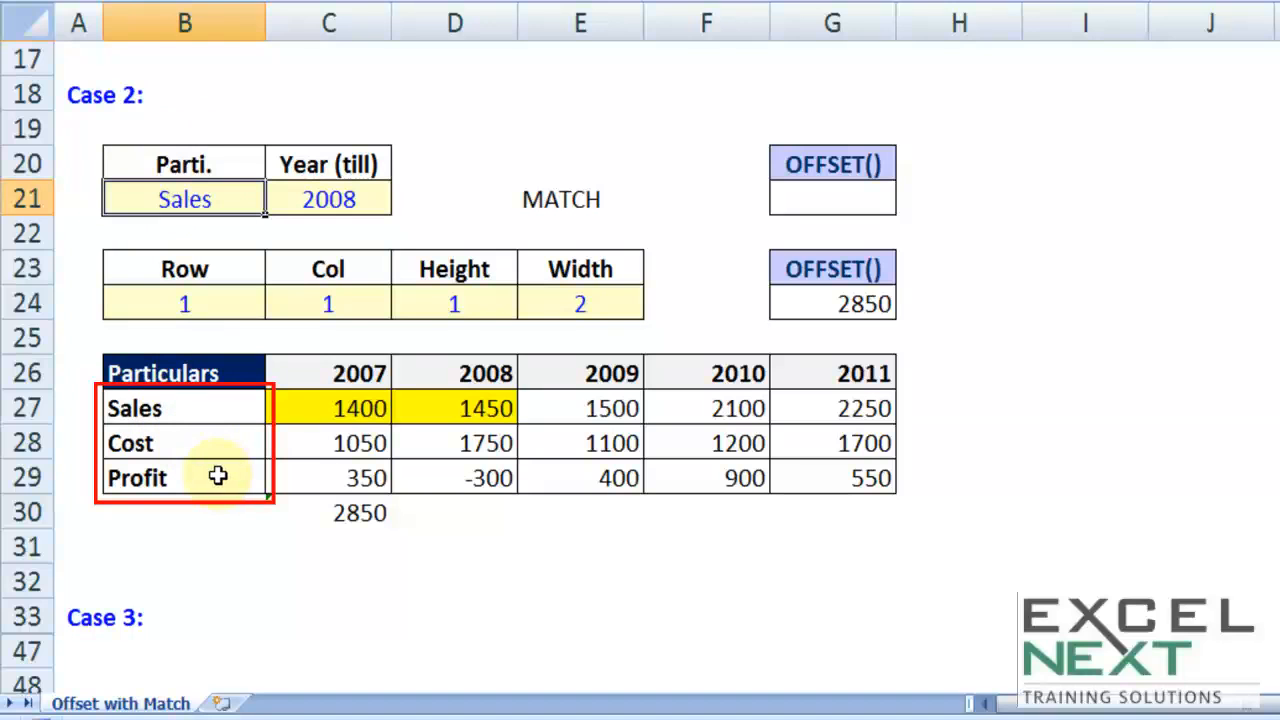
drag(157, 406, 166, 478)
key(ctrl+c)
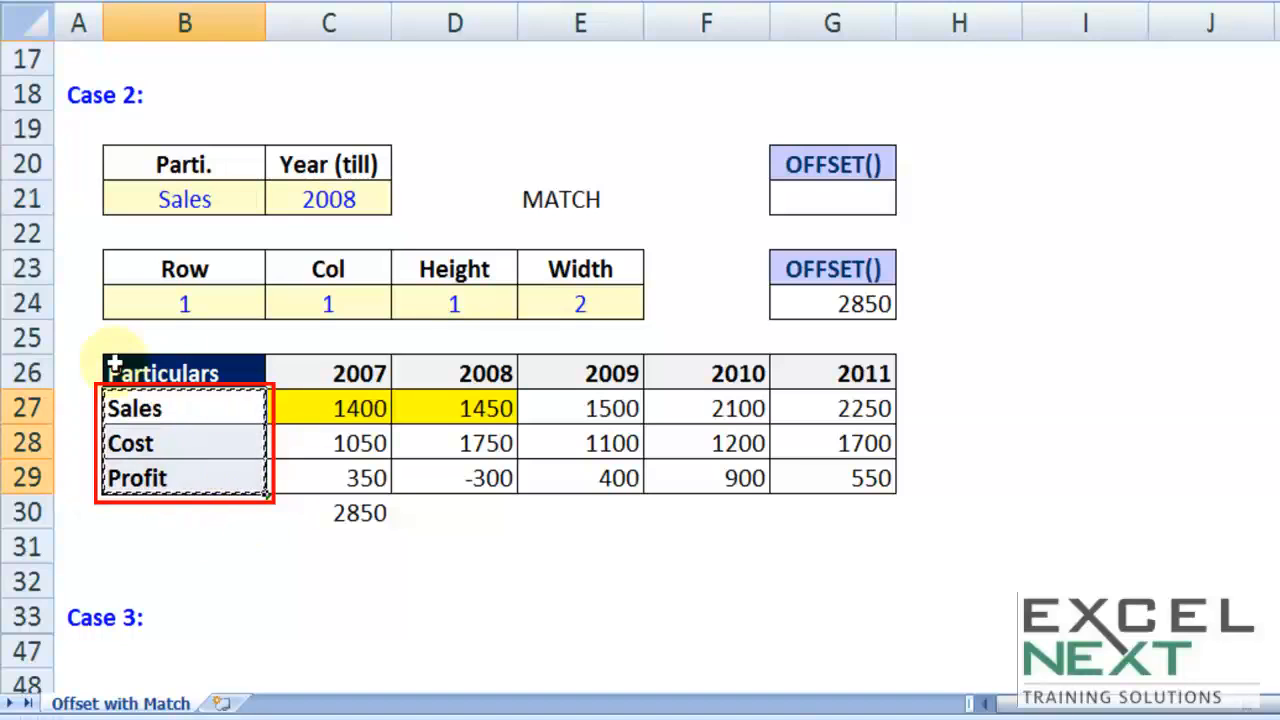
click(199, 306)
click(175, 333)
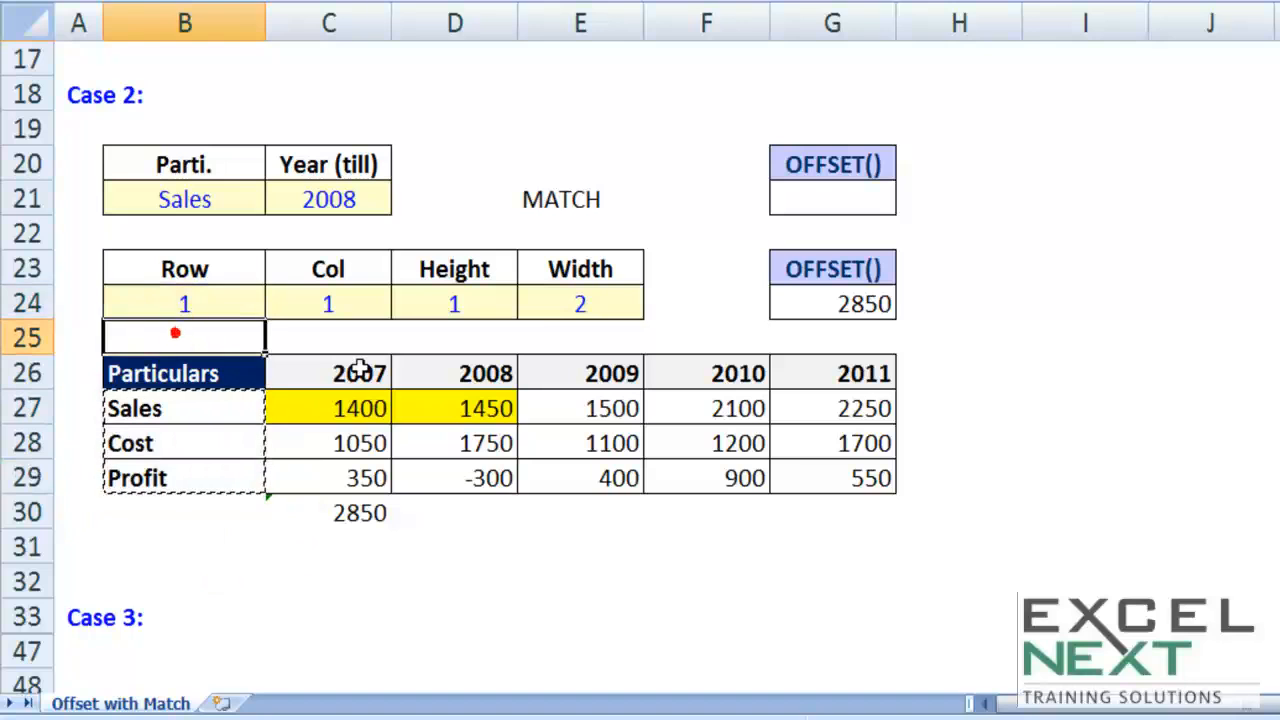
text(d)
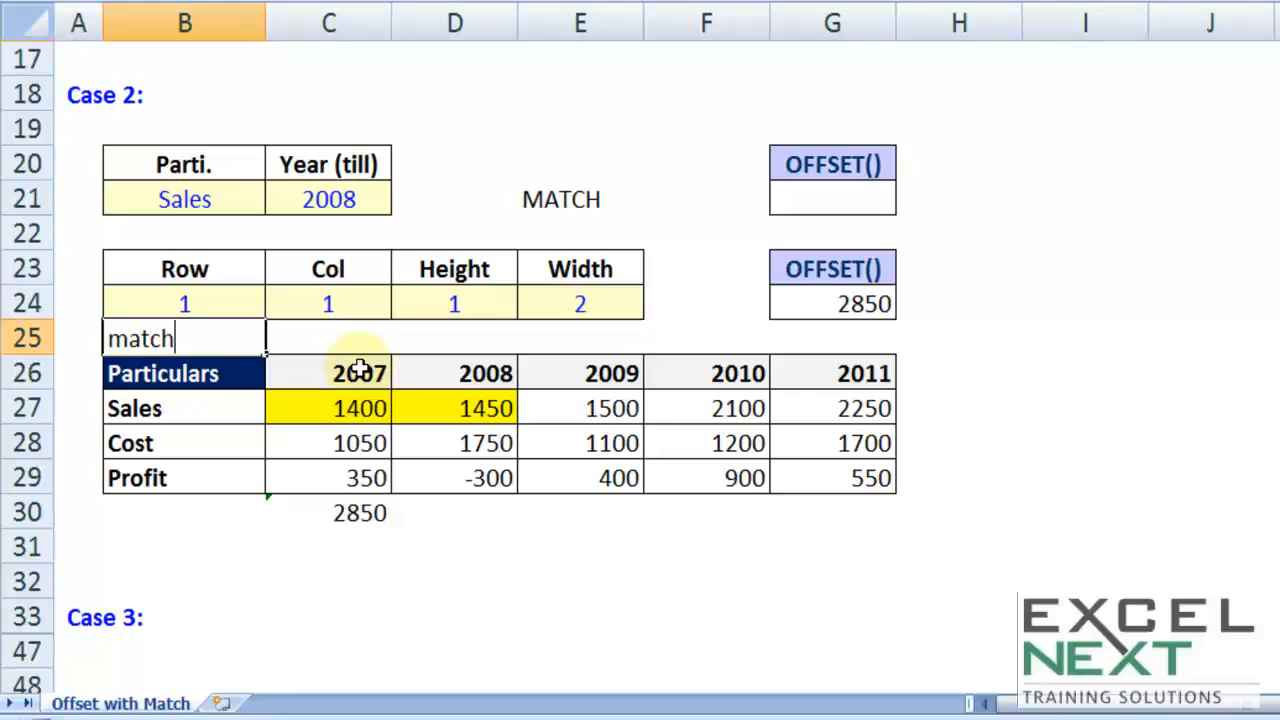
key(Tab)
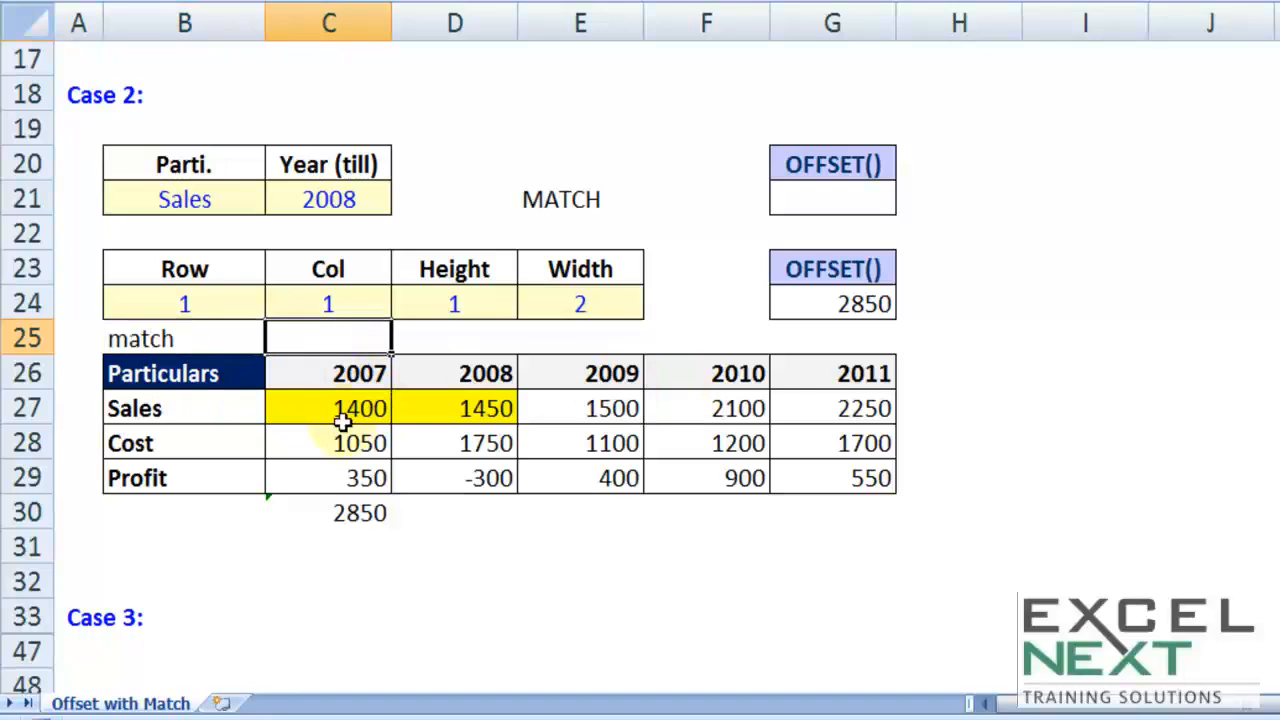
Step: Enter the note static under the Col value in C25
drag(309, 414, 824, 393)
click(333, 333)
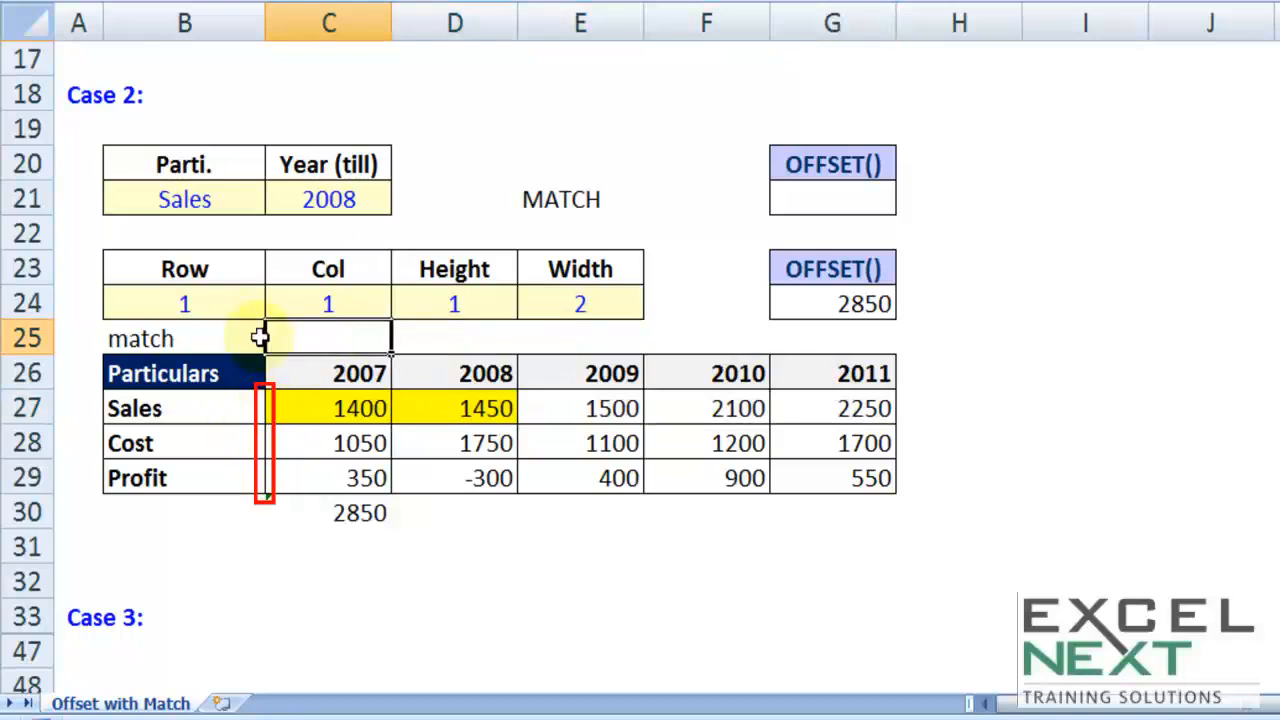
text(static)
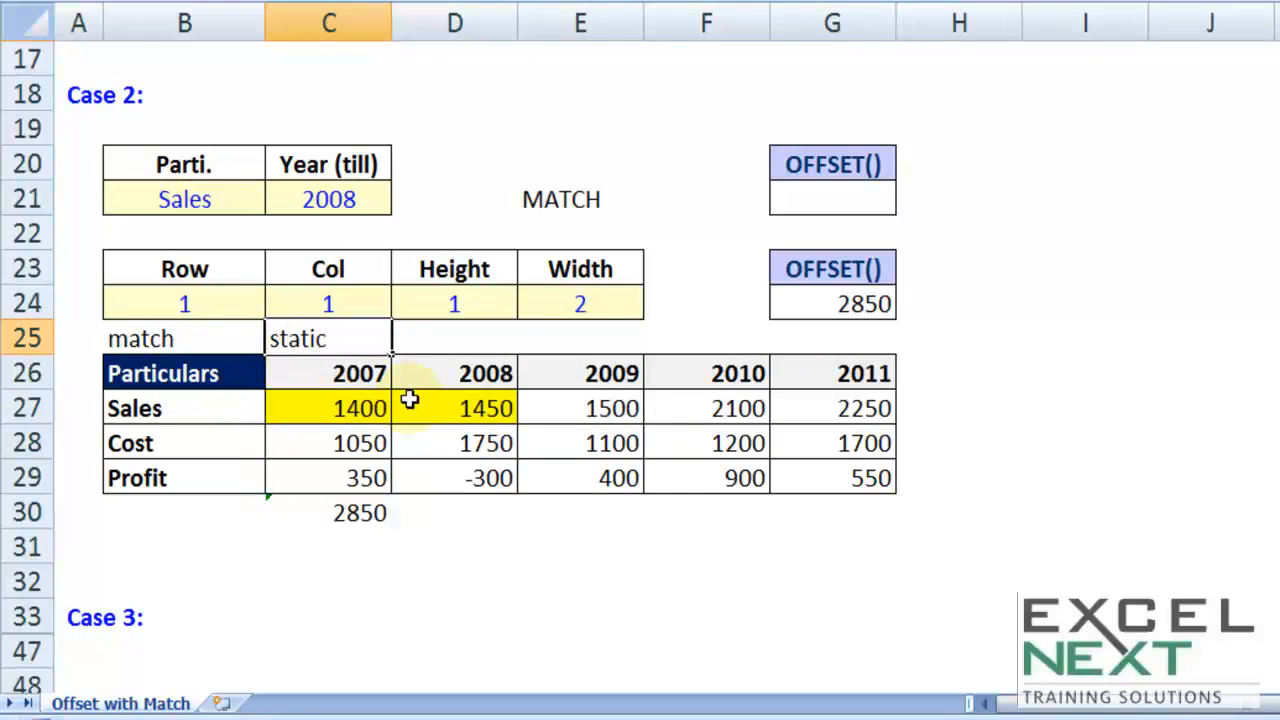
key(Tab)
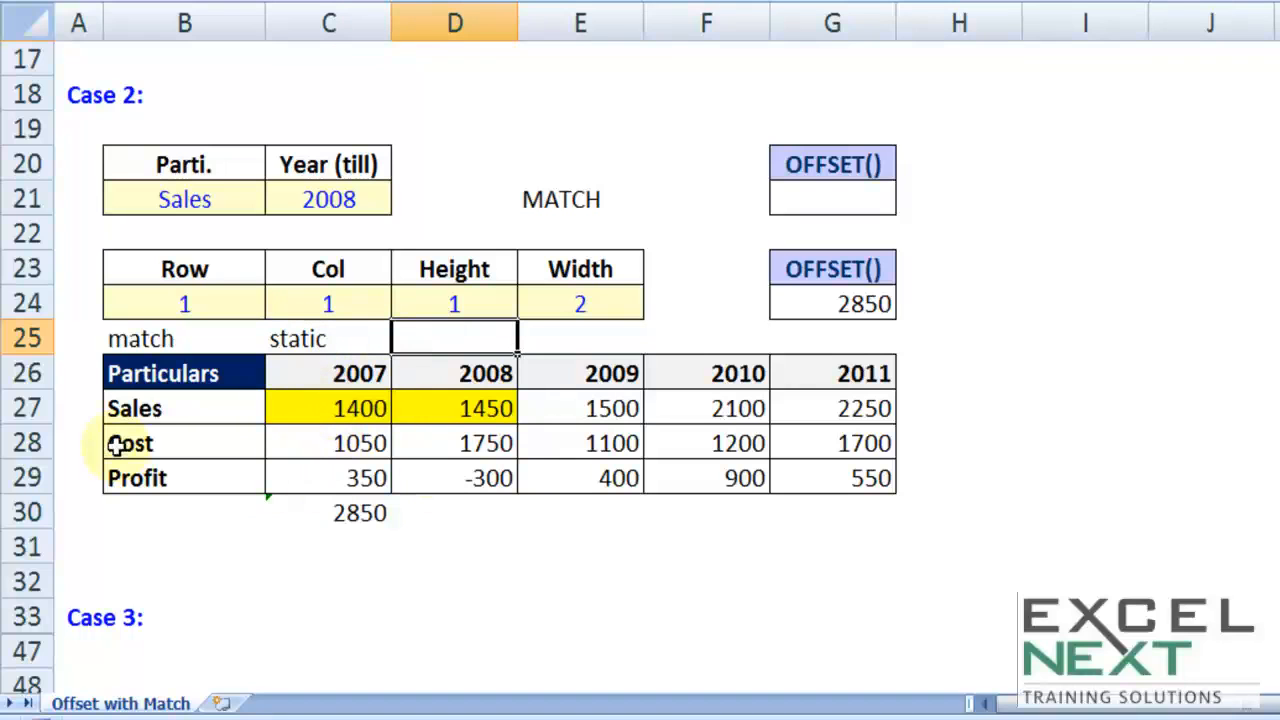
Step: Check the Parti. input against the row labels and enter the note static under the Height value in D25
click(152, 410)
click(331, 403)
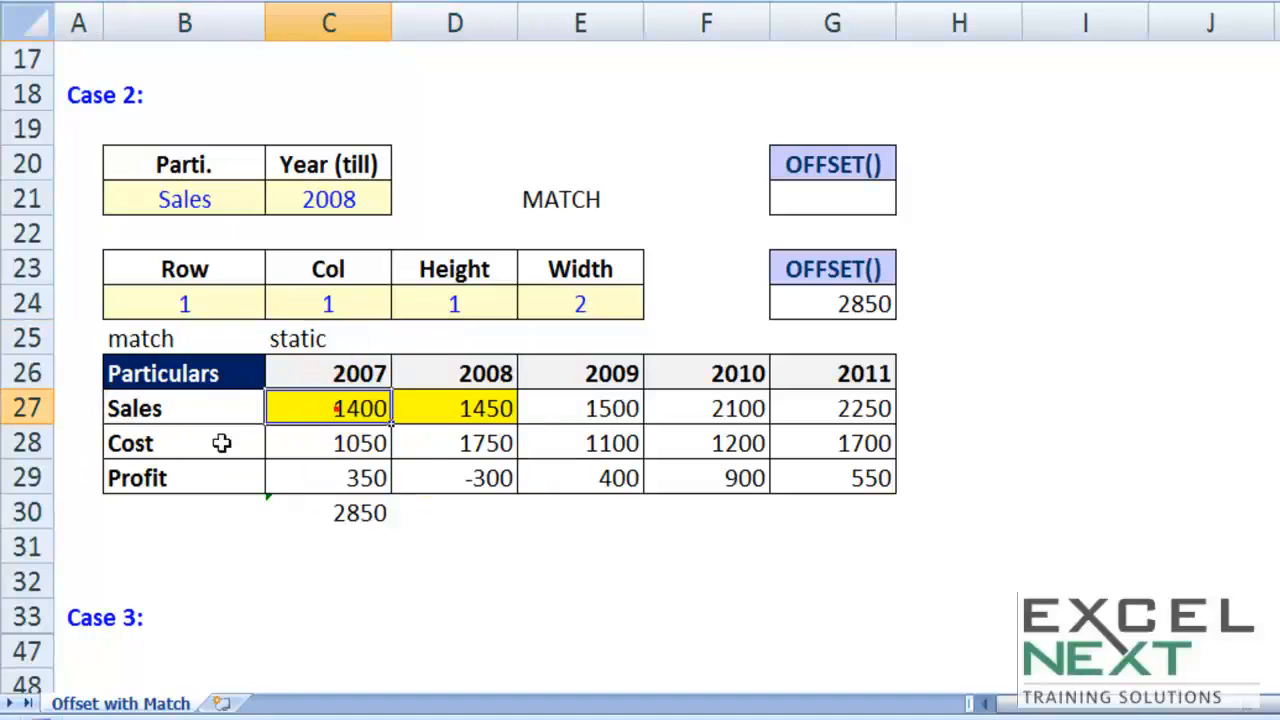
click(177, 434)
click(198, 197)
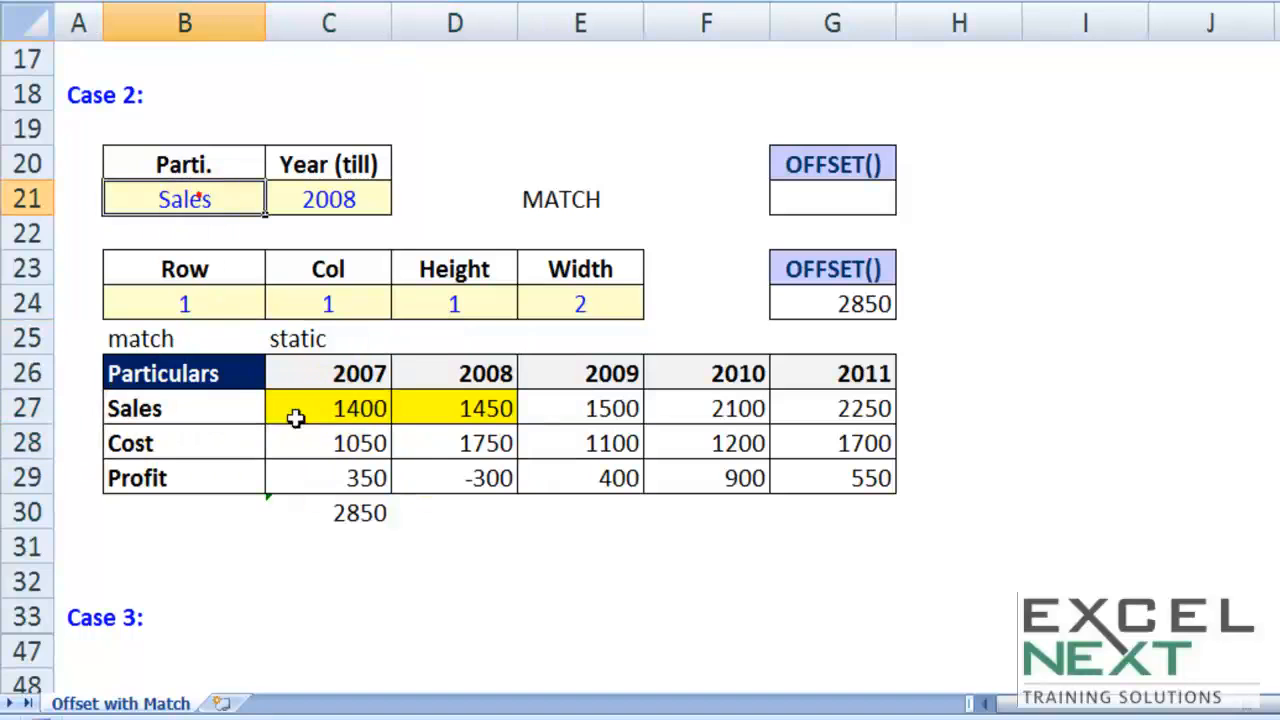
click(310, 478)
click(431, 330)
text(stat)
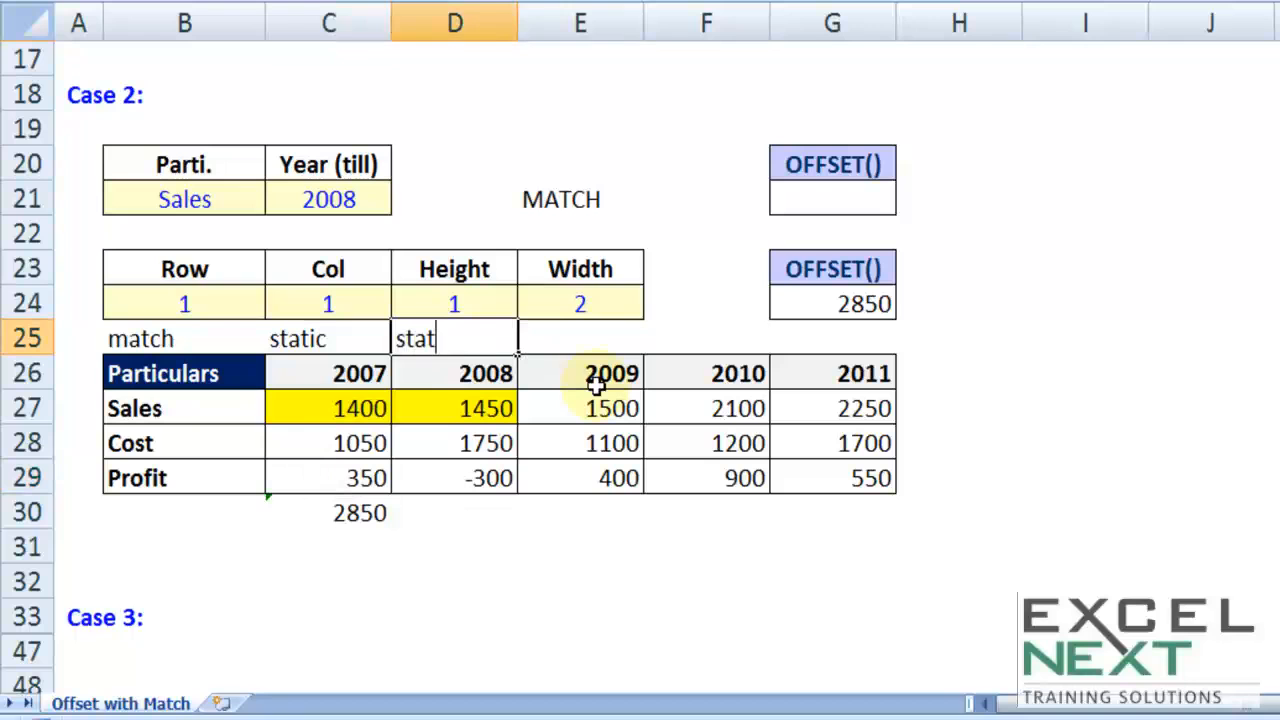
text(ic)
click(585, 336)
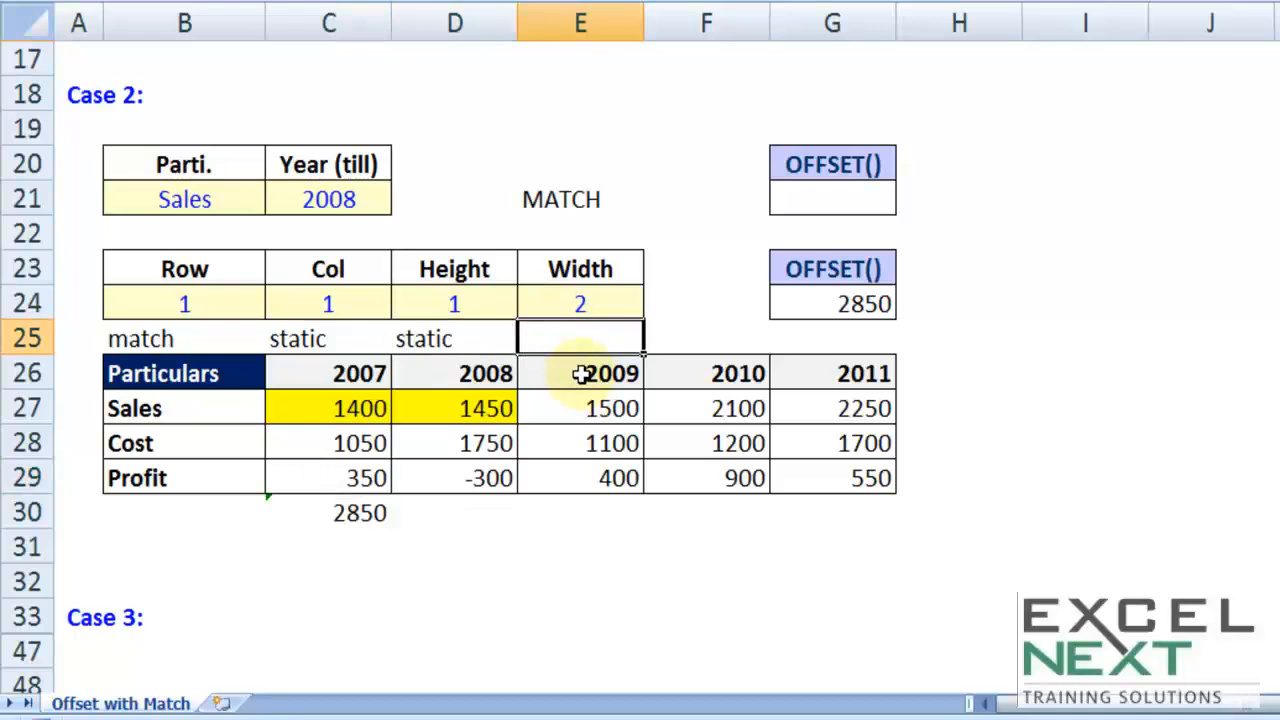
Step: Check the year headers in C26:G26 and enter the note match under the Width value in E25
click(311, 374)
drag(311, 374, 791, 362)
key(Up)
key(Right)
key(Right)
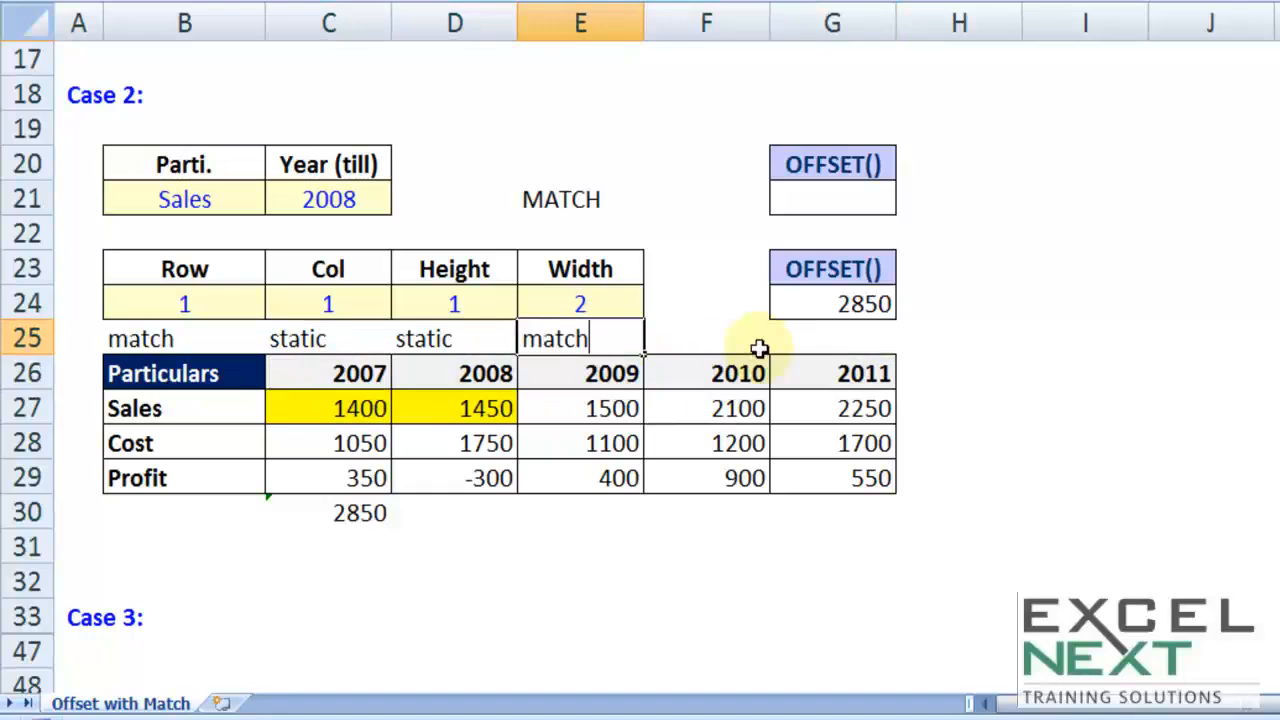
key(Right)
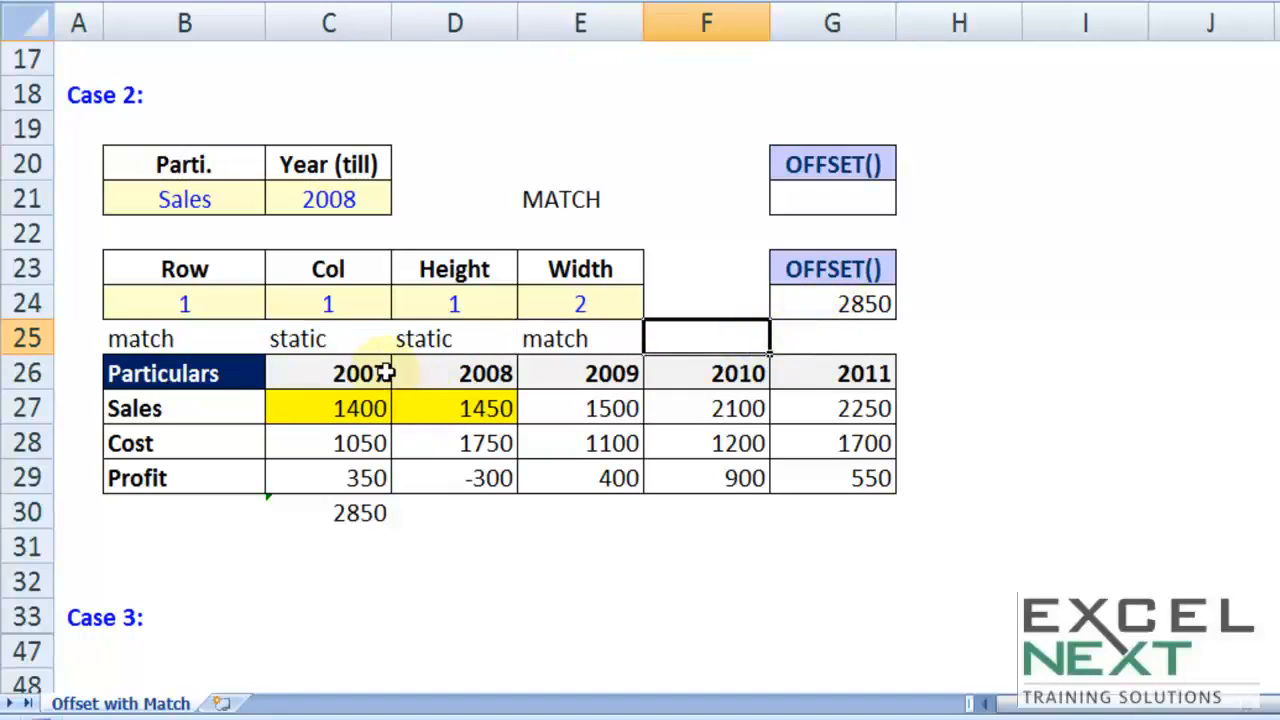
Step: Examine the year headers in C26:G26 and the Particulars labels in B27:B29 as lookup ranges, along with the starting cell B26
drag(316, 408, 460, 408)
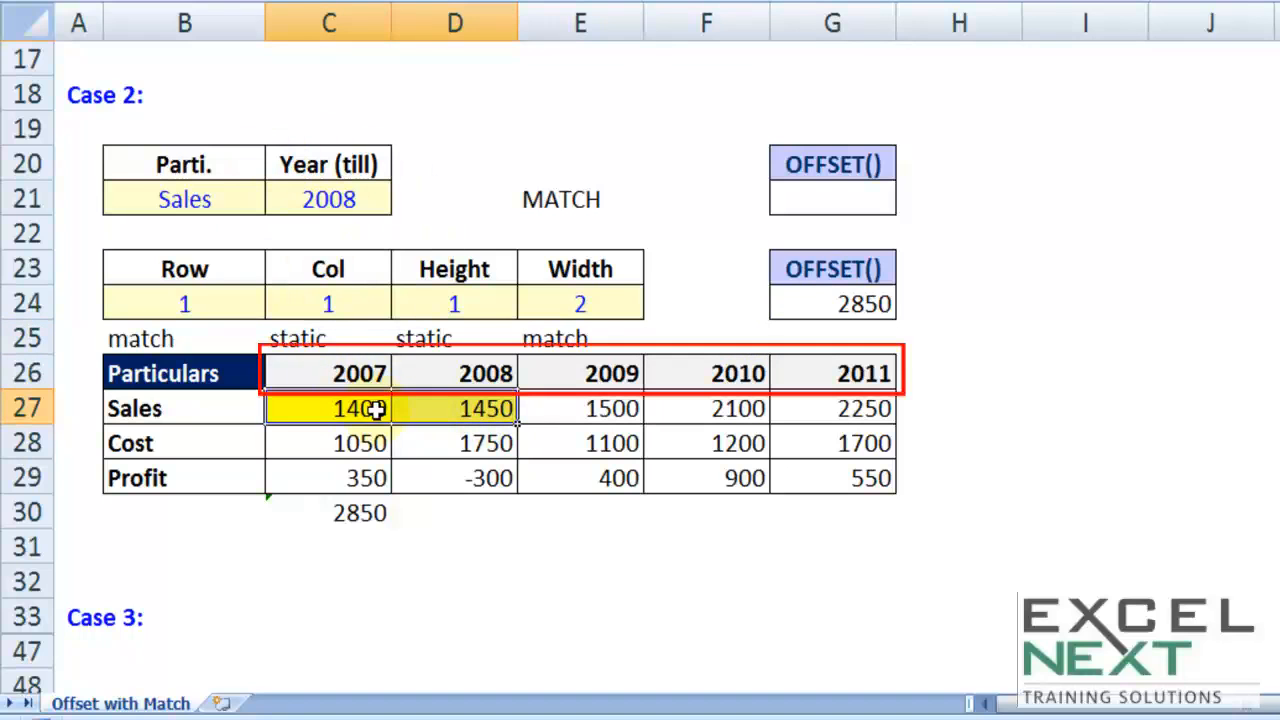
drag(316, 373, 466, 371)
key(ctrl+c)
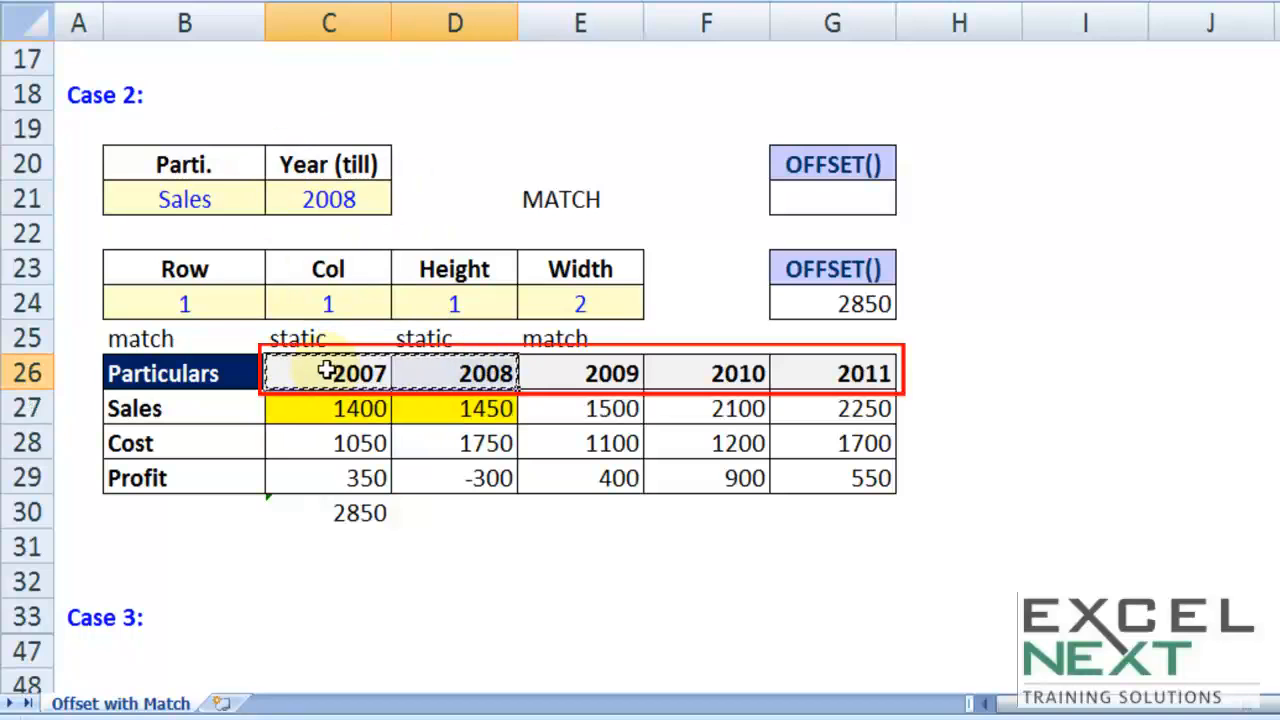
drag(302, 370, 803, 375)
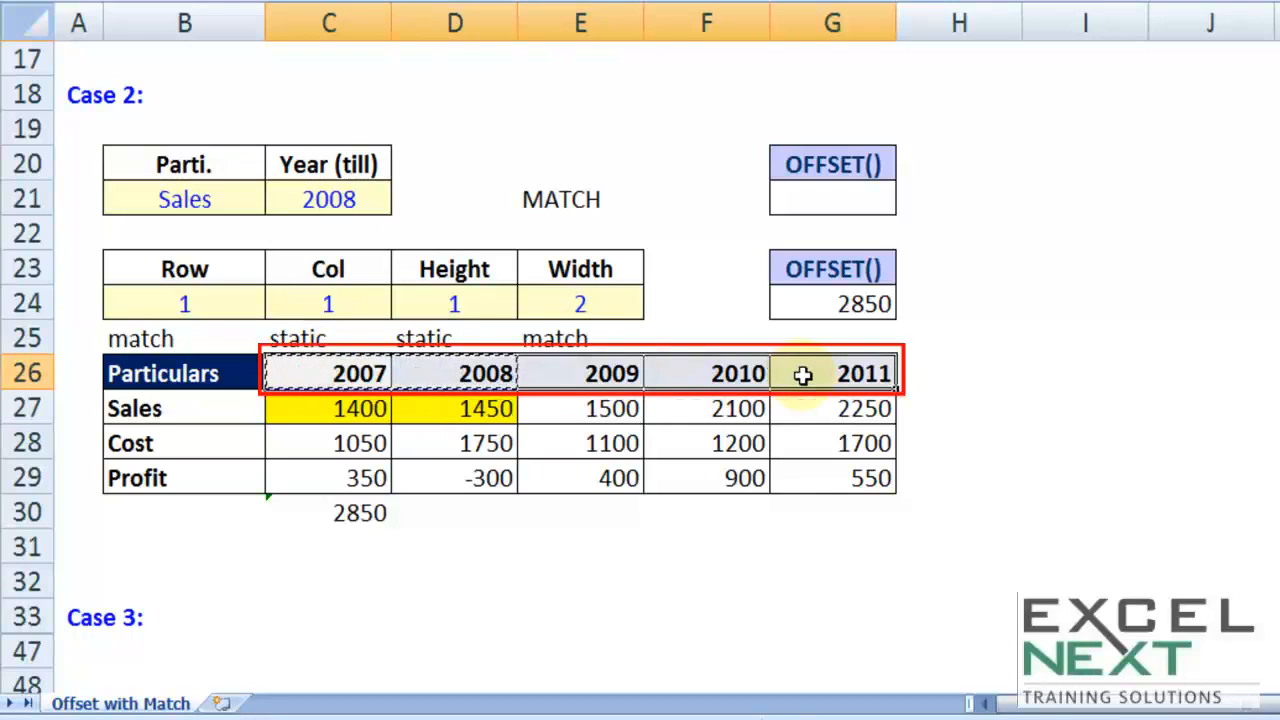
key(ctrl+c)
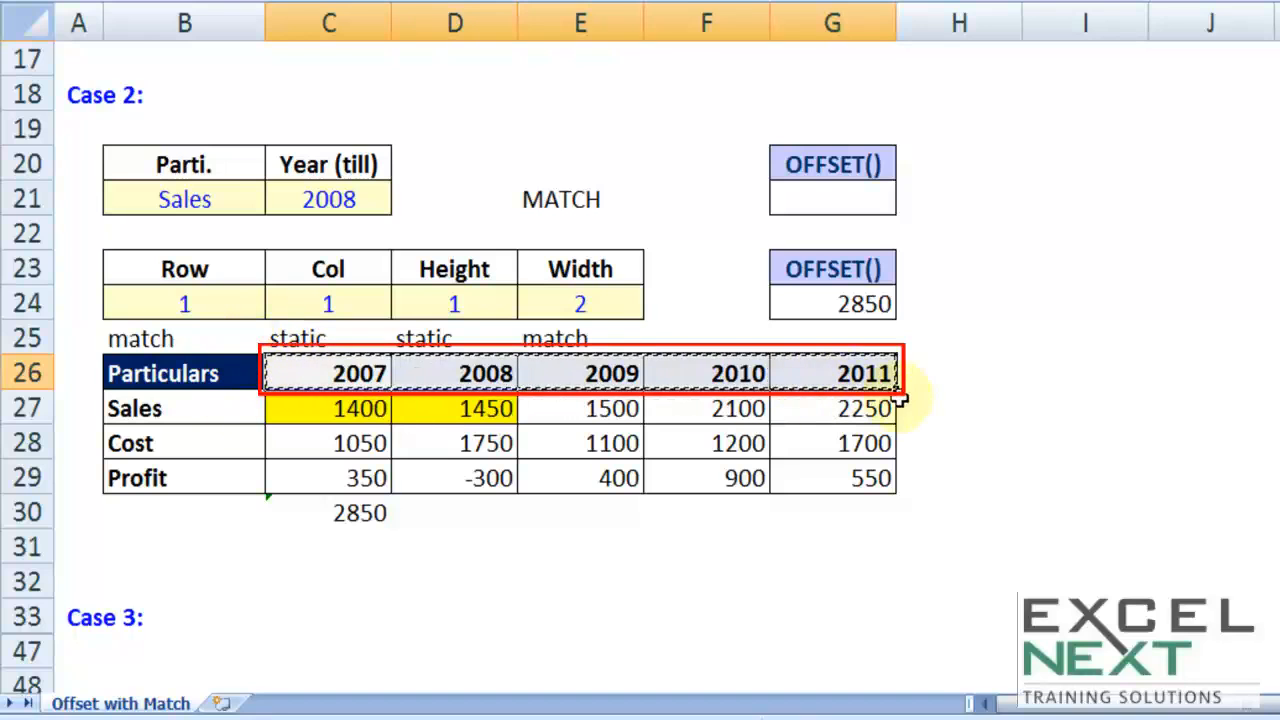
drag(177, 410, 165, 478)
key(ctrl+c)
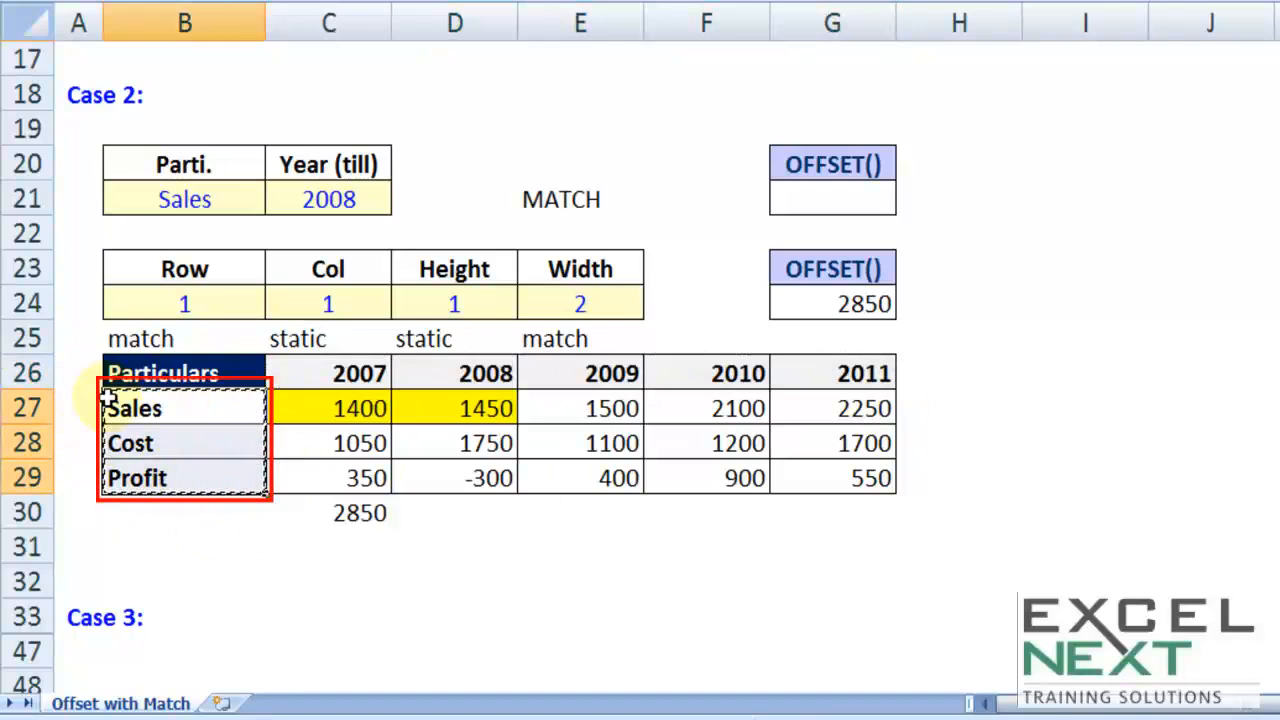
drag(240, 371, 820, 368)
drag(251, 406, 180, 486)
key(ctrl+c)
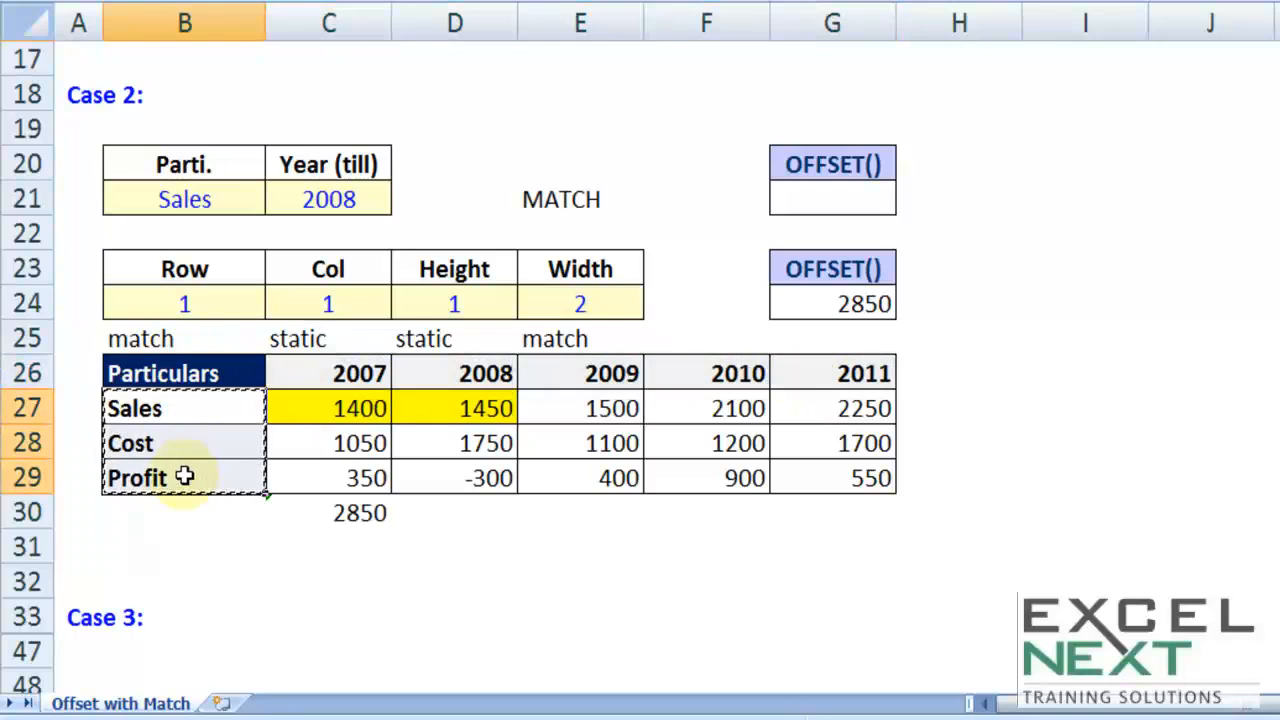
drag(293, 376, 823, 374)
key(ctrl+c)
click(198, 373)
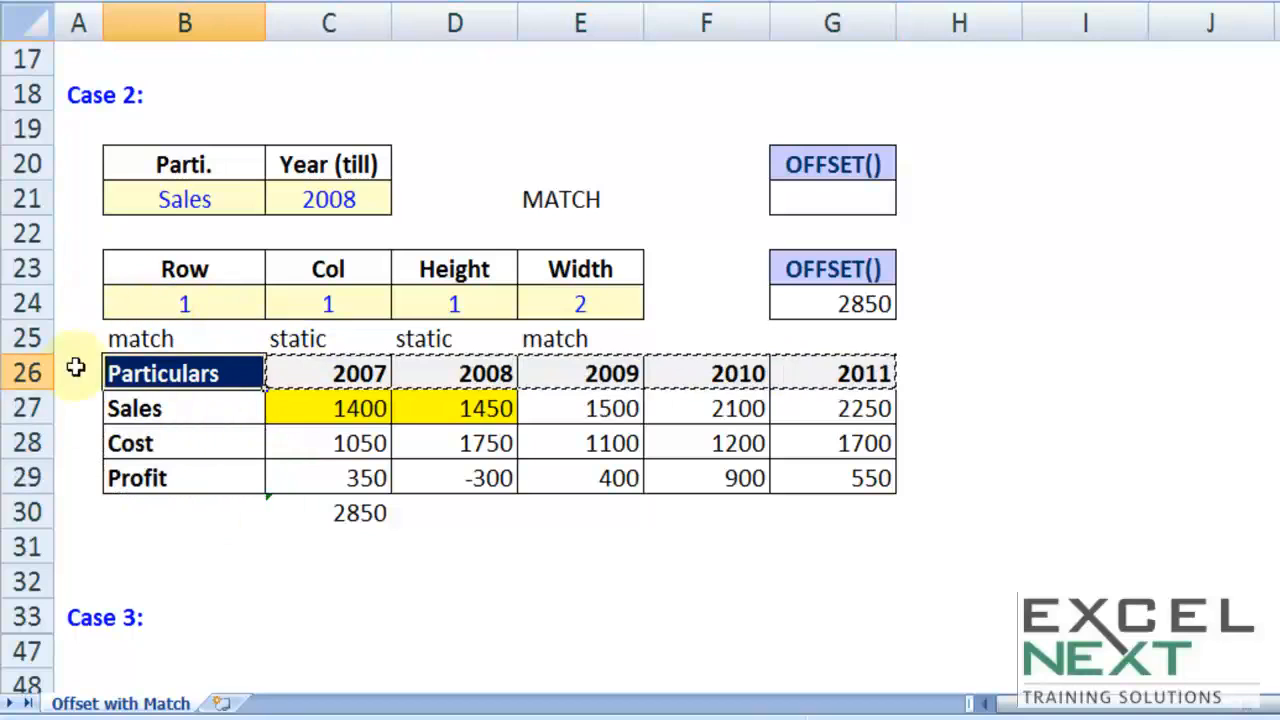
Step: Inspect the existing SUM and OFFSET formula in G24 and the cells it references
click(845, 302)
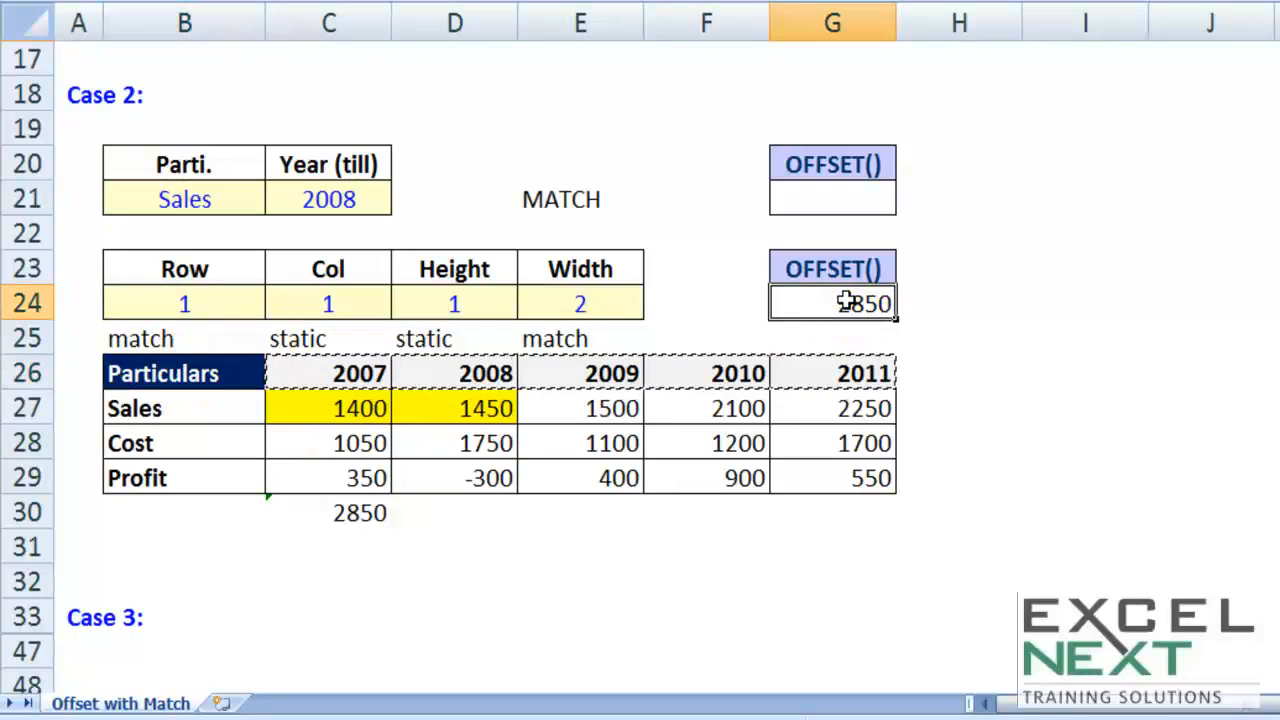
double_click(845, 302)
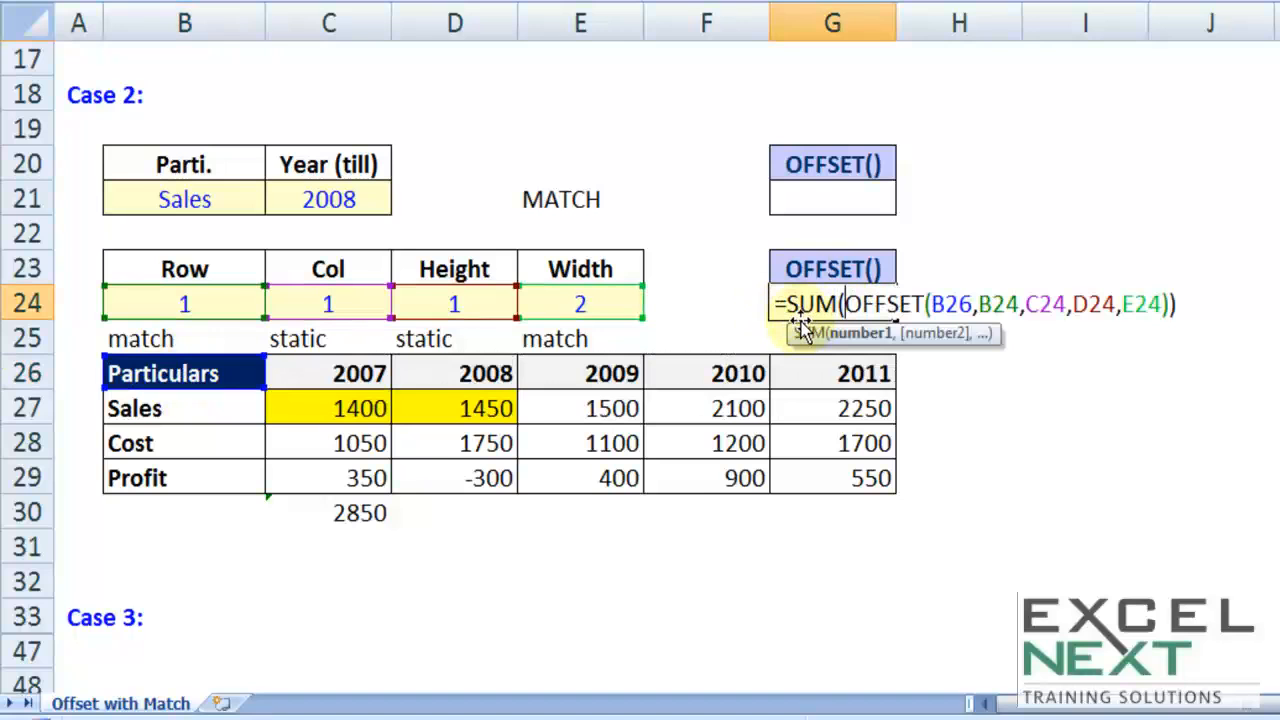
key(Escape)
Step: Start a SUM formula with a nested OFFSET in G21, using B26 as the OFFSET reference
click(848, 210)
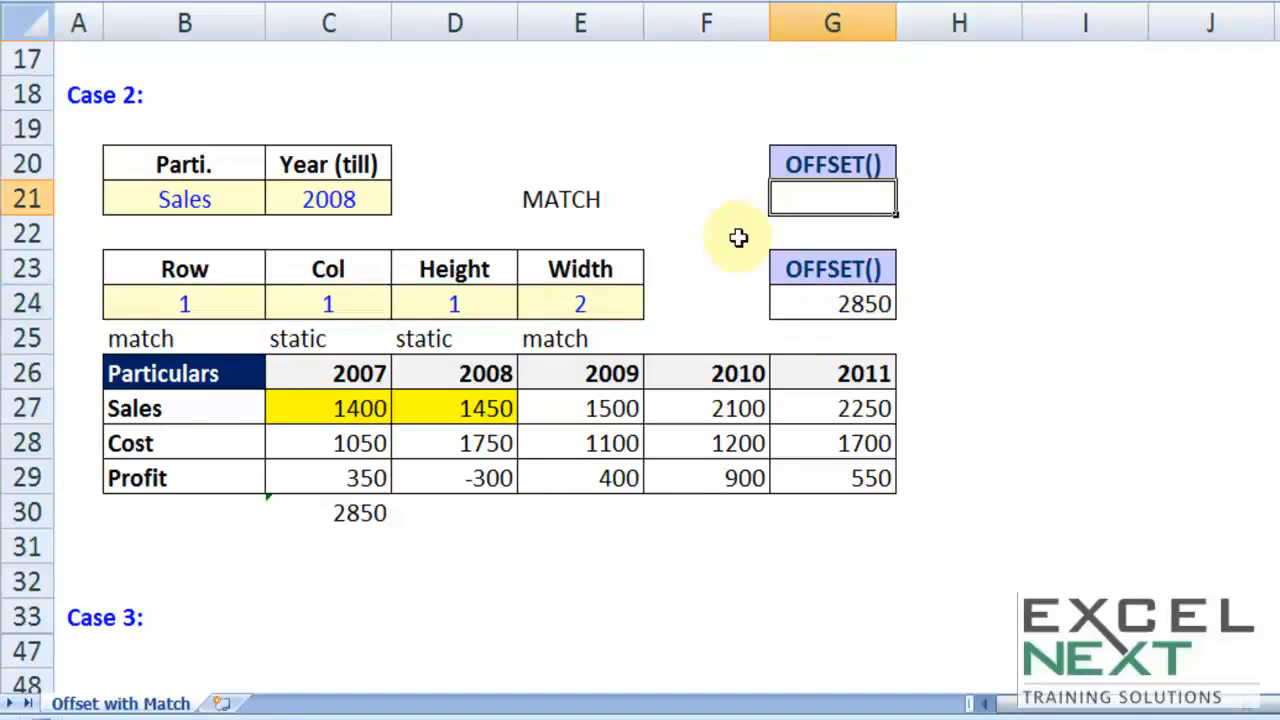
text(=su)
key(Tab)
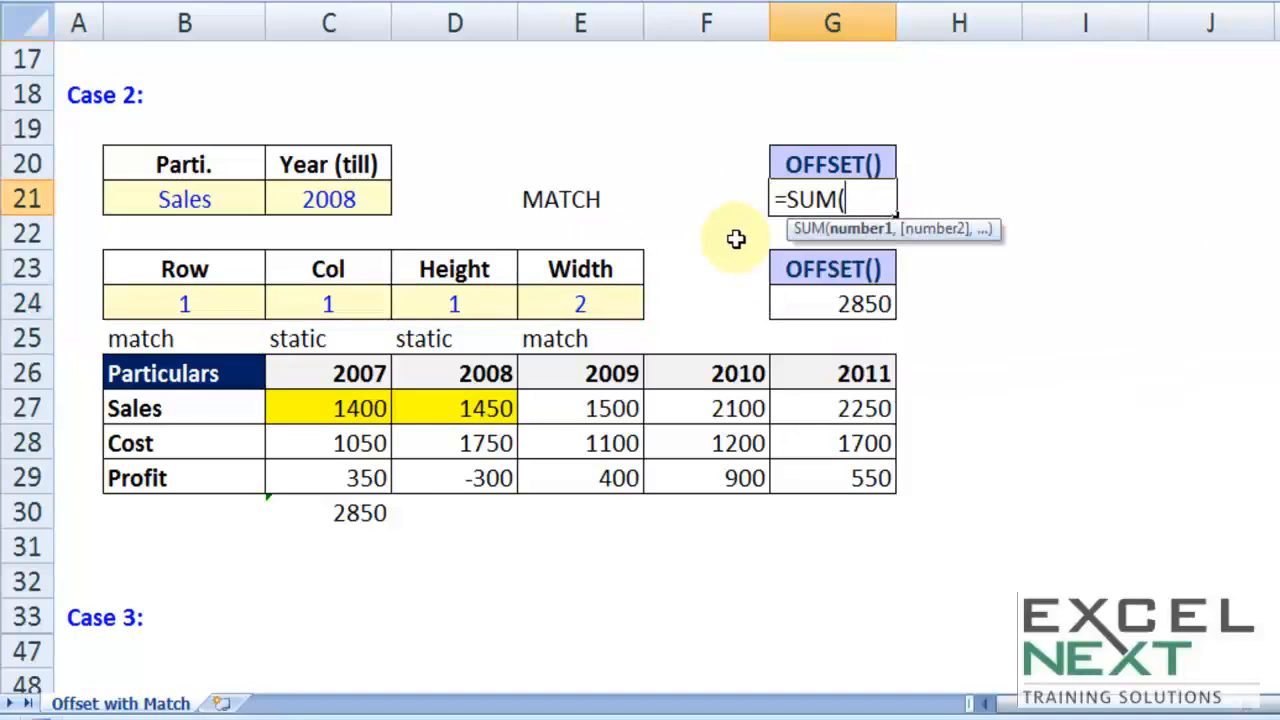
text(offs)
key(Tab)
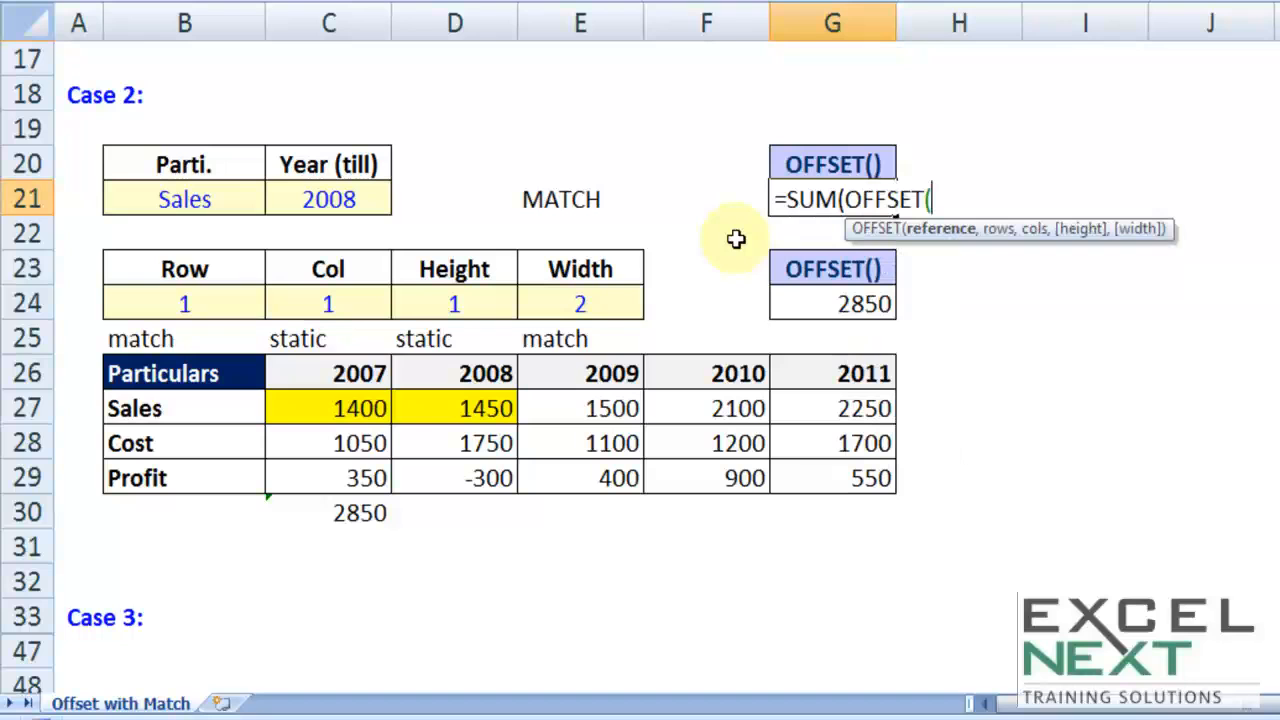
click(140, 372)
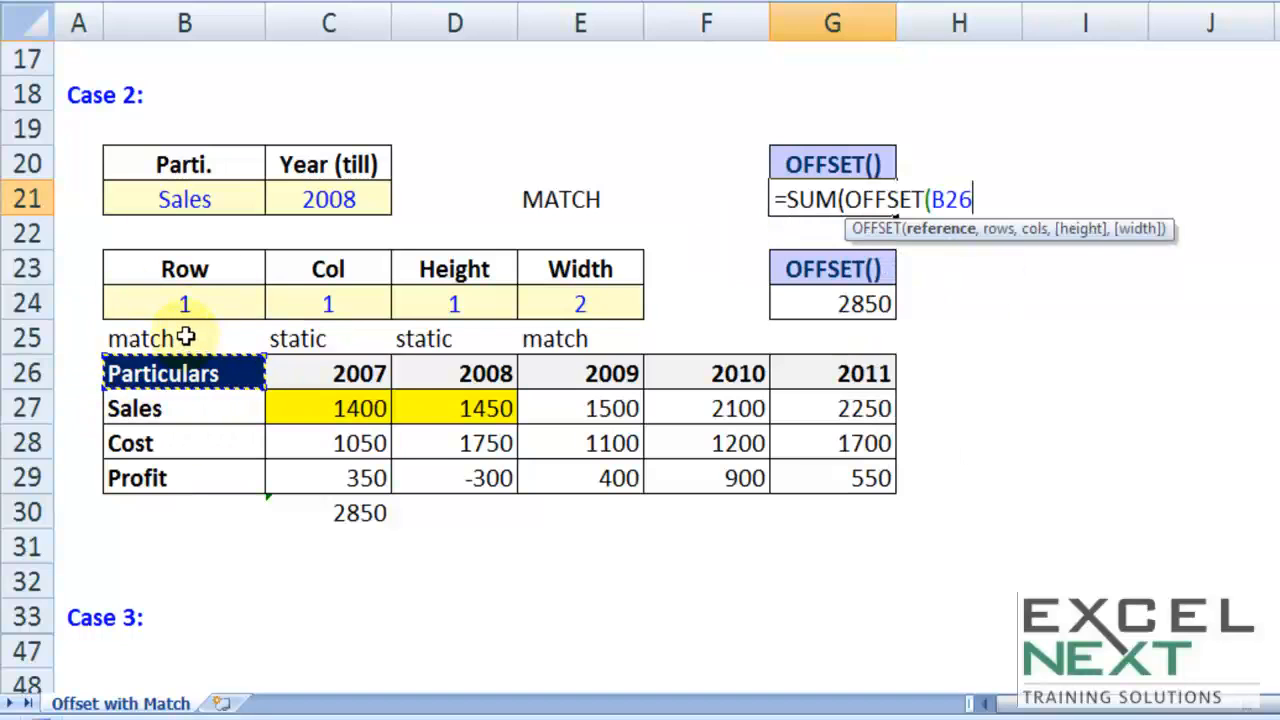
text(,)
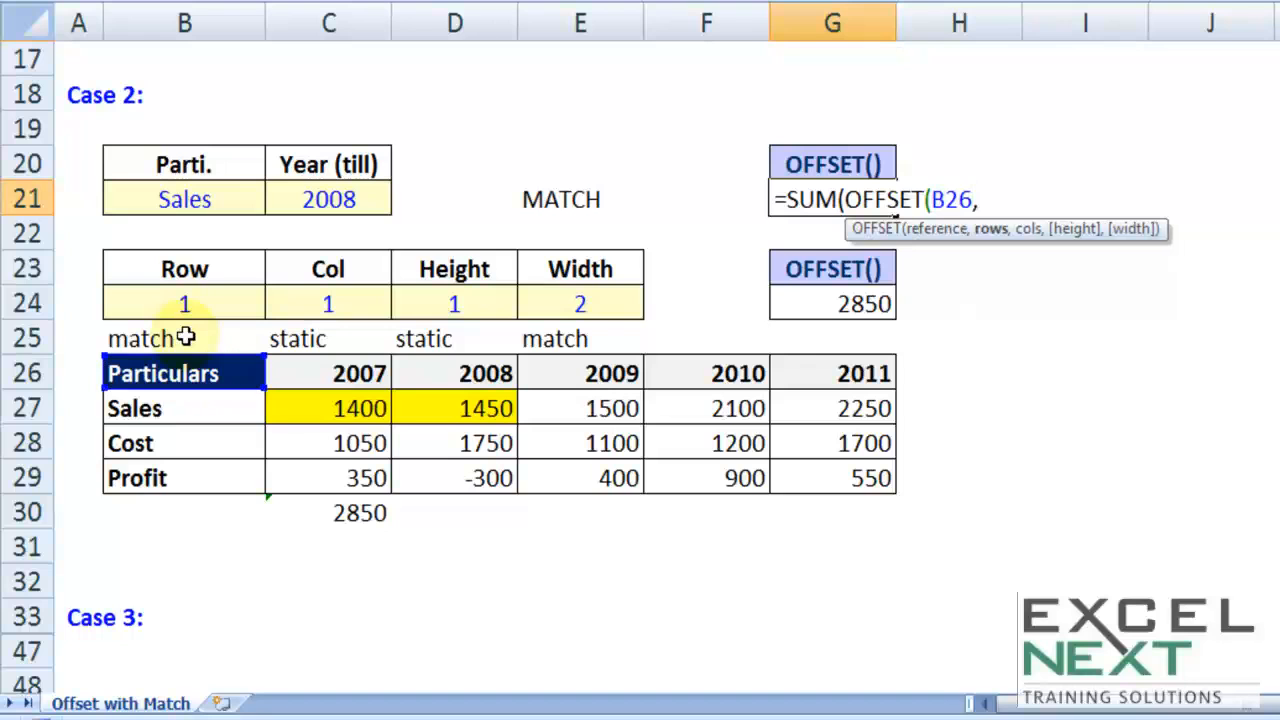
click(196, 304)
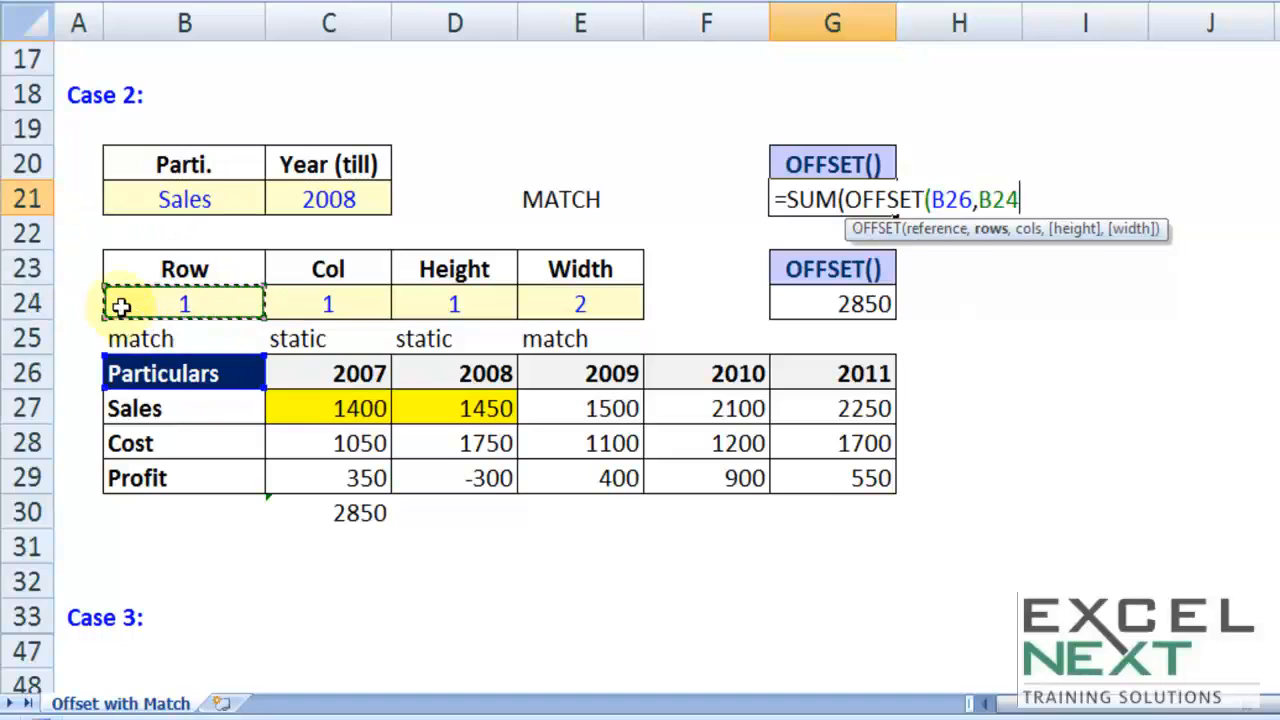
key(BackSpace)
key(BackSpace)
key(BackSpace)
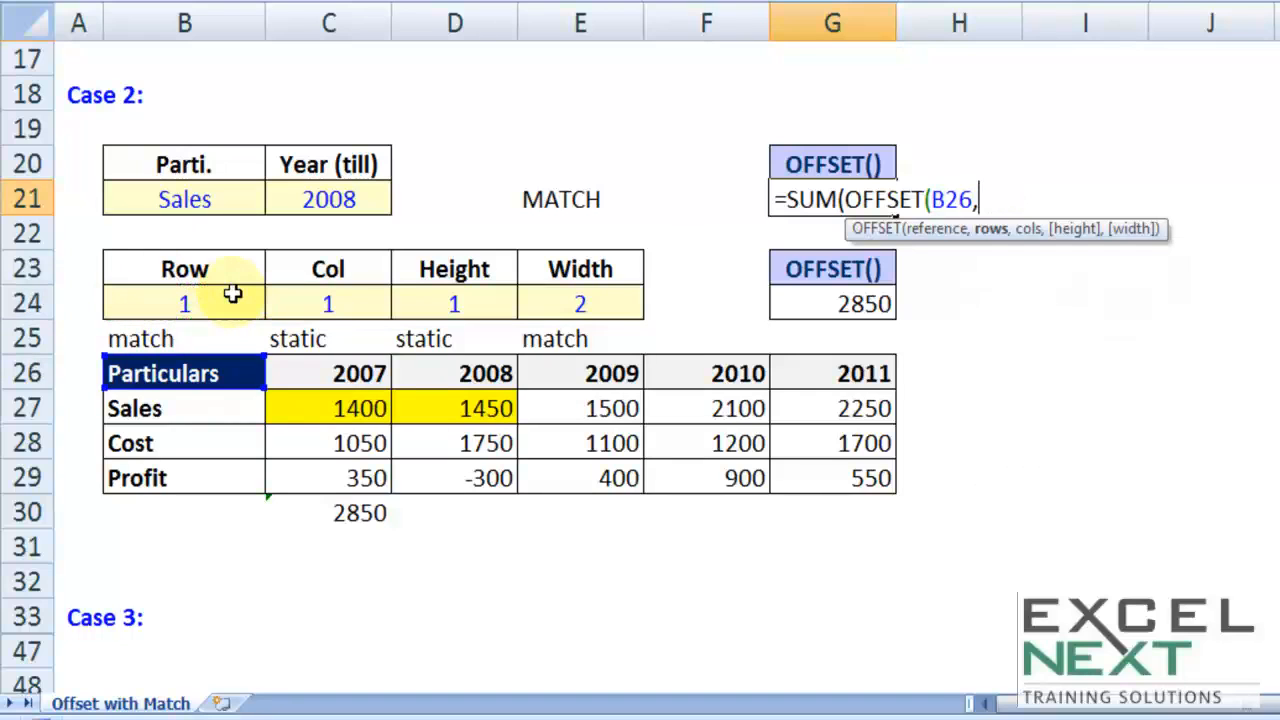
Step: Supply the OFFSET rows argument with MATCH(B21,$B$27:$B$29,0), locking the Particulars range as absolute
text(mathc)
key(BackSpace)
key(BackSpace)
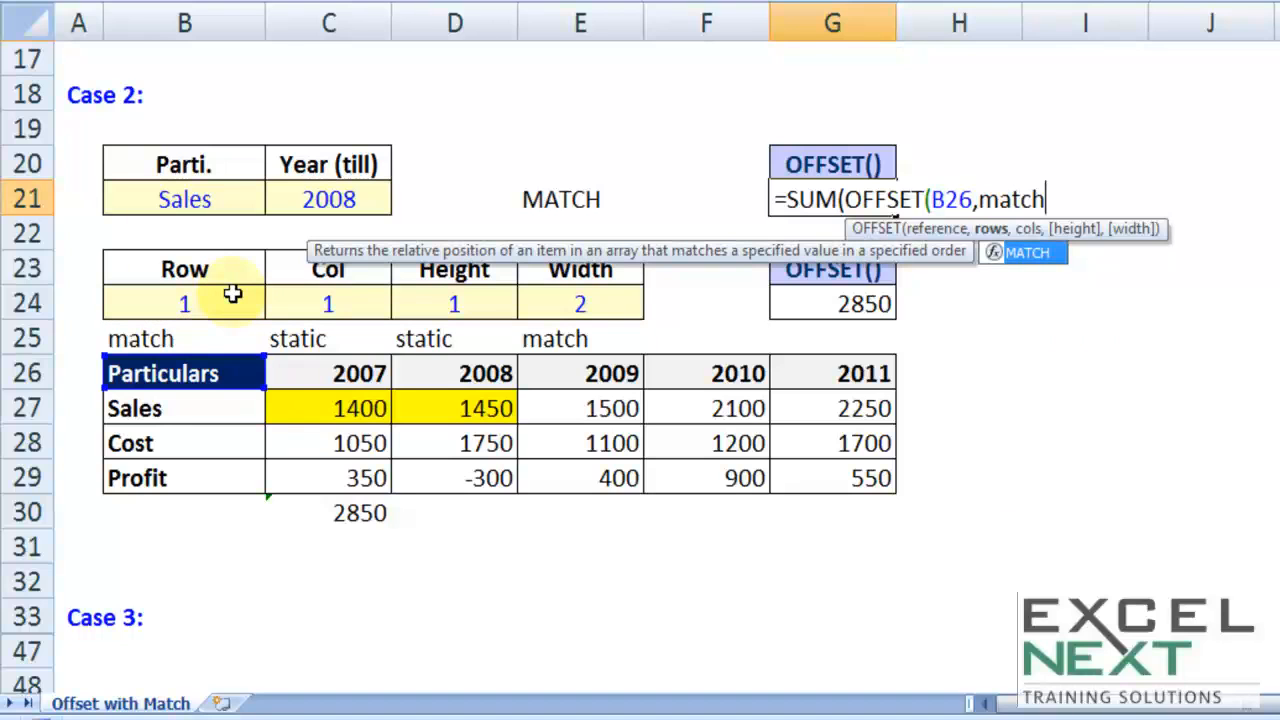
text(ch)
key(Tab)
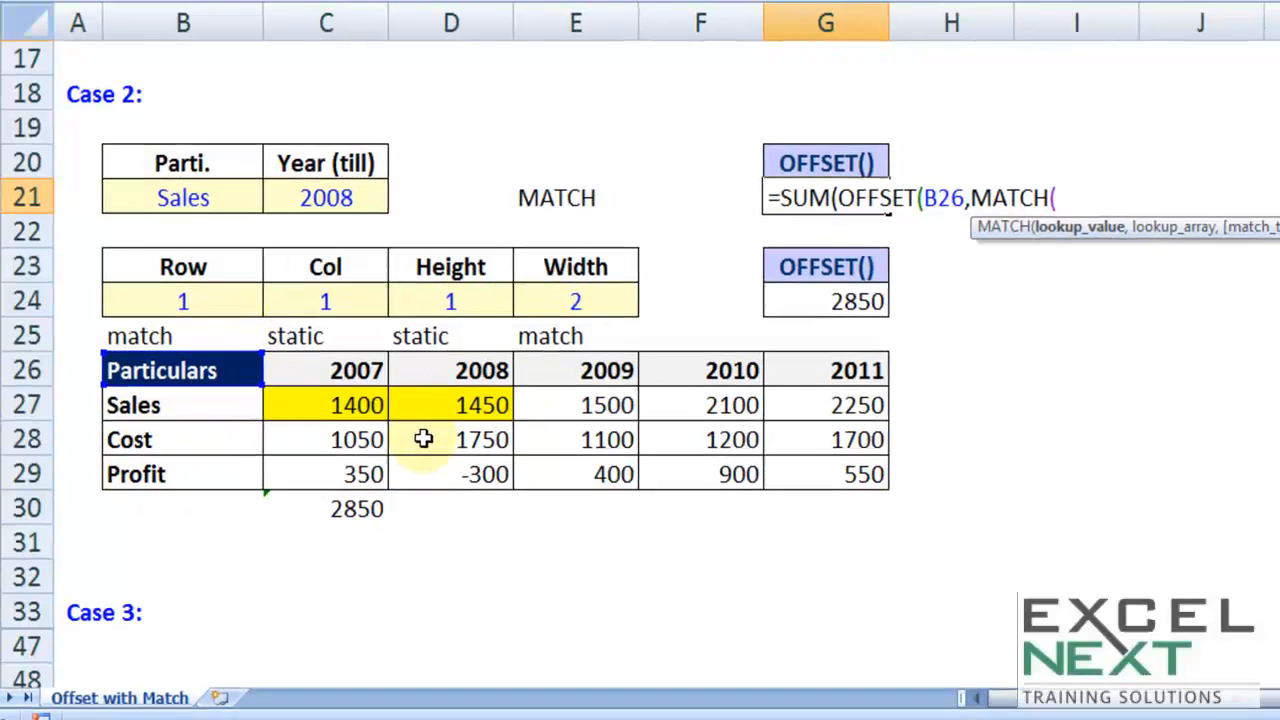
click(205, 194)
text(,)
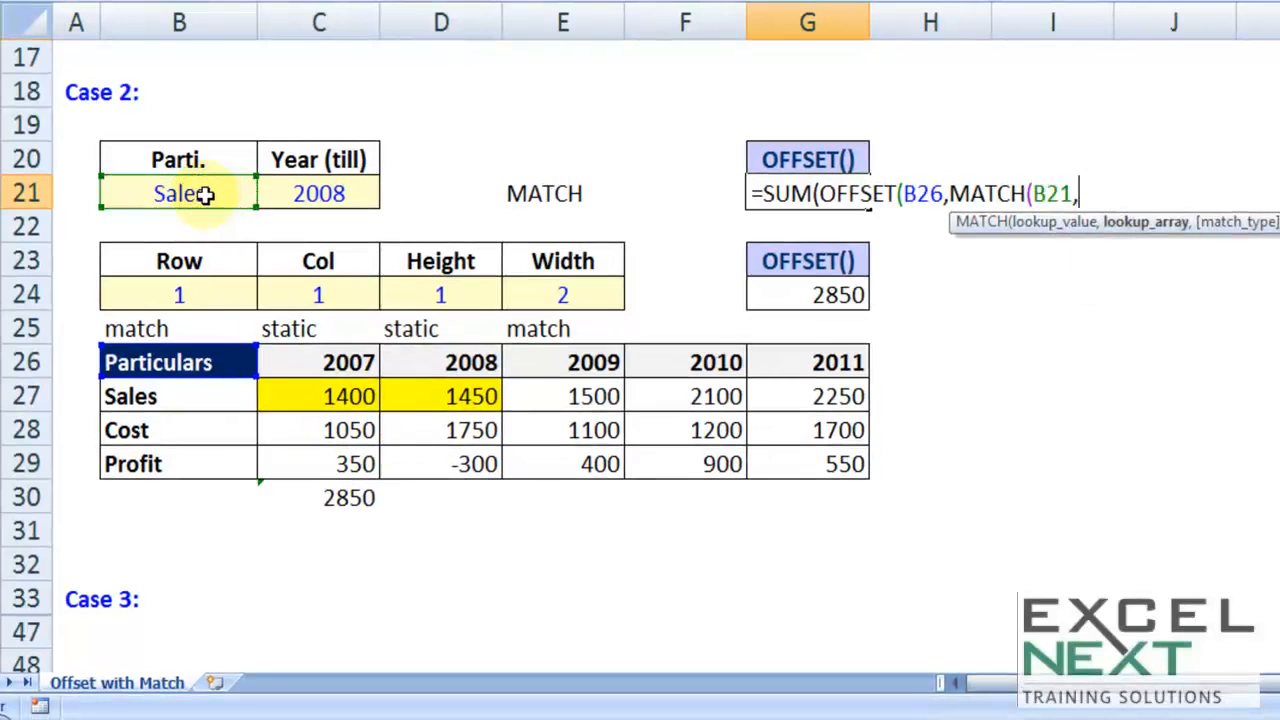
drag(177, 408, 172, 473)
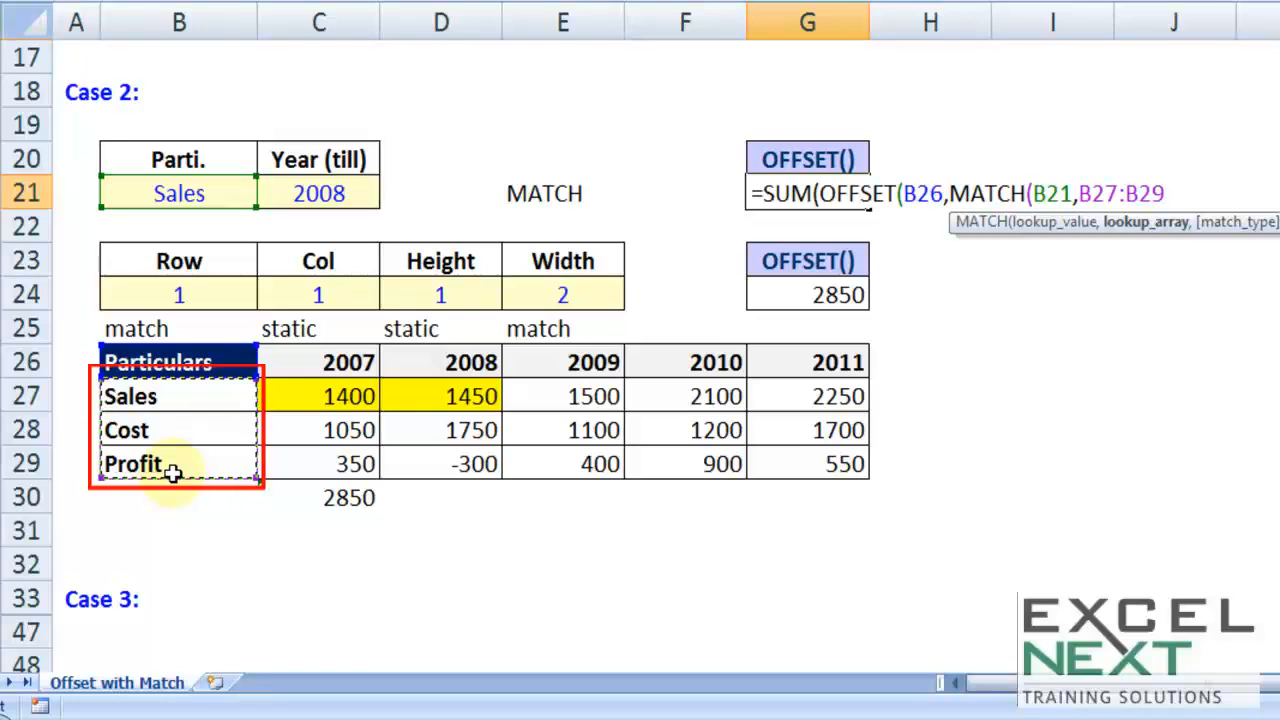
key(F4)
text(,0))
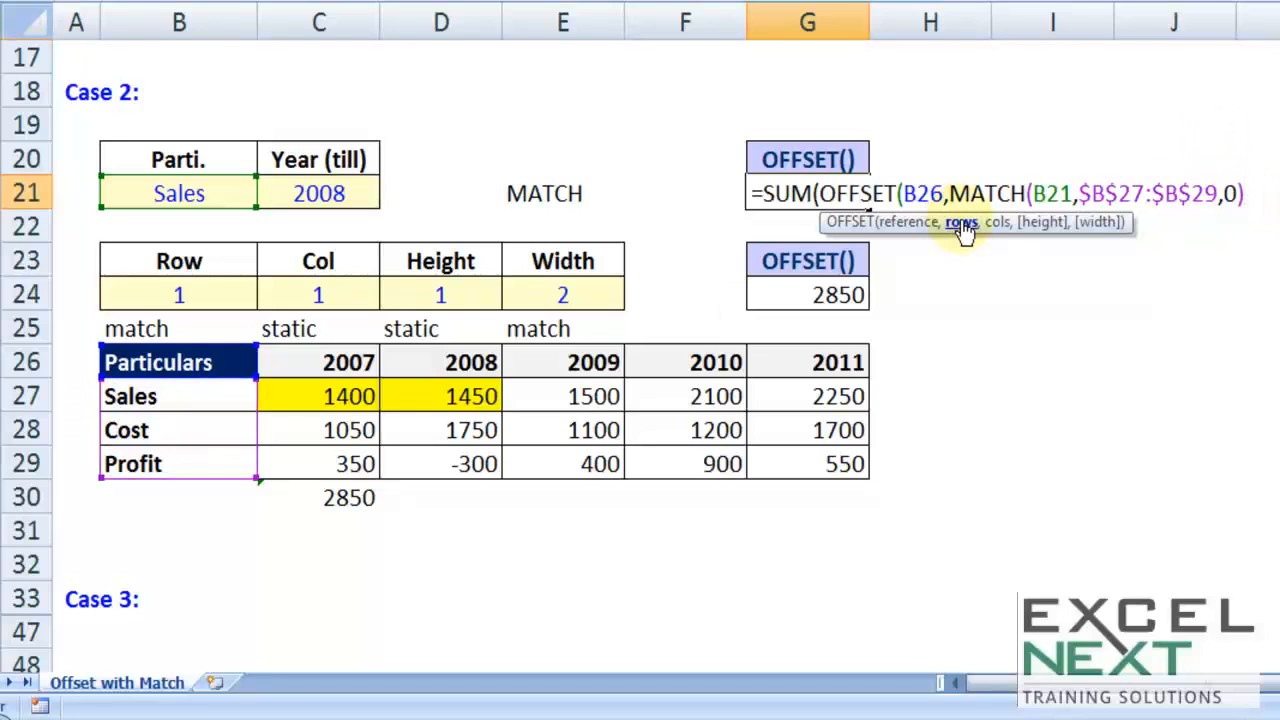
Step: Enter 1 as the static cols argument and 1 as the static height argument of the OFFSET in G21
text(,)
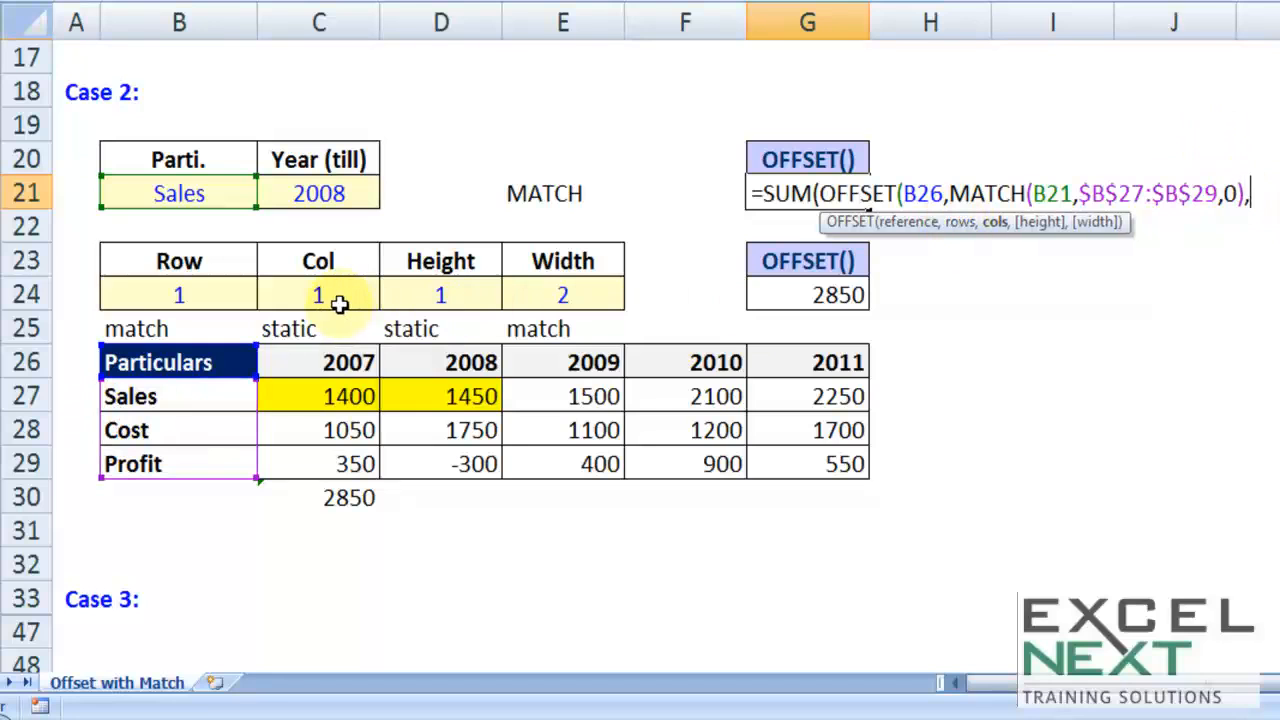
text(1)
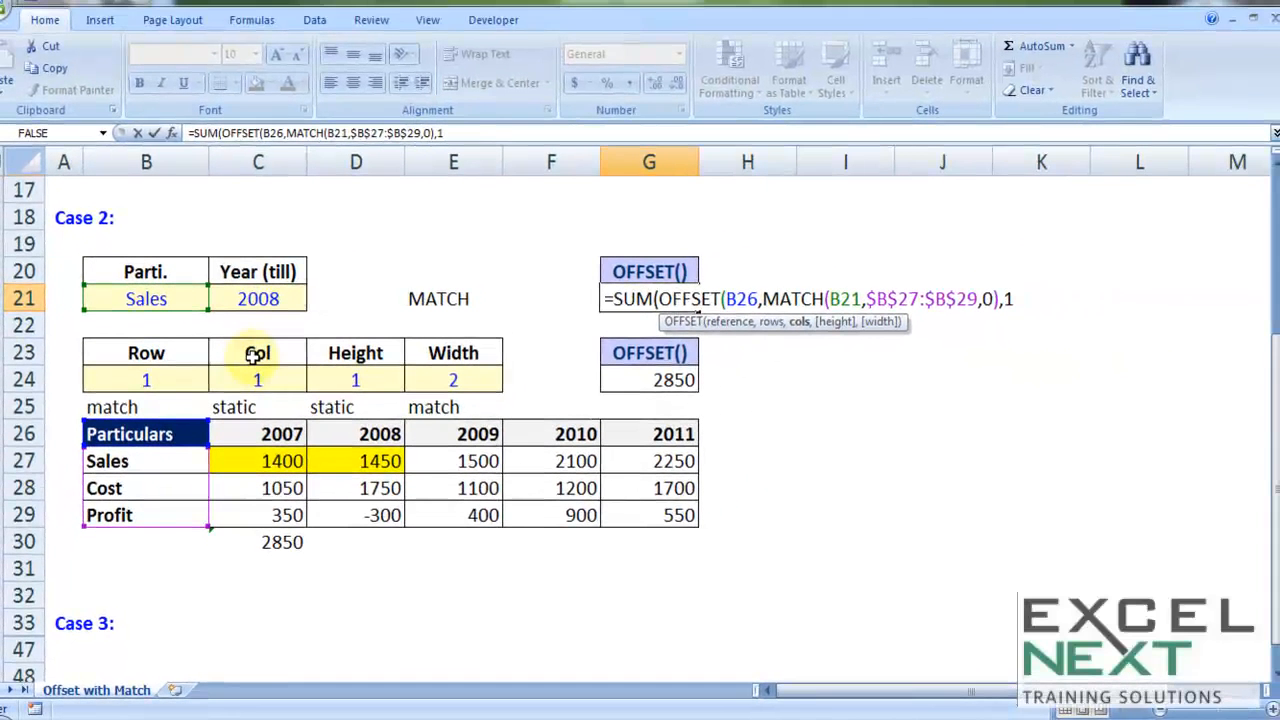
text(,1)
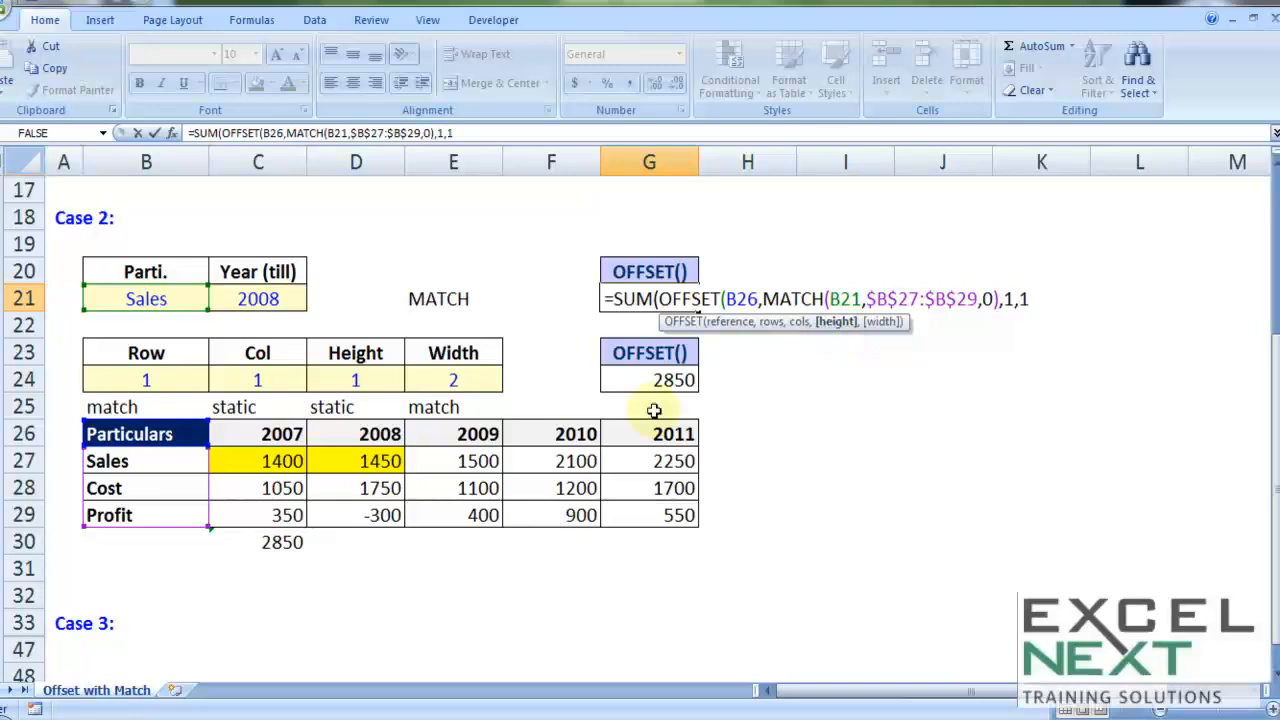
text(,)
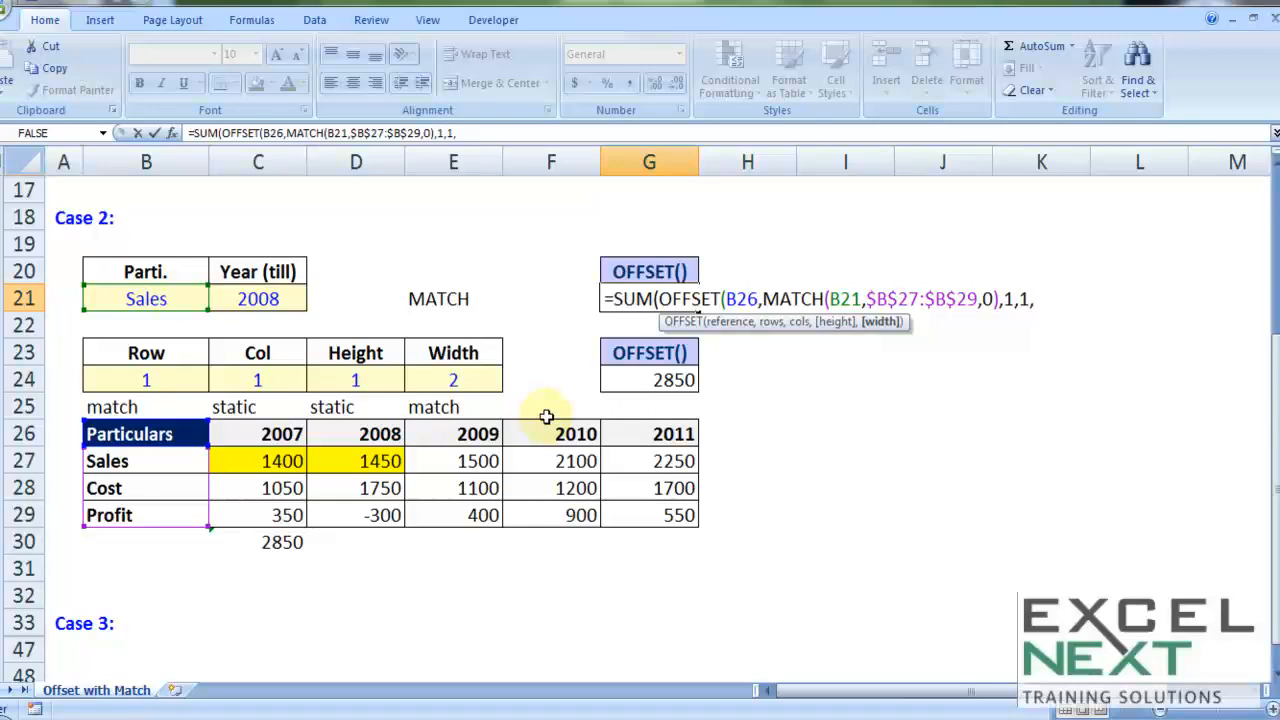
text(mar)
Step: Supply the OFFSET width argument with MATCH(C21,$C$26:$G$26,0), using an absolute year range, and close the formula's brackets
key(BackSpace)
text(t)
key(Tab)
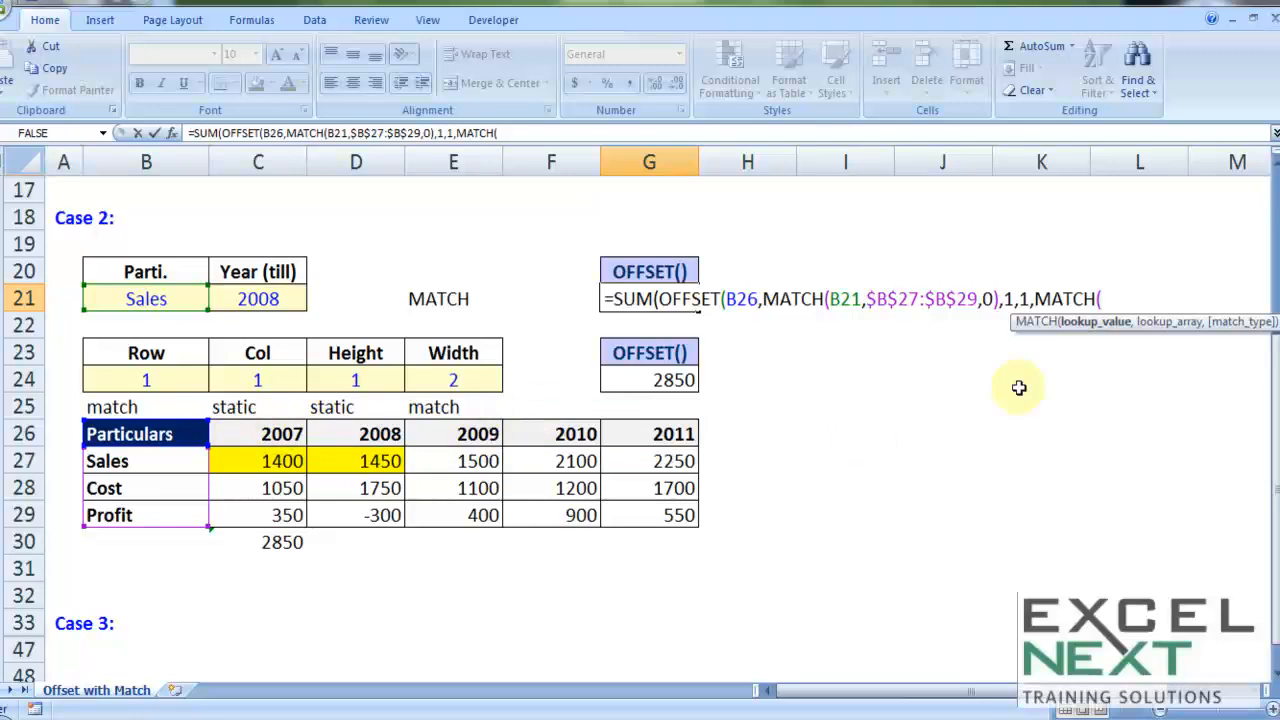
click(258, 298)
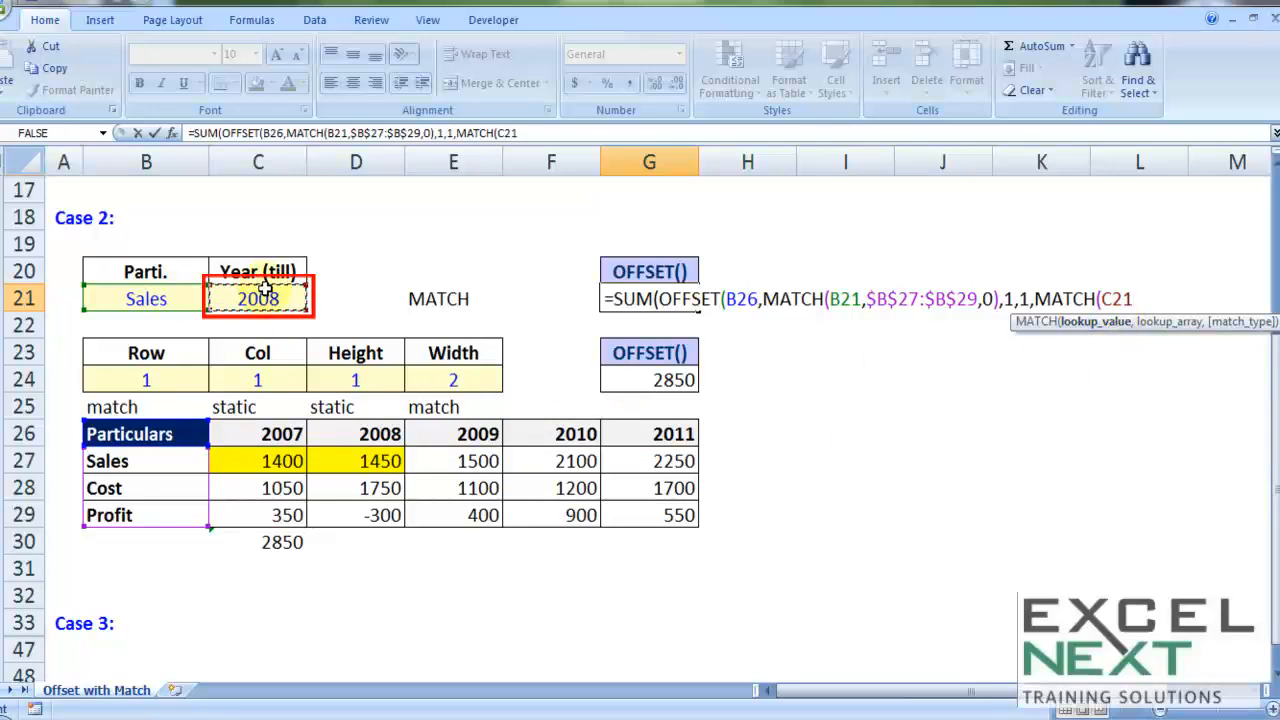
text(,)
drag(262, 433, 668, 434)
key(F4)
text(,)
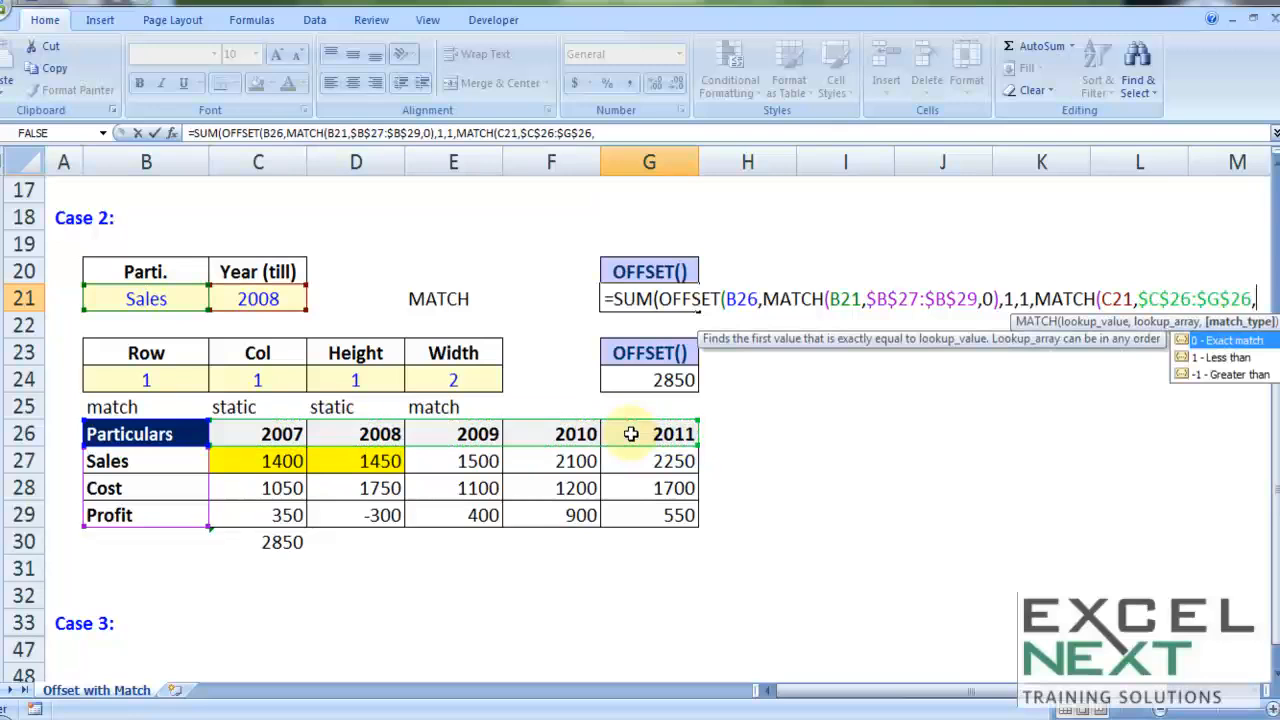
text(0))
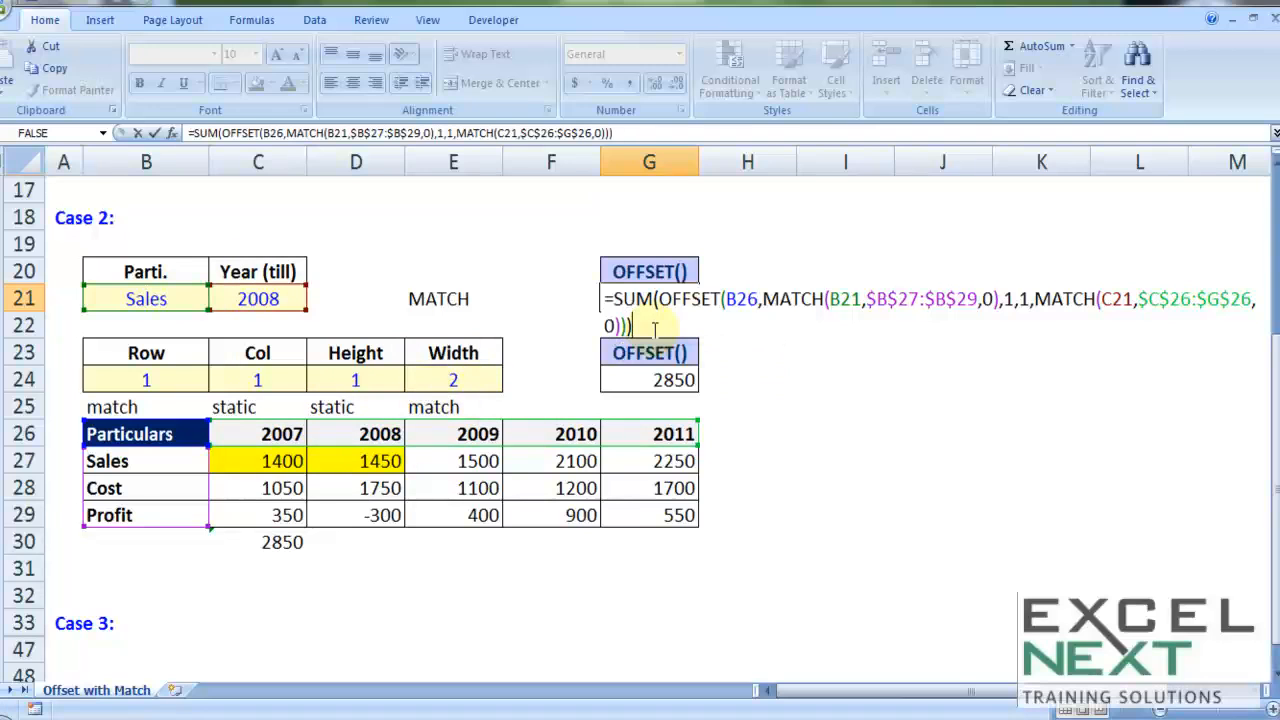
Step: Commit the G21 formula and test it with the year in C21 set to 2009, comparing against the Sales figures
key(Return)
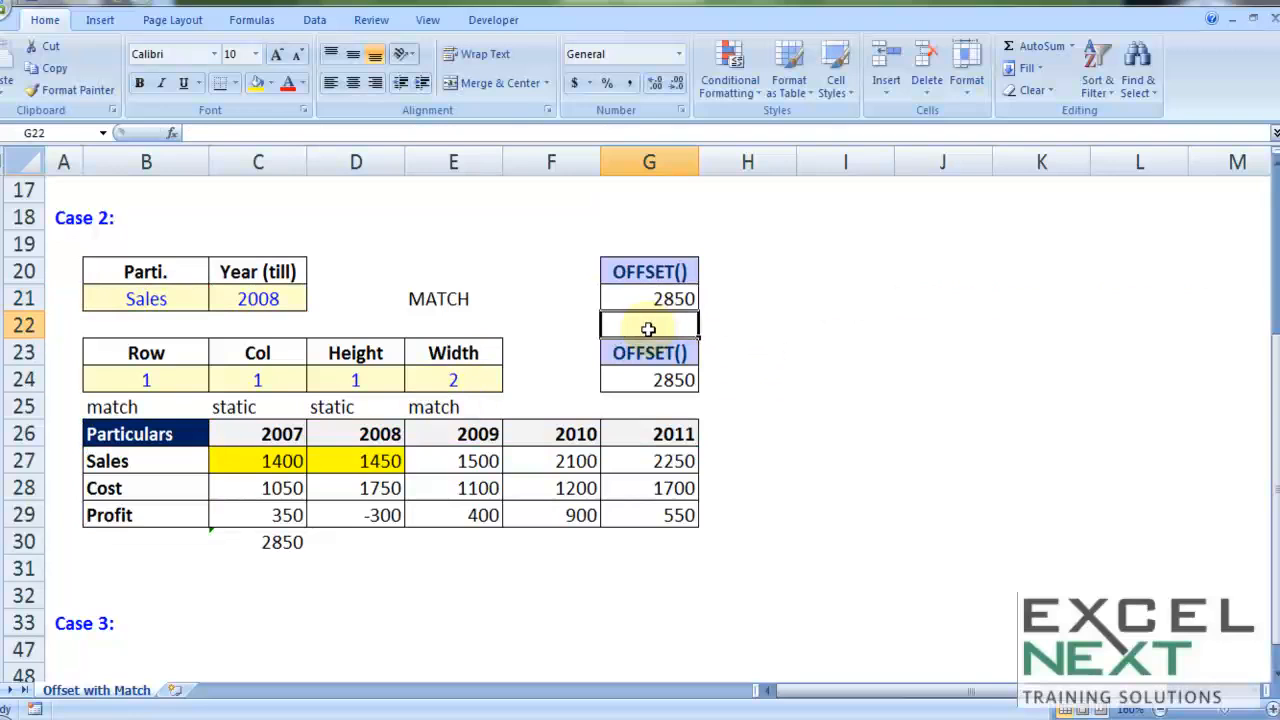
drag(250, 455, 390, 452)
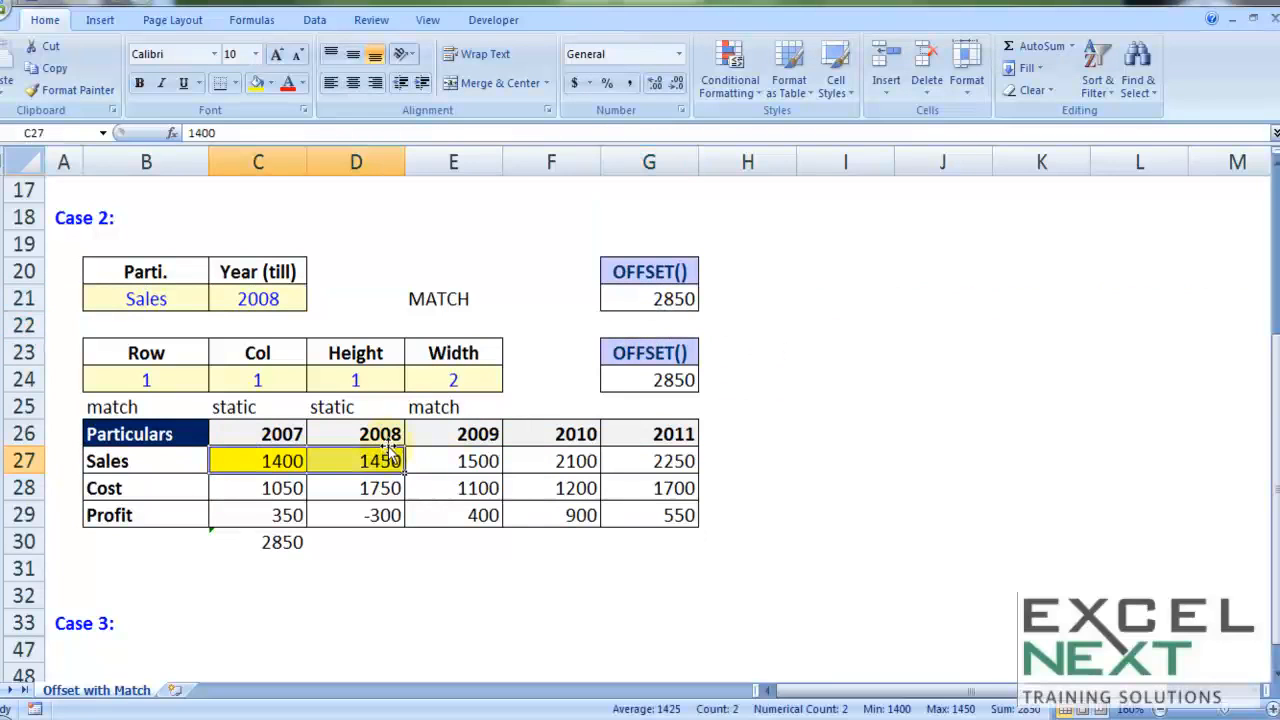
click(259, 297)
text(2009)
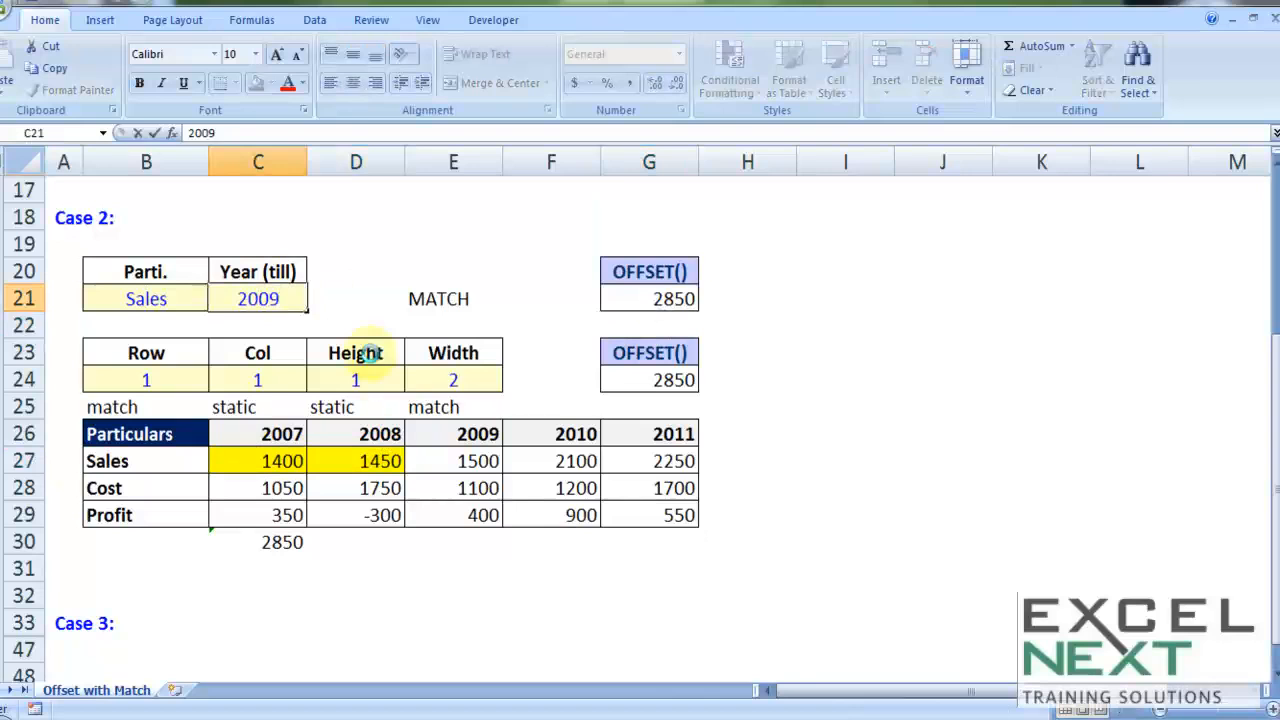
key(Return)
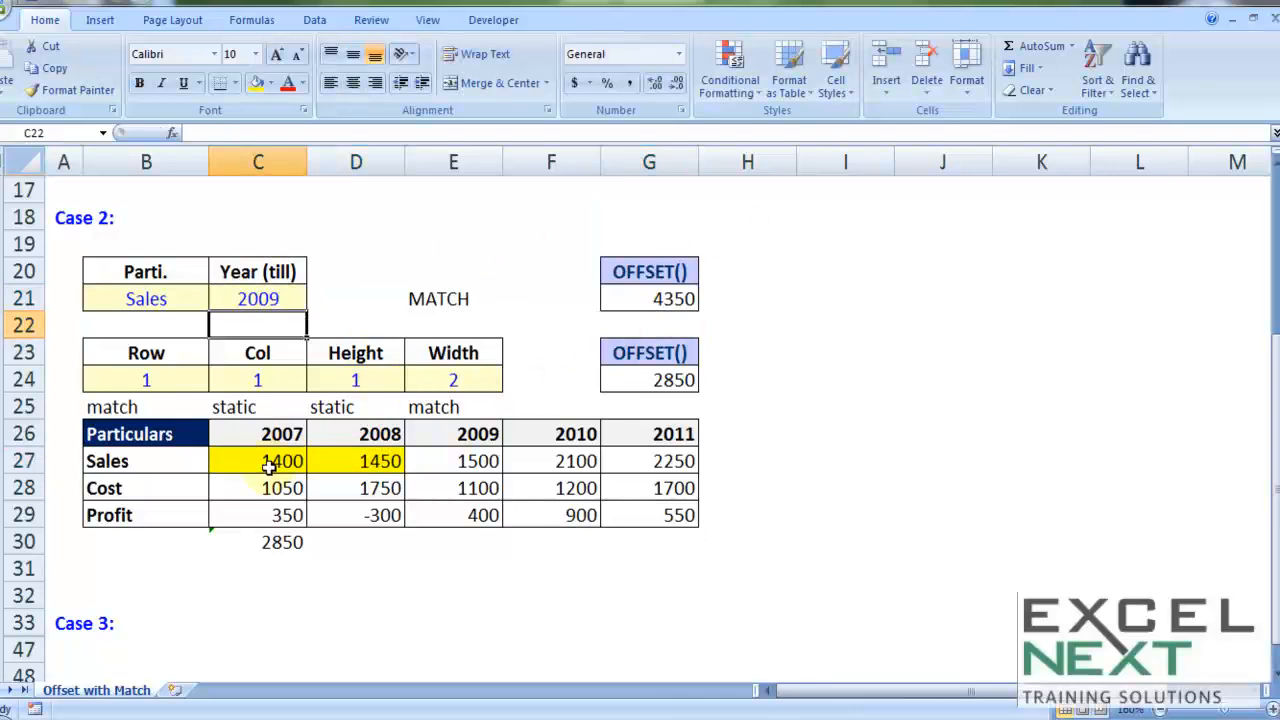
drag(268, 466, 483, 462)
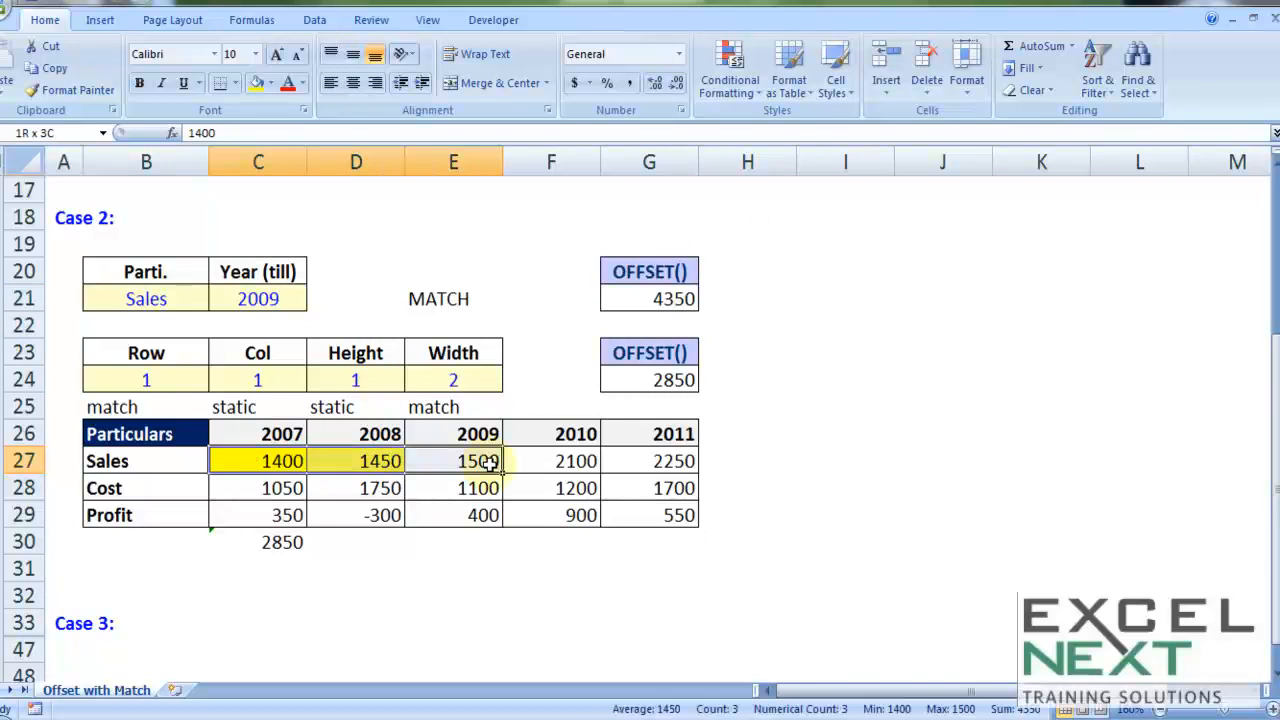
Step: Set the Parti. input in B21 to cost and select the 2007 to 2009 Cost figures to check the sum
click(137, 298)
text(cost)
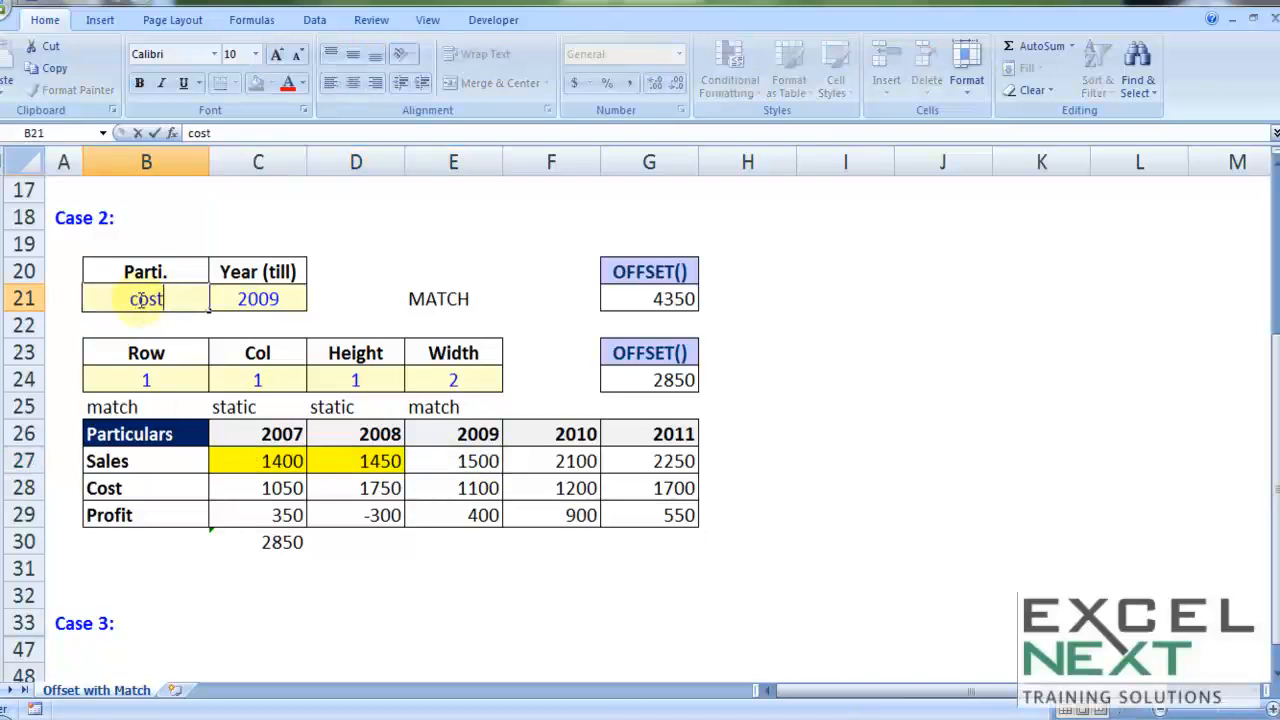
key(Tab)
drag(249, 487, 447, 487)
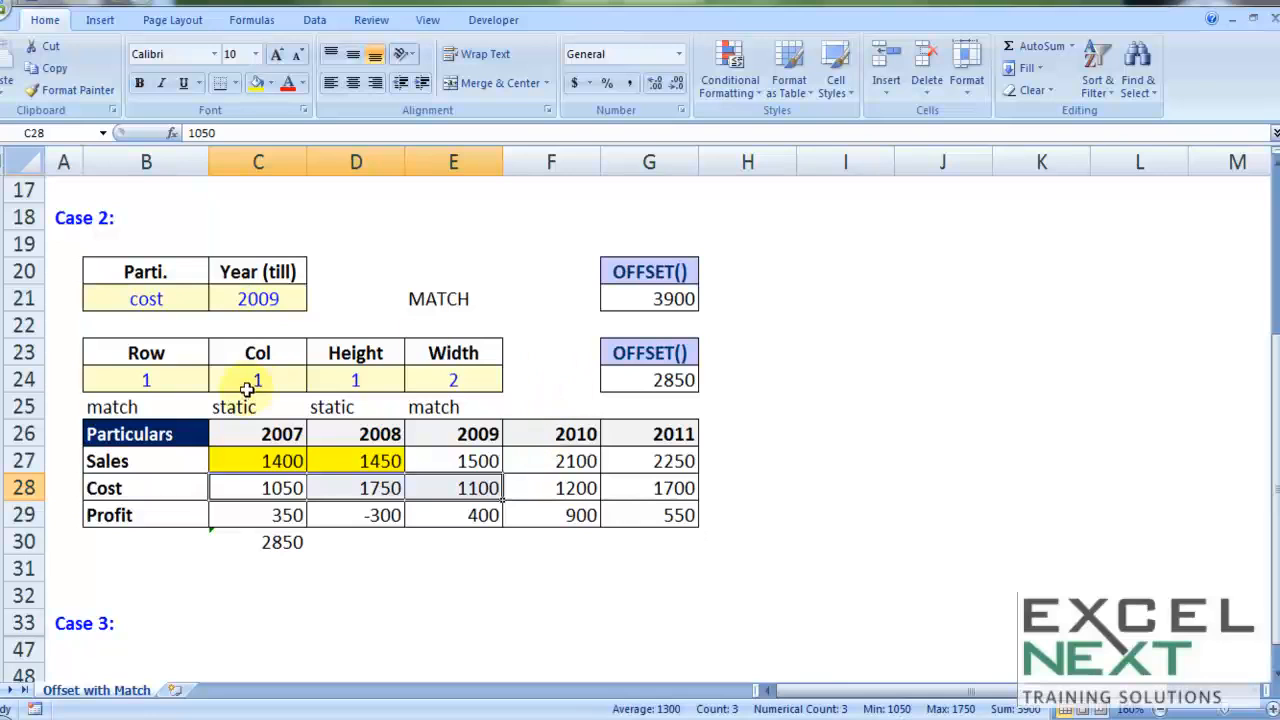
Step: Examine the Case 2 OFFSET arguments in row 24, their match and static labels, and the Particulars column
click(148, 385)
click(240, 378)
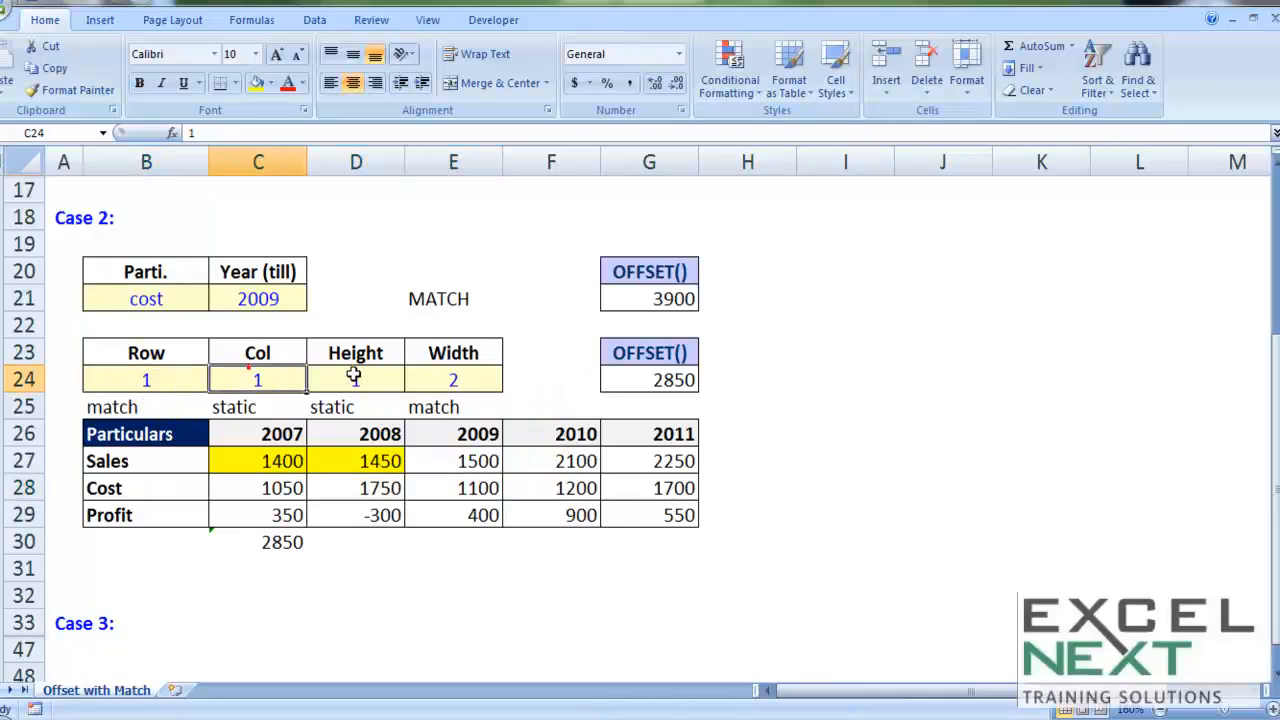
click(355, 378)
click(470, 378)
click(348, 371)
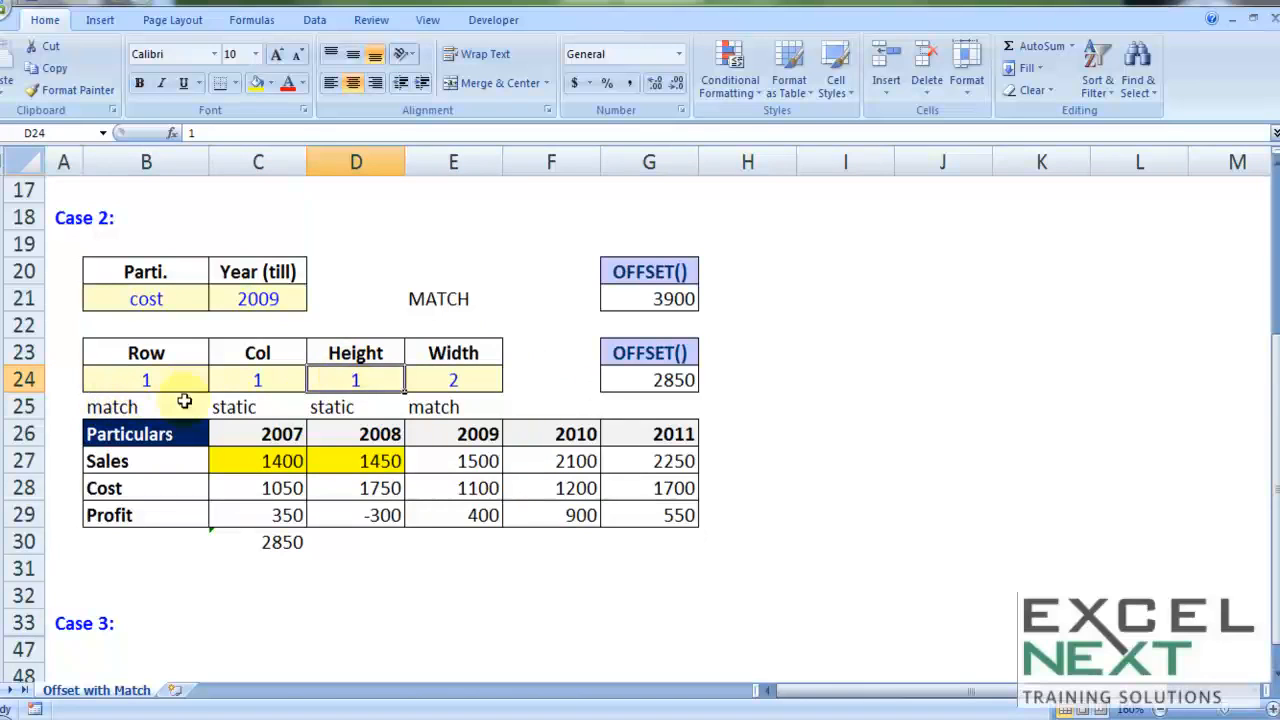
drag(219, 407, 346, 414)
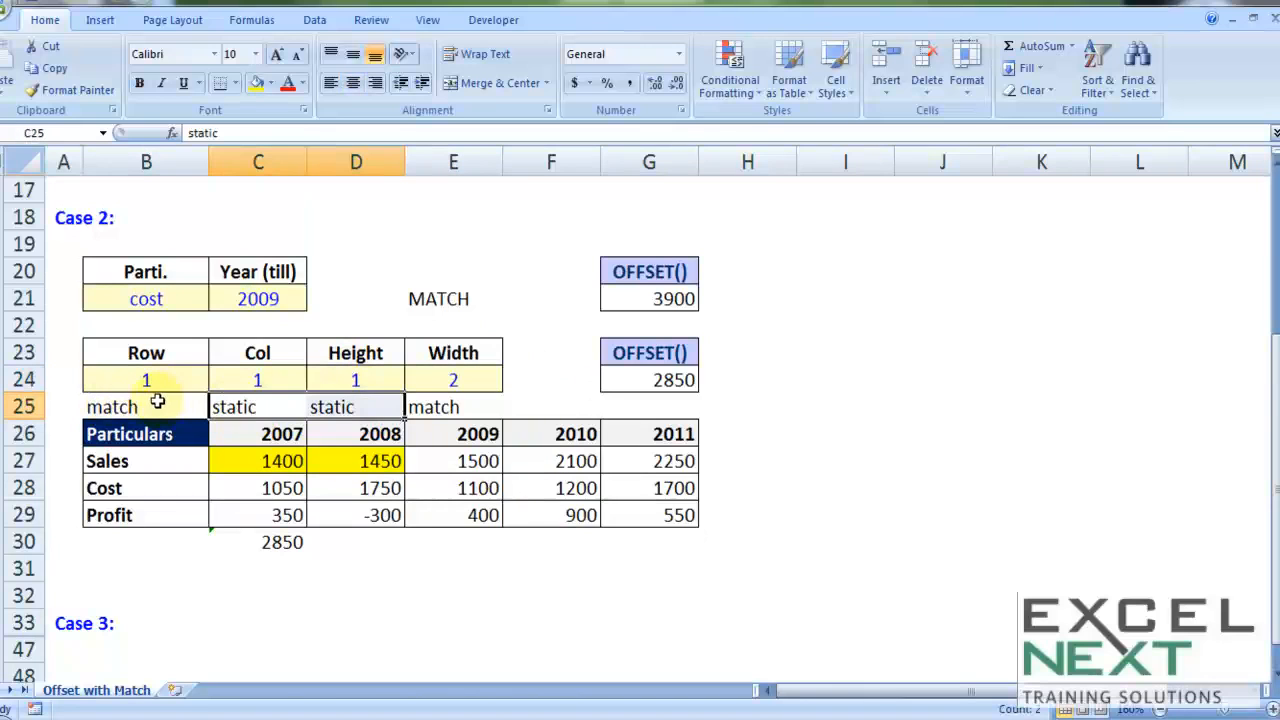
click(155, 403)
click(425, 405)
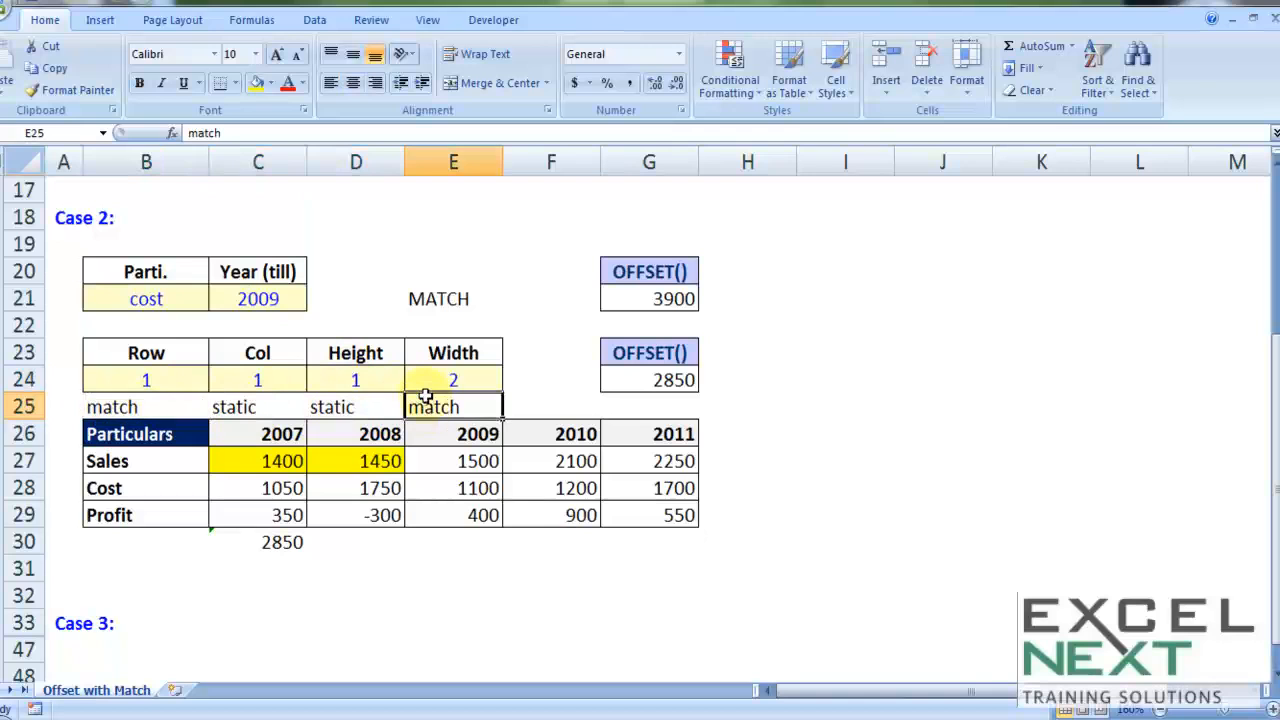
drag(145, 436, 143, 509)
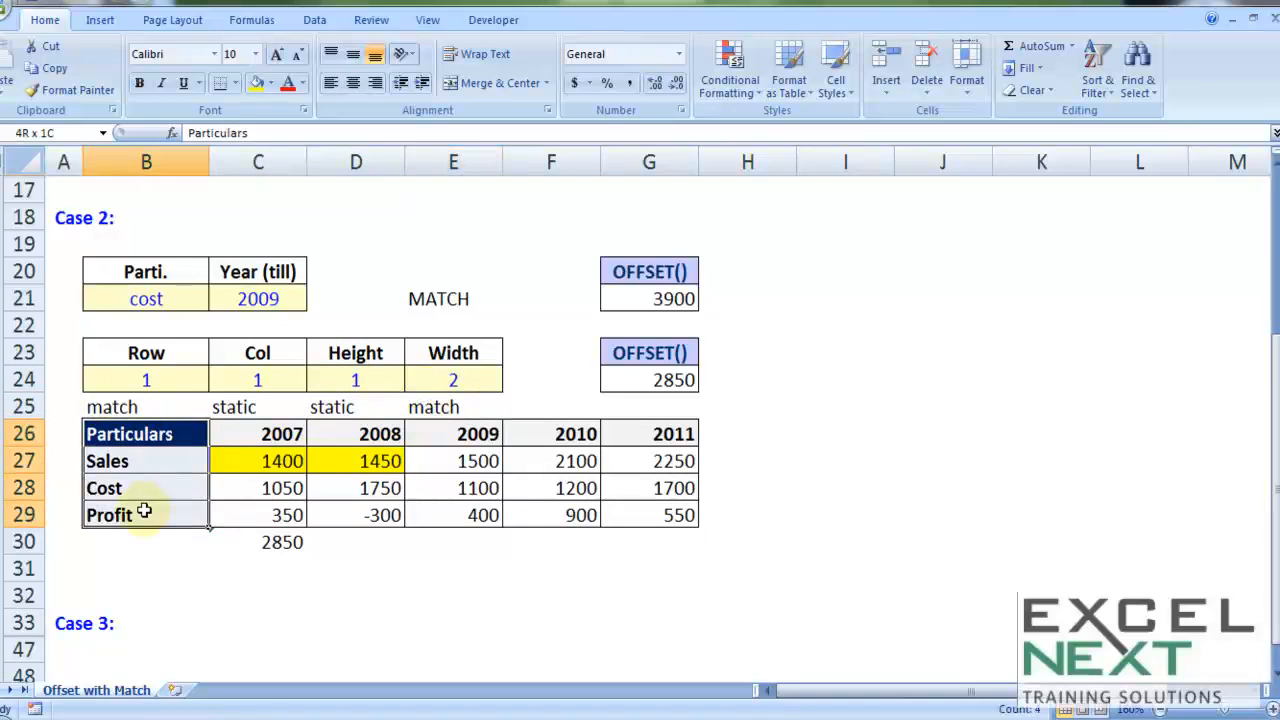
key(ctrl+c)
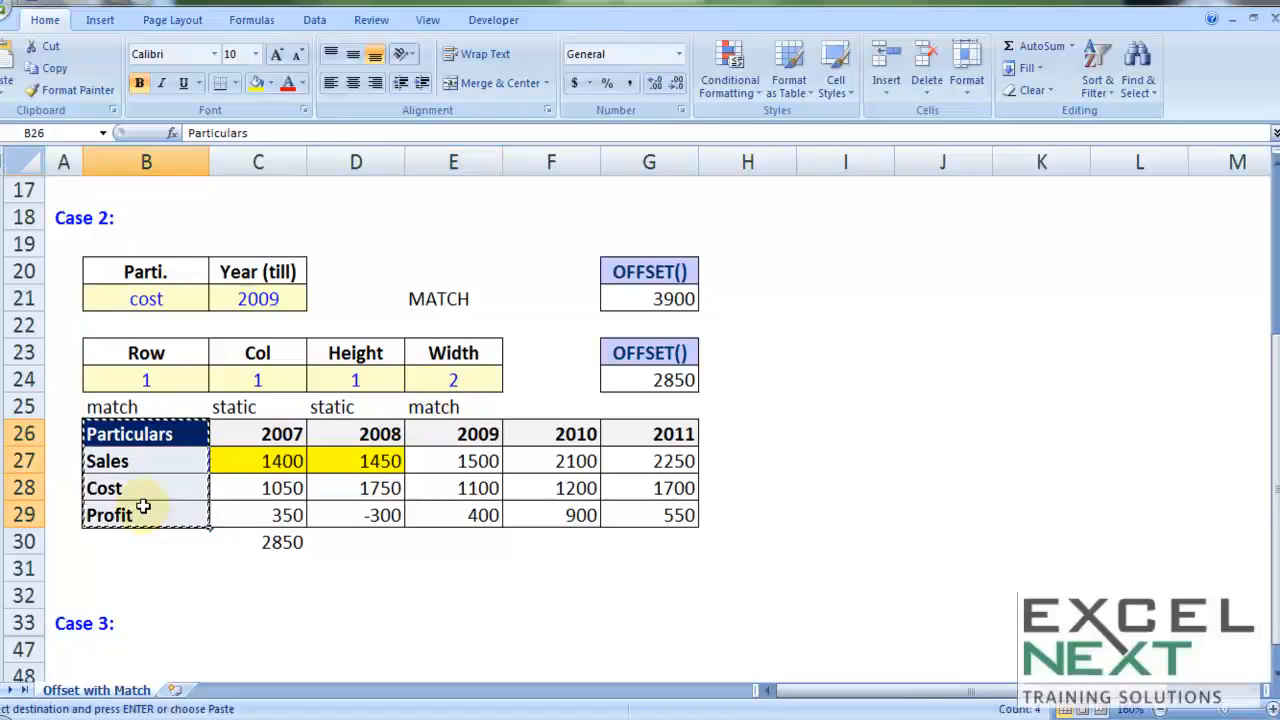
drag(144, 460, 149, 514)
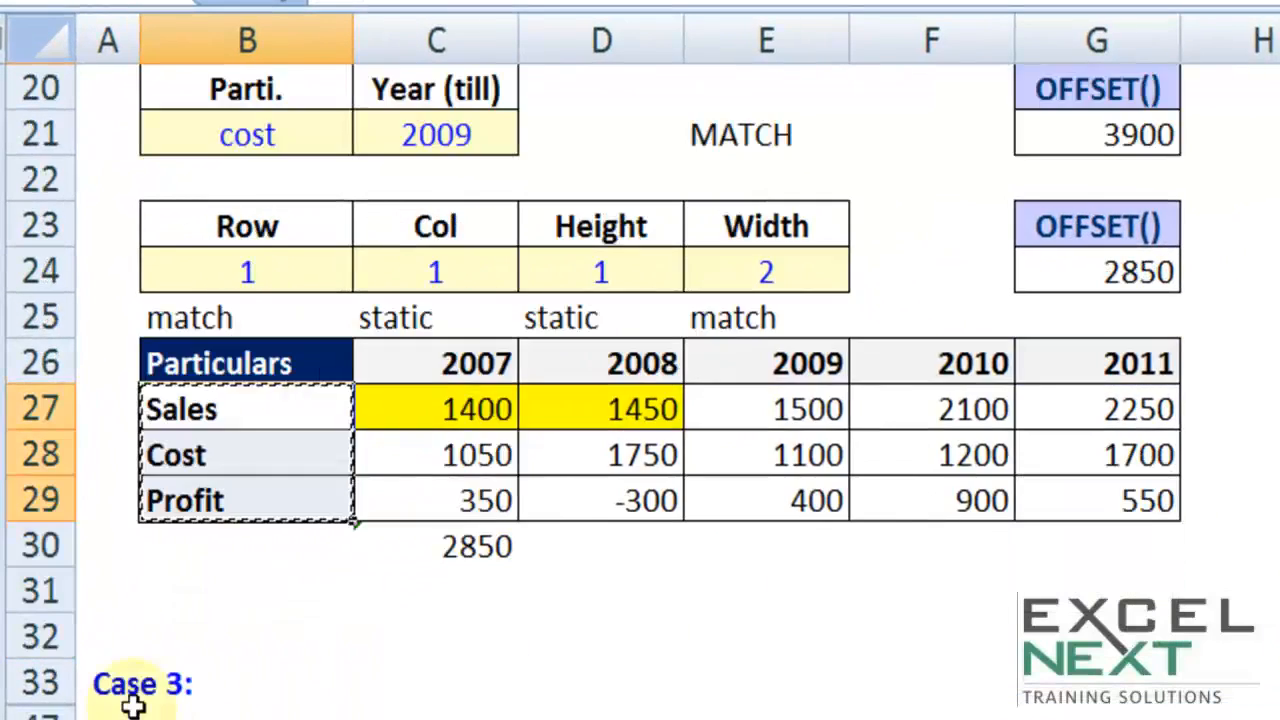
Step: Unhide the Case 3 rows and go through the month labels Jan, Feb and Mar in column B
scroll(134, 706, down, 2)
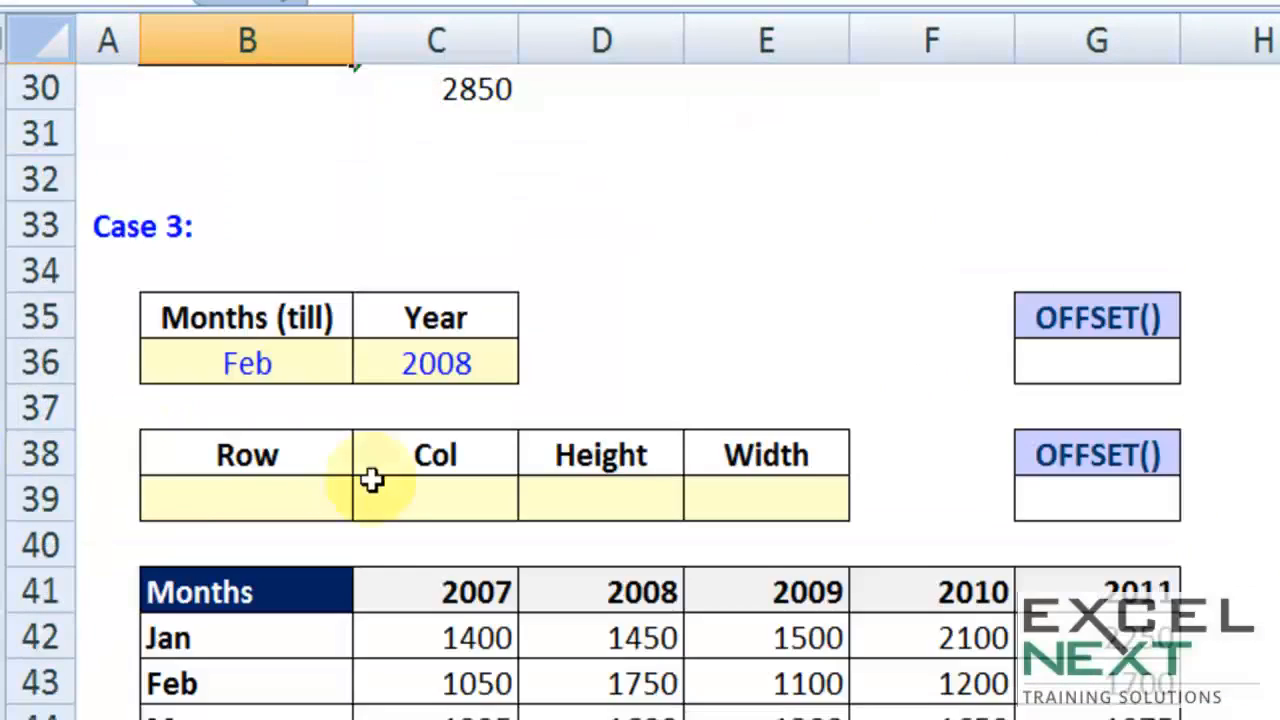
scroll(371, 480, down, 1)
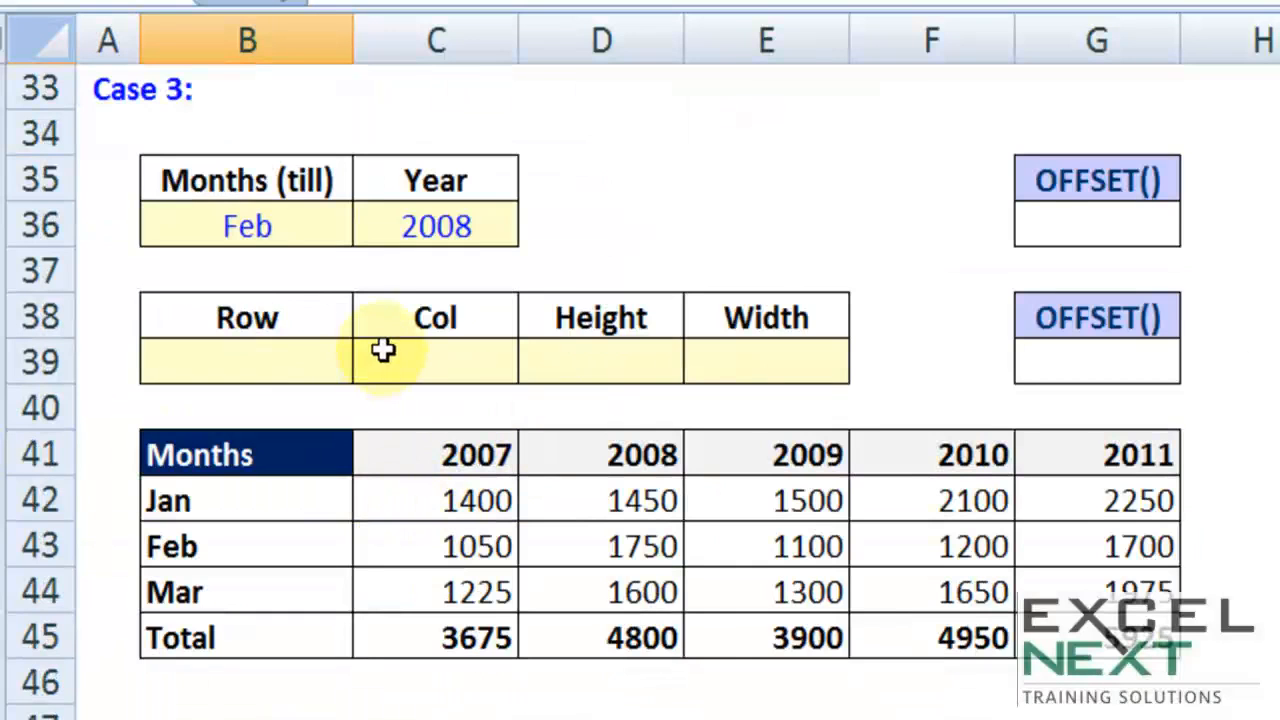
click(200, 500)
click(186, 546)
click(194, 598)
click(205, 500)
click(200, 548)
click(196, 598)
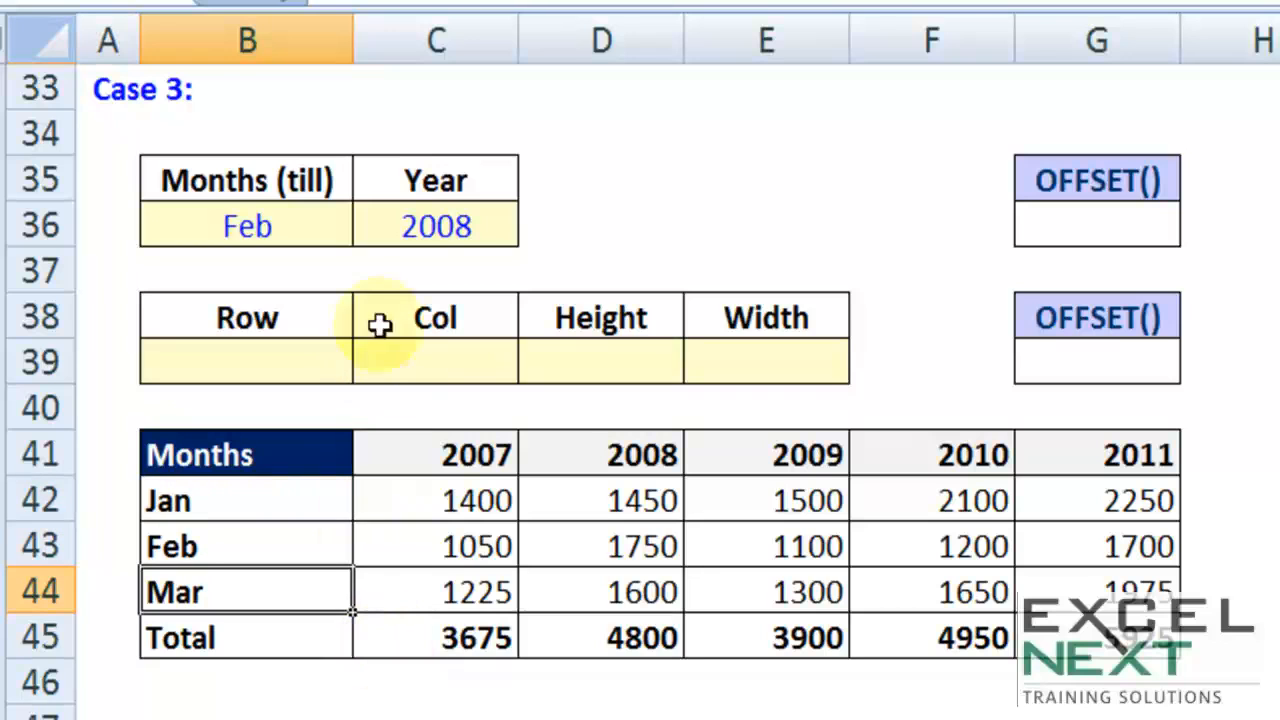
Step: Fill the 2008 figures for Jan and Feb, D42:D43, with yellow to match the Case 3 month and year inputs
click(443, 229)
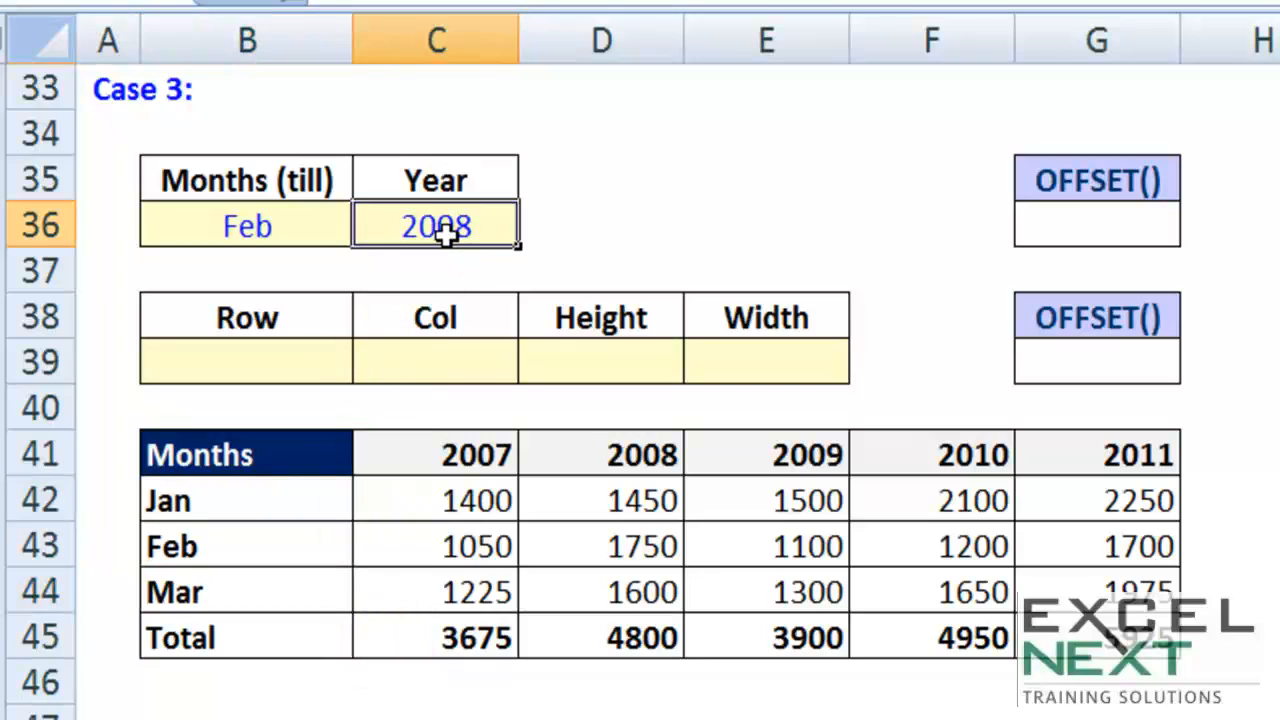
click(279, 228)
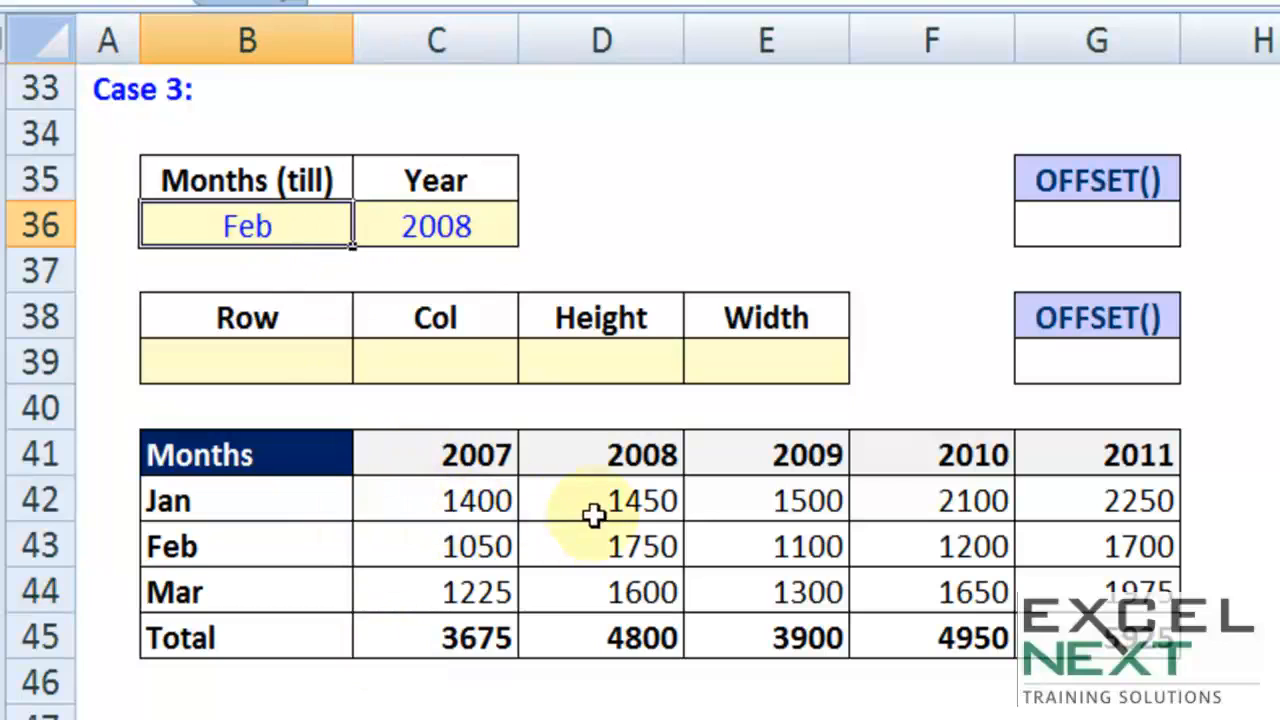
drag(594, 512, 594, 540)
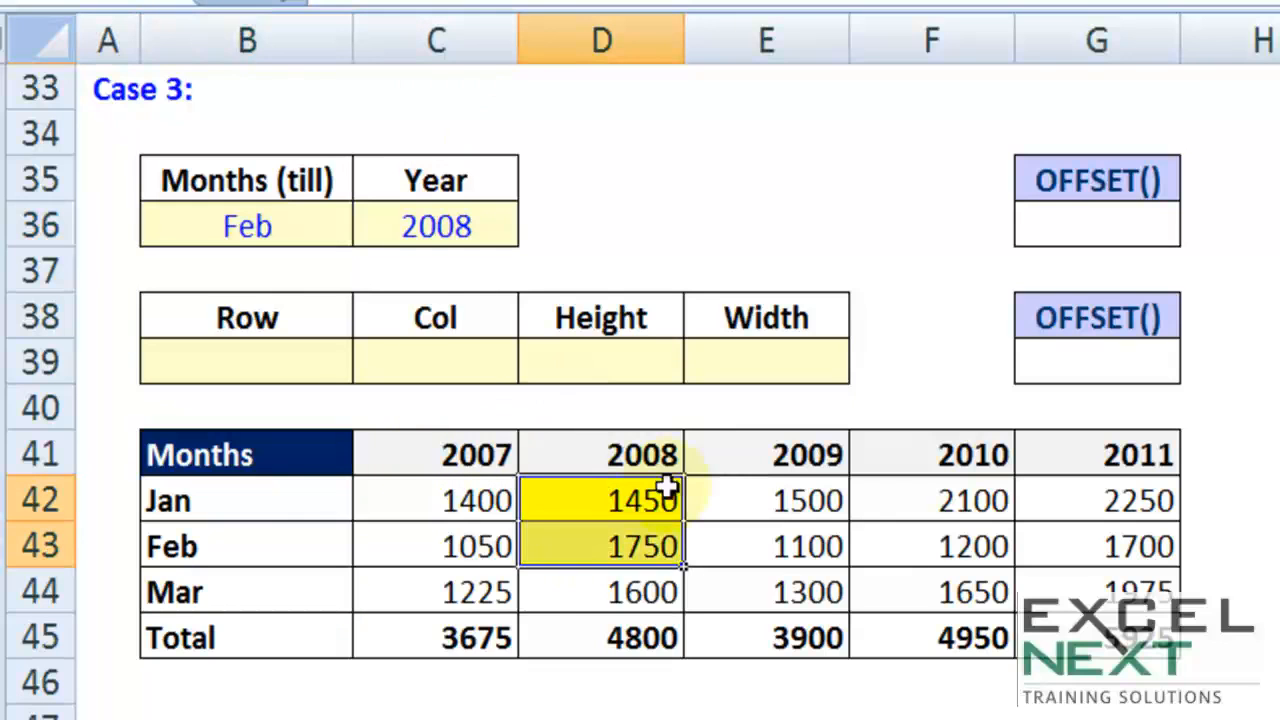
Step: Set the Months (till) input in B36 to Mar and fill the 2008 figures D42:D44 with yellow
click(329, 213)
text(Mar)
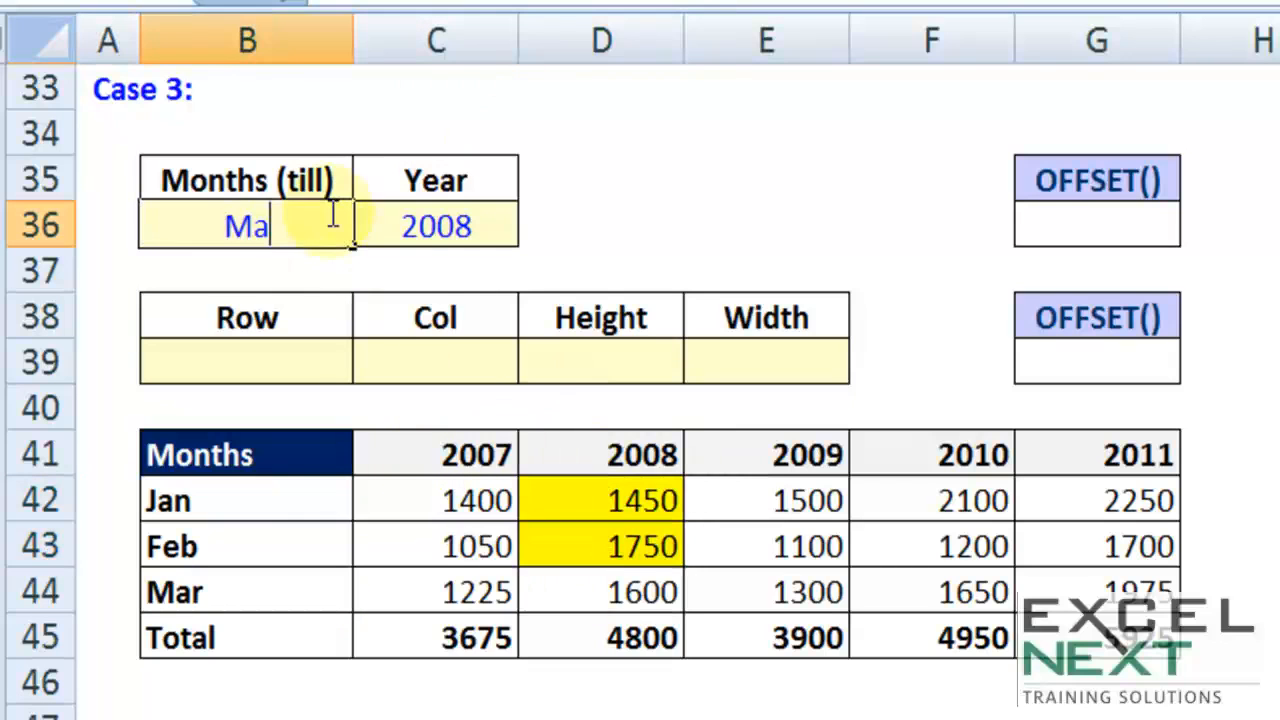
key(Tab)
drag(589, 487, 590, 598)
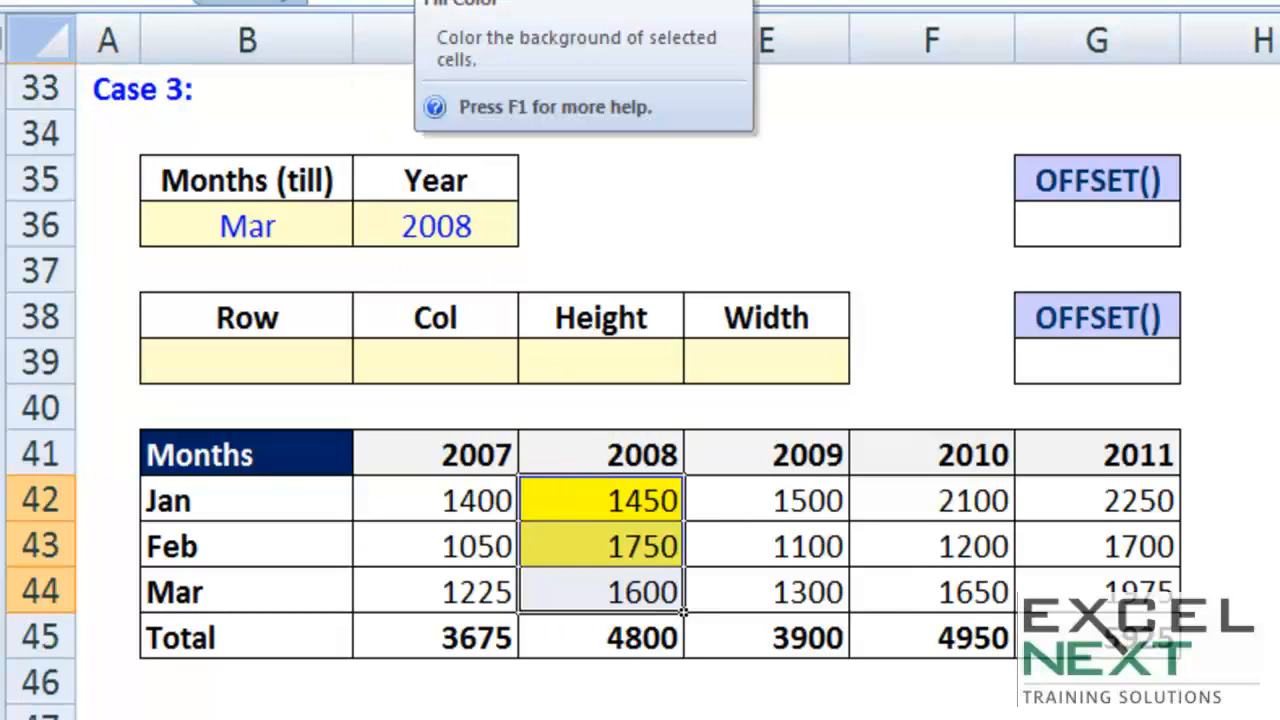
click(424, 2)
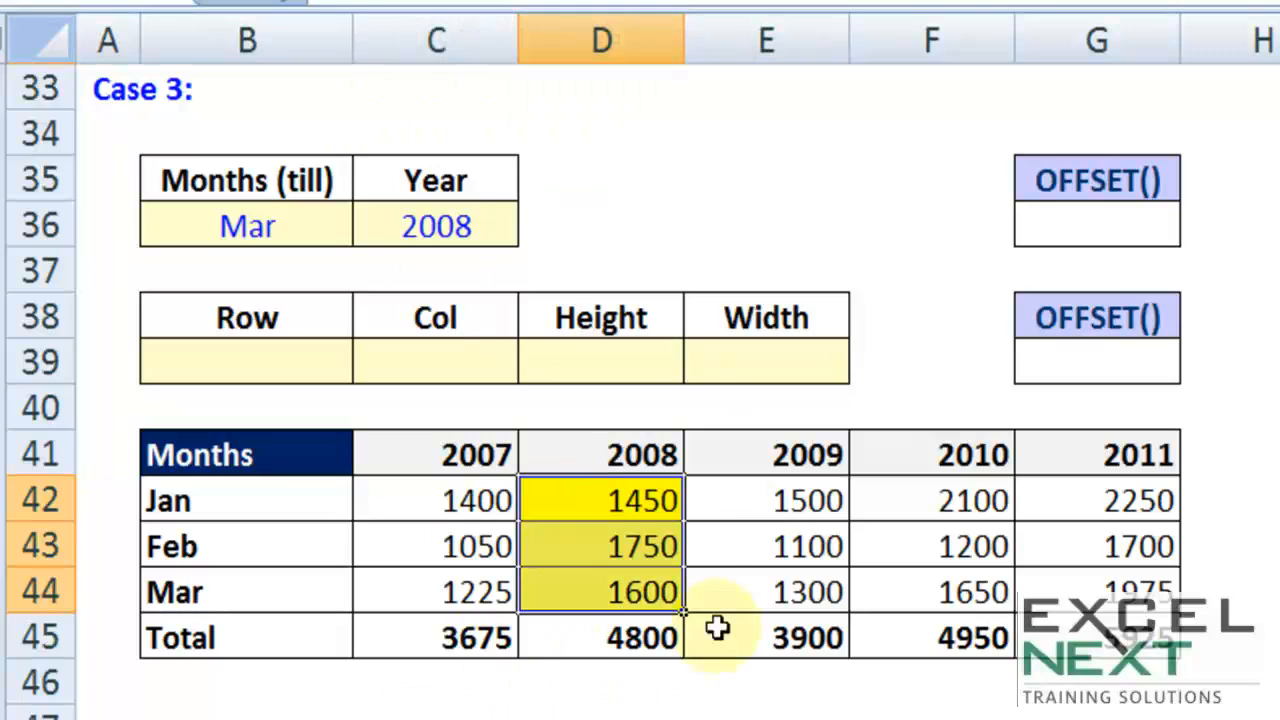
Step: Undo the yellow fill extended to the 2008 Mar figure and the Mar entry in Months (till)
click(285, 220)
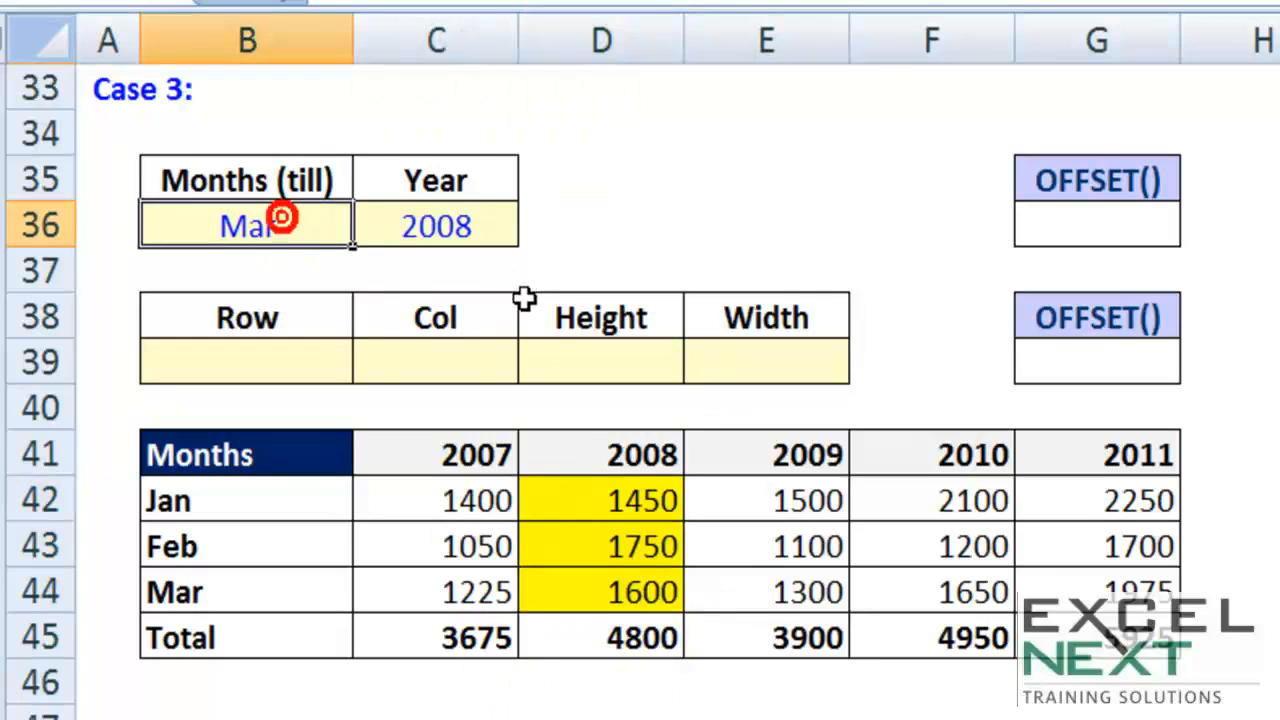
key(ctrl+z)
key(ctrl+z)
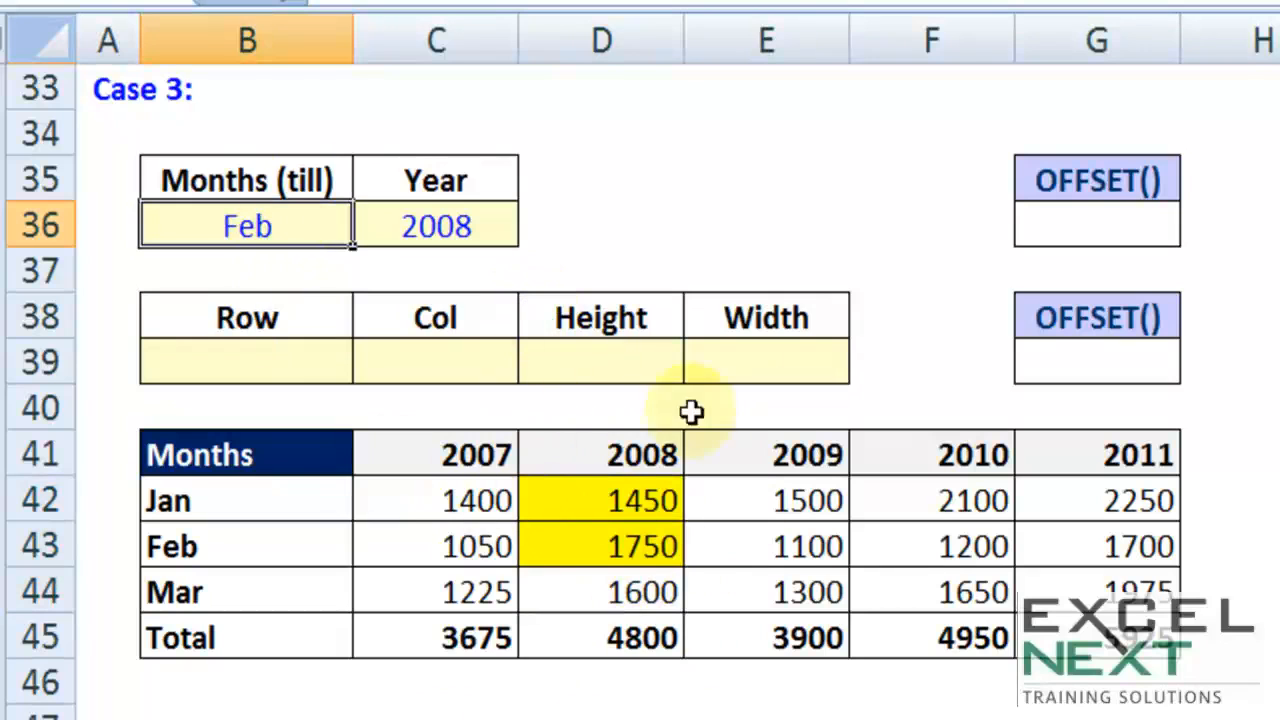
Step: Enter 1 as the Case 3 Row argument in B39, counting from the Months header to the Jan row
click(612, 500)
click(288, 462)
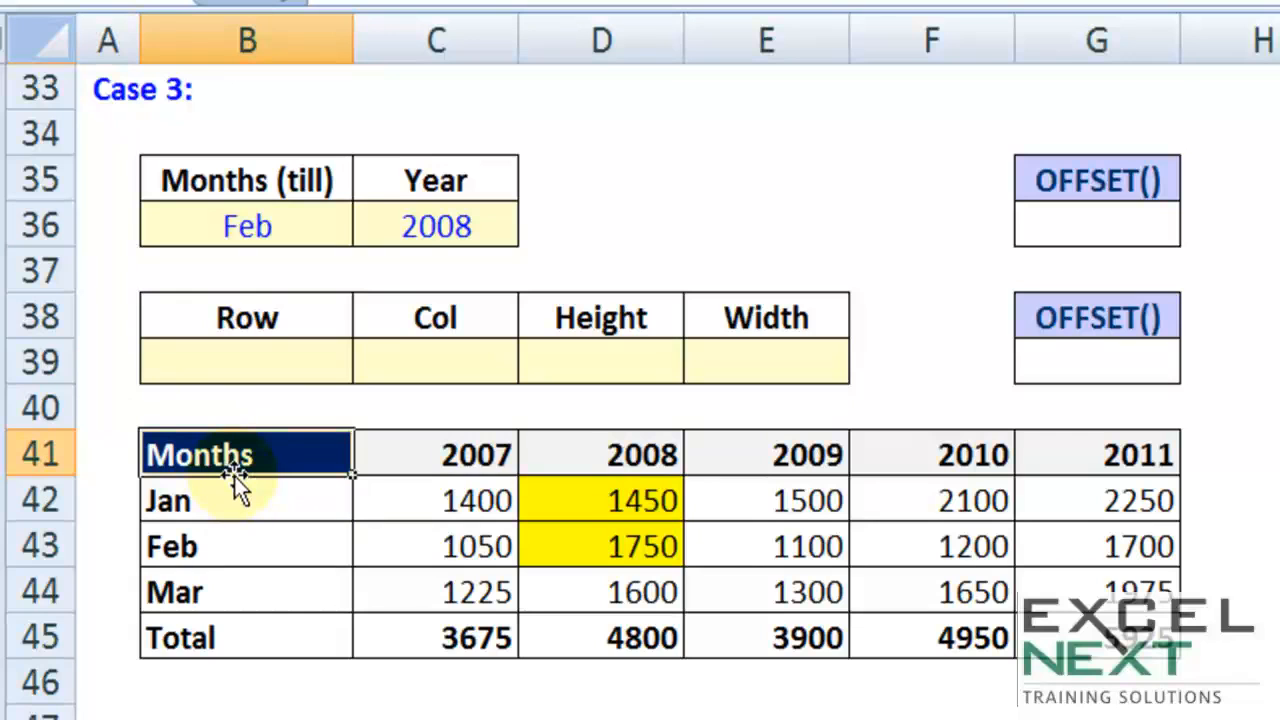
click(253, 358)
text(1)
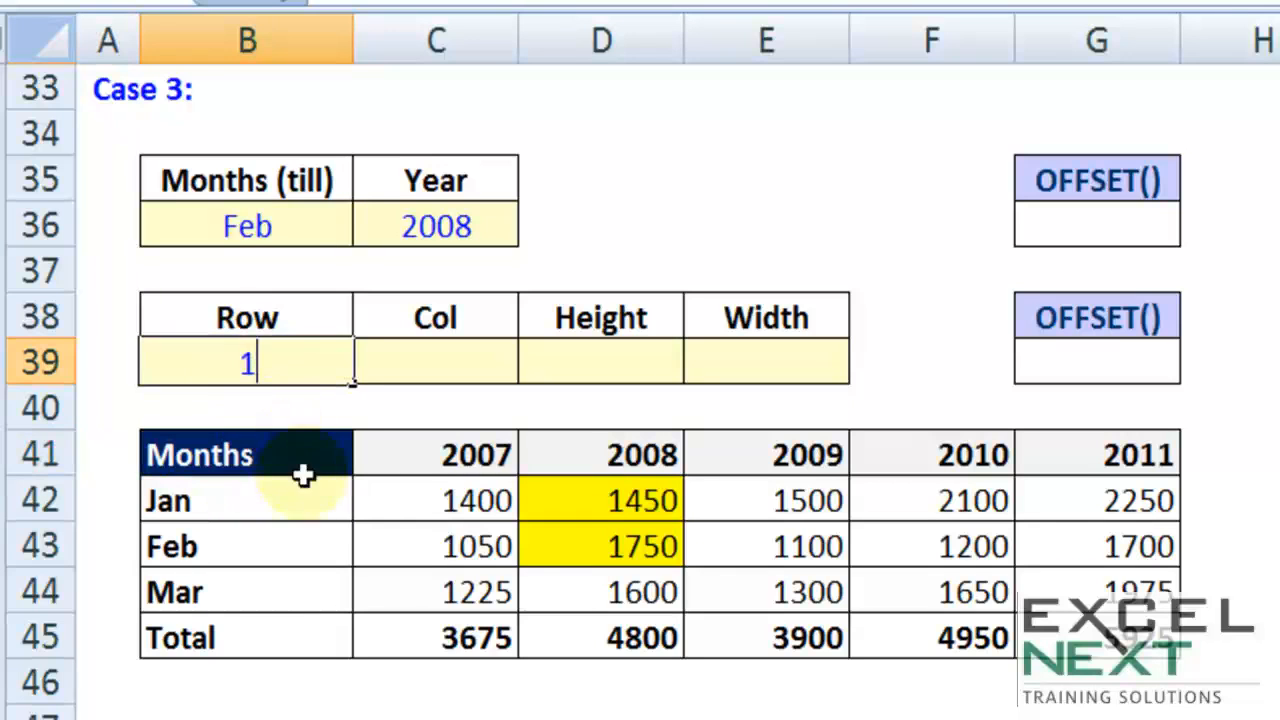
click(310, 500)
Step: Compare the 2007 and 2008 columns against the Months header and label the Case 3 Col argument match in C40
drag(555, 494, 626, 594)
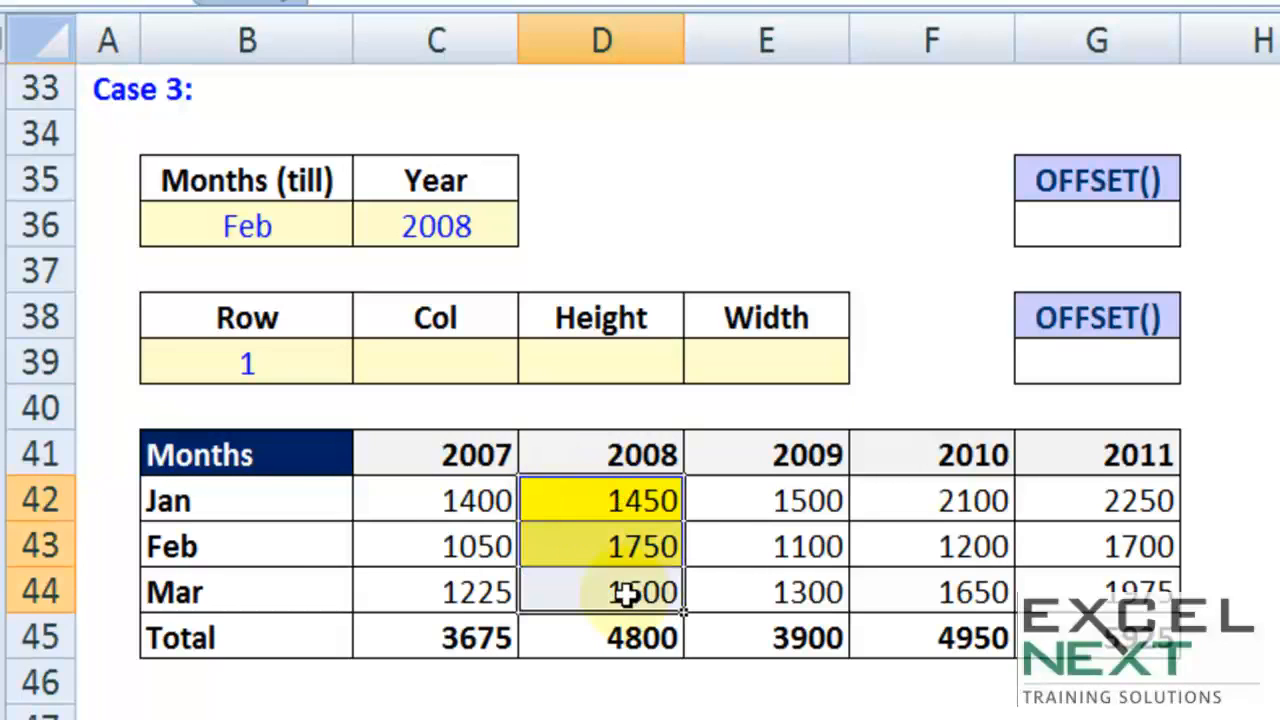
click(603, 497)
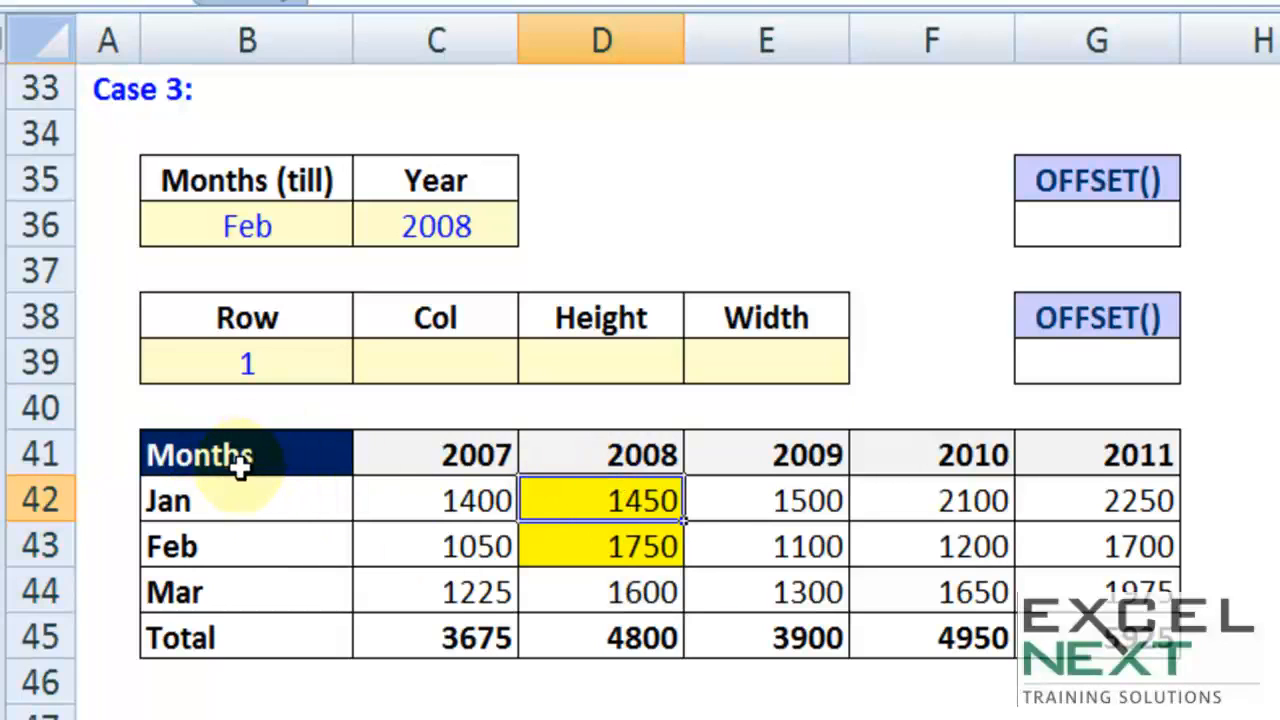
click(480, 365)
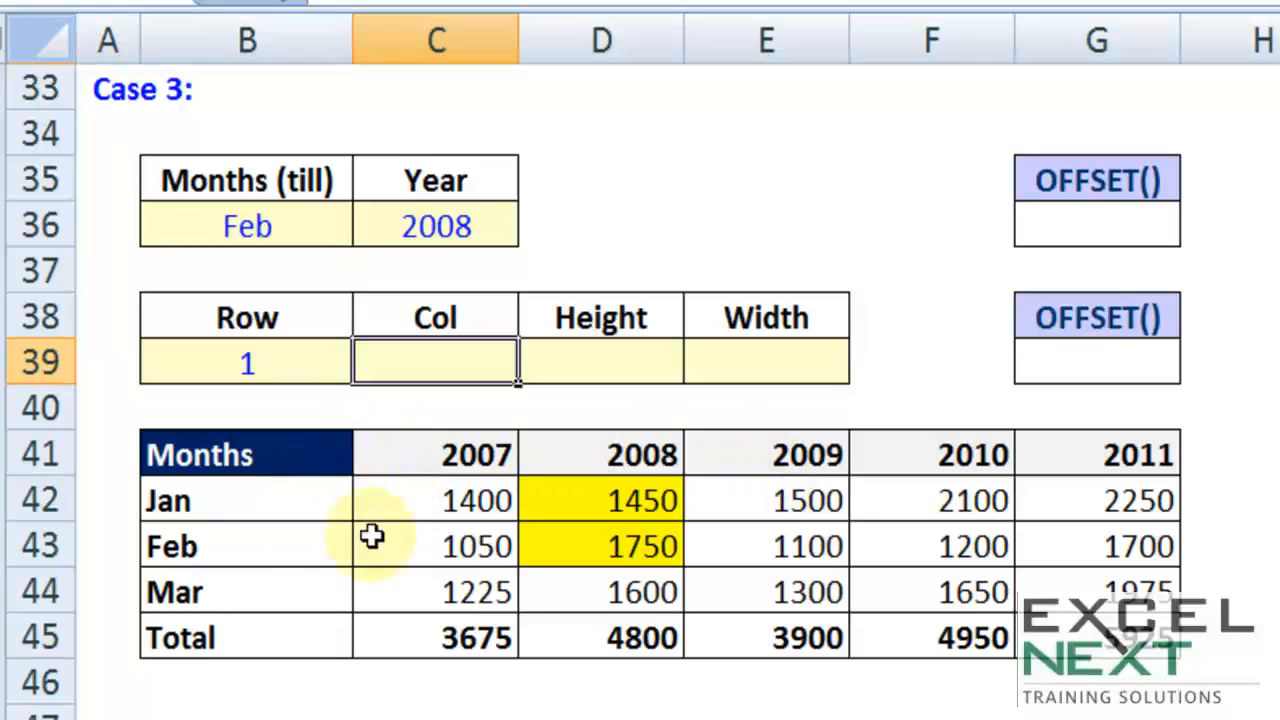
drag(455, 497, 446, 582)
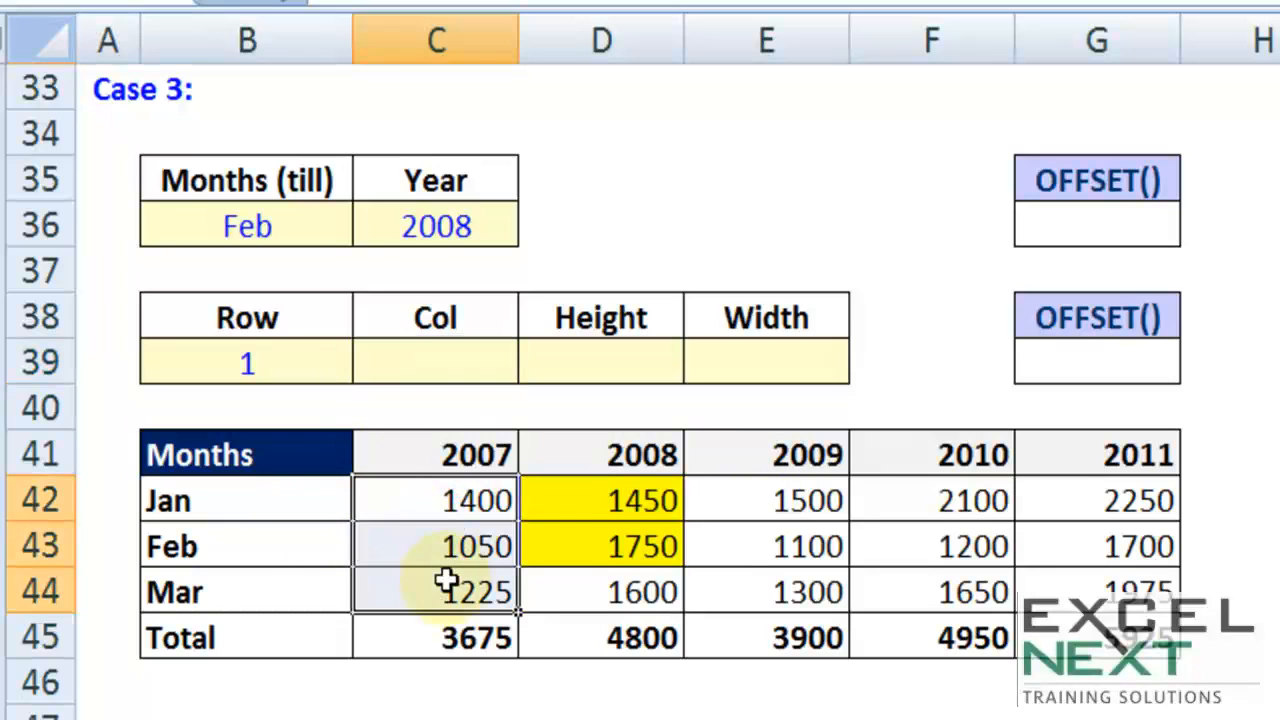
click(317, 462)
click(617, 470)
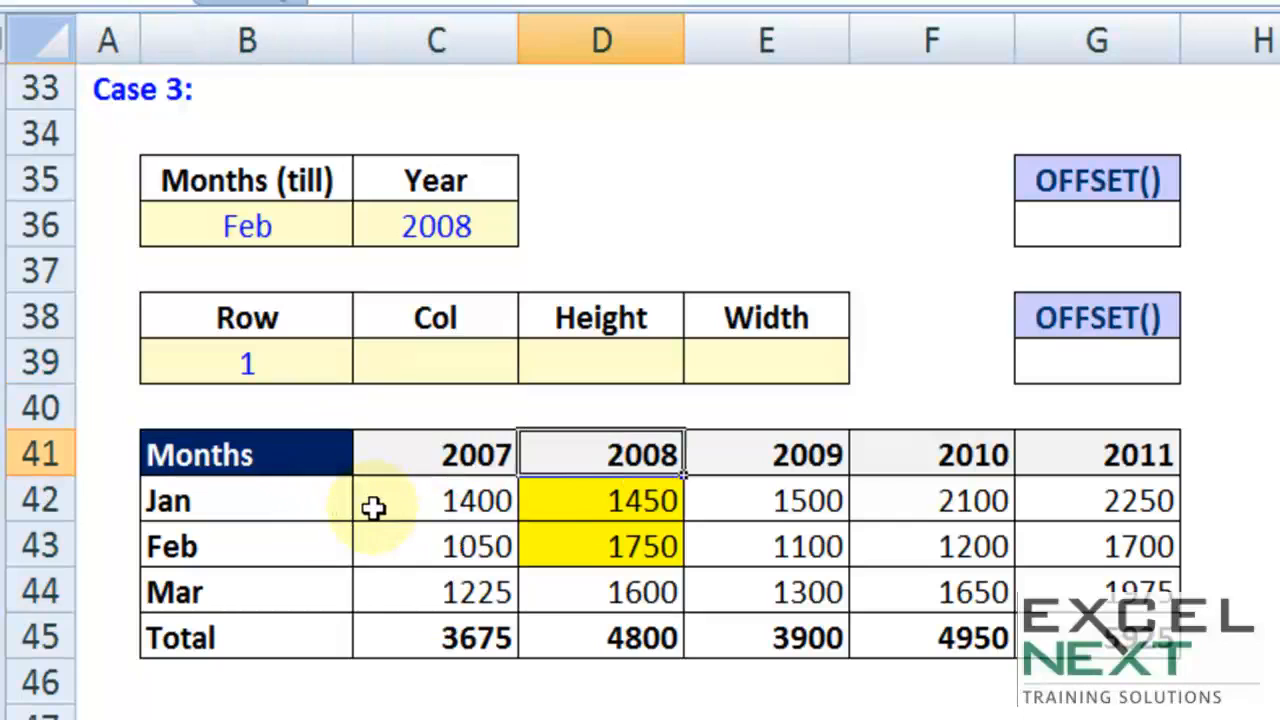
drag(599, 505, 596, 556)
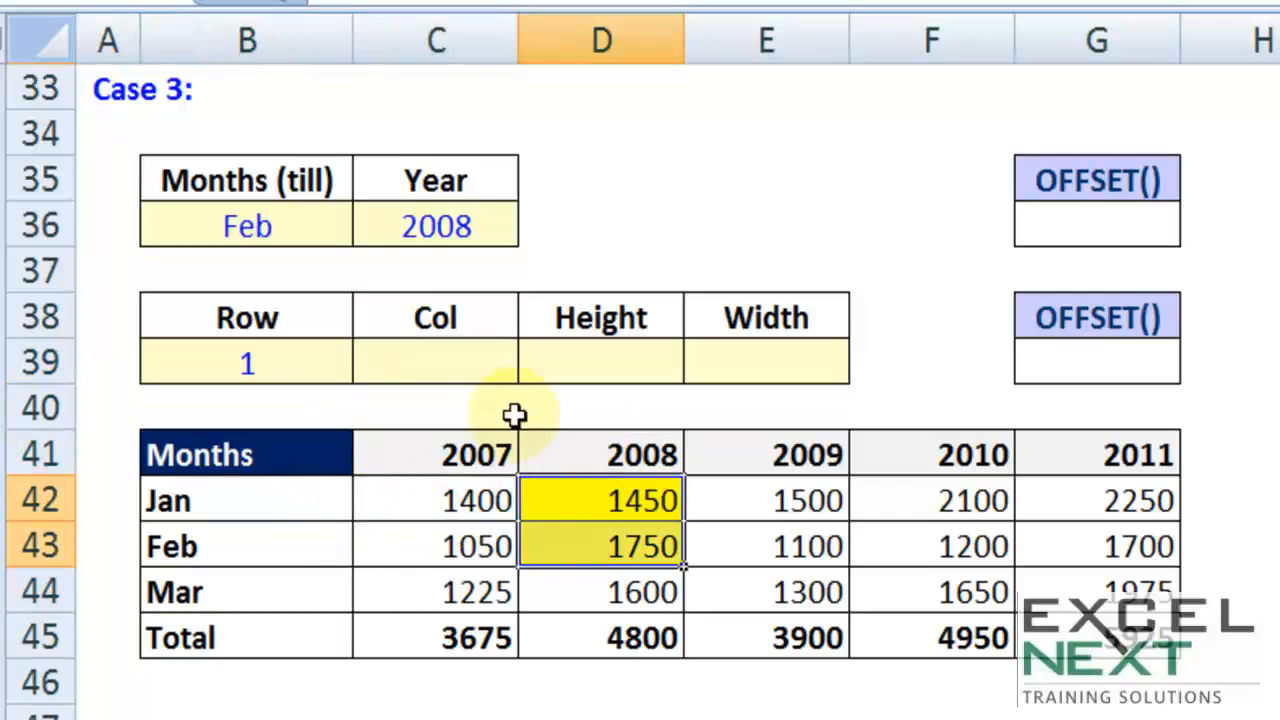
click(416, 416)
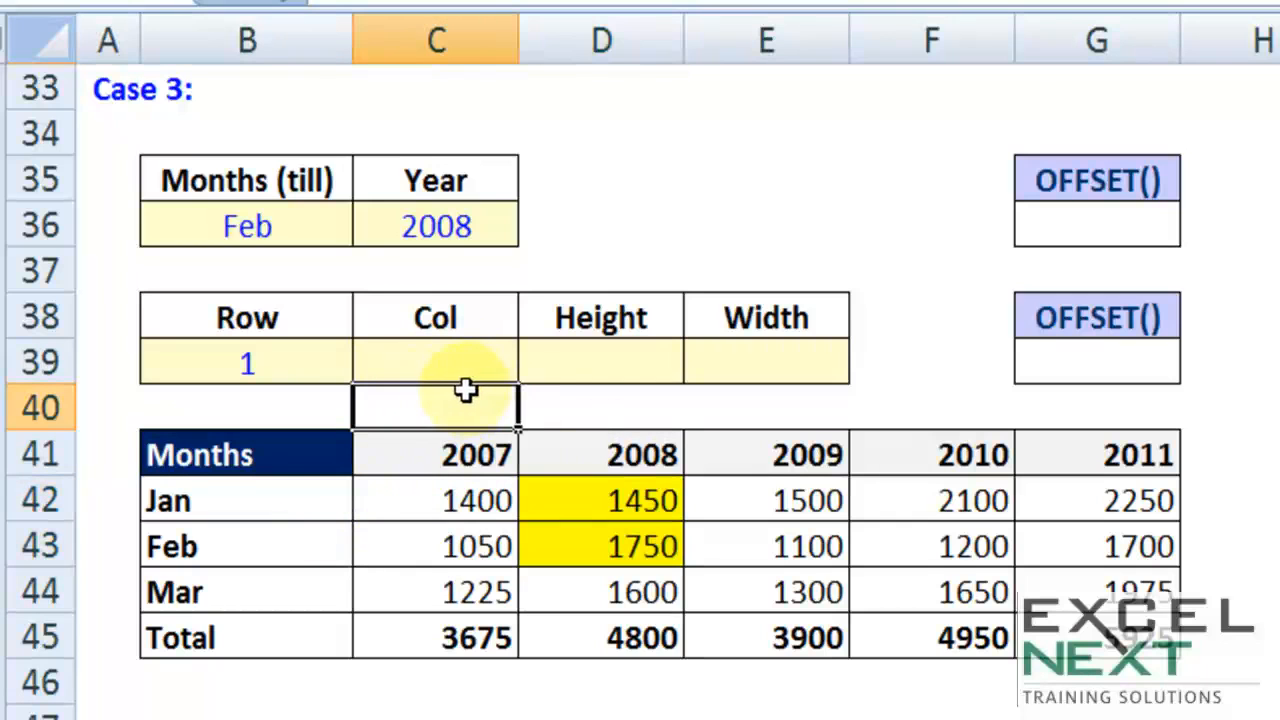
text(match)
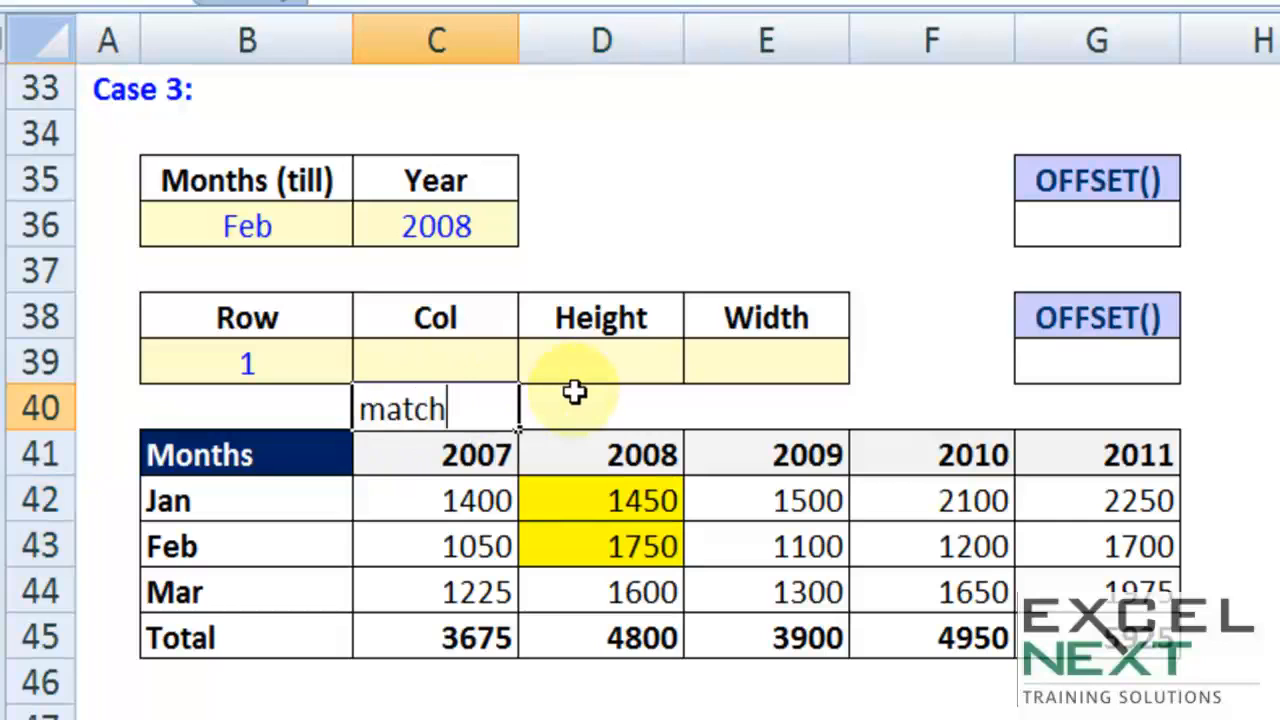
Step: Enter 2 as the Case 3 Col argument in C39
click(575, 392)
click(425, 368)
text(2)
click(725, 407)
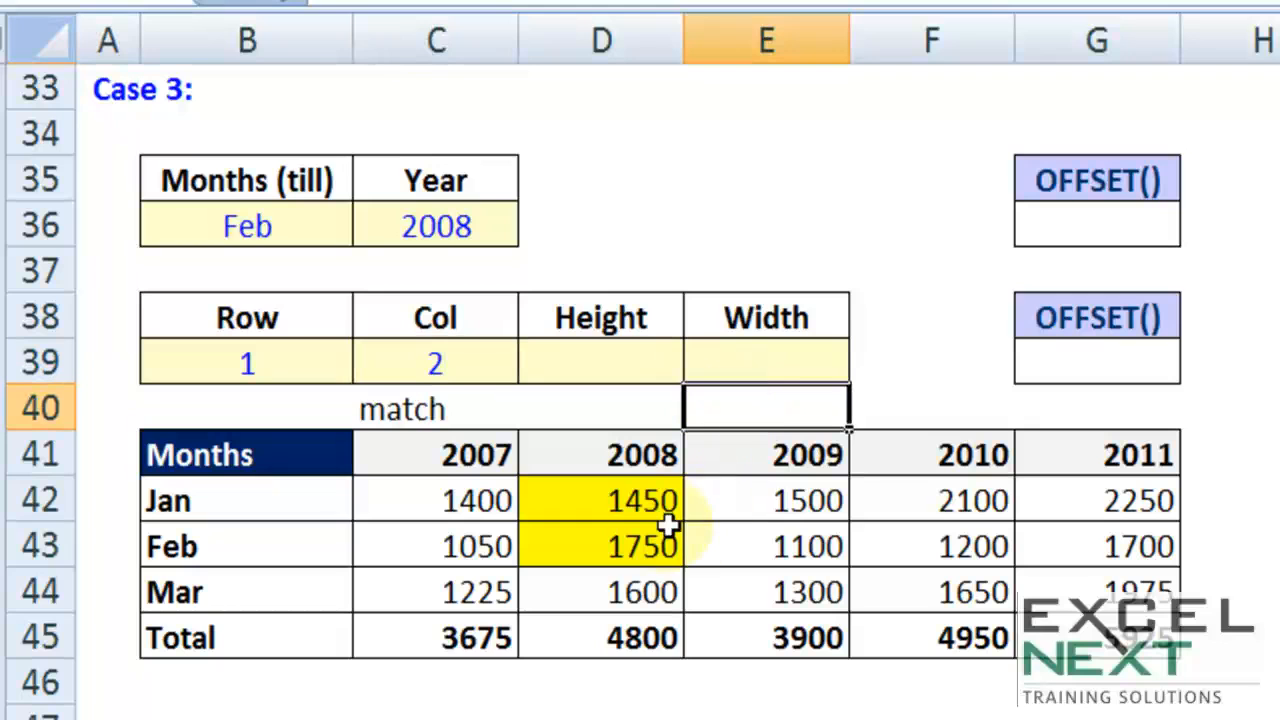
Step: Enter 3 as the Case 3 Height argument in D39, checking the month rows, and label it match in D40
drag(595, 488, 591, 554)
drag(230, 495, 220, 562)
click(608, 360)
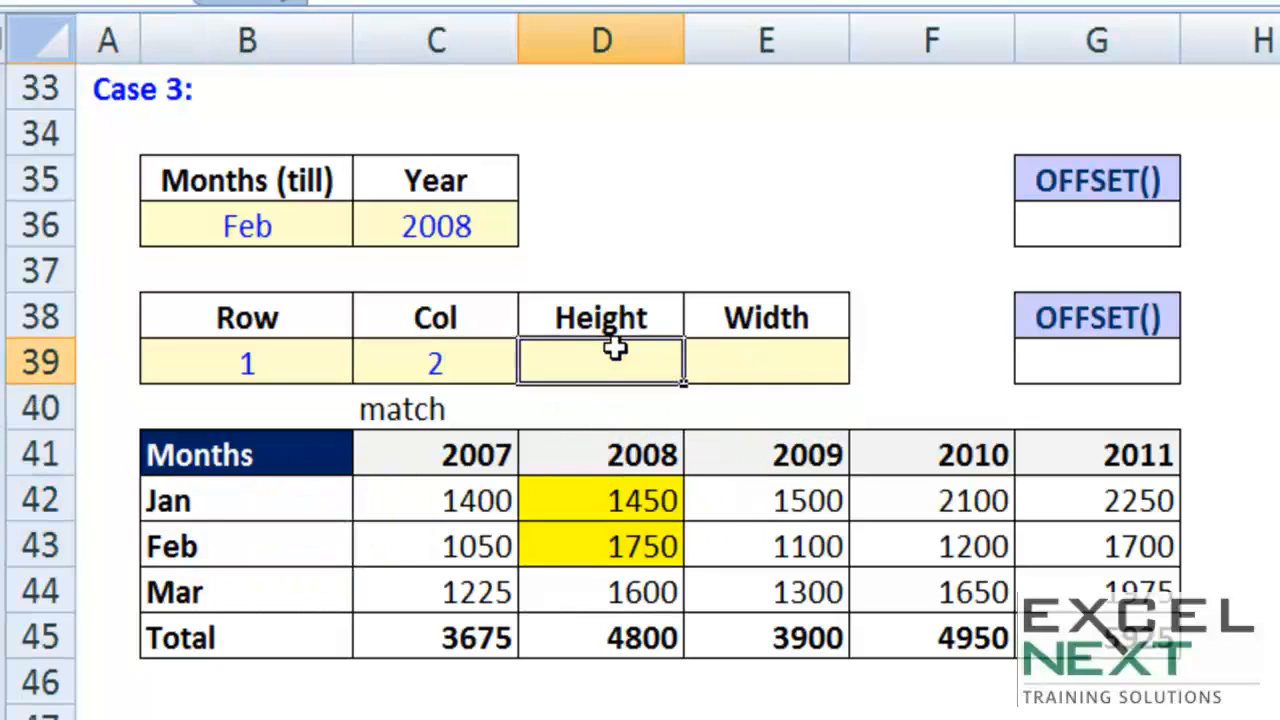
drag(261, 500, 246, 626)
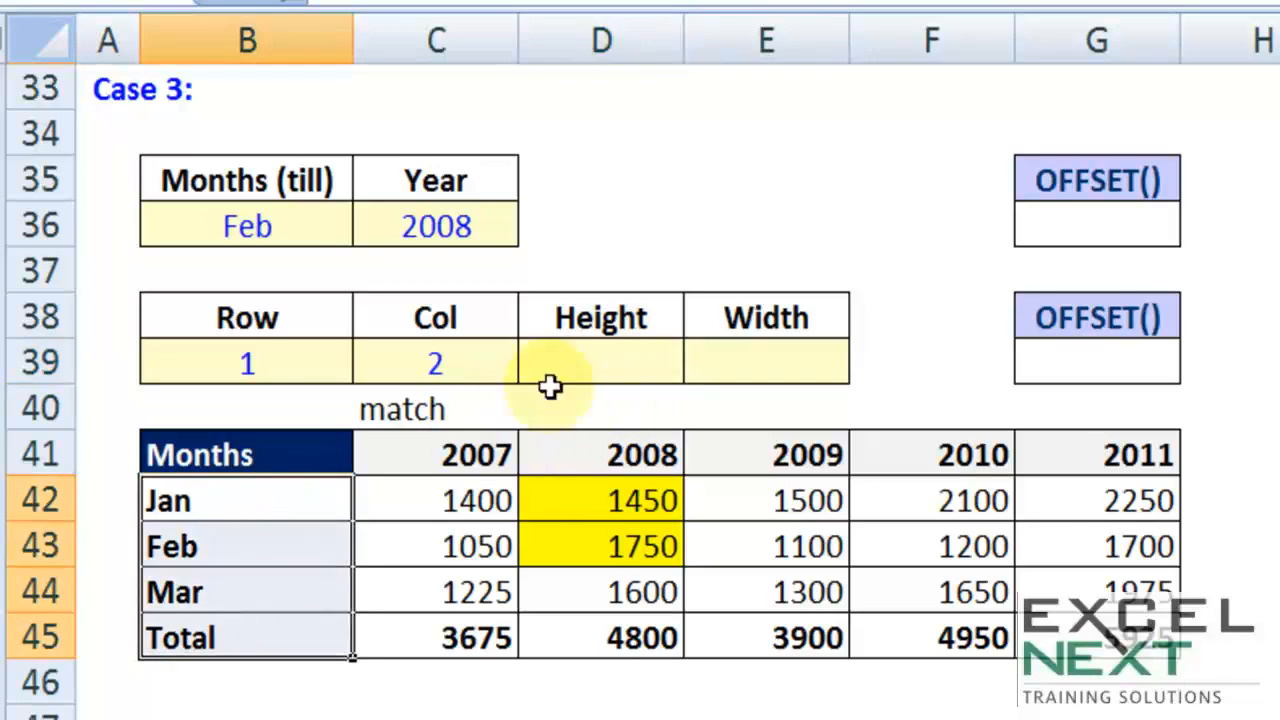
click(617, 361)
text(3)
key(Return)
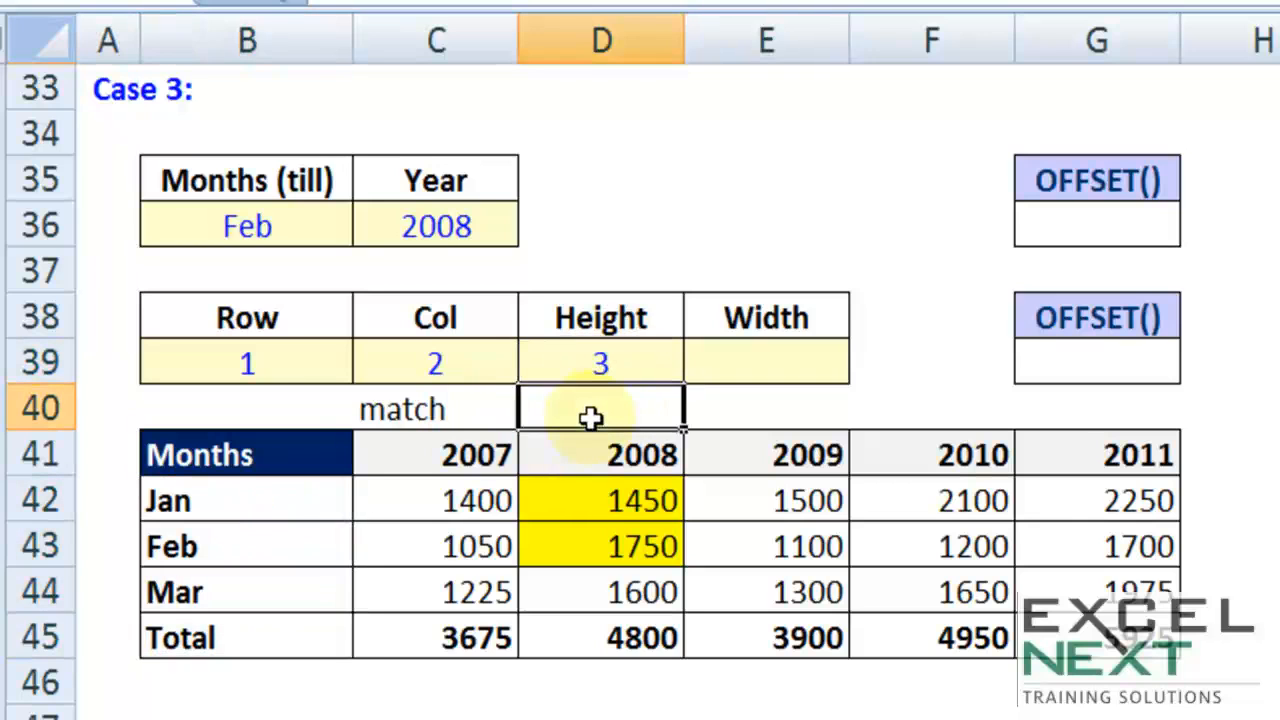
text(match)
key(Tab)
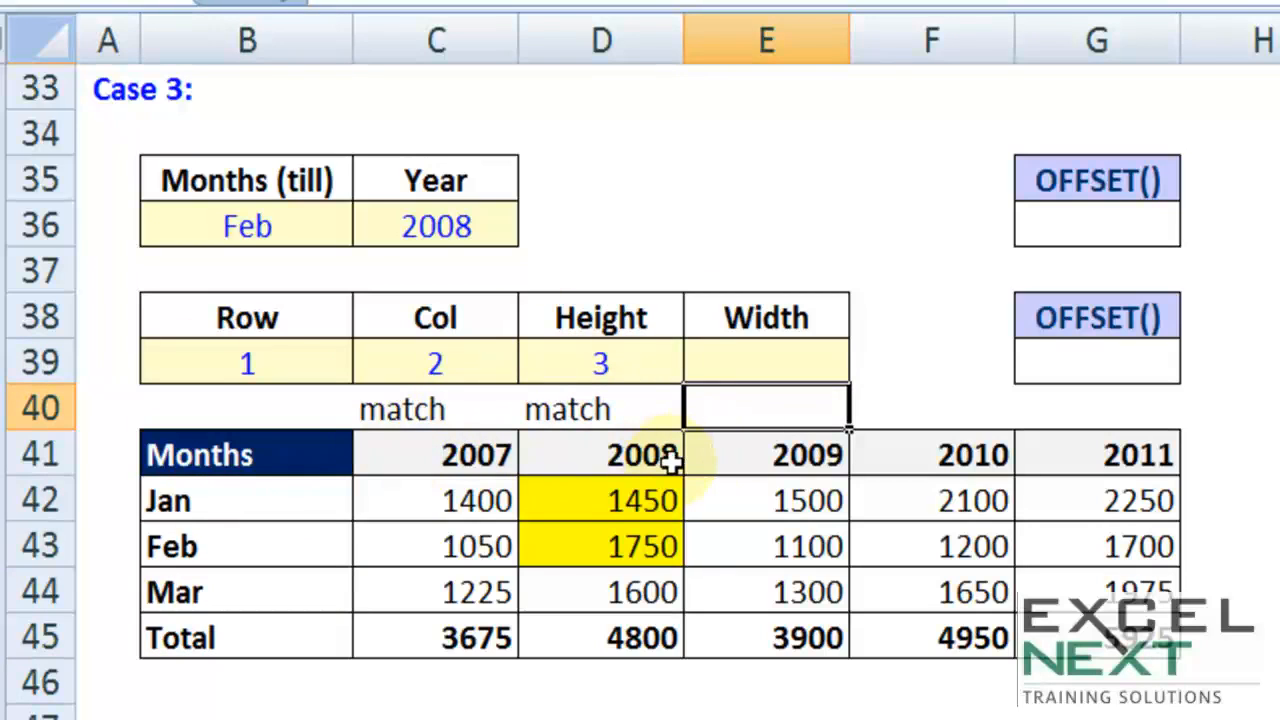
Step: Compare the Jan and Feb figures of the 2009 to 2011 columns and enter 1 as the Width argument in E39
drag(786, 500, 809, 560)
click(955, 515)
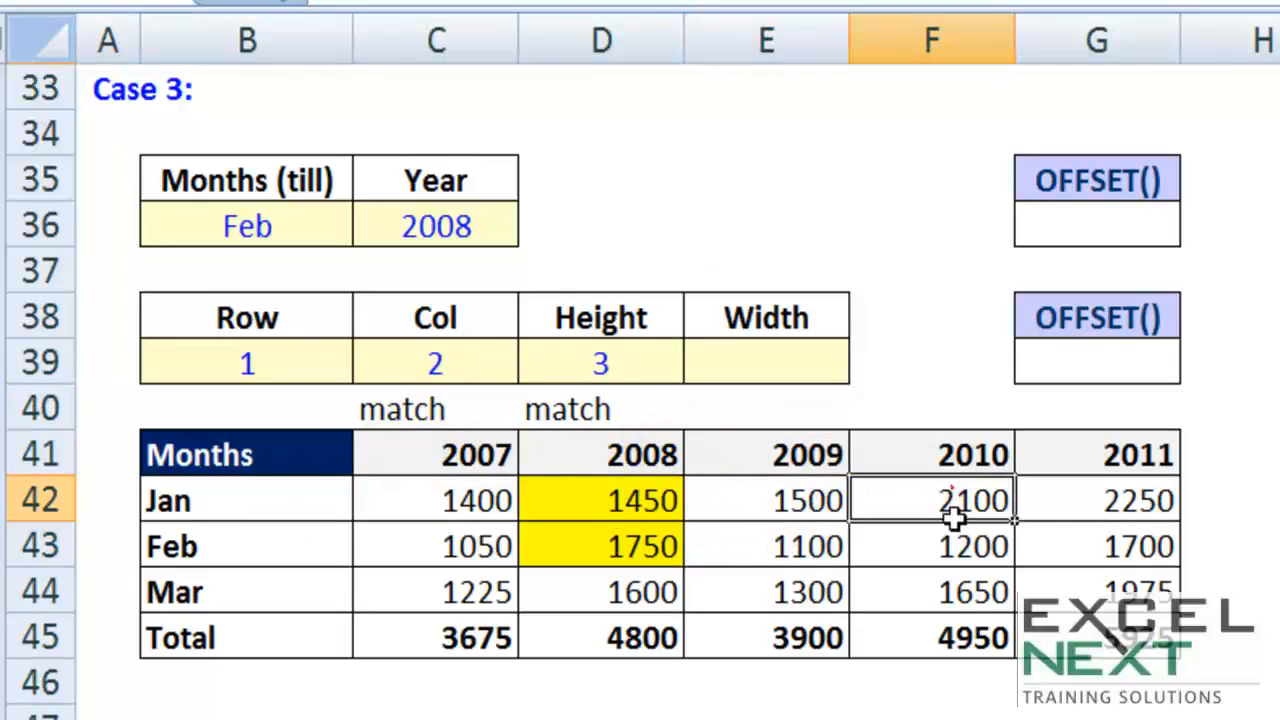
drag(1083, 500, 1085, 545)
click(797, 363)
text(1)
click(933, 380)
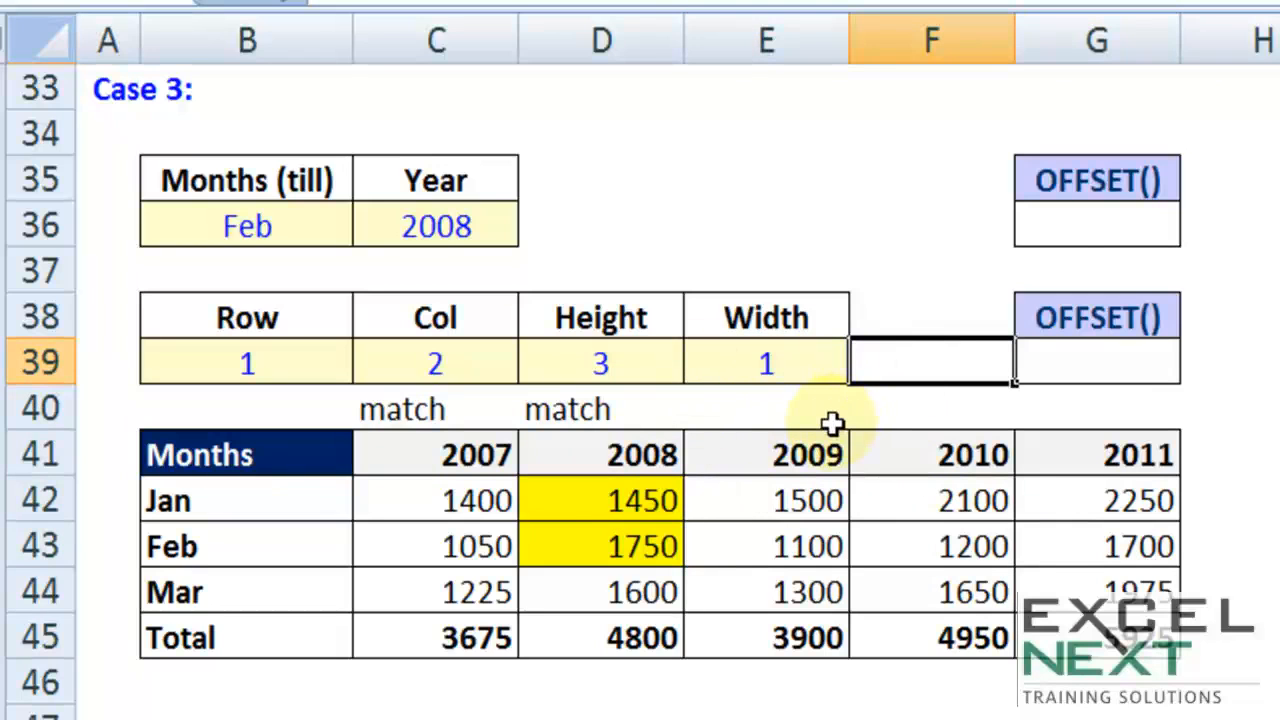
Step: Start a SUM of OFFSET formula in G36 with the Months header B41 as reference and 1 as rows
click(1084, 226)
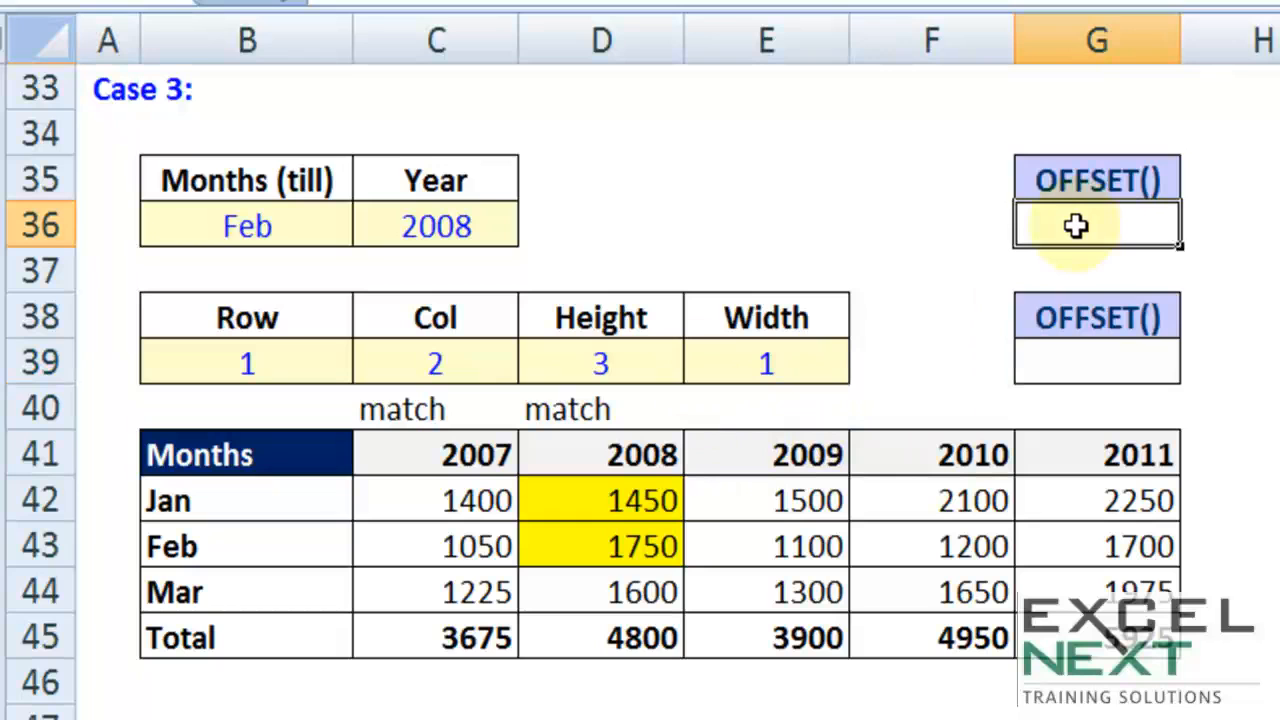
text(=)
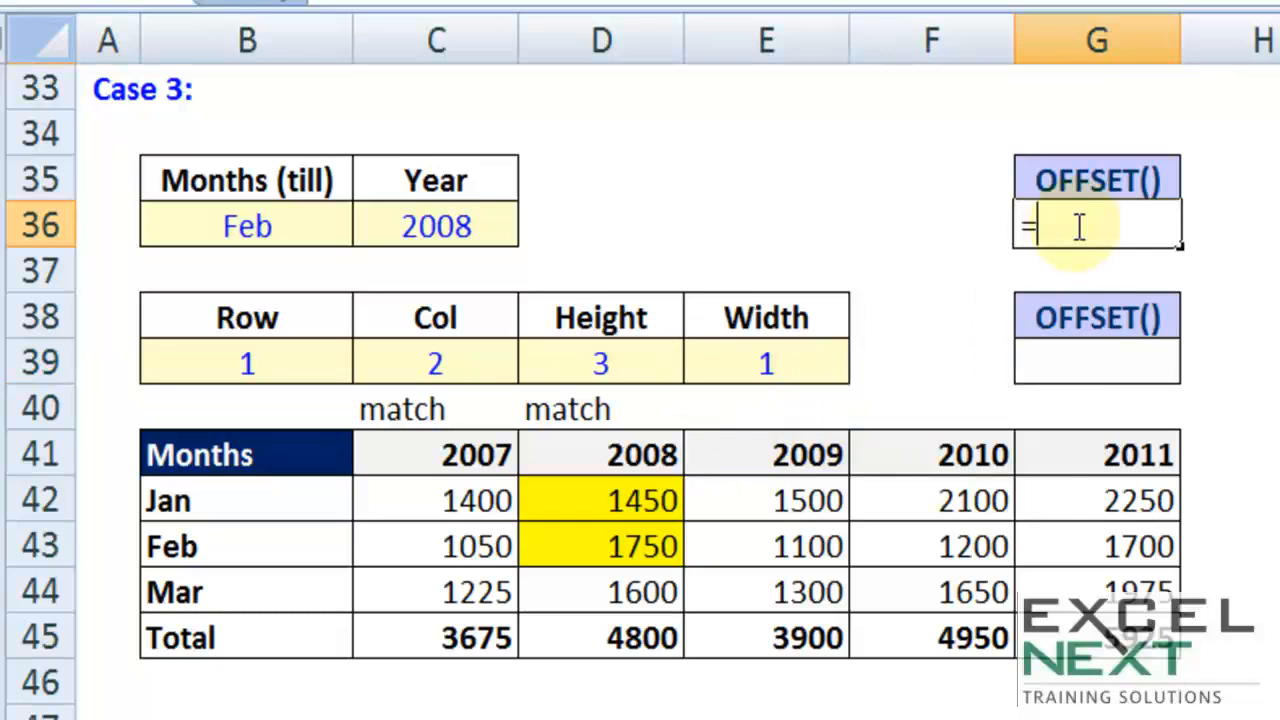
text(sum)
key(Tab)
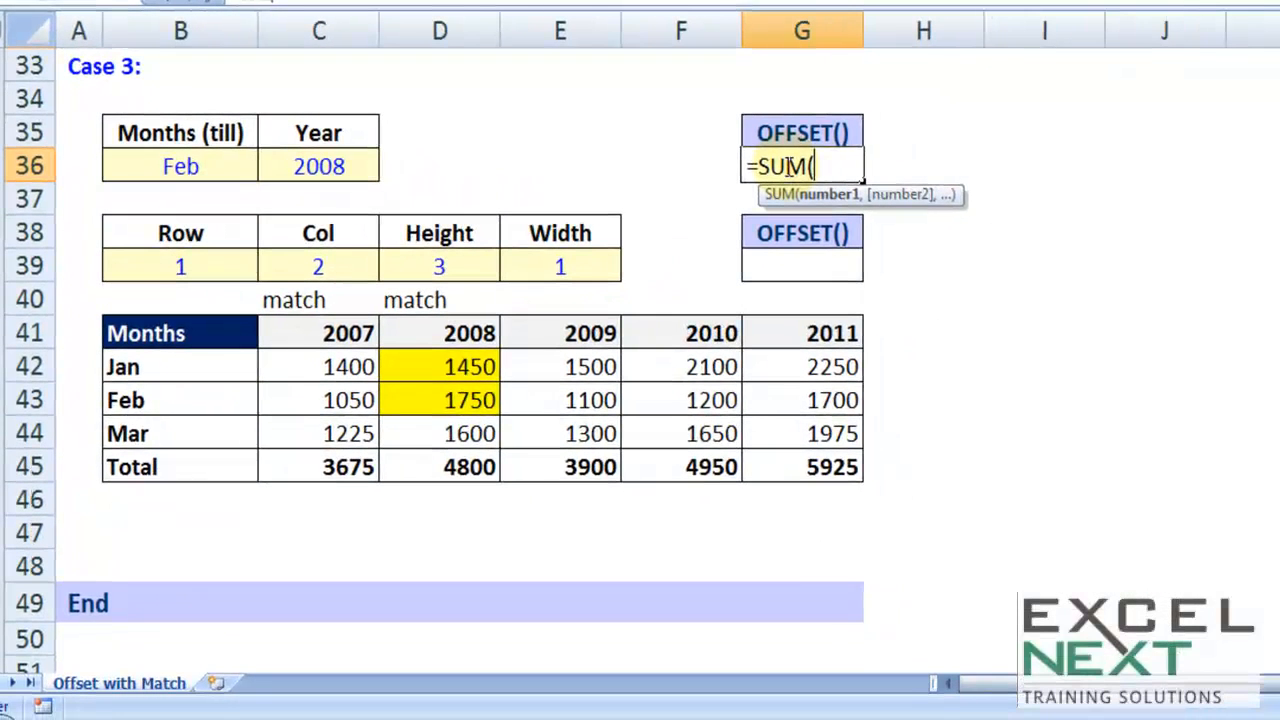
text(offset)
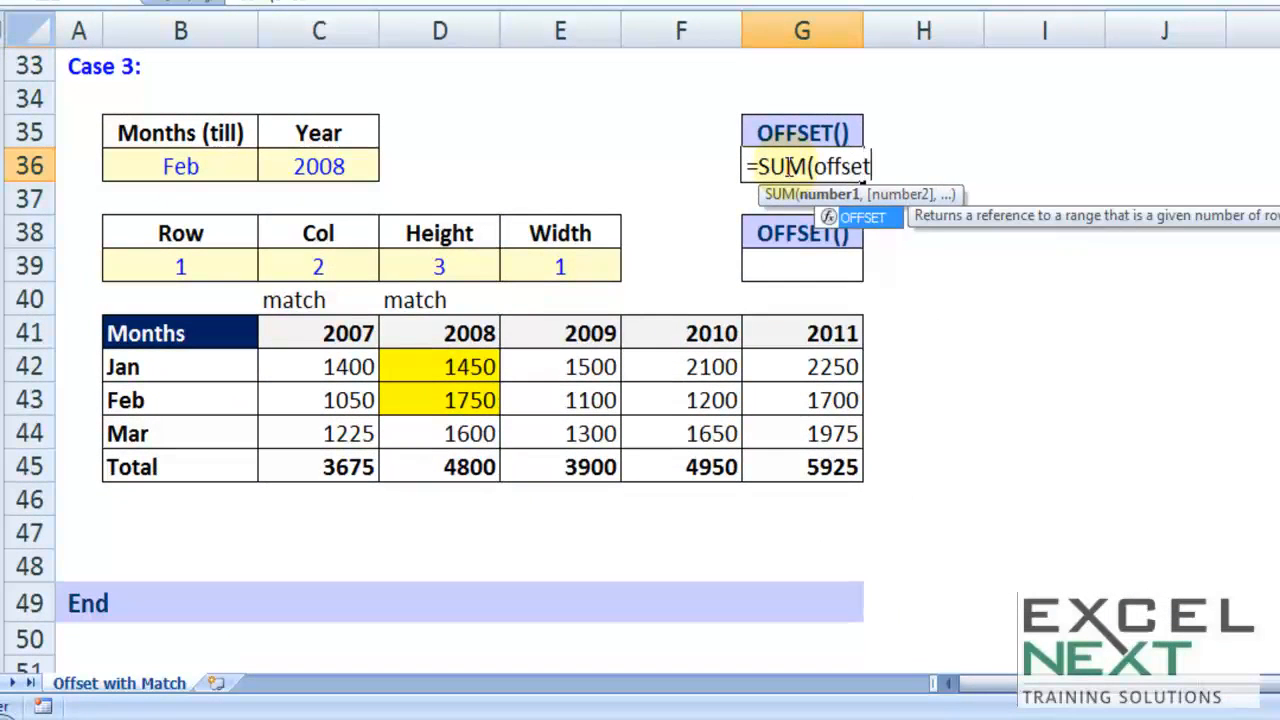
key(Tab)
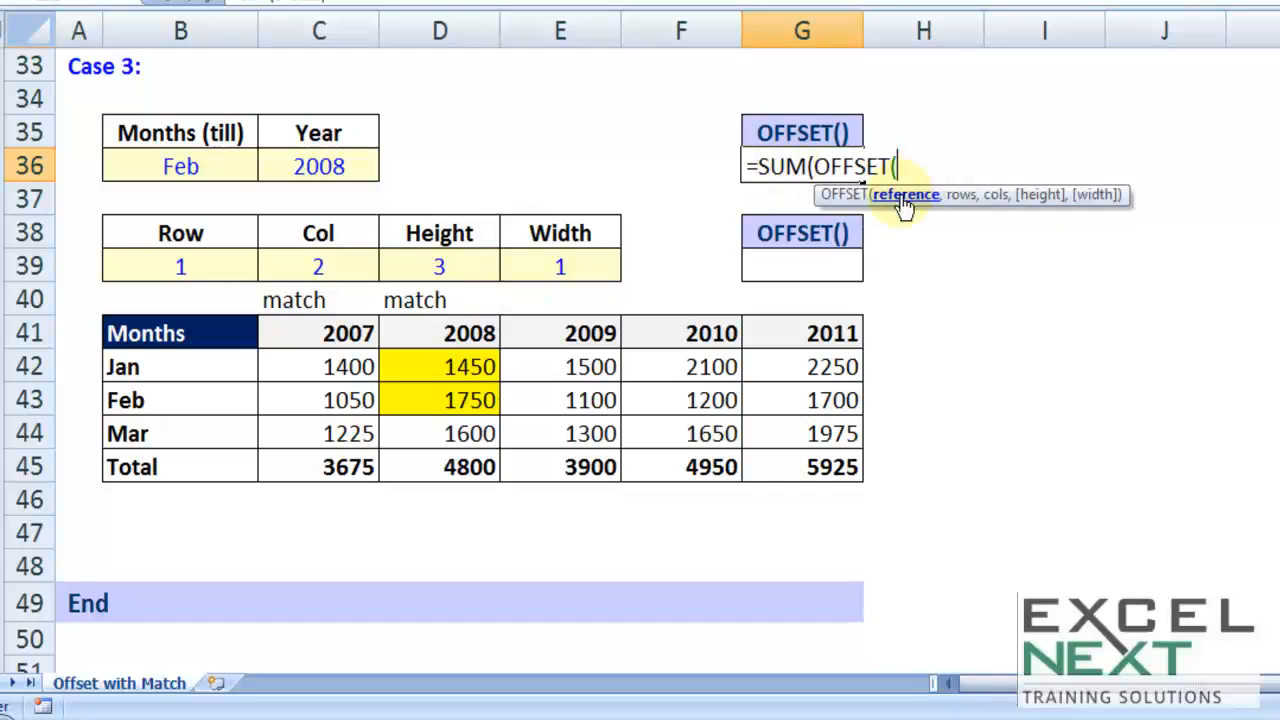
click(145, 336)
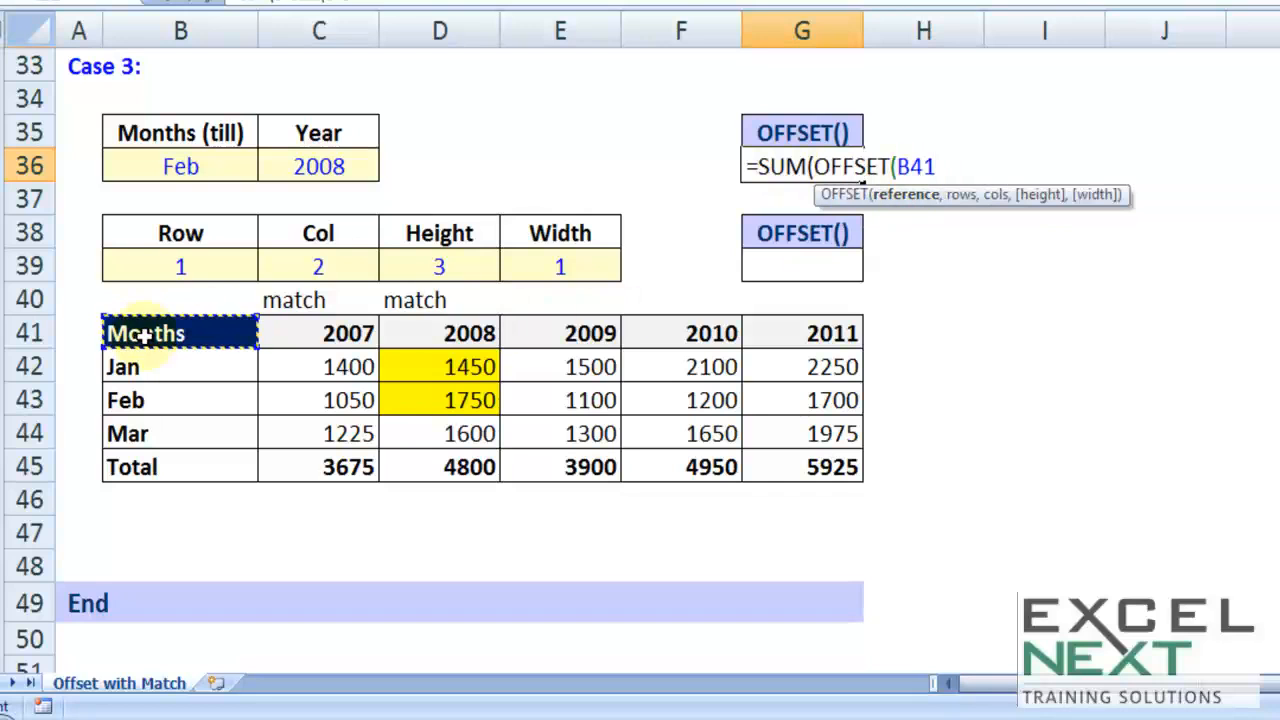
text(,)
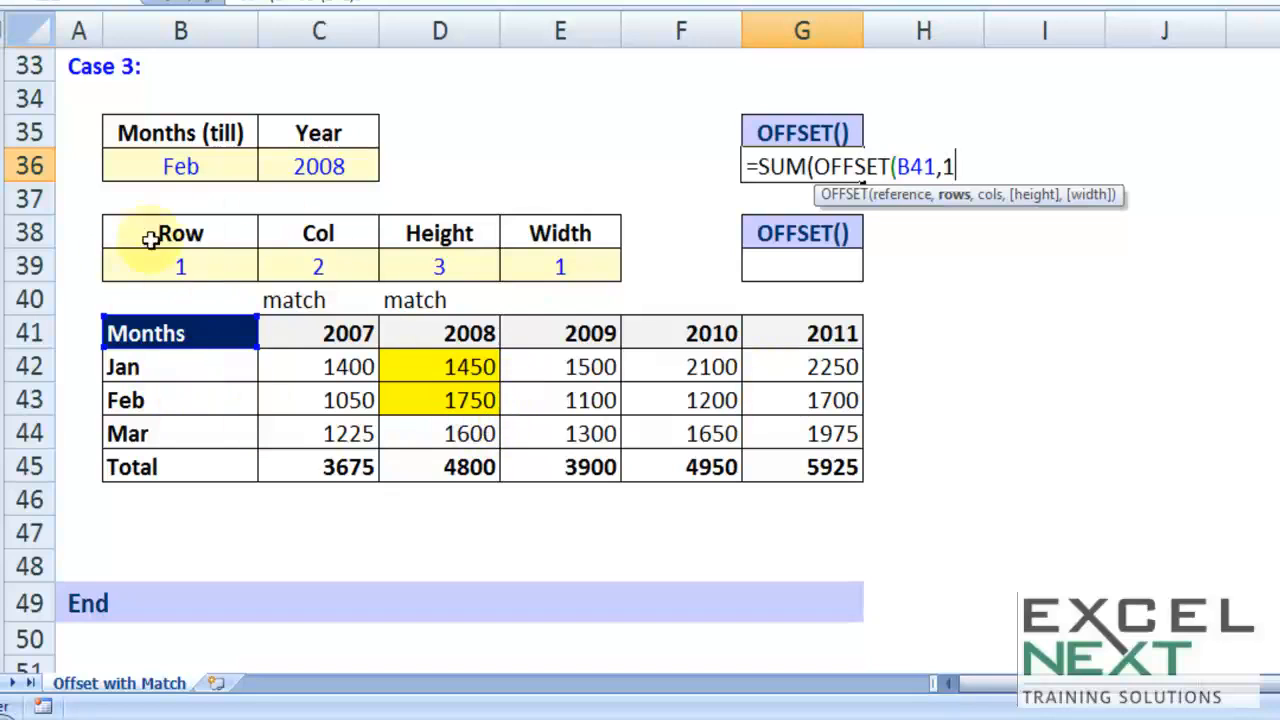
text(1,)
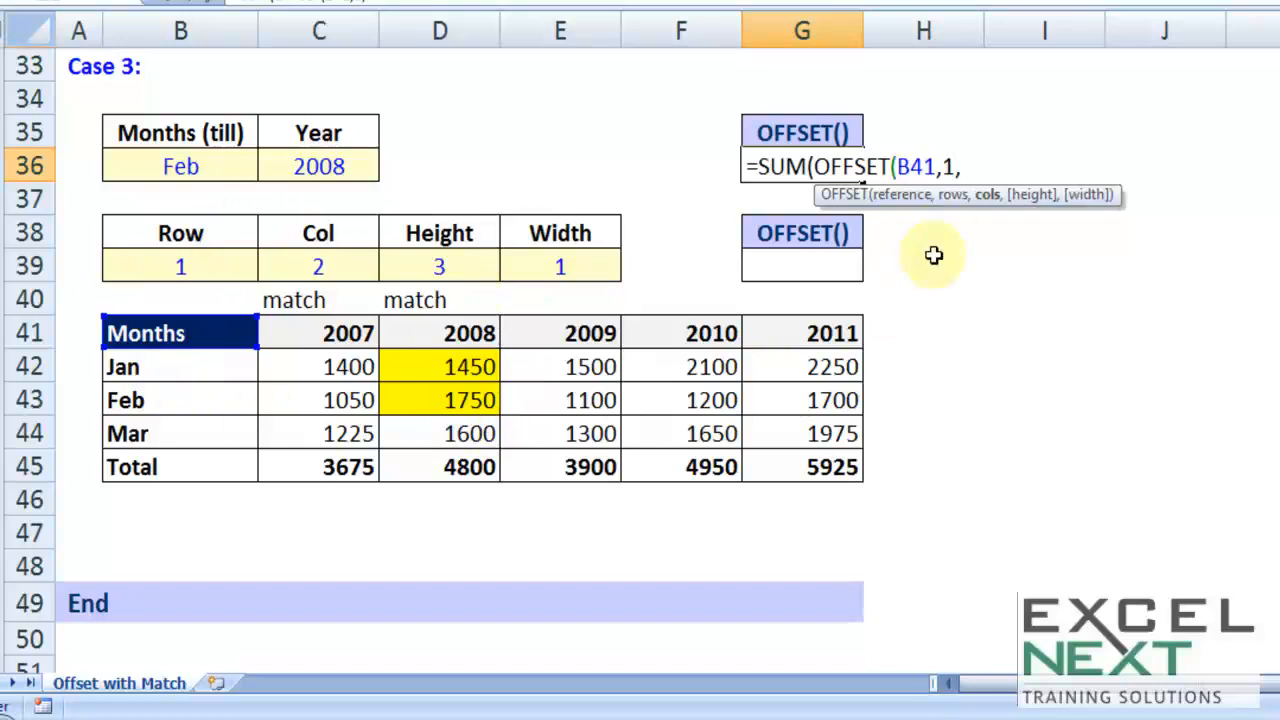
text(matc)
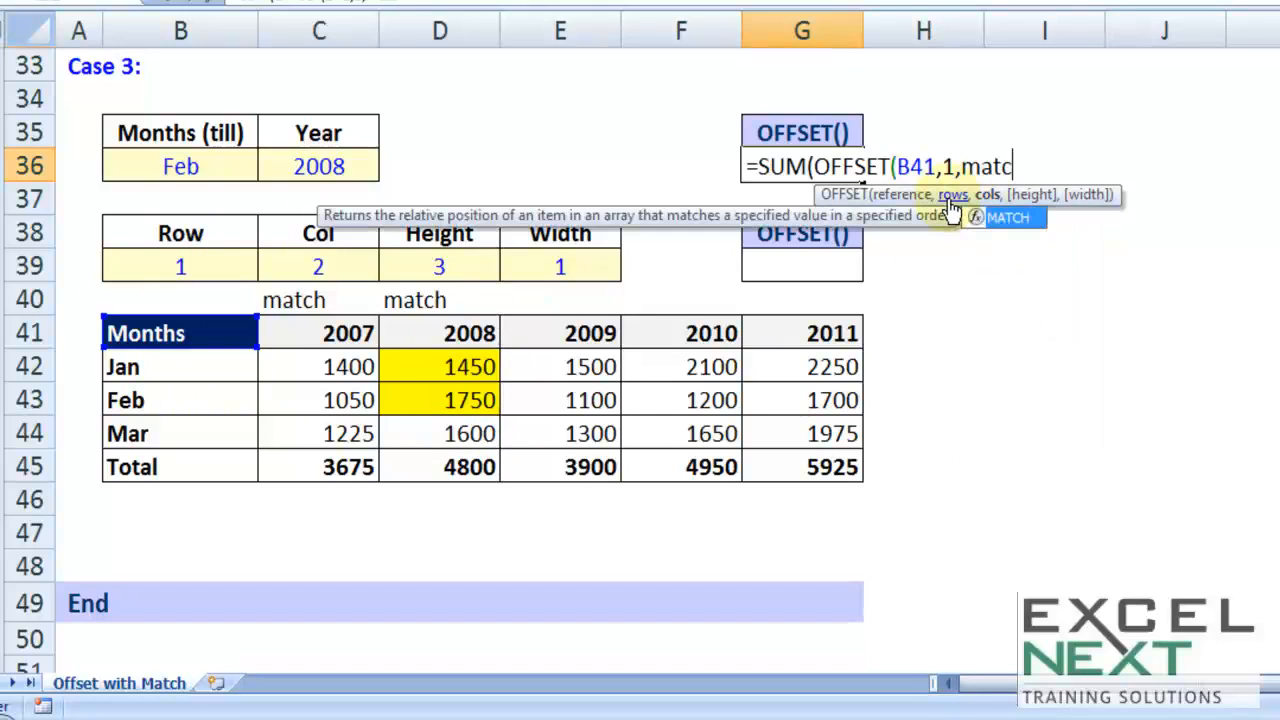
Step: Add an empty MATCH() as the OFFSET cols argument and check the formula's reference, rows and cols arguments
key(Tab)
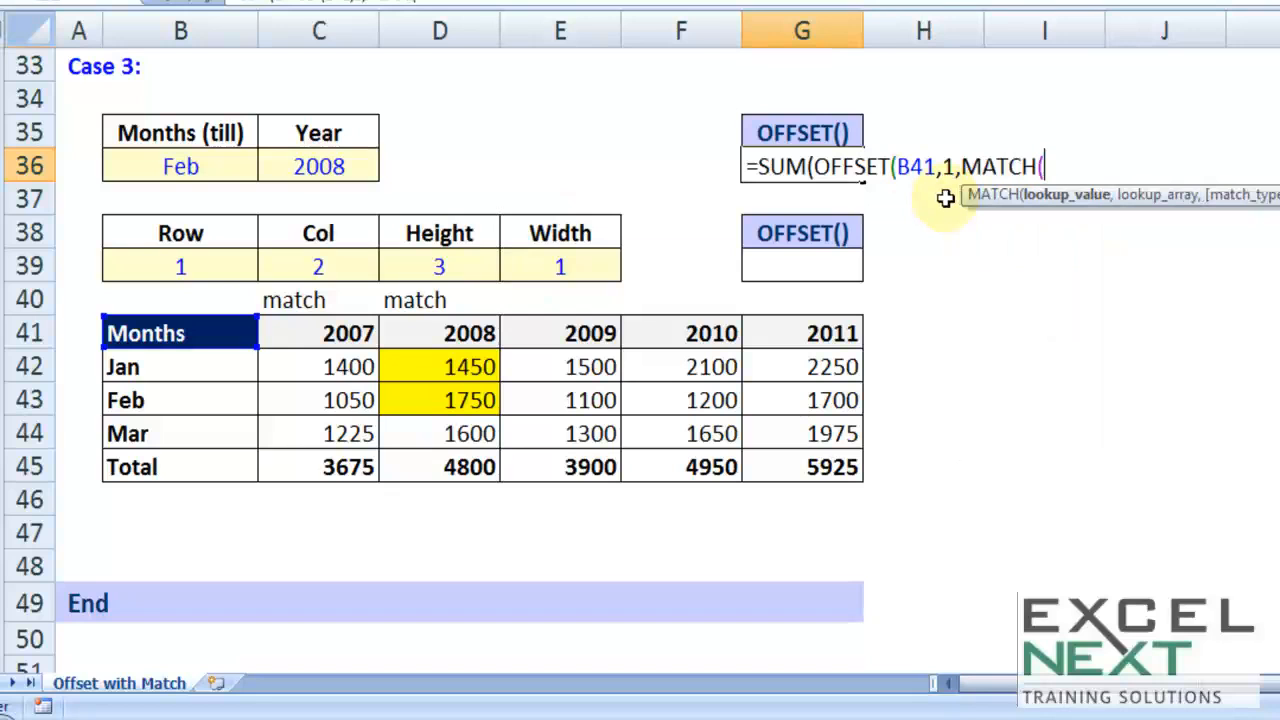
text())
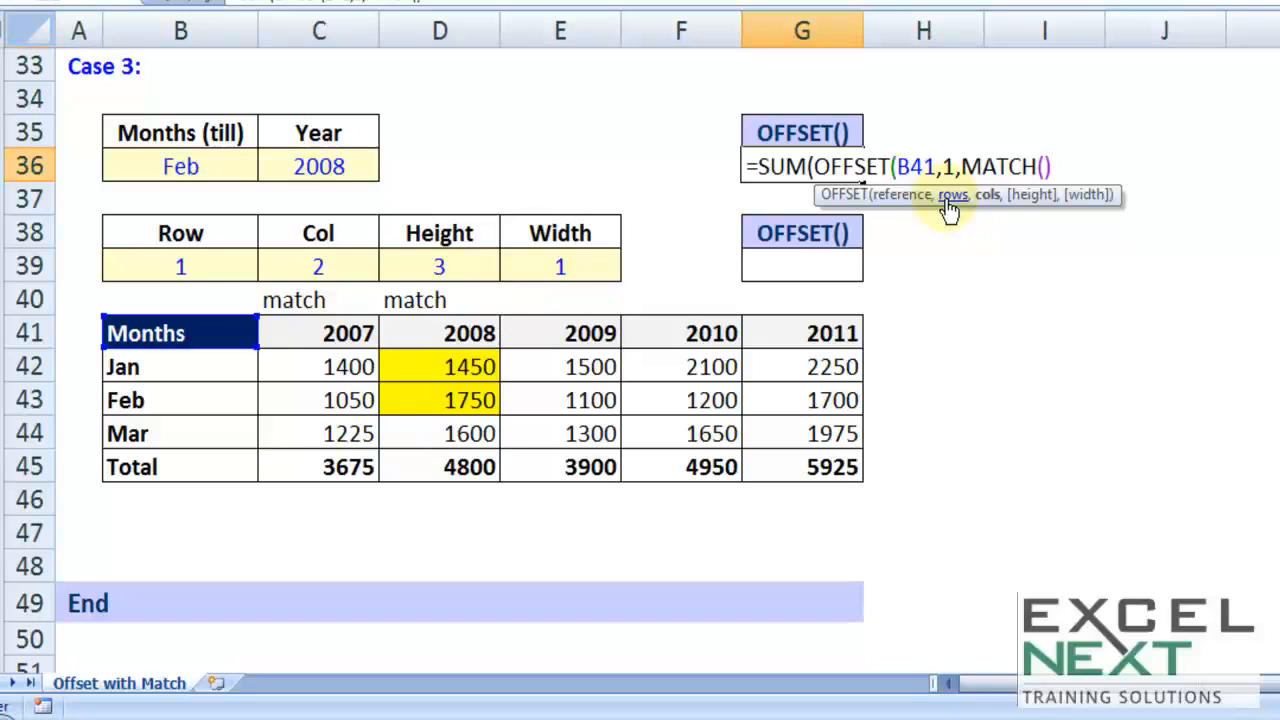
text(,)
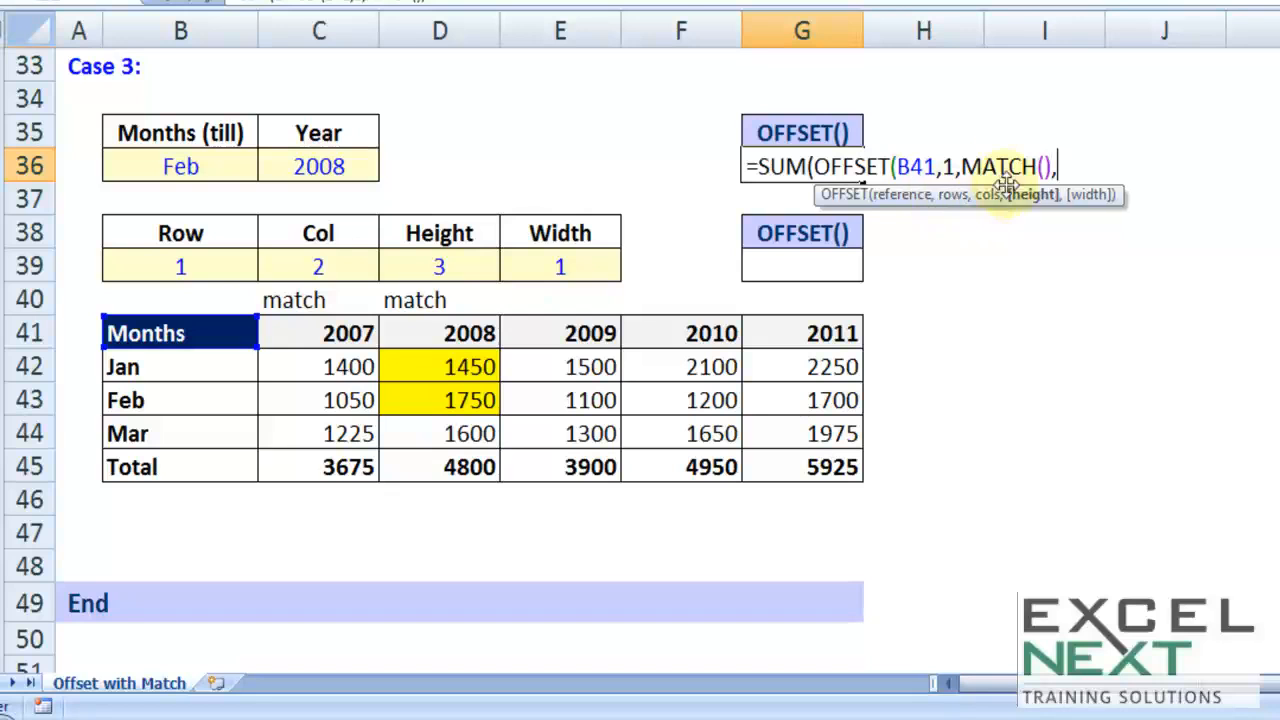
click(900, 164)
click(946, 165)
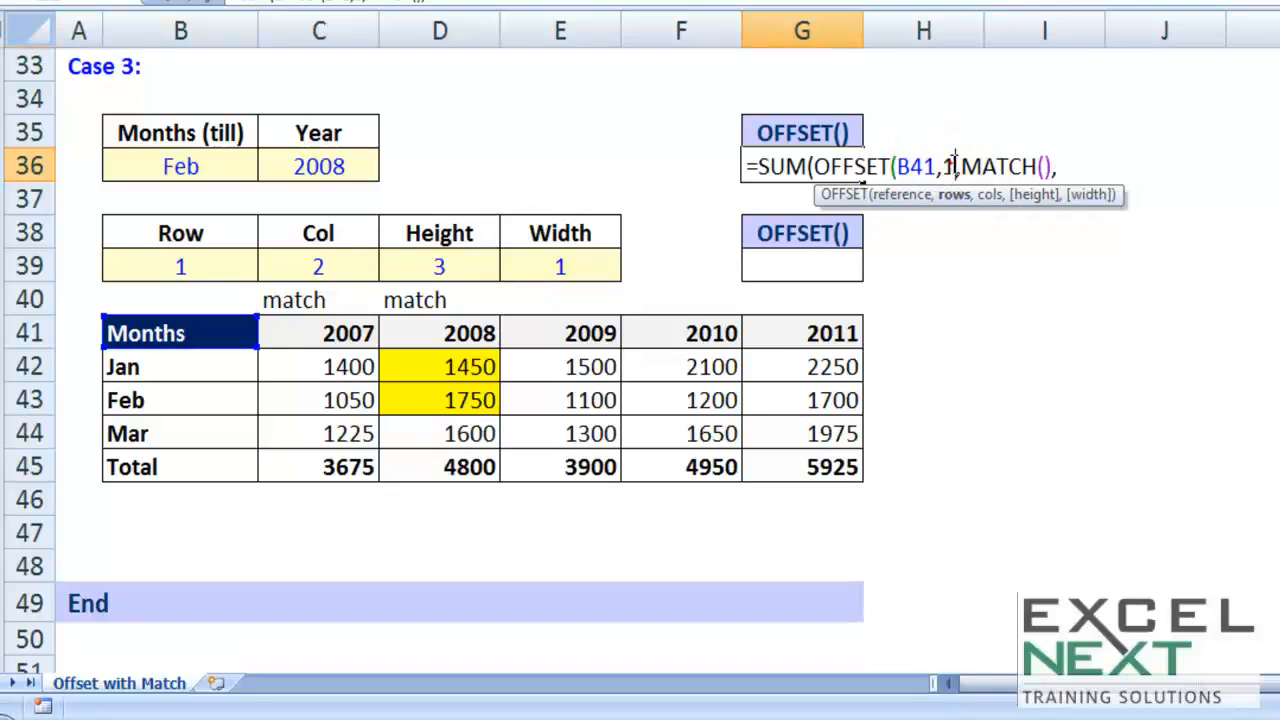
click(984, 166)
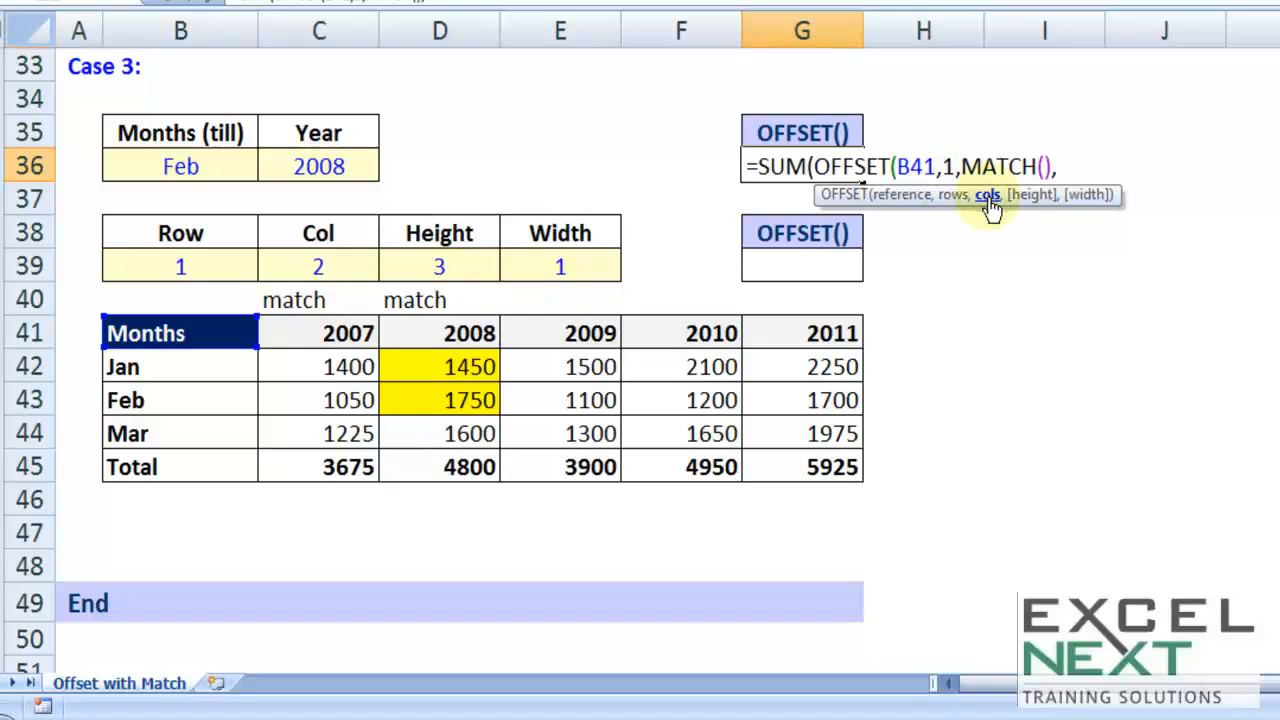
click(1058, 168)
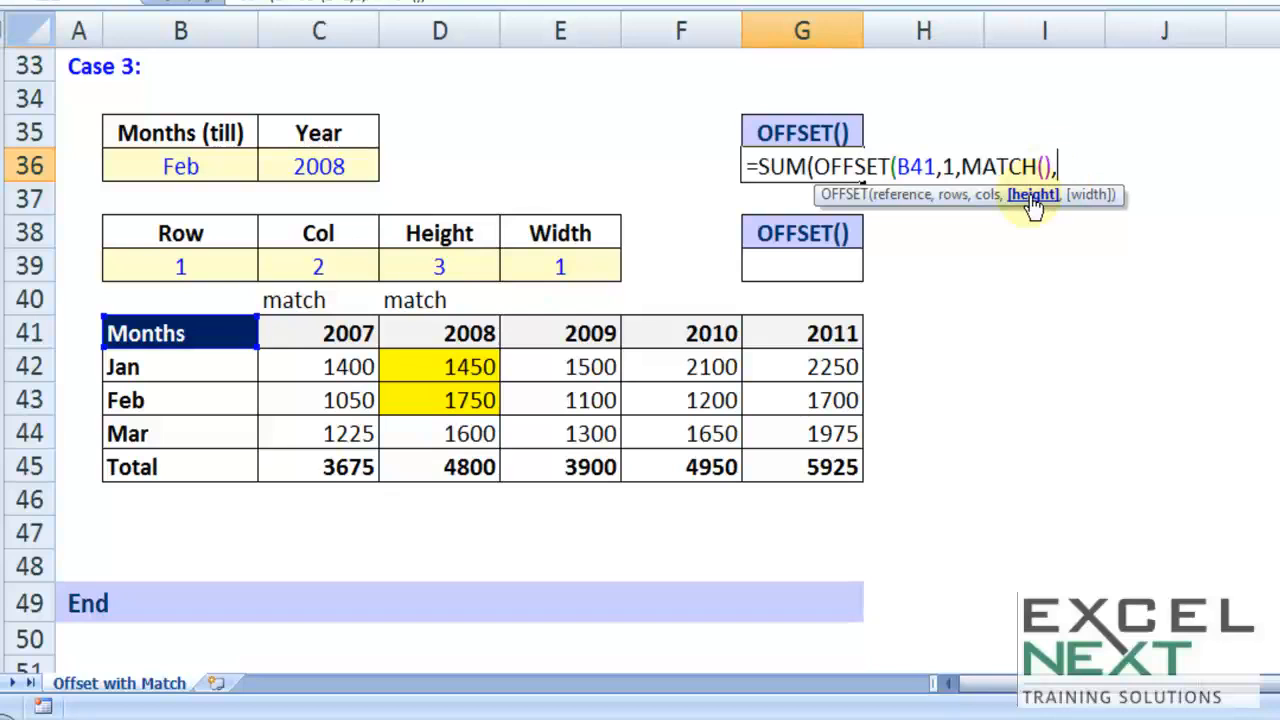
Step: Add an empty MATCH() as the OFFSET height argument, set the width to 1 and close the formula's brackets
text(match)
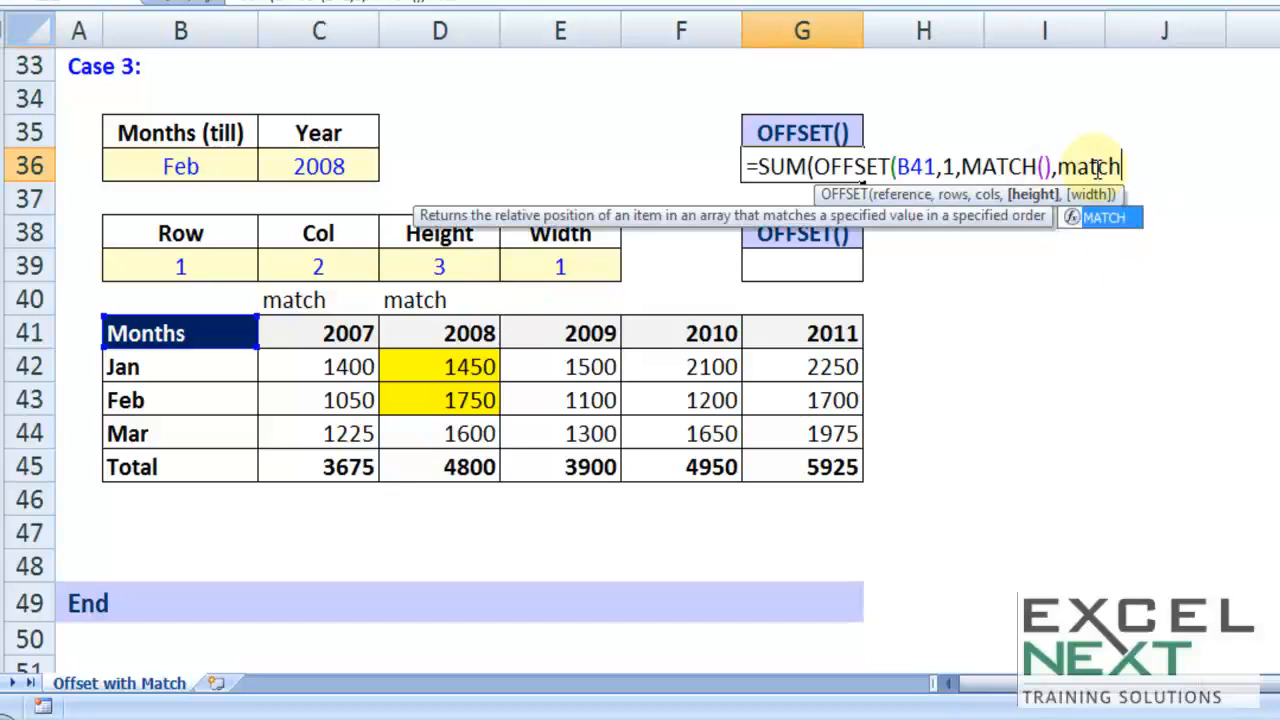
text(()
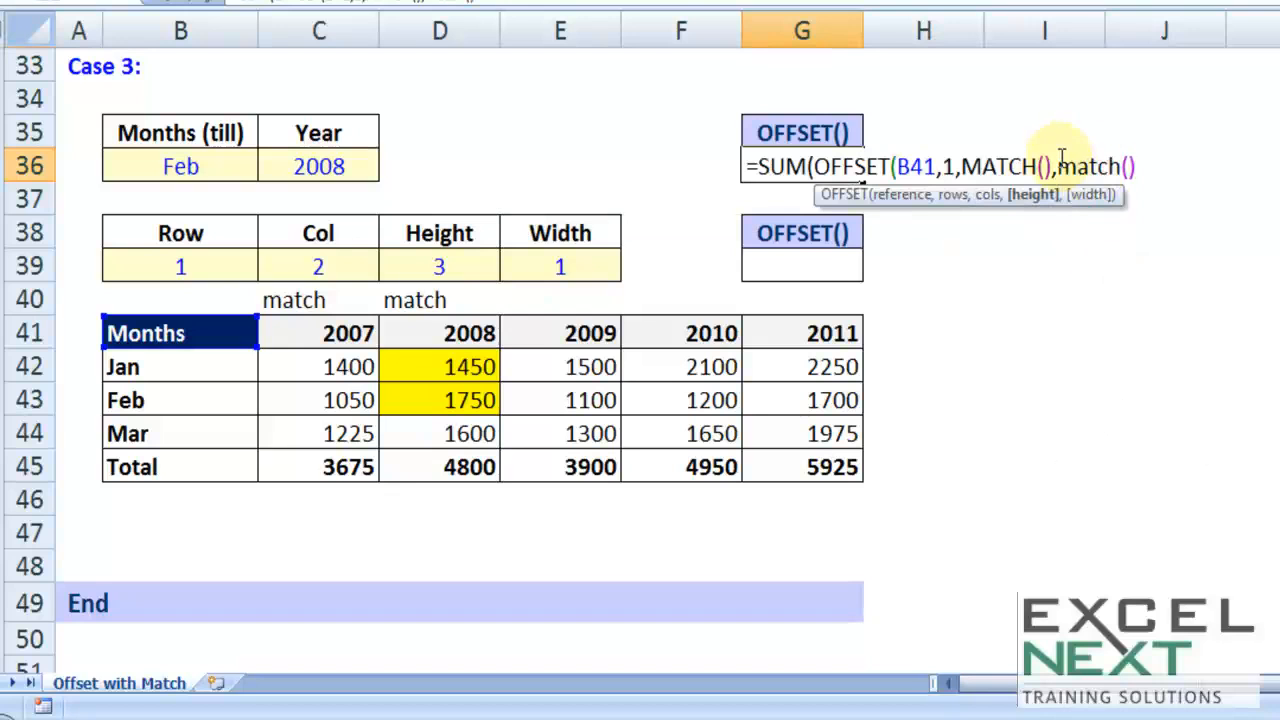
drag(1058, 168, 1190, 168)
text(mat)
key(Tab)
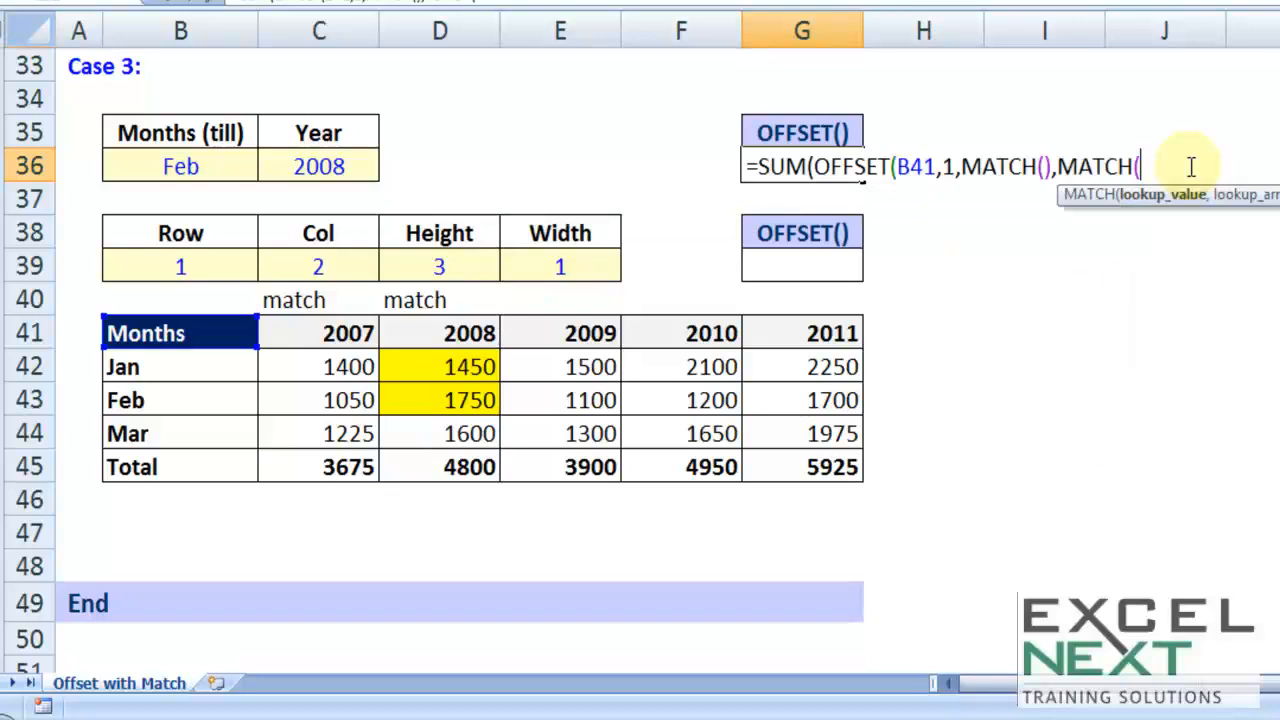
text(),1)
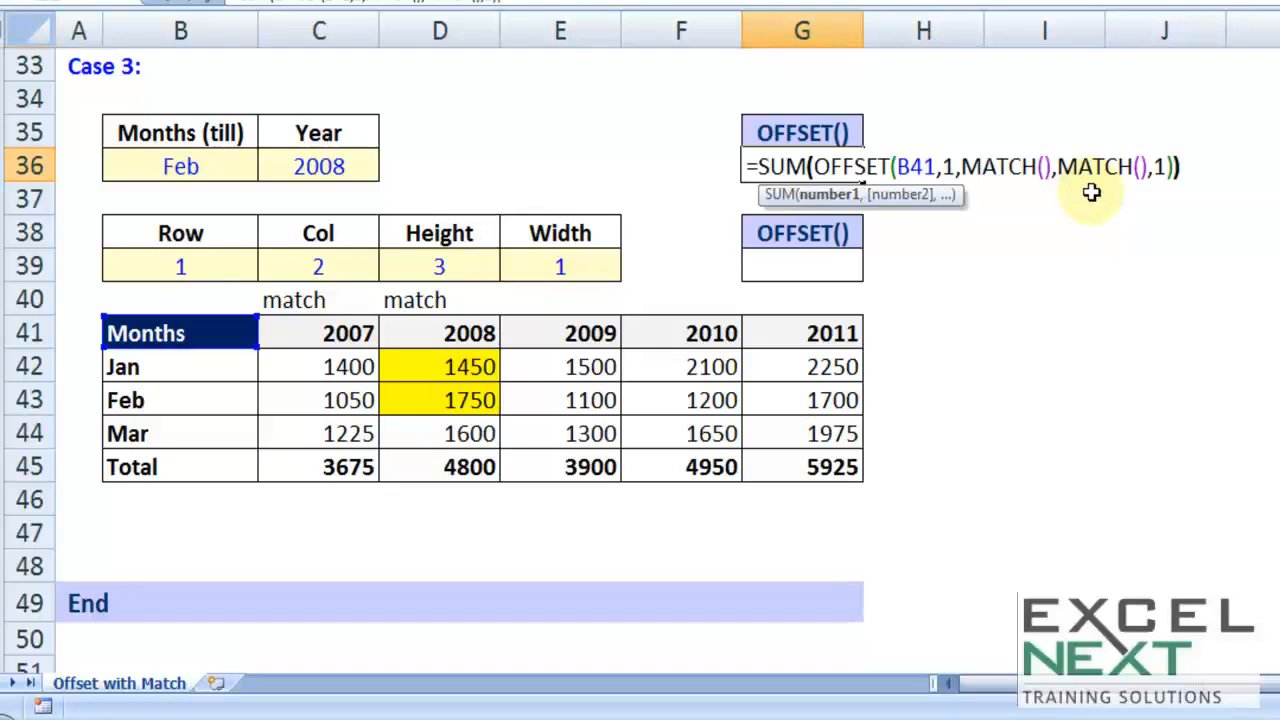
Step: Fill the cols MATCH with the Year input C36, the absolute year header range $C$41:$G$41 and match type 0
click(1043, 166)
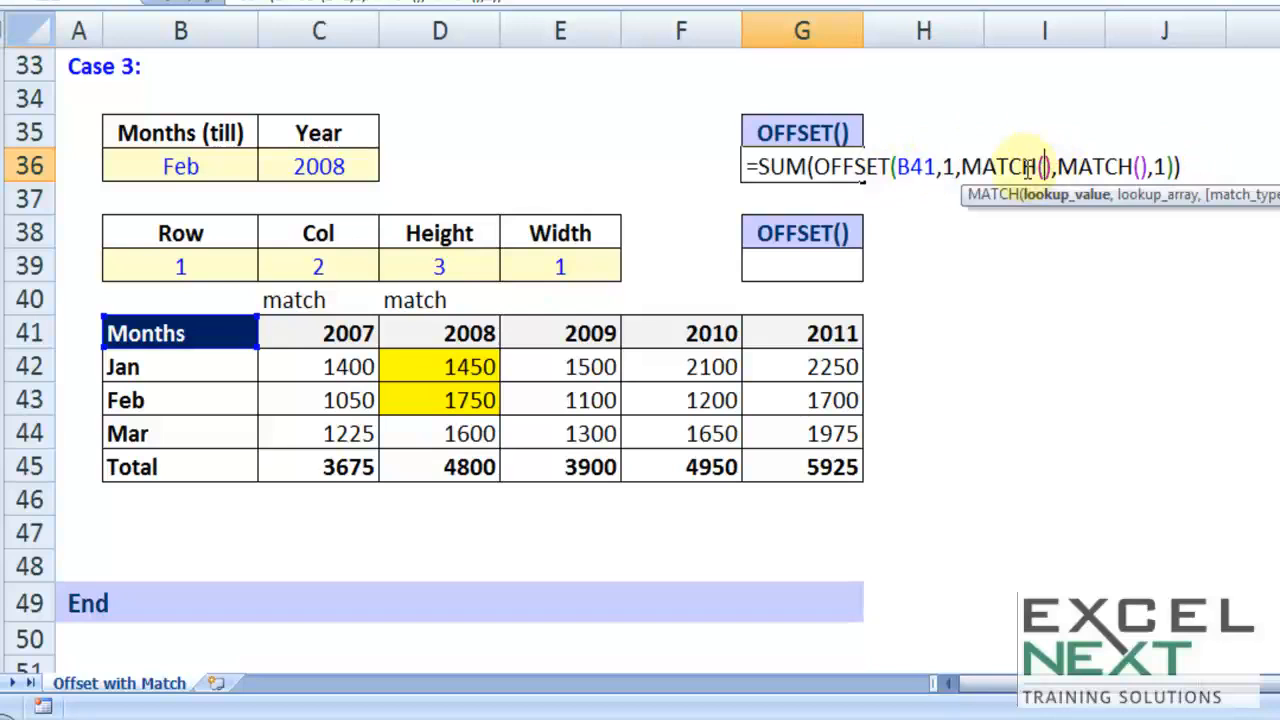
click(966, 168)
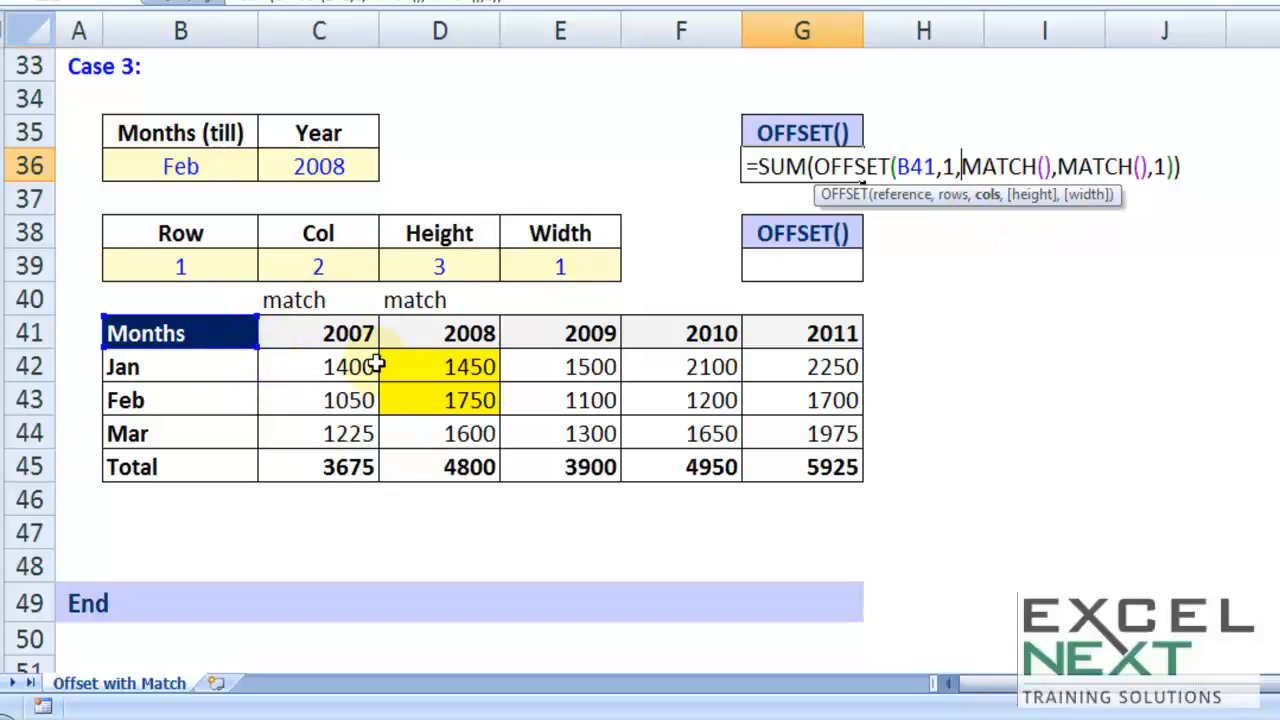
click(1045, 165)
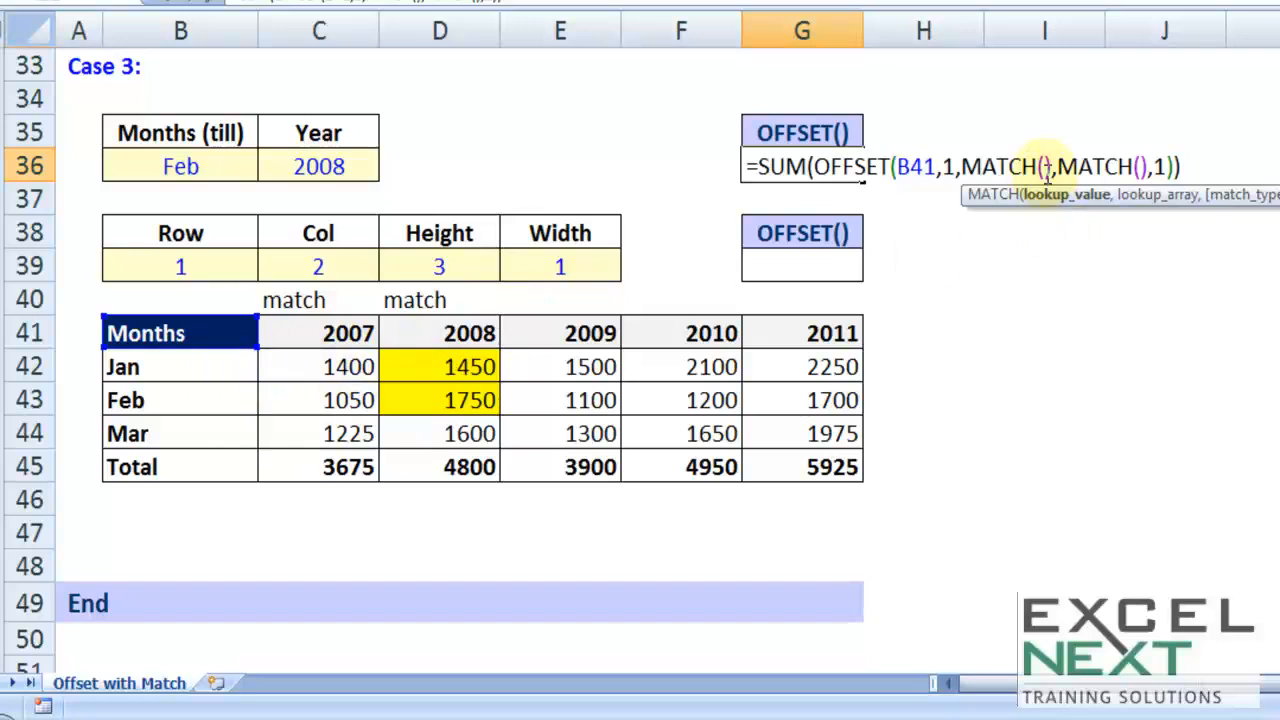
click(324, 167)
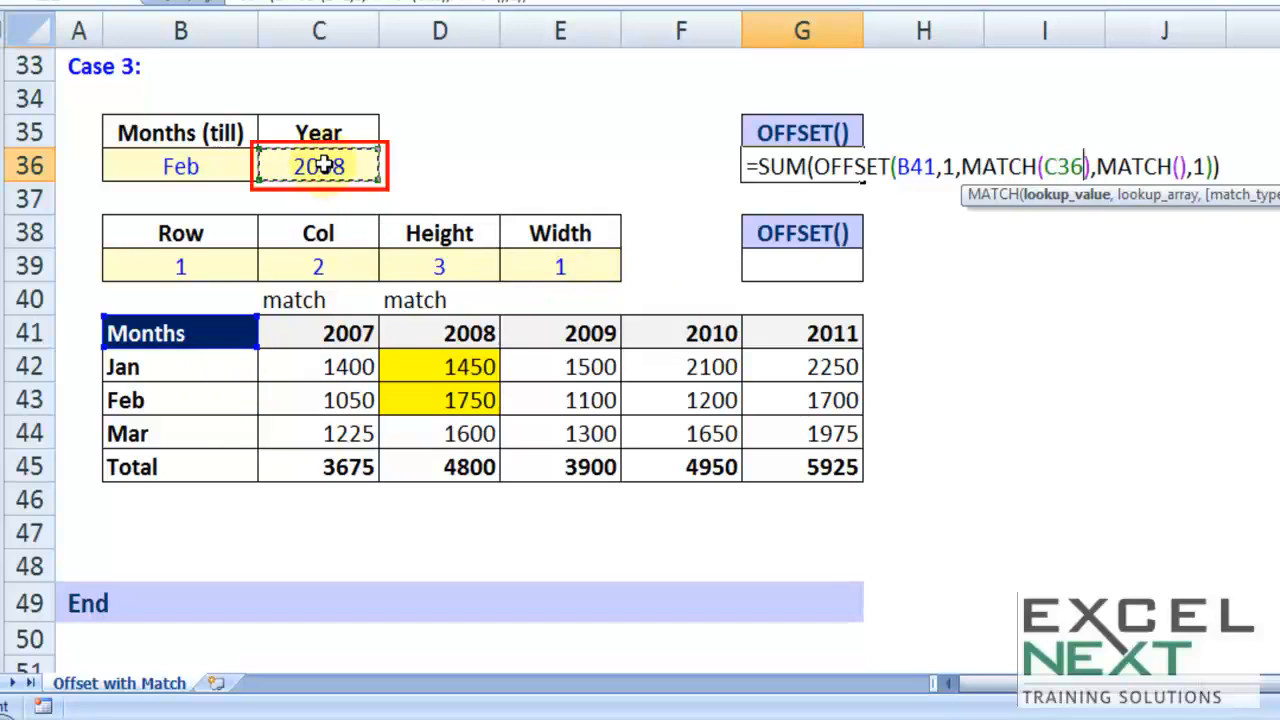
text(,)
drag(334, 331, 780, 333)
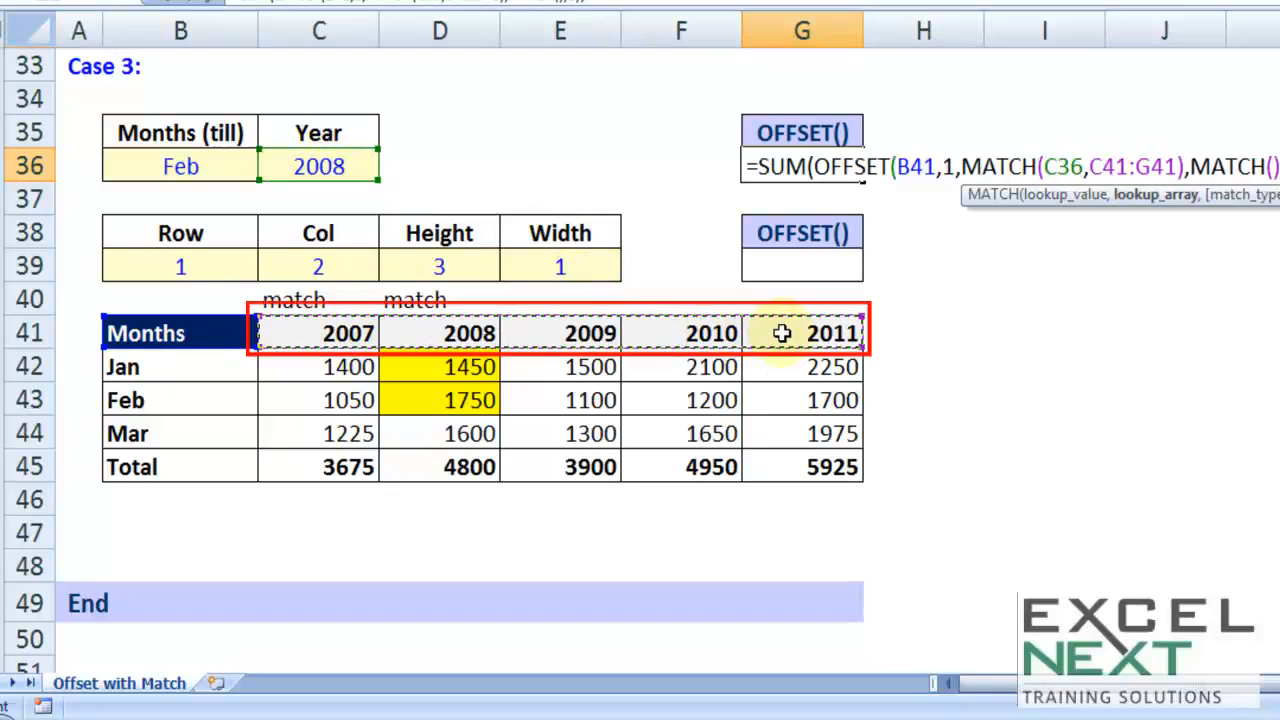
key(F4)
text(,0)
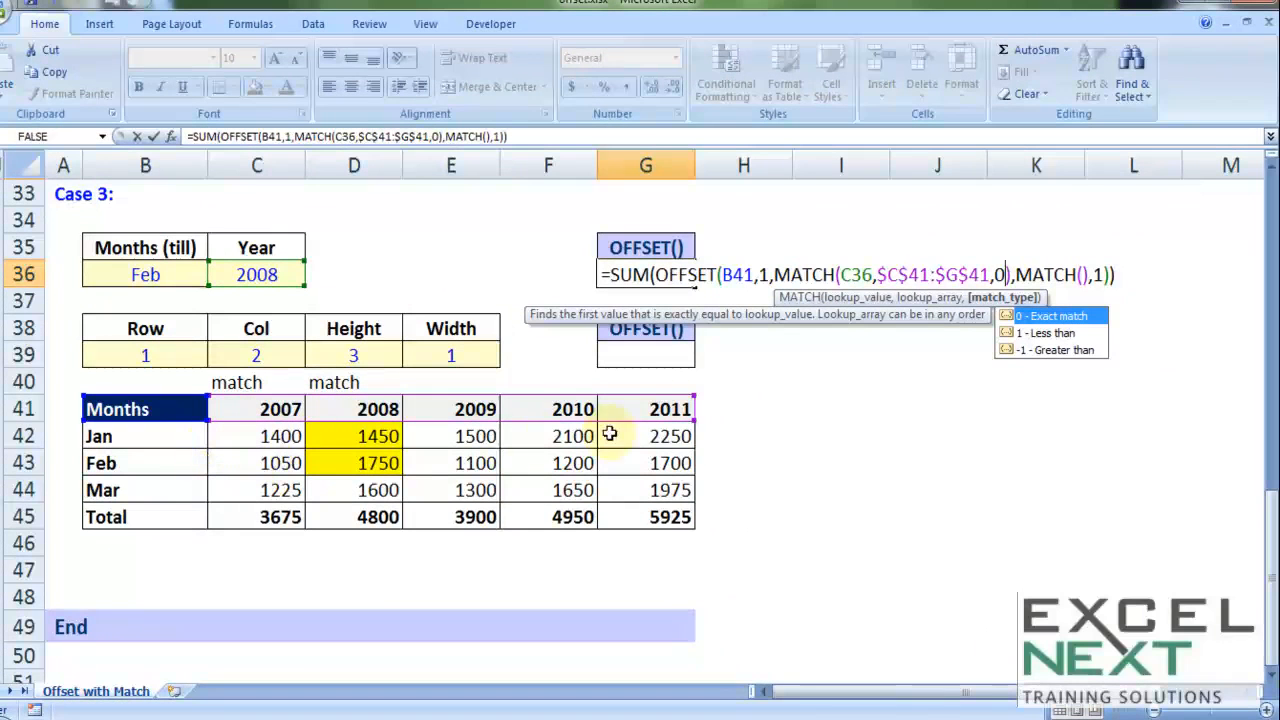
Step: Fill the height MATCH with the Months input B36, the absolute range $B$42:$B$44 and match type 0, and enter the formula
click(1082, 274)
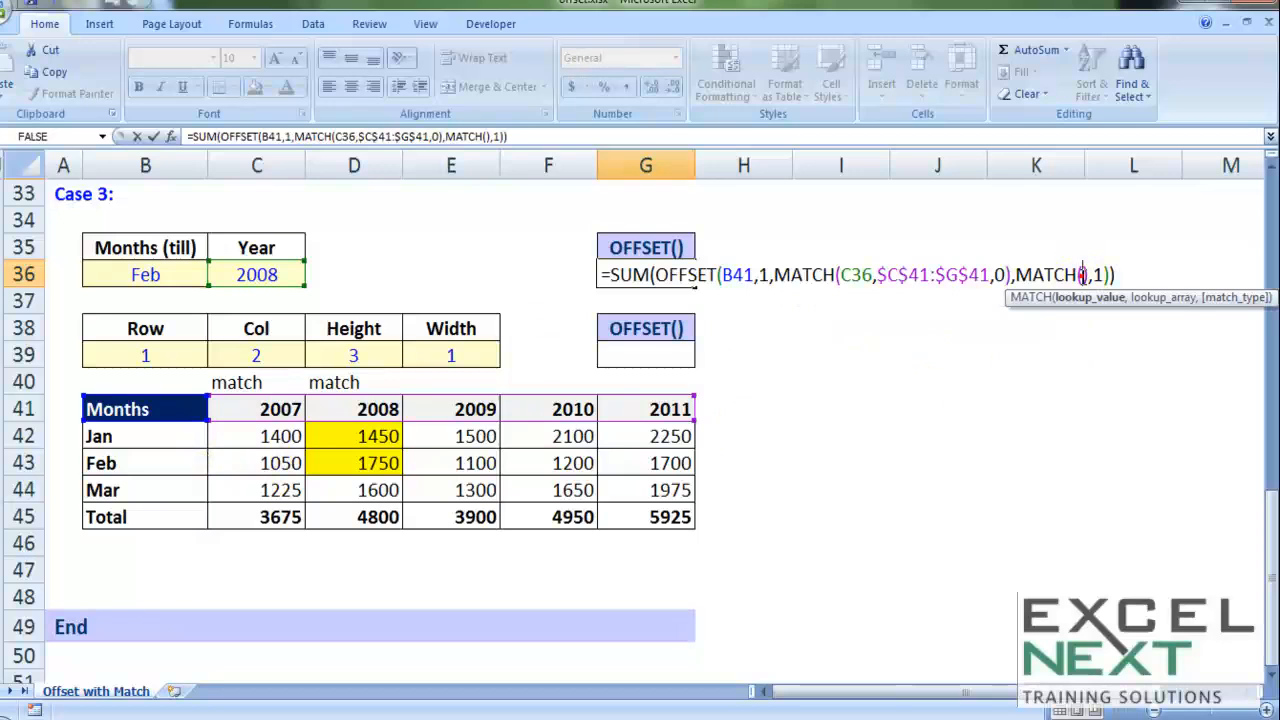
click(1016, 274)
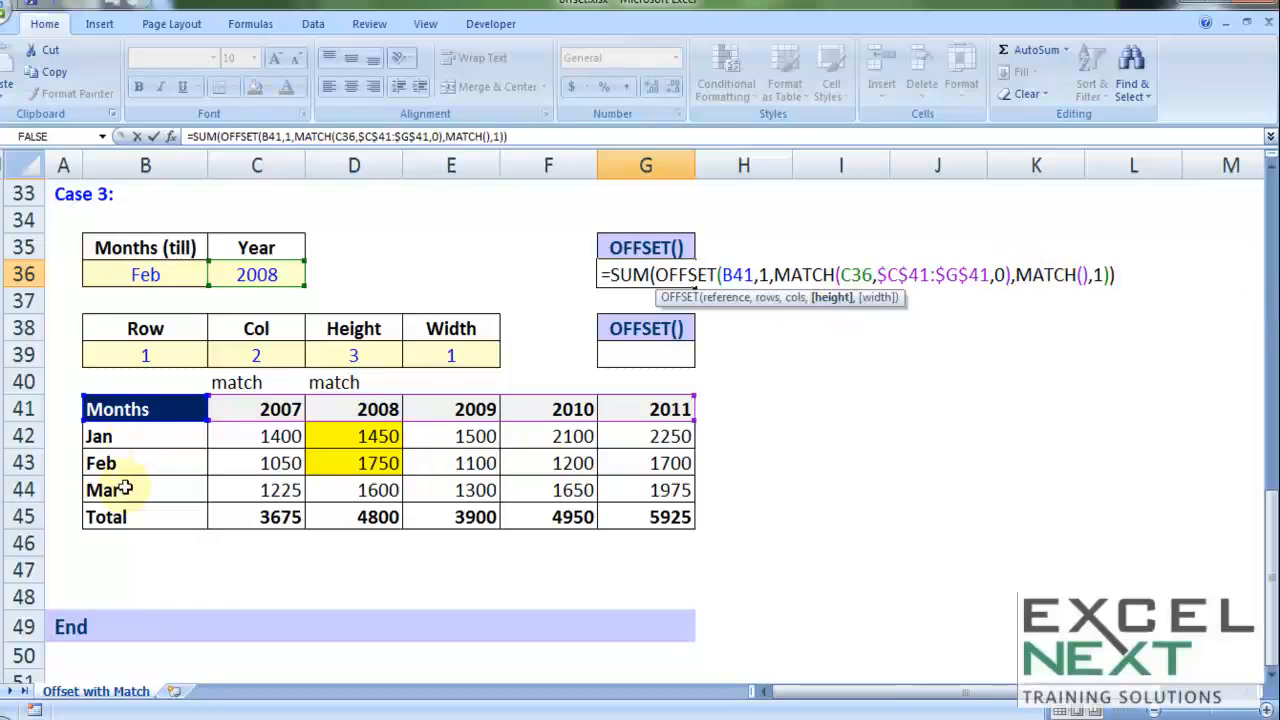
click(1080, 274)
click(122, 272)
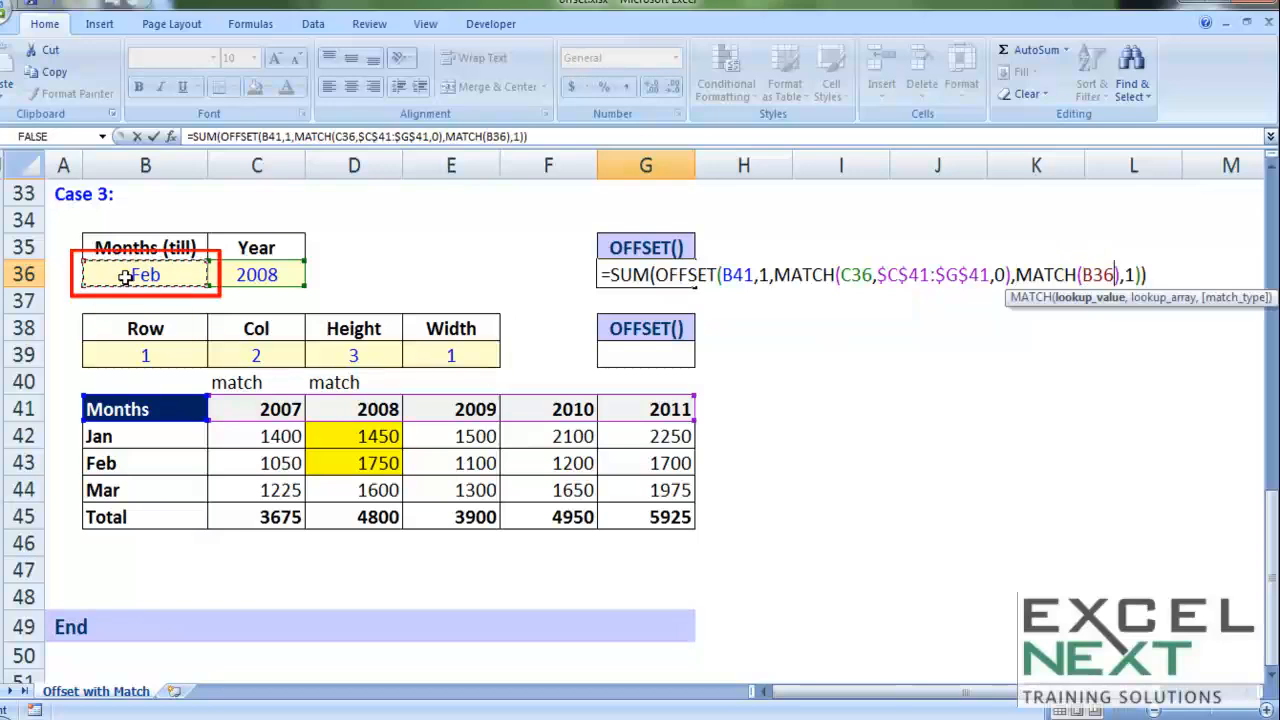
text(,)
drag(140, 440, 127, 492)
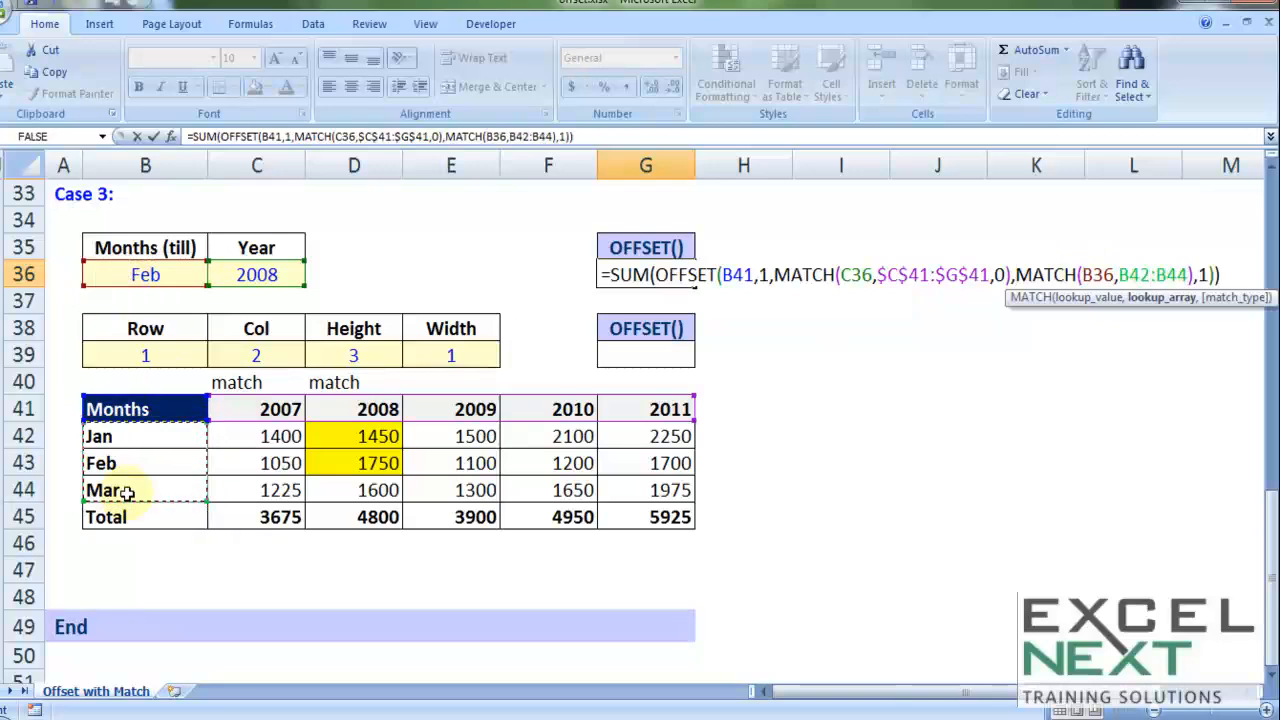
key(F4)
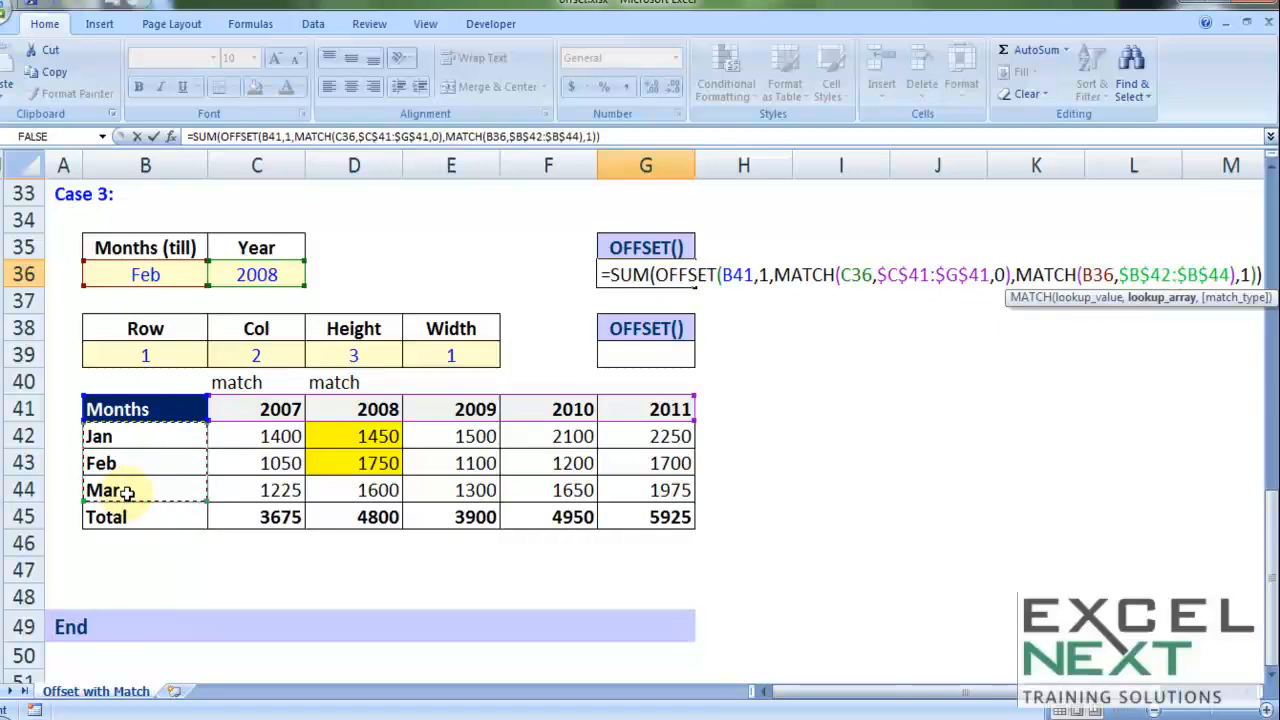
text(,0)
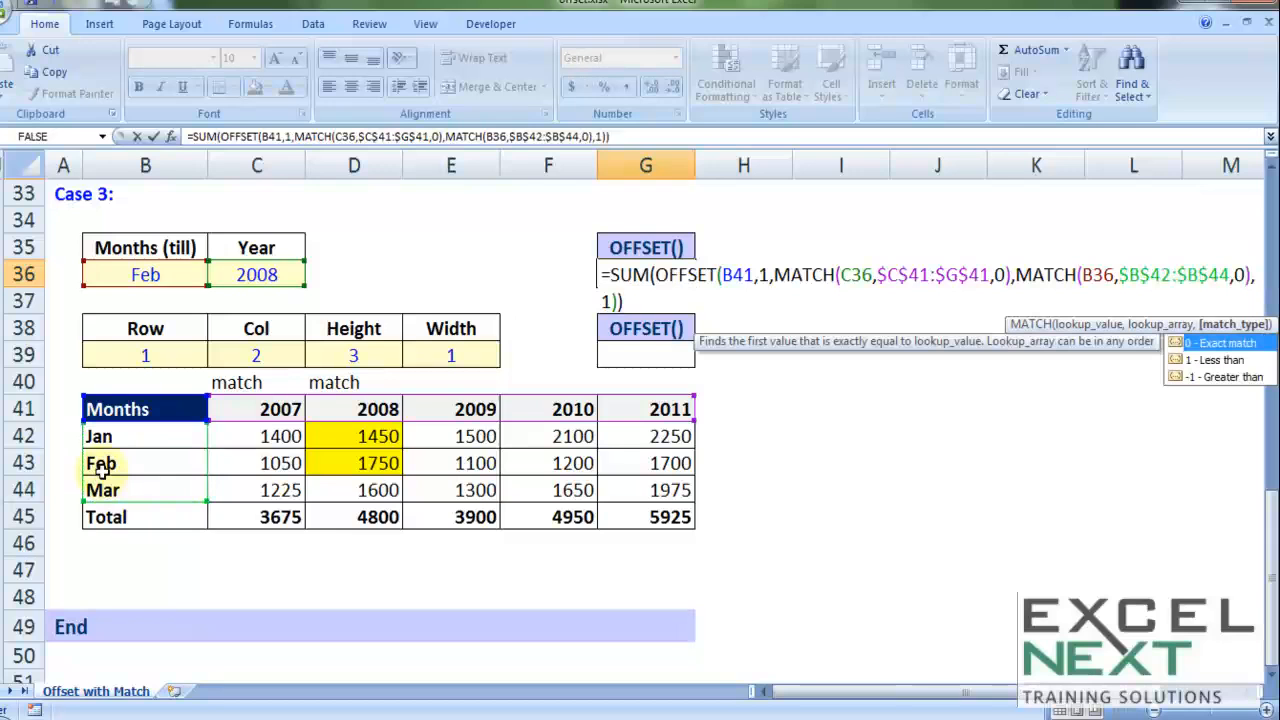
key(Return)
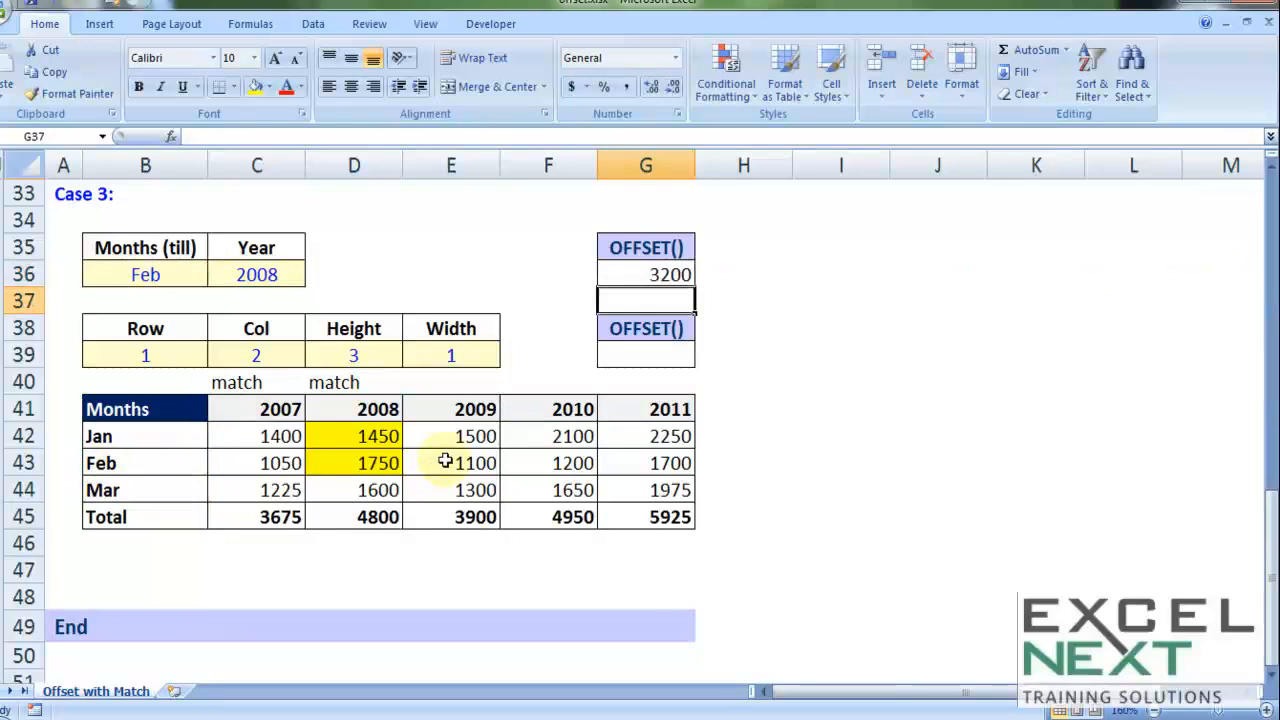
Step: Test the Case 3 formula with month mar and year 2010, comparing its result with the table figures
drag(370, 436, 366, 465)
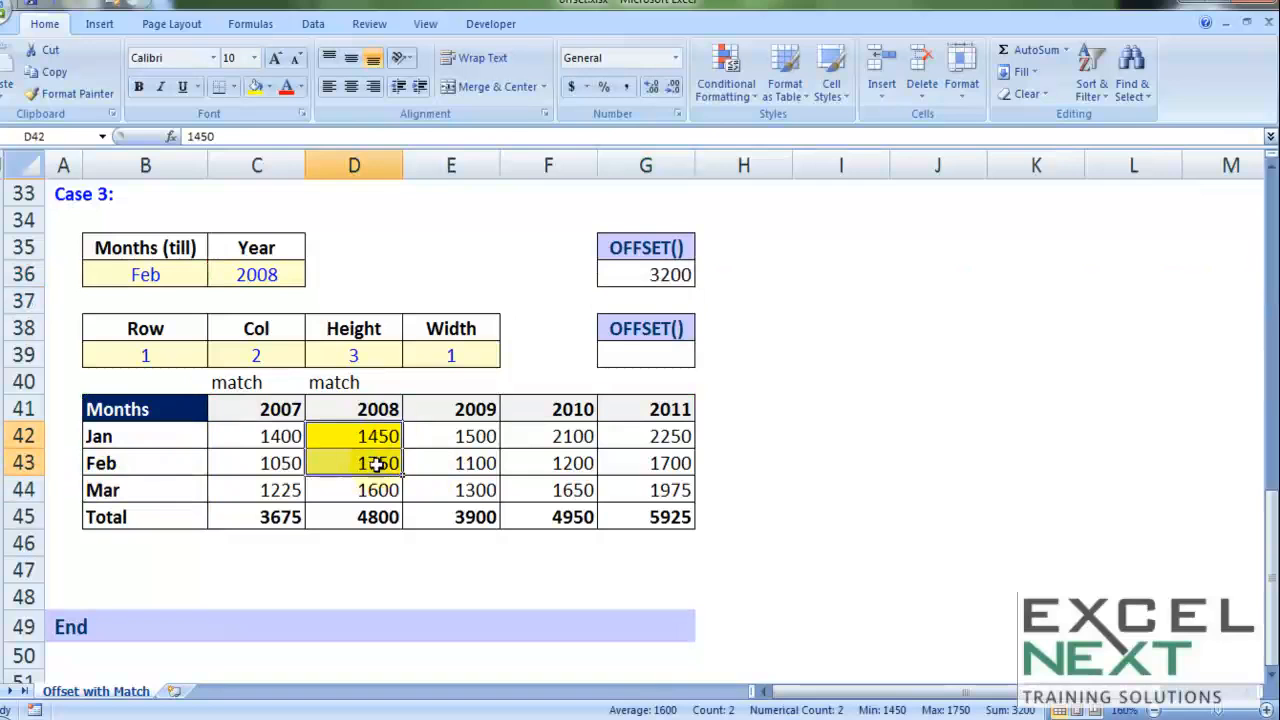
click(157, 277)
text(mar)
key(Tab)
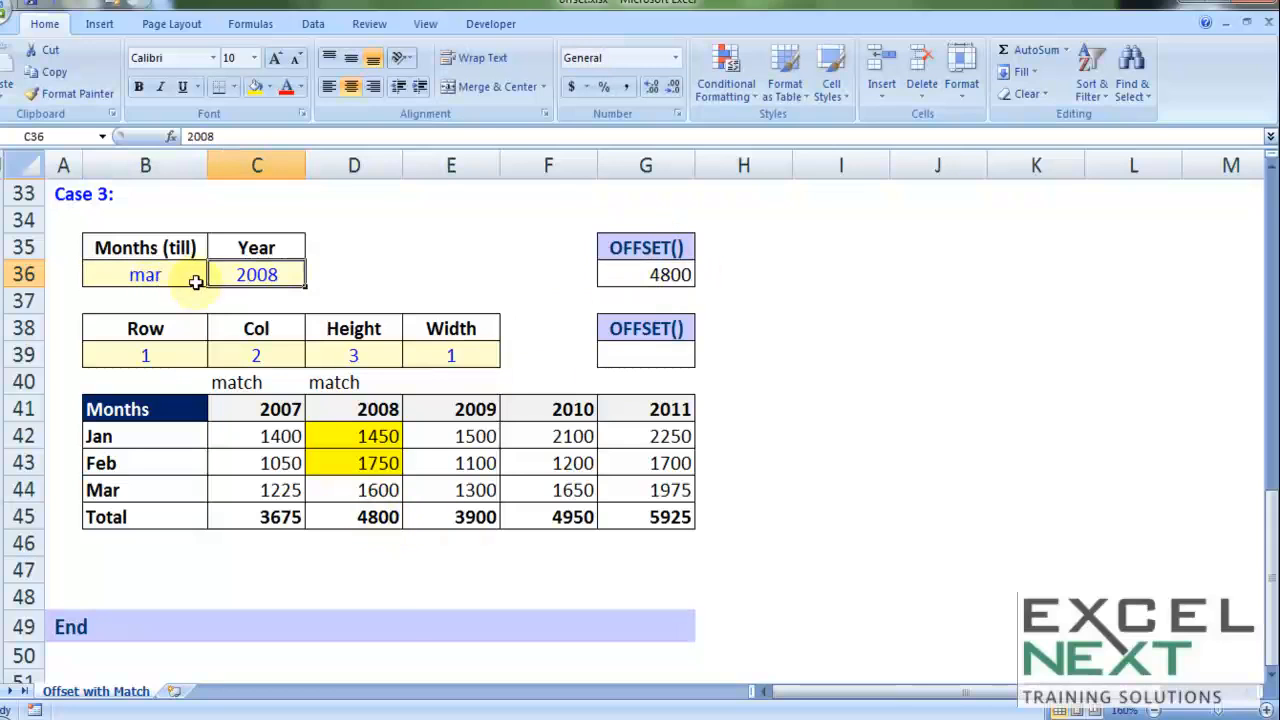
text(2010)
key(Tab)
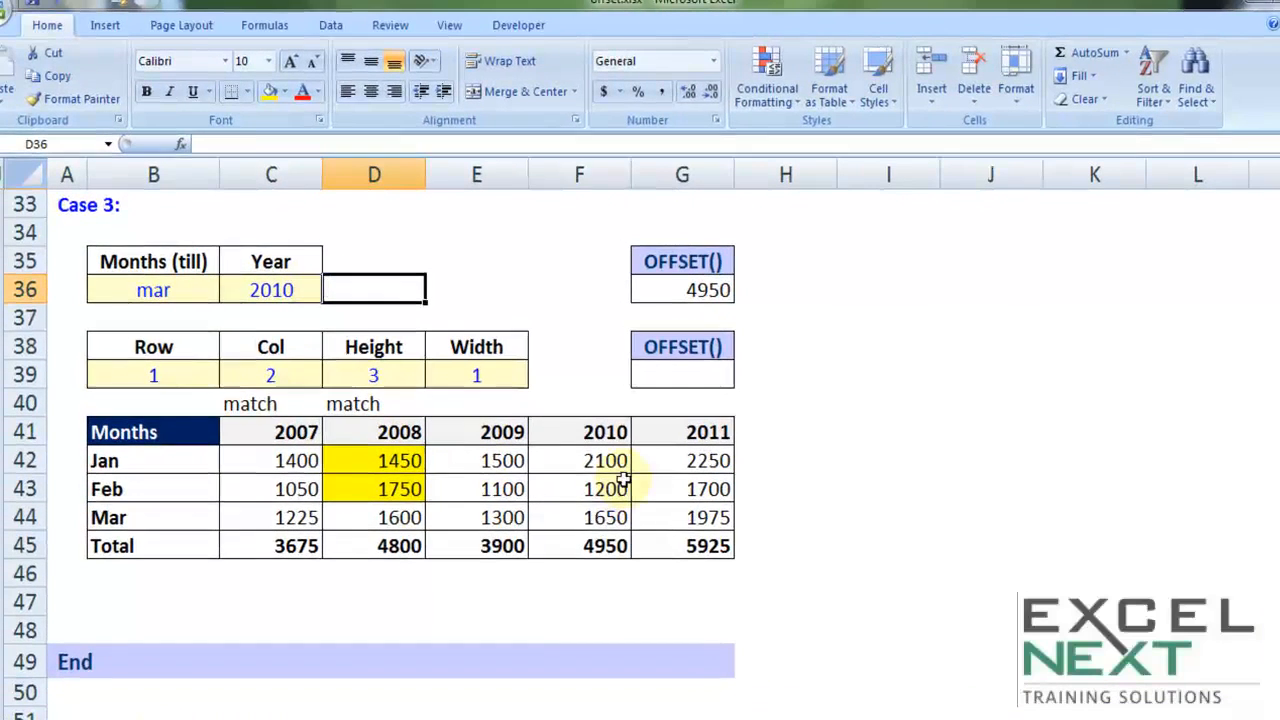
drag(605, 462, 608, 543)
click(598, 548)
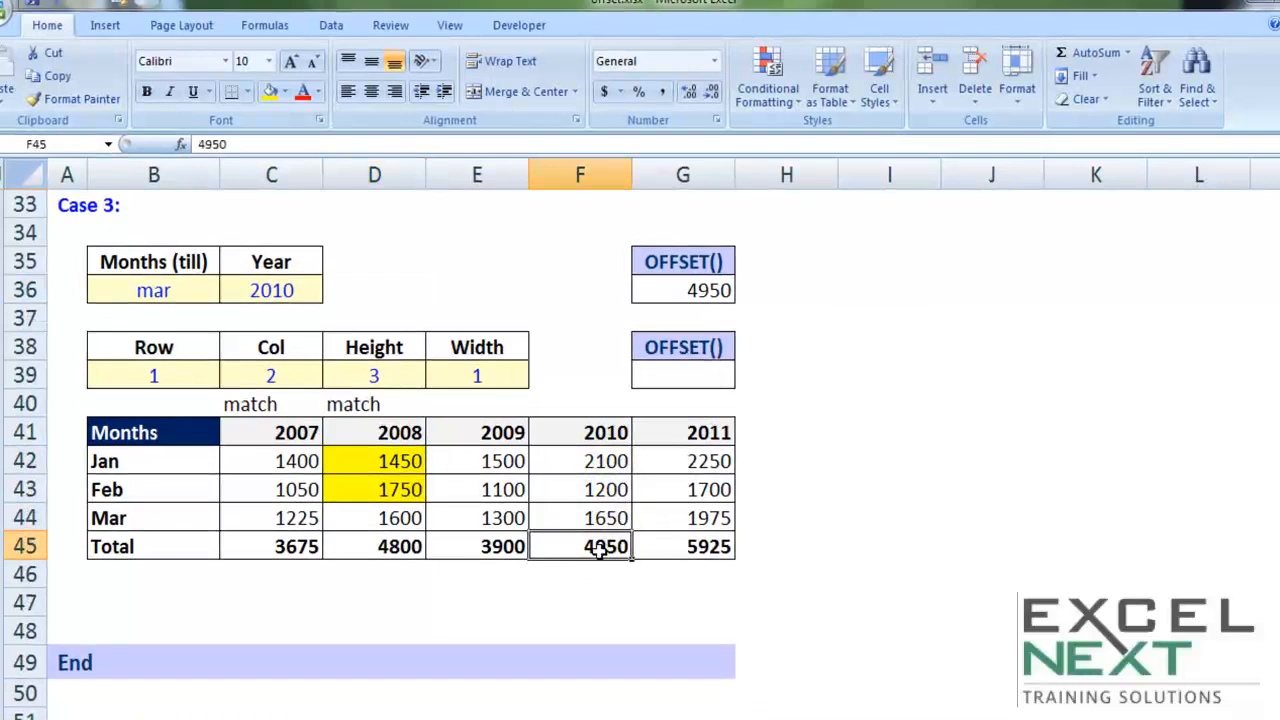
Step: Add a list data validation to the Months input B36 with the month names B42:B44 as source
click(157, 285)
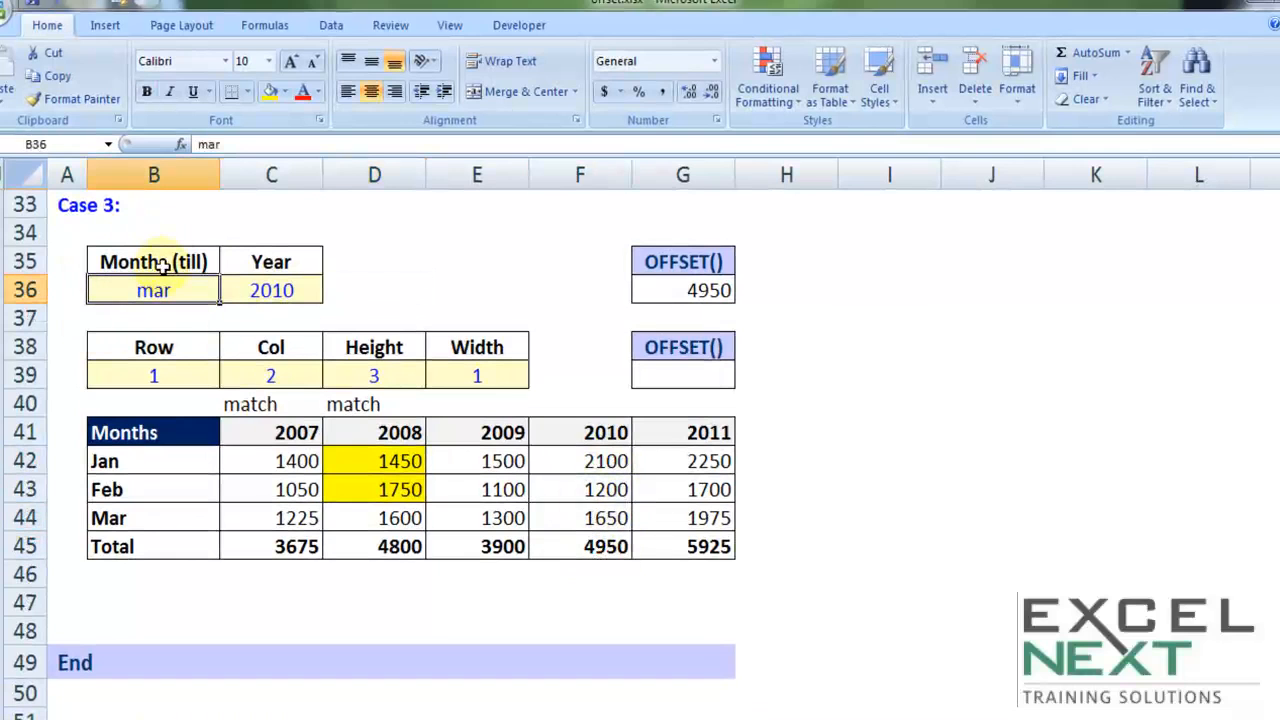
click(328, 25)
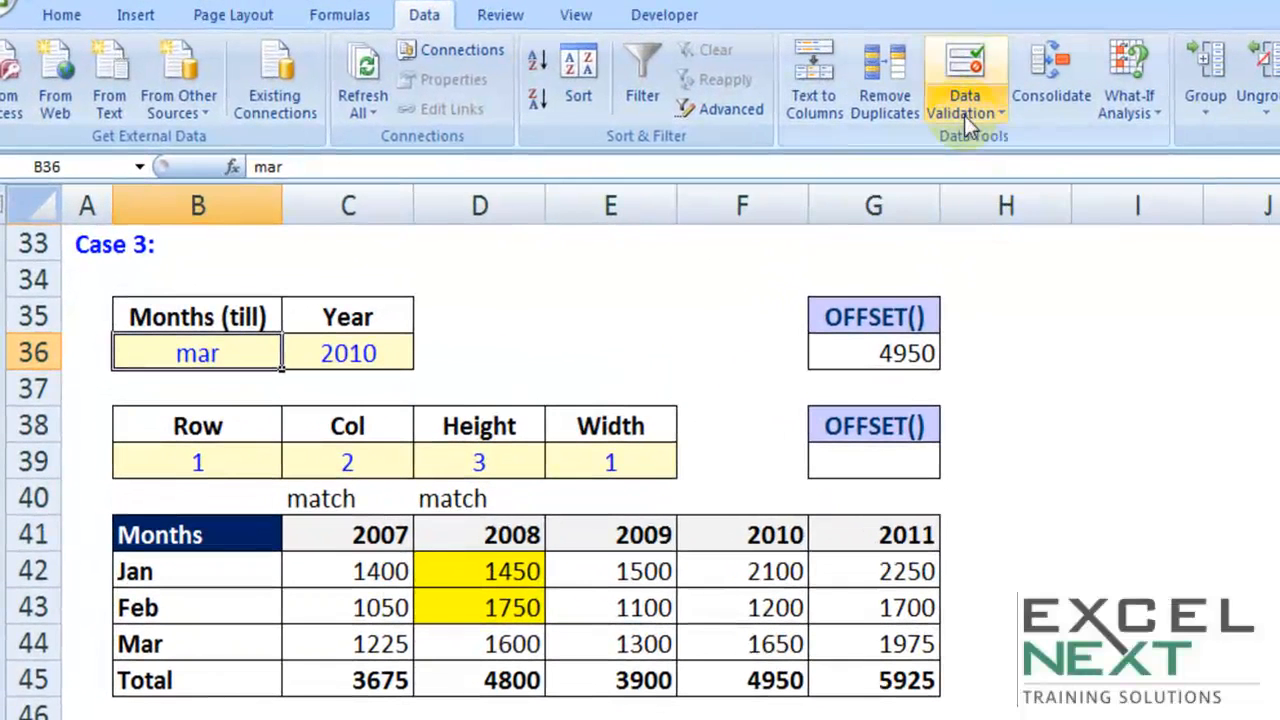
click(927, 106)
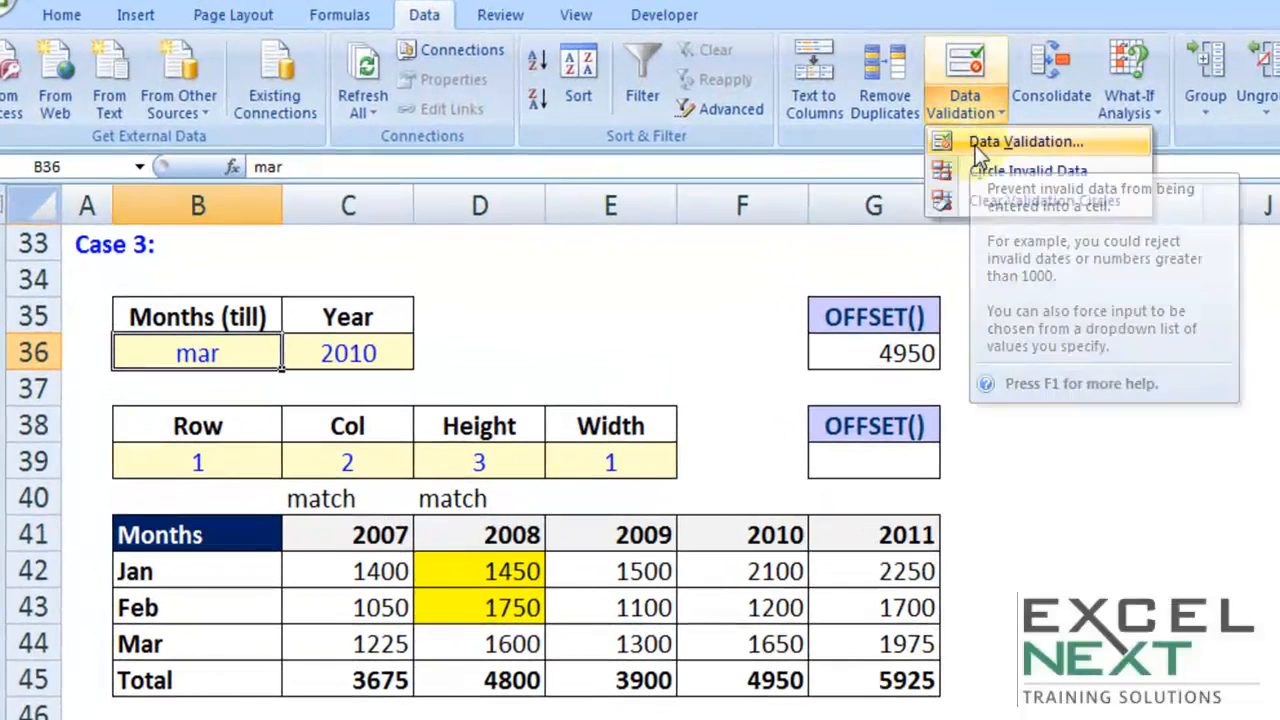
click(978, 148)
click(950, 456)
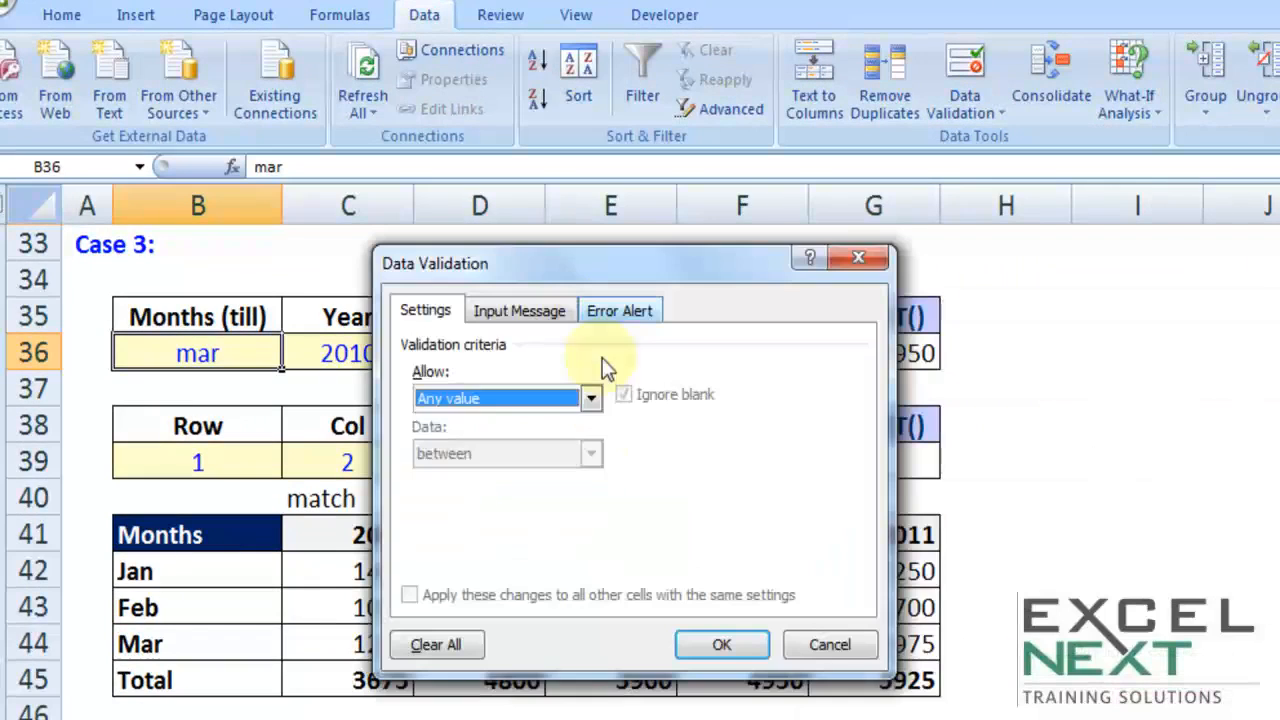
click(591, 398)
click(447, 477)
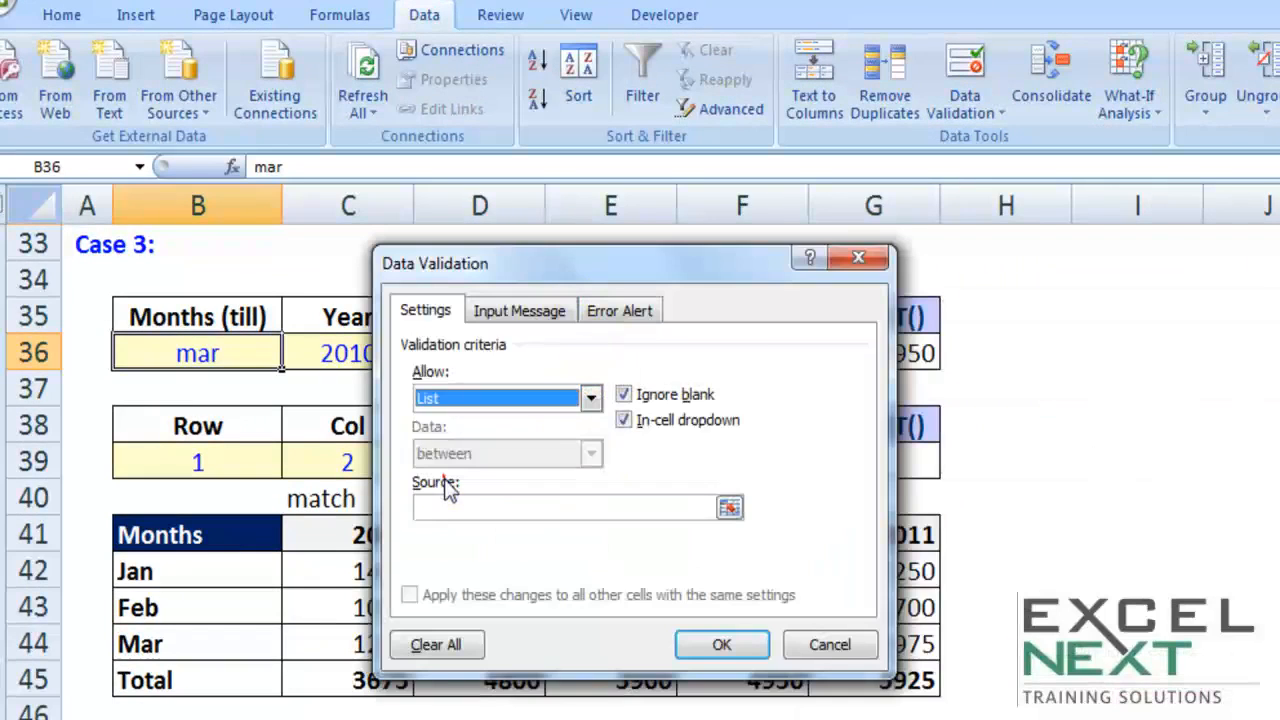
click(449, 506)
drag(215, 572, 223, 644)
click(714, 644)
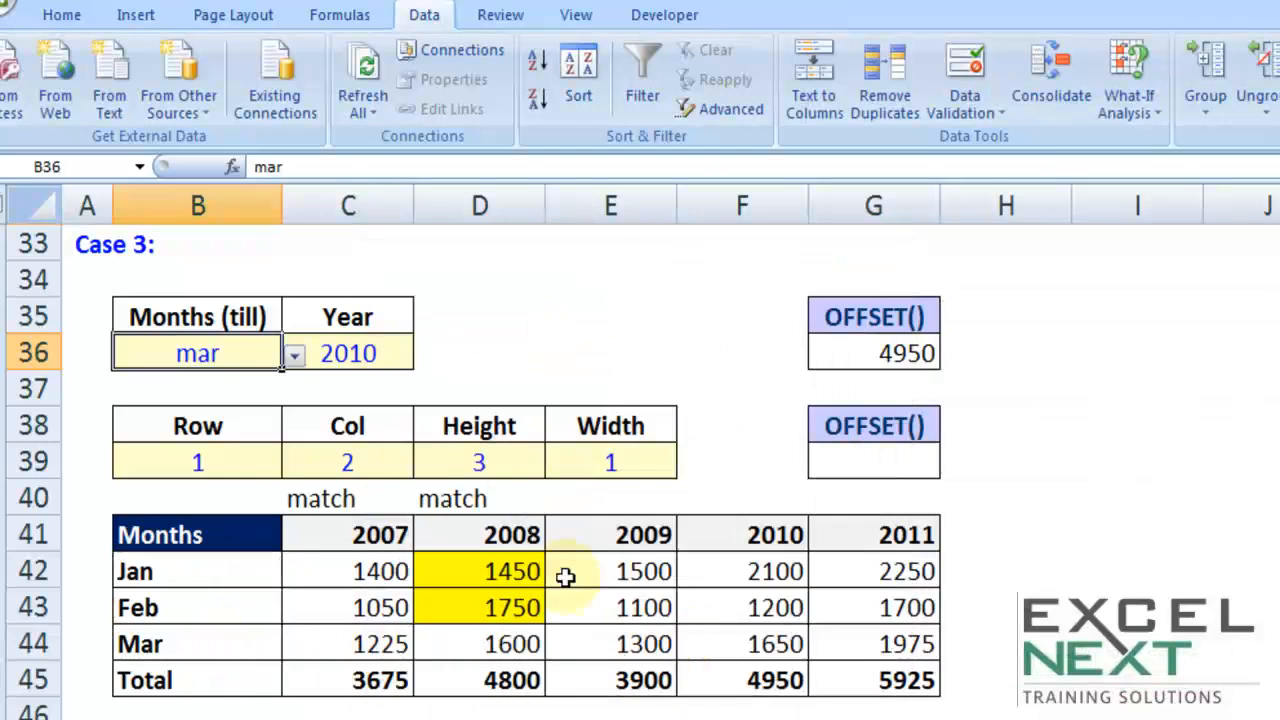
Step: Add a list data validation to the Year input C36 with the year headers C41:G41 as source, and choose 2009
click(364, 353)
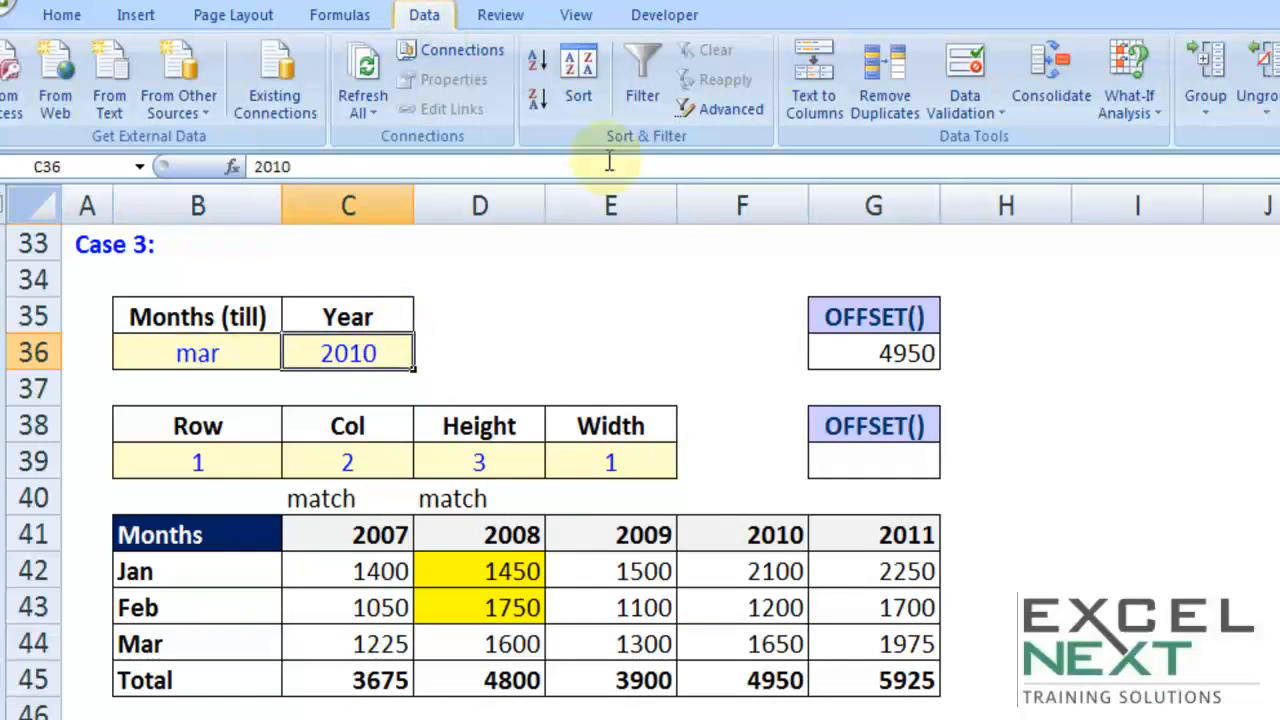
click(961, 113)
click(1000, 142)
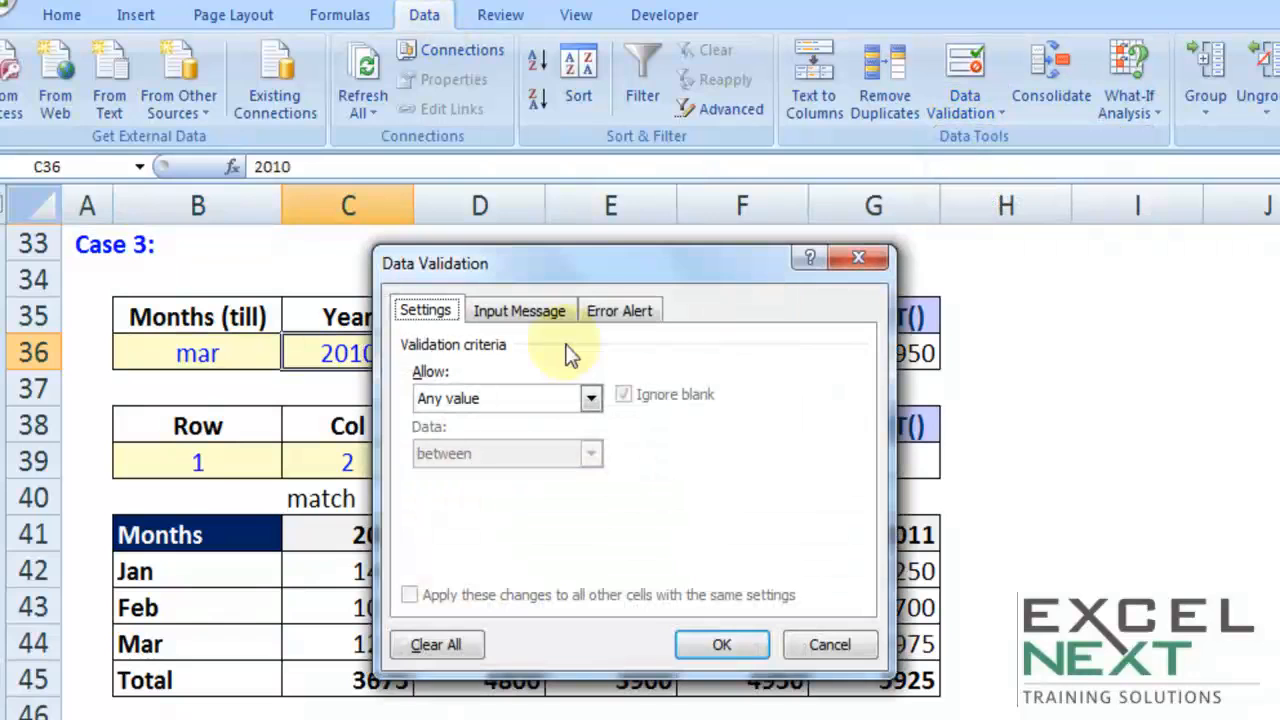
click(506, 399)
click(445, 476)
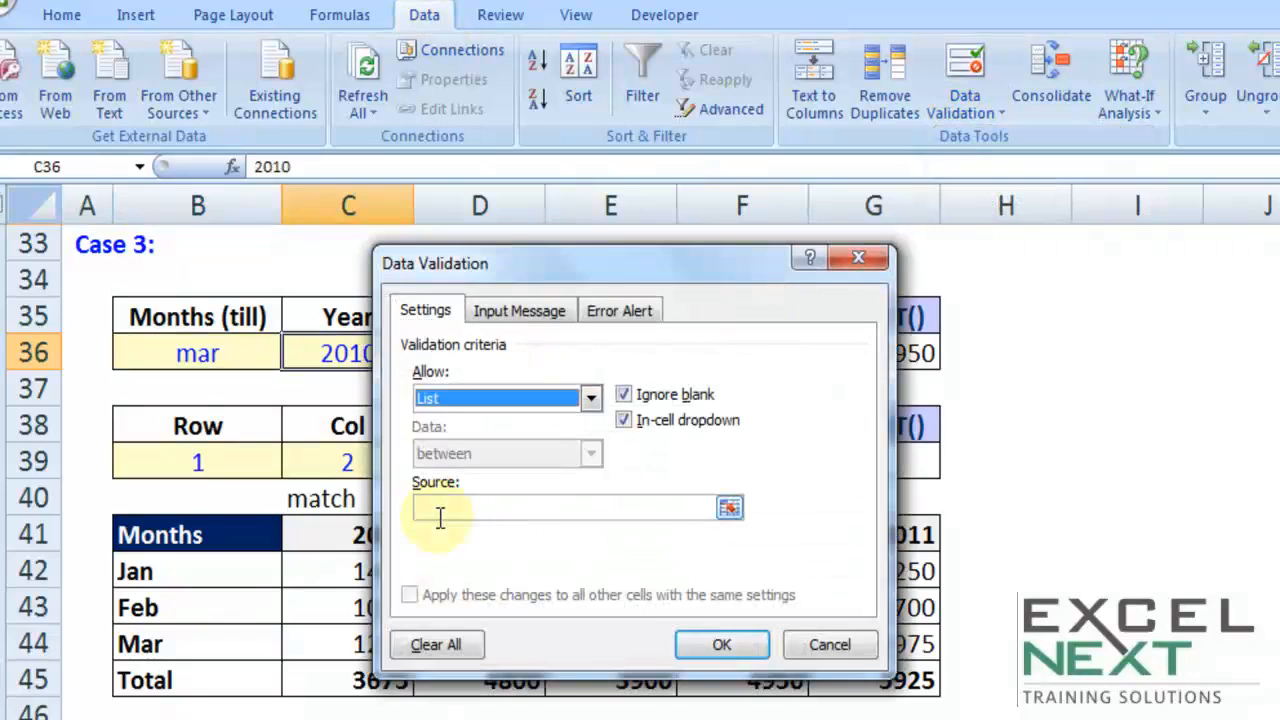
click(449, 507)
click(518, 240)
drag(518, 266, 349, 690)
drag(380, 536, 837, 537)
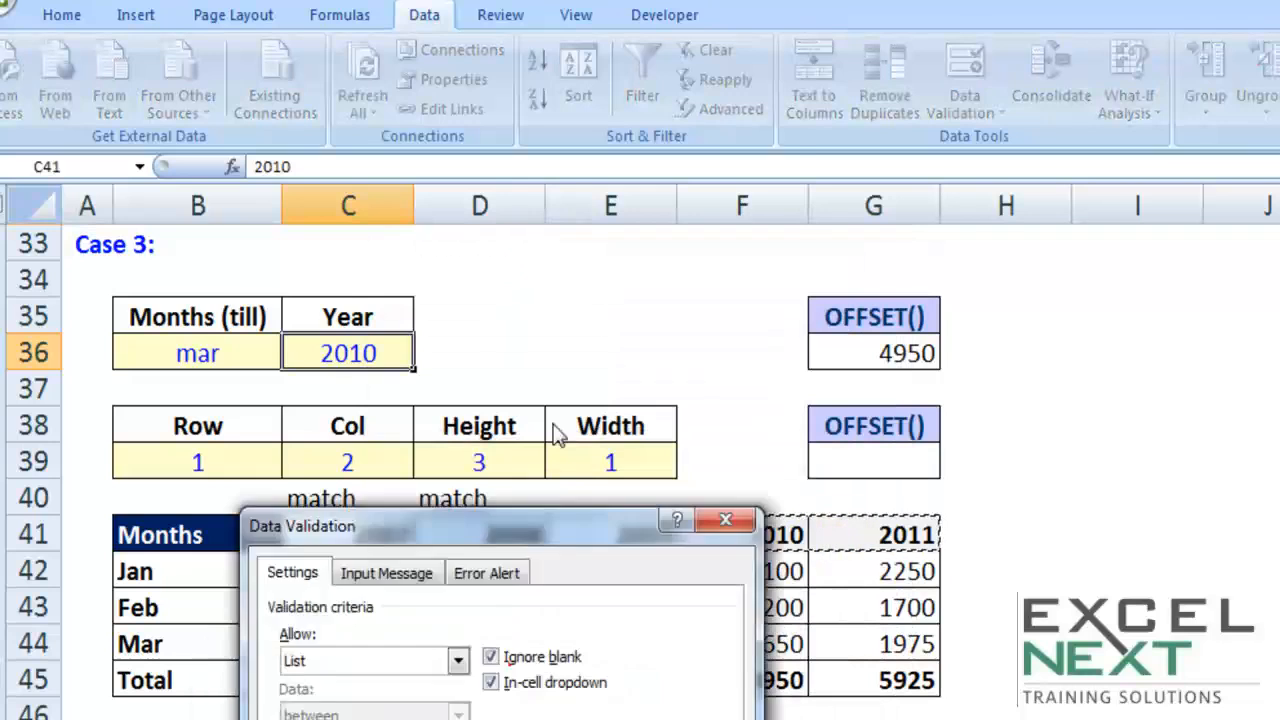
click(604, 497)
click(426, 356)
click(412, 436)
Step: Format the Case 3 result cell G36 with a yellow fill and red font
click(886, 355)
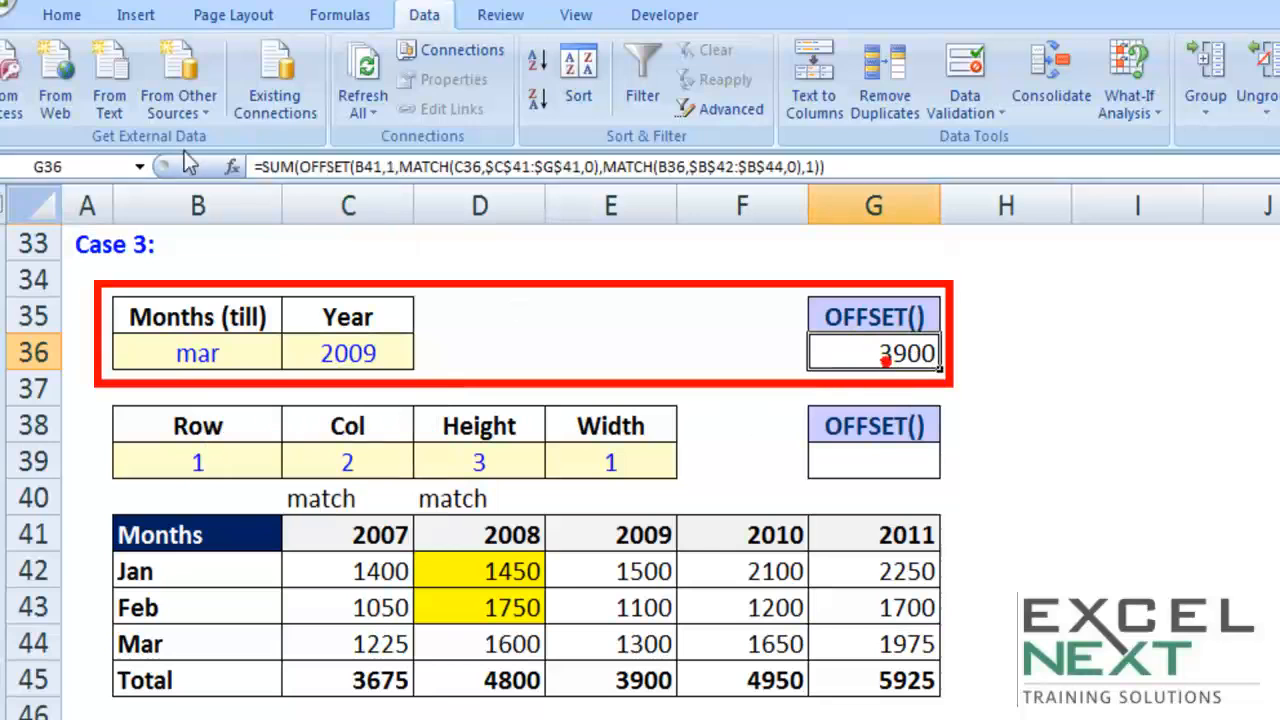
click(72, 16)
click(346, 99)
click(388, 99)
Step: Try different months from the list in the Months input B36, ending with Jan
click(213, 352)
click(290, 353)
click(178, 411)
click(293, 353)
click(178, 387)
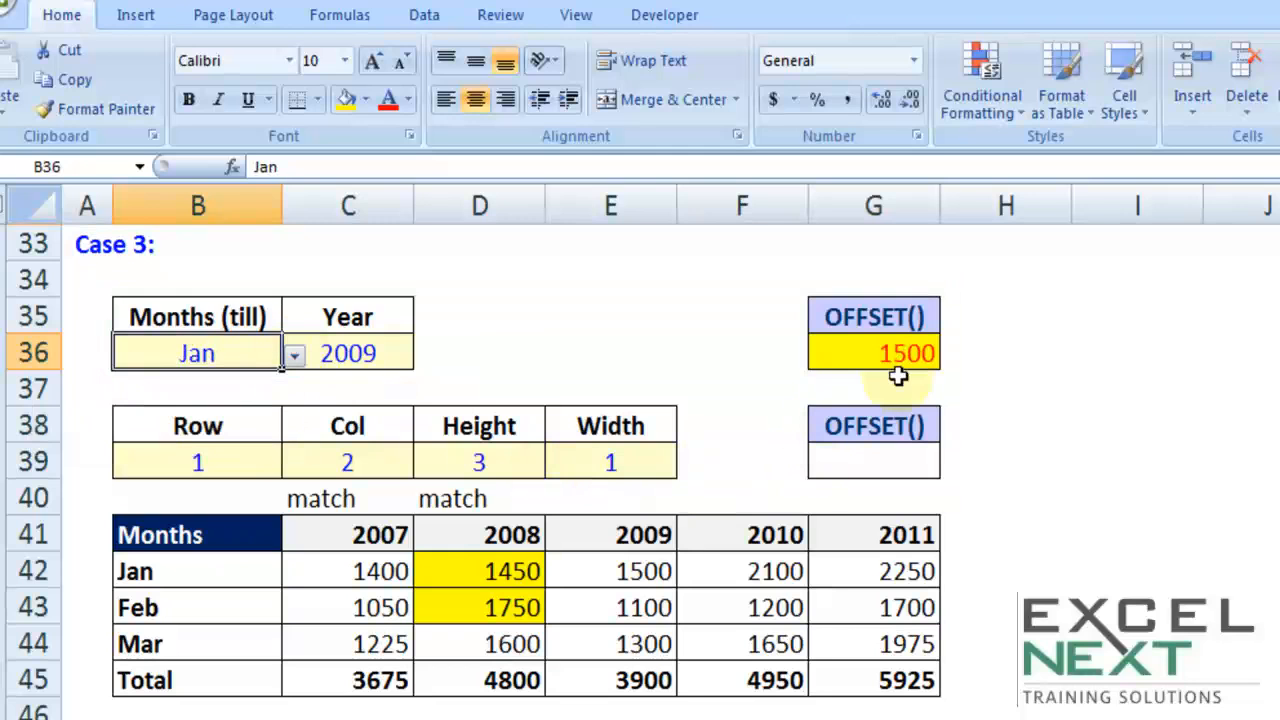
Step: Examine the complete SUM, OFFSET and MATCH formula in G36 without changing it, and look back at the Case 2 table
double_click(878, 352)
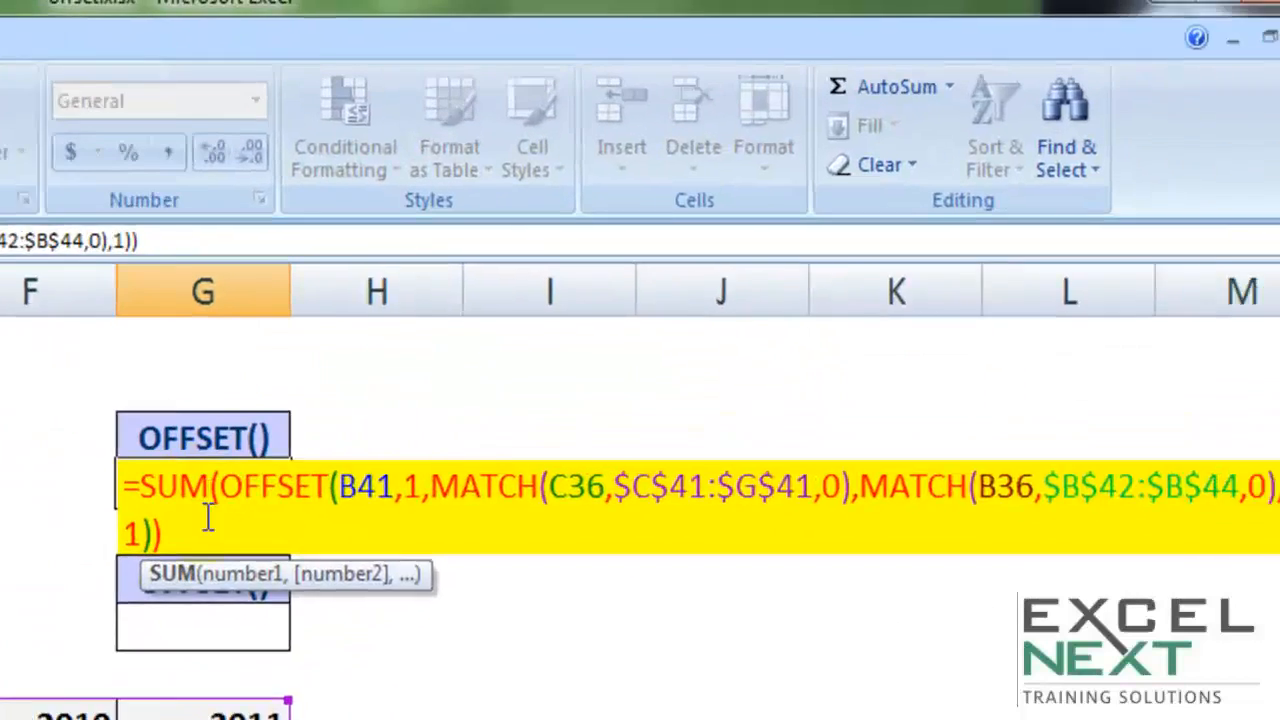
triple_click(874, 392)
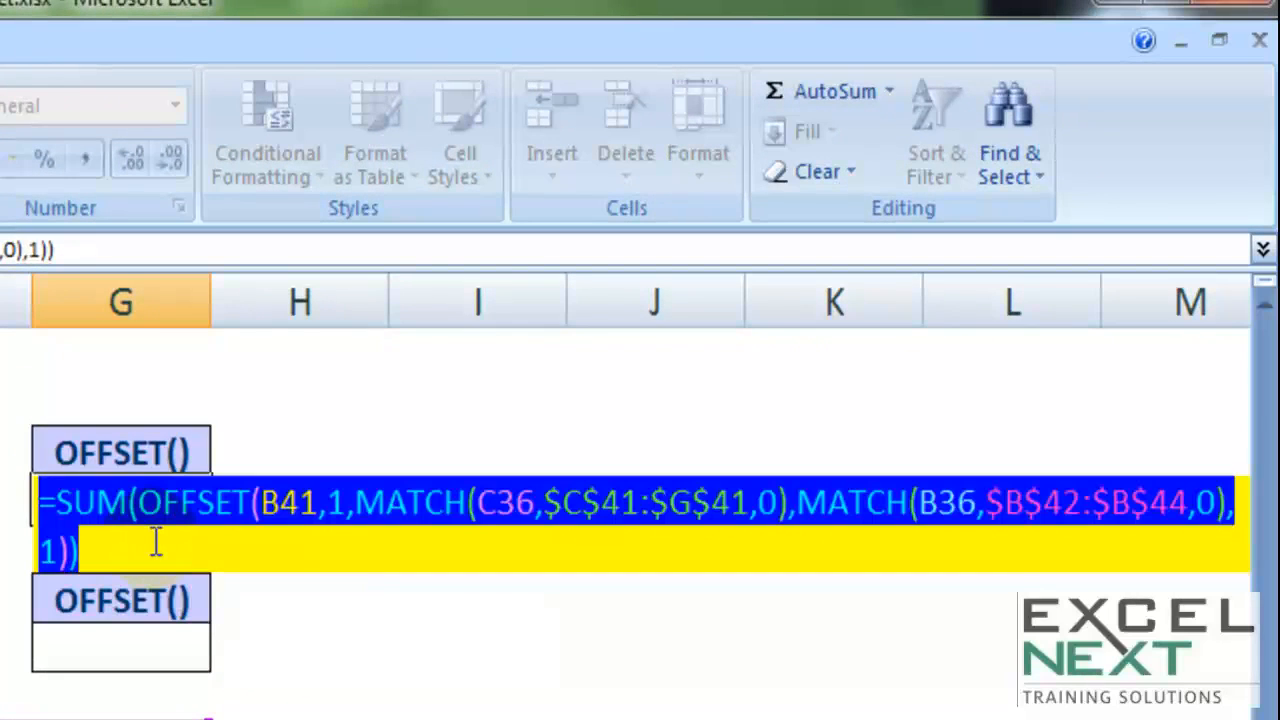
key(Escape)
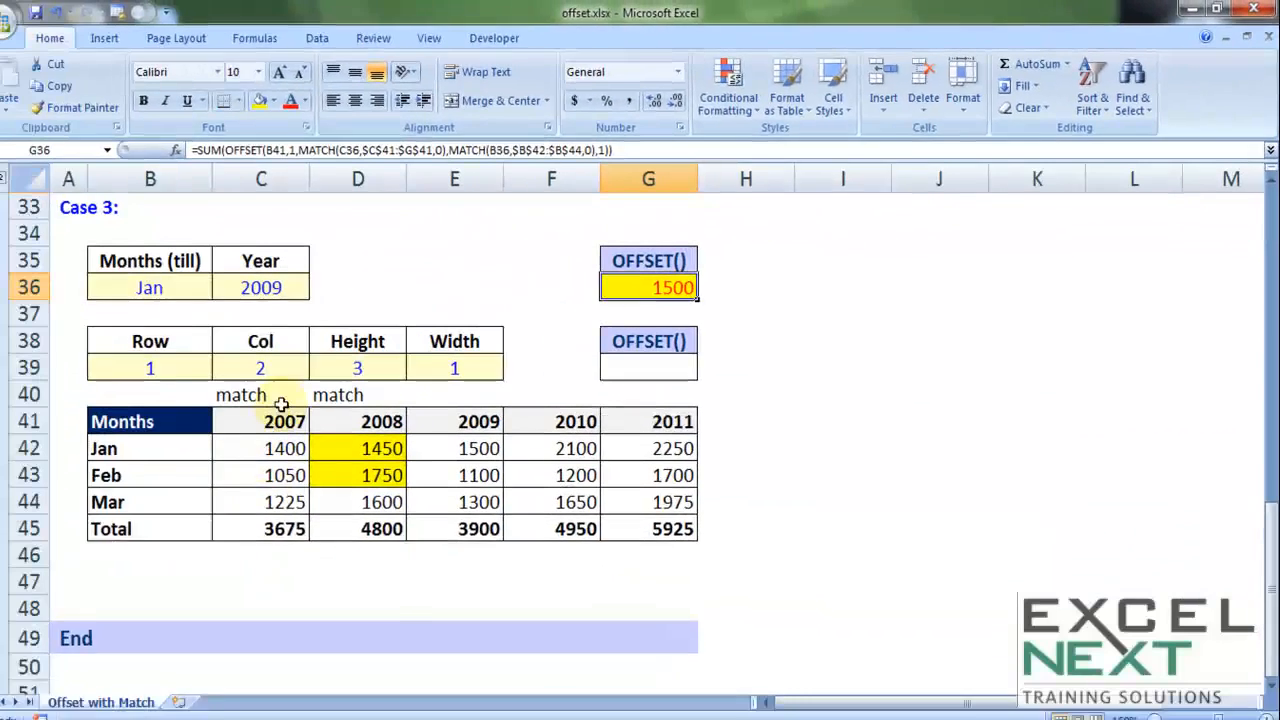
click(278, 283)
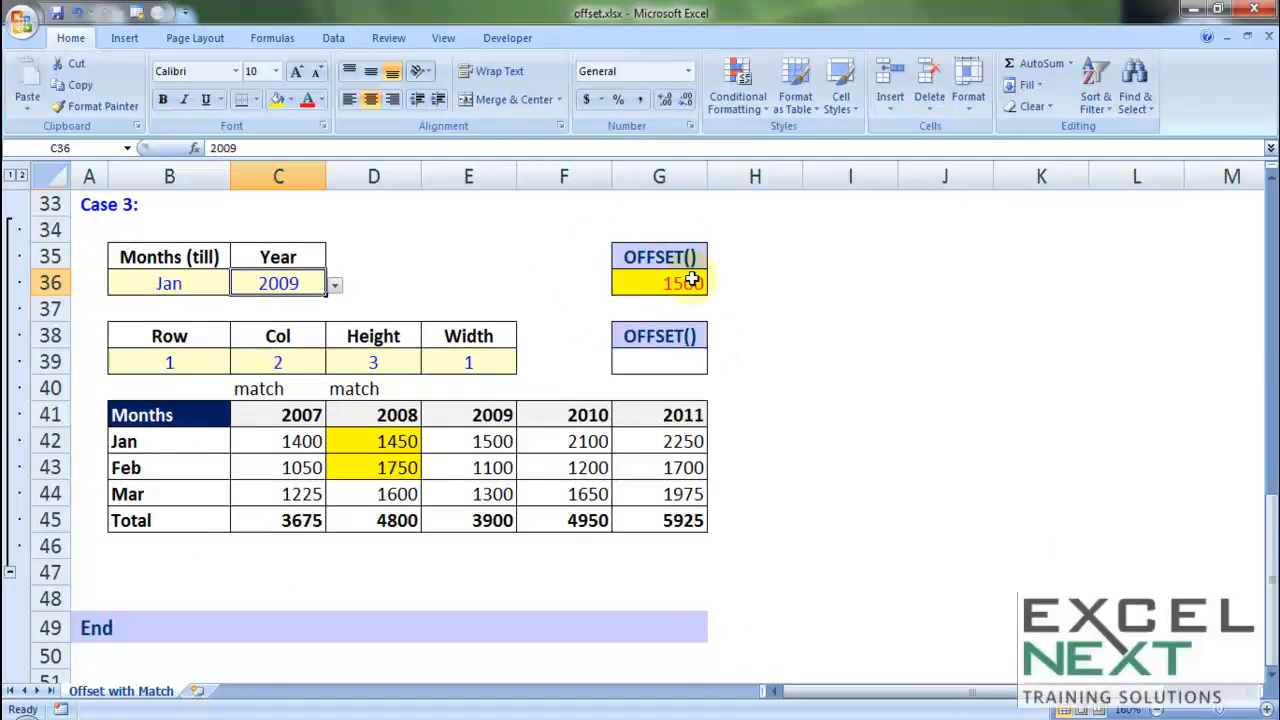
scroll(756, 427, up, 11)
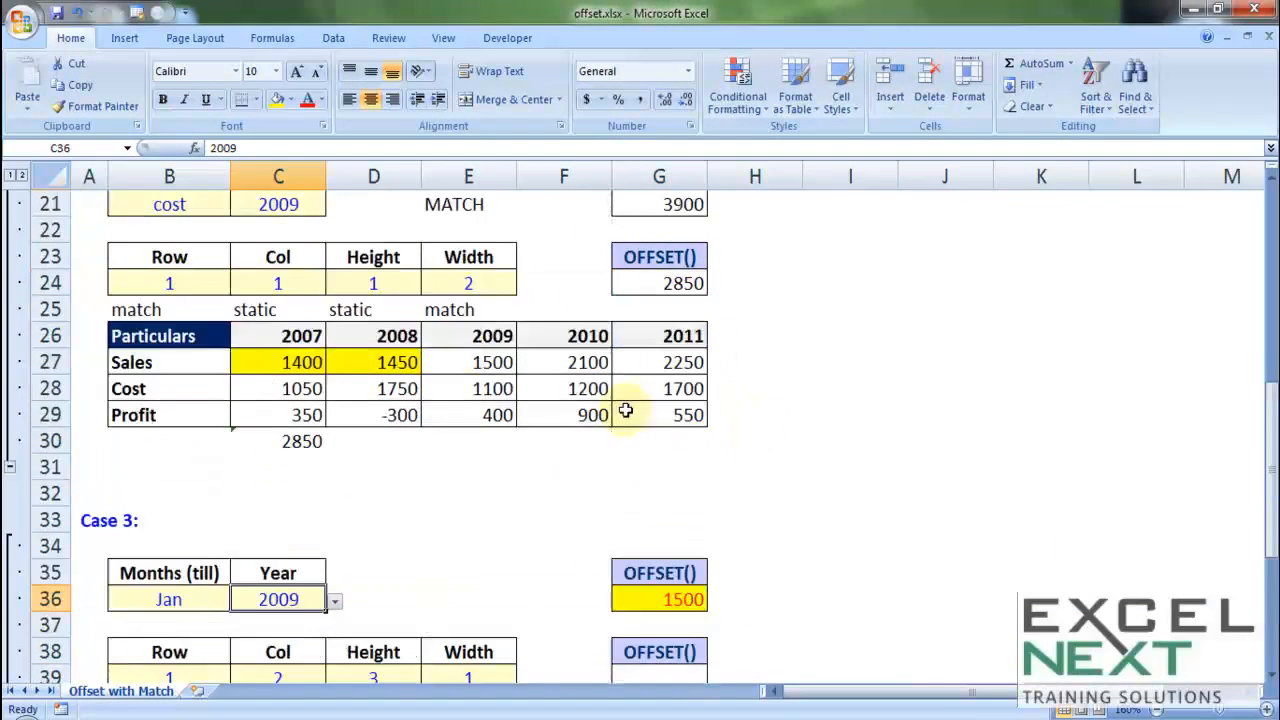